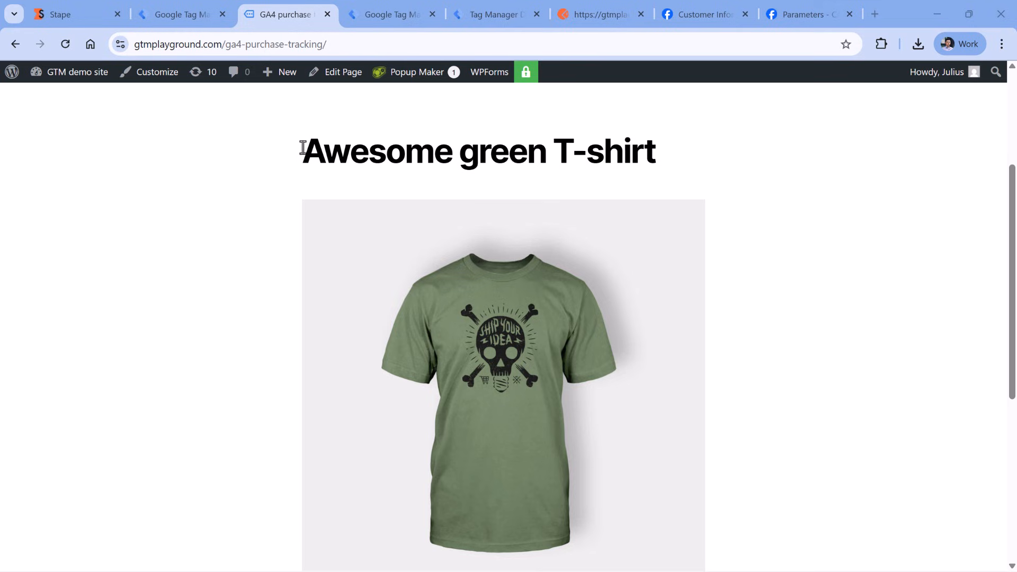
Switch to Postman and examine the purchase request's JSON body and the domain and path parts of its webhook URL
left_click(599, 18)
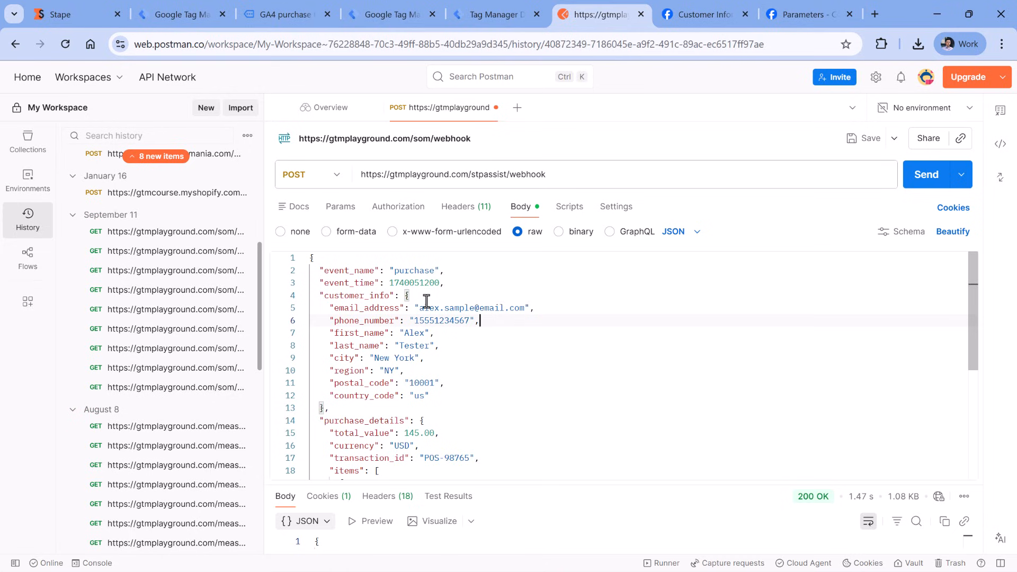
scroll(425, 301, "down", 5)
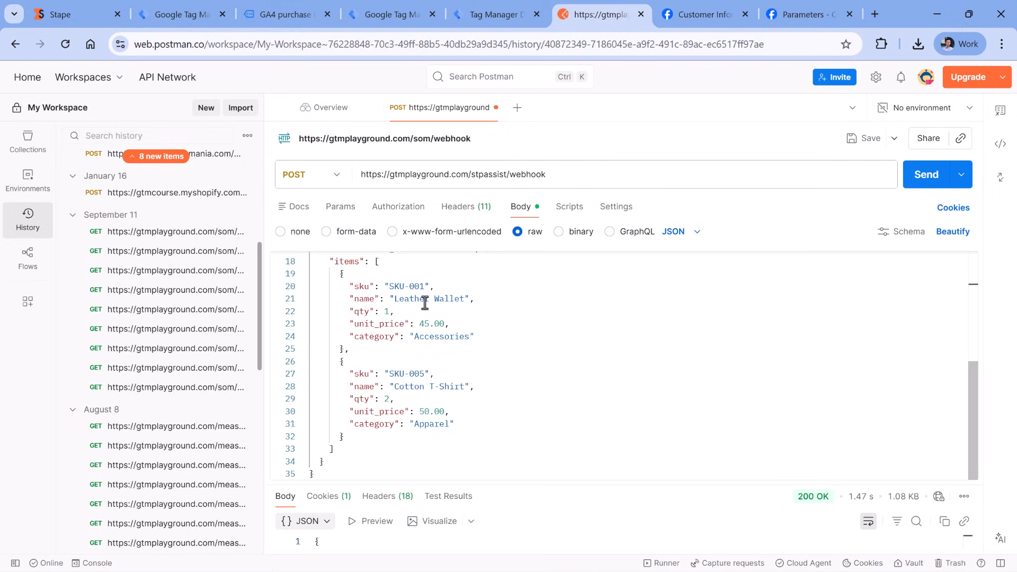
scroll(424, 301, "up", 5)
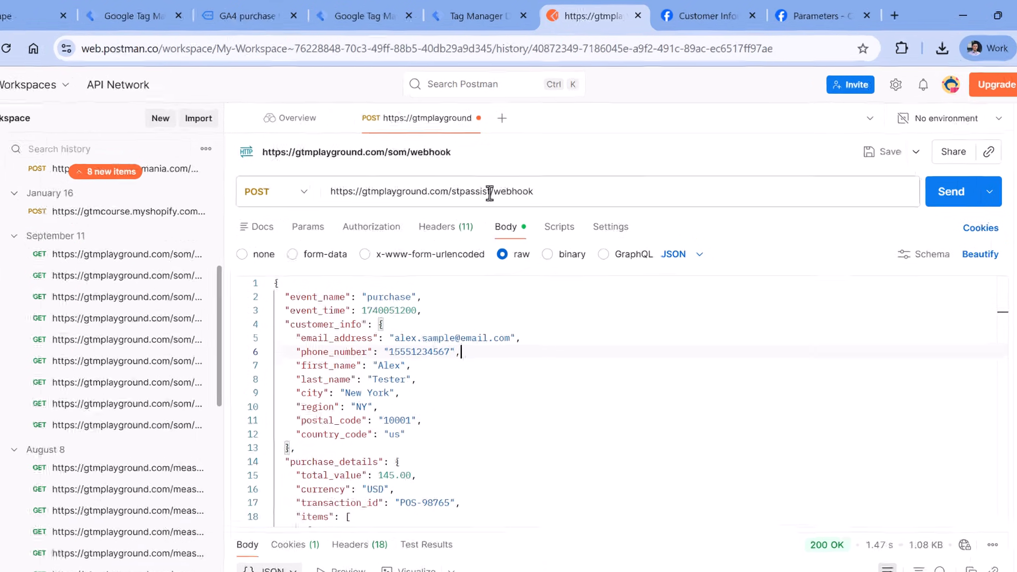
left_click_drag(535, 192, 334, 194)
left_click(474, 193)
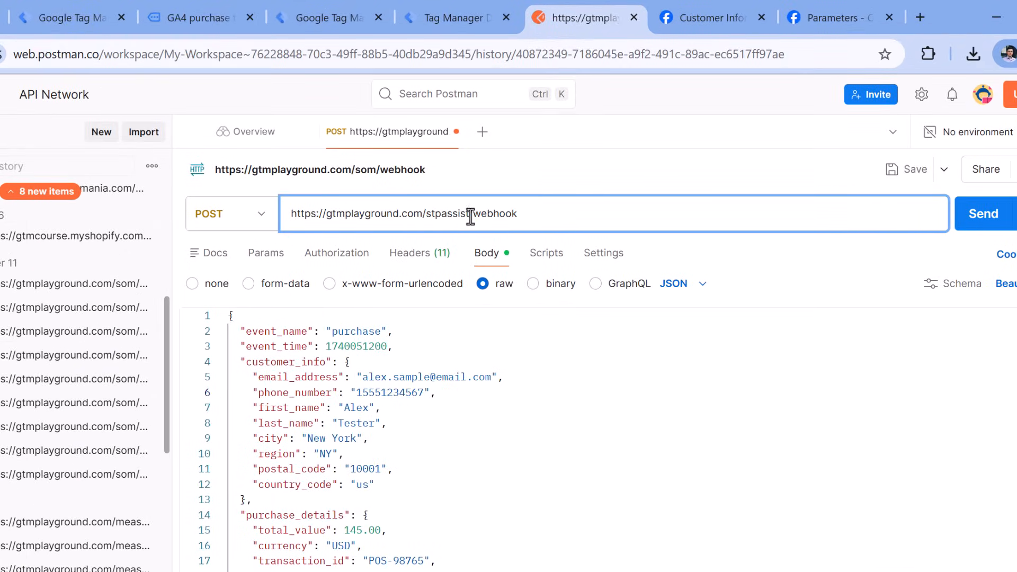
left_click_drag(470, 216, 293, 222)
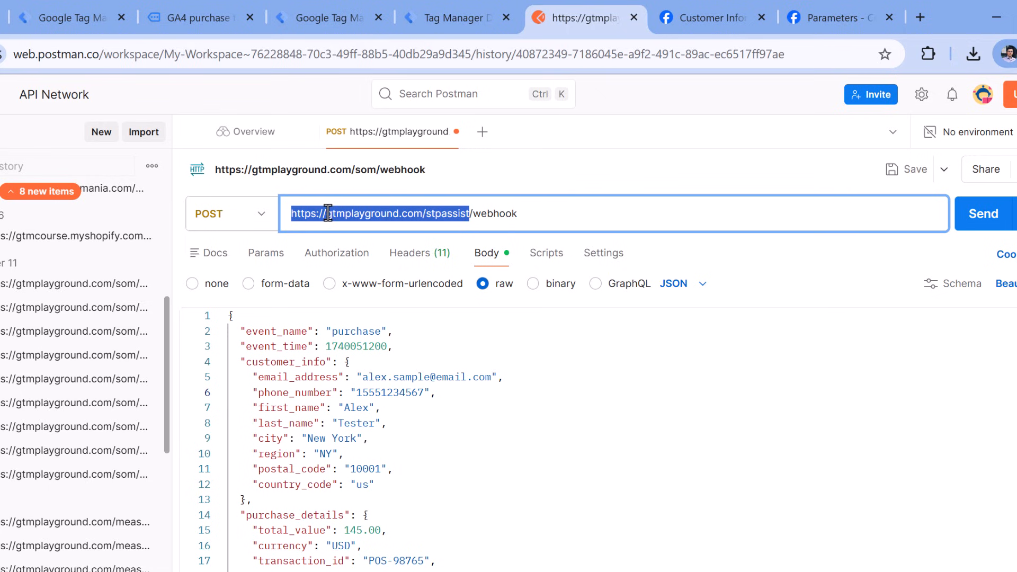
left_click(470, 214)
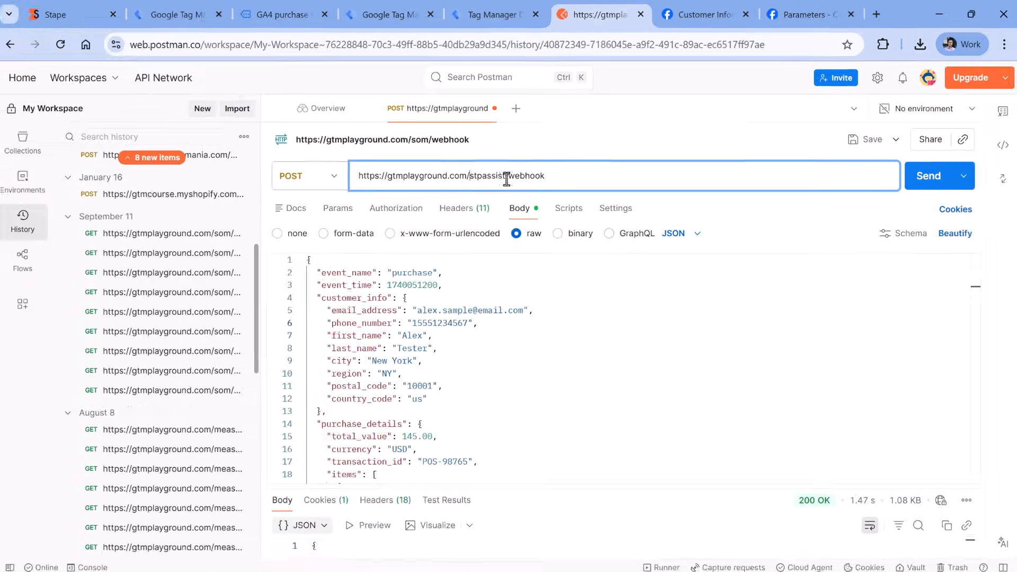
left_click_drag(506, 174, 550, 174)
left_click(433, 175)
left_click(558, 176)
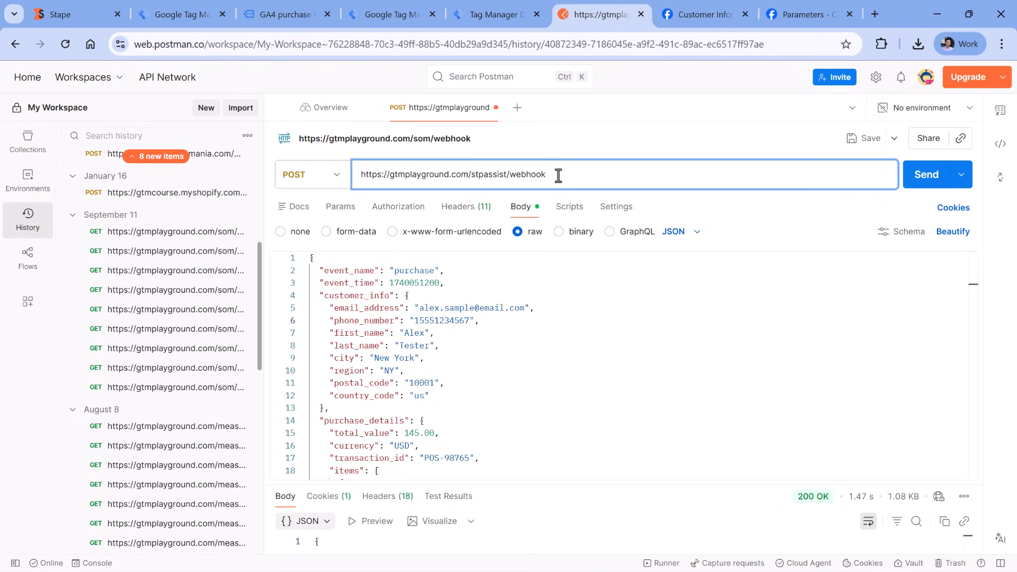
double_click(571, 183)
type("p")
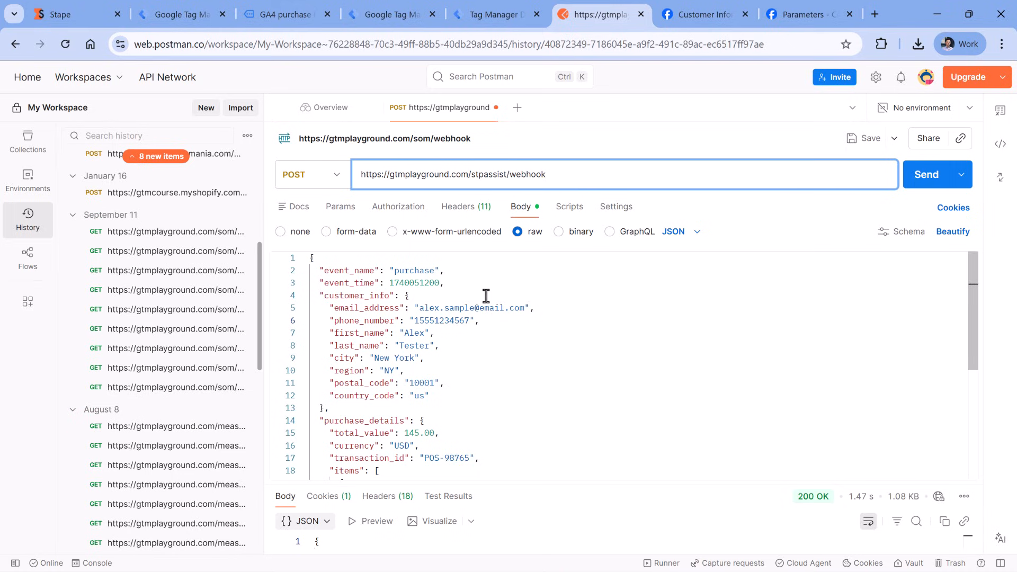
Examine the customer_info, purchase_details, total_value and items sections of the purchase request's JSON body
scroll(392, 308, "down", 4)
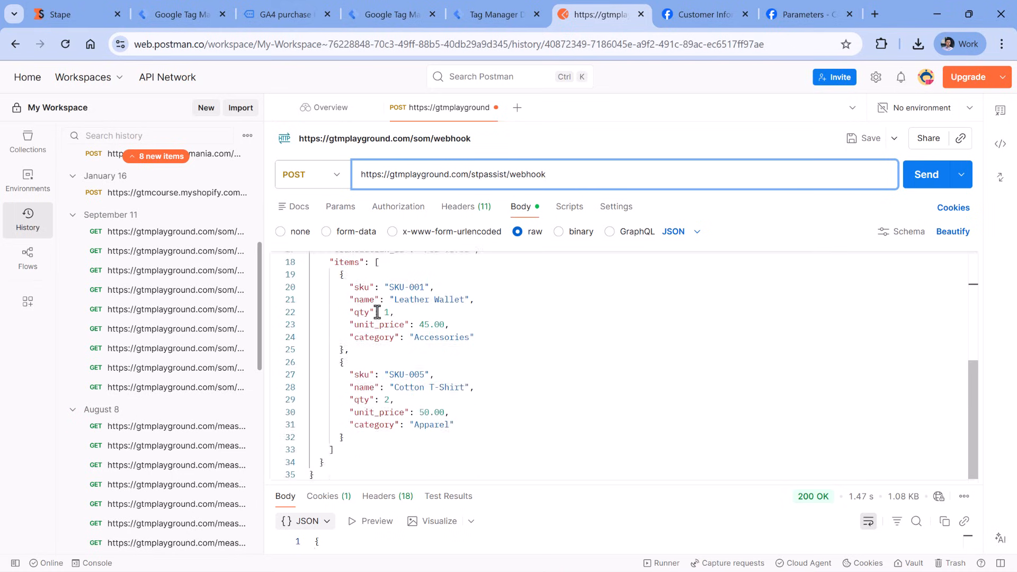
scroll(377, 312, "up", 3)
scroll(377, 311, "up", 1)
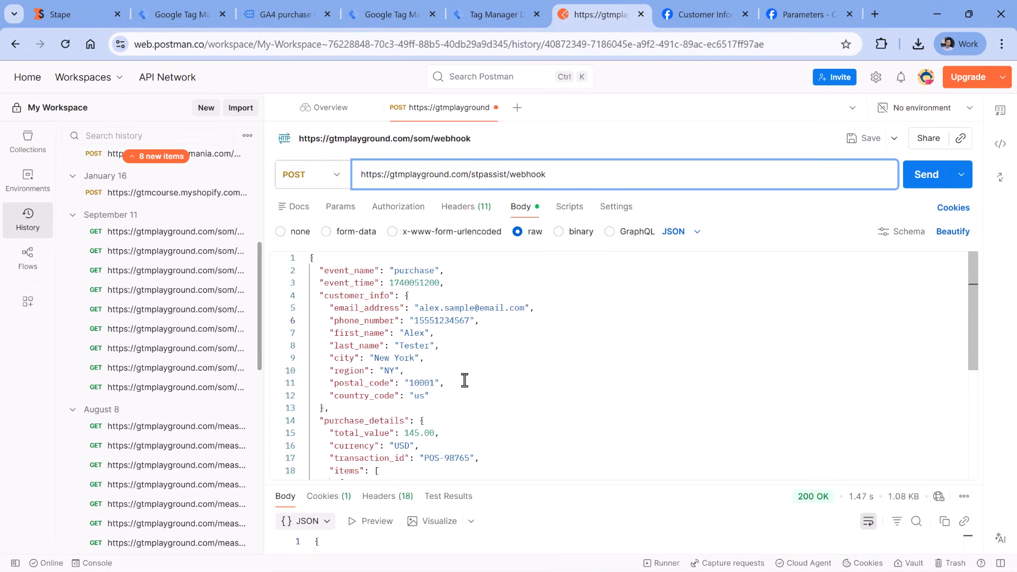
scroll(465, 380, "down", 3)
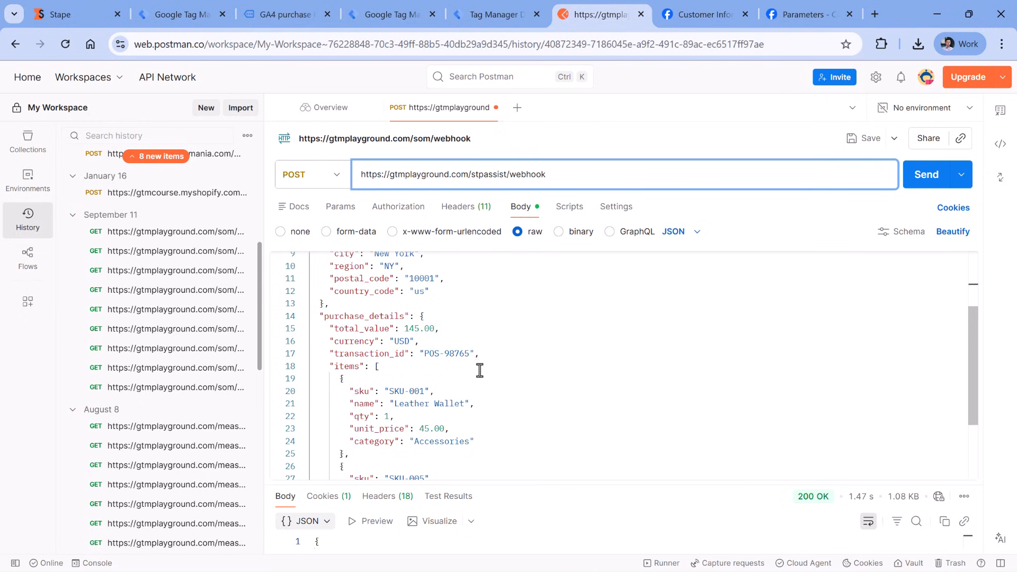
scroll(492, 363, "up", 3)
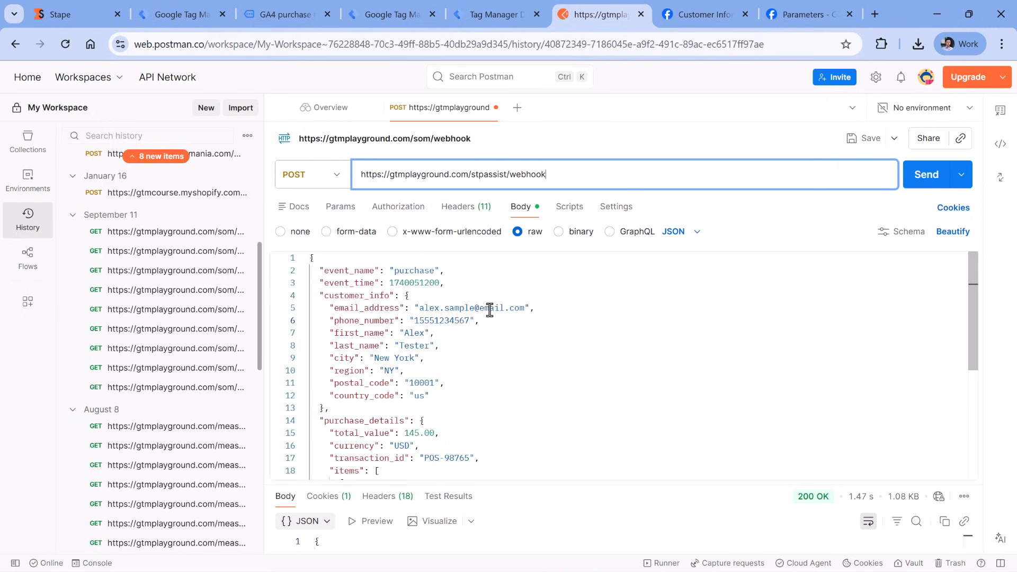
left_click(324, 294)
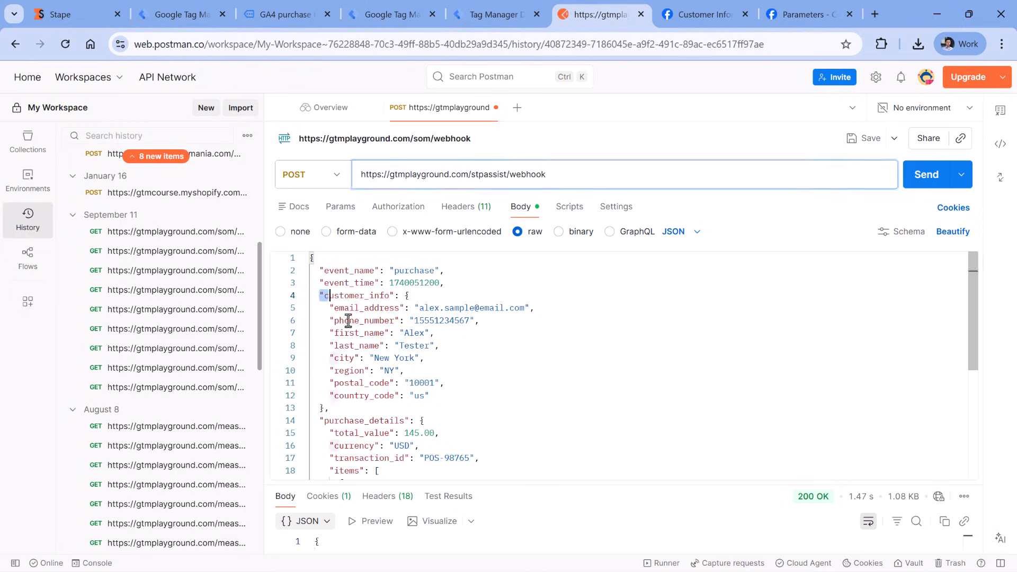
left_click_drag(348, 320, 434, 396)
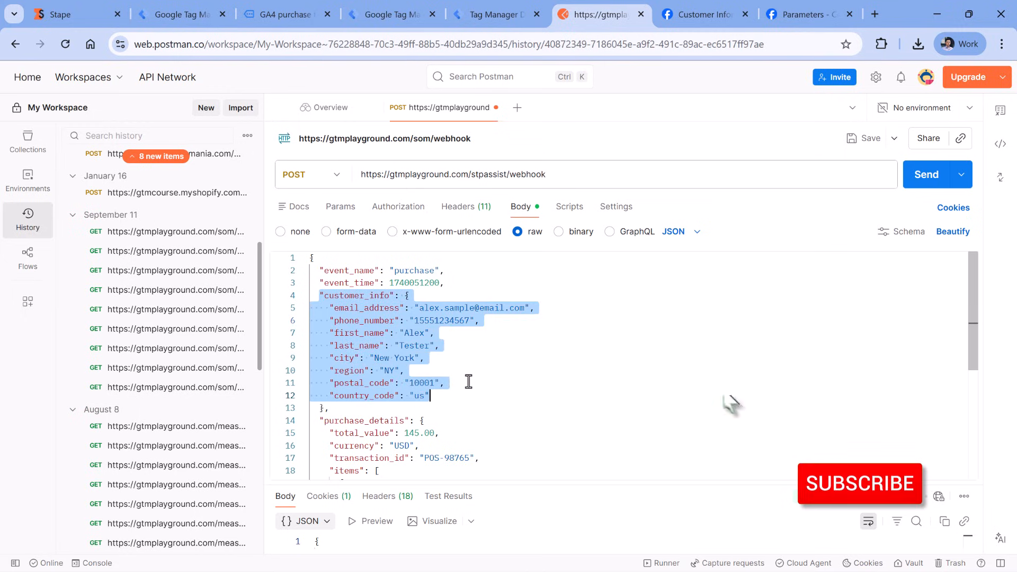
scroll(503, 336, "down", 1)
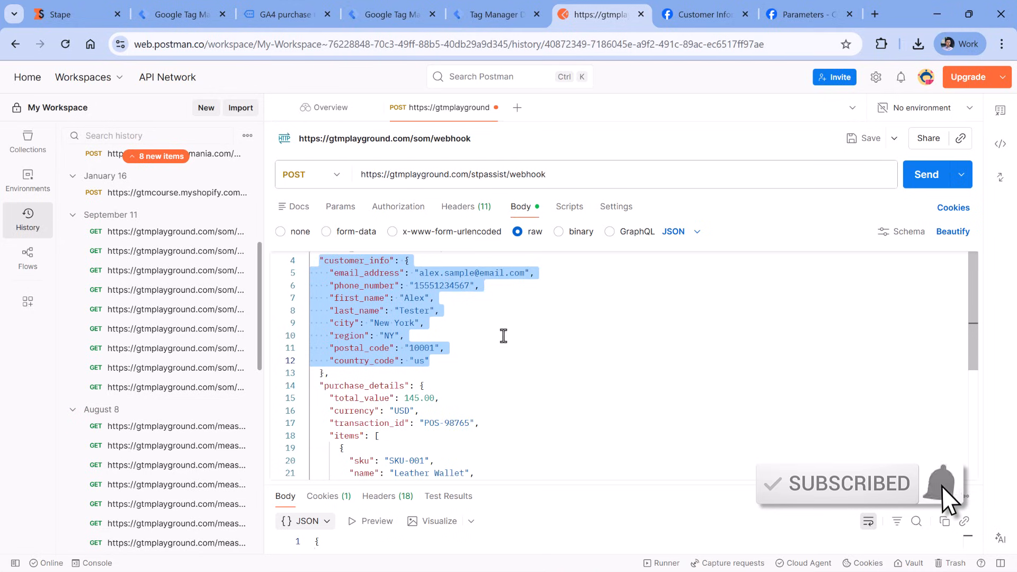
scroll(503, 335, "down", 3)
left_click_drag(319, 281, 399, 346)
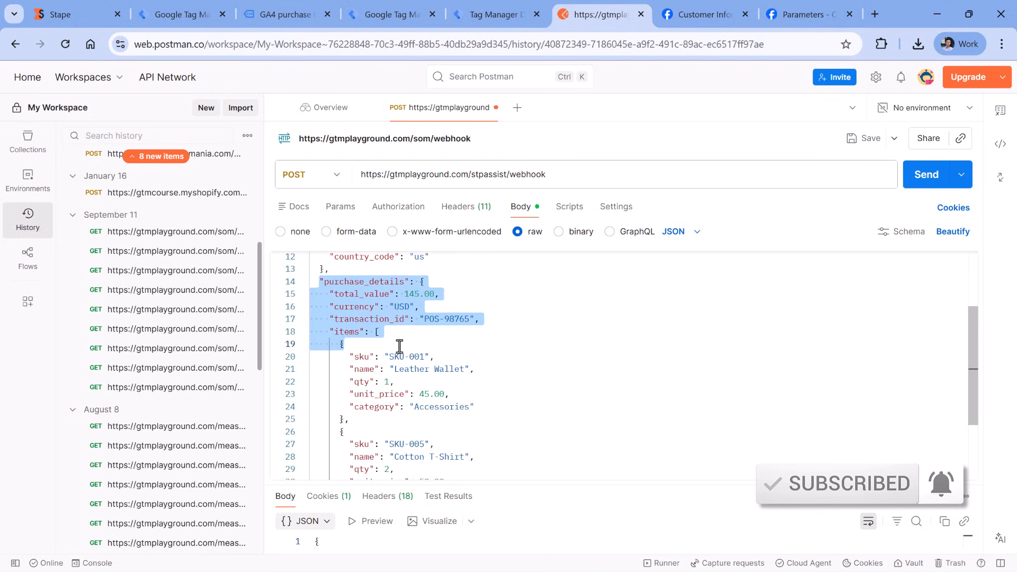
left_click(399, 350)
left_click_drag(350, 295, 435, 295)
scroll(479, 336, "down", 1)
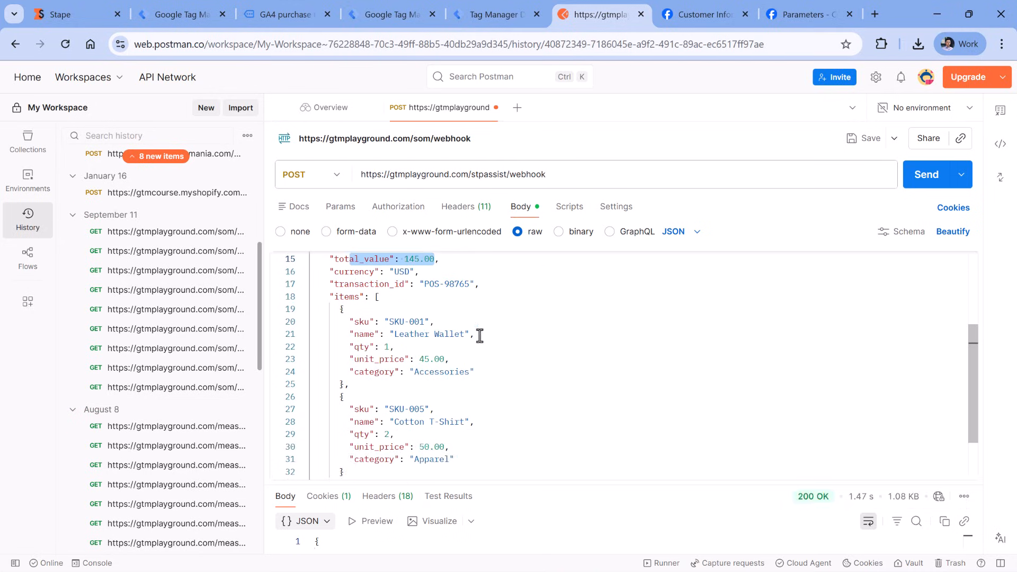
left_click_drag(331, 296, 382, 428)
scroll(389, 365, "down", 1)
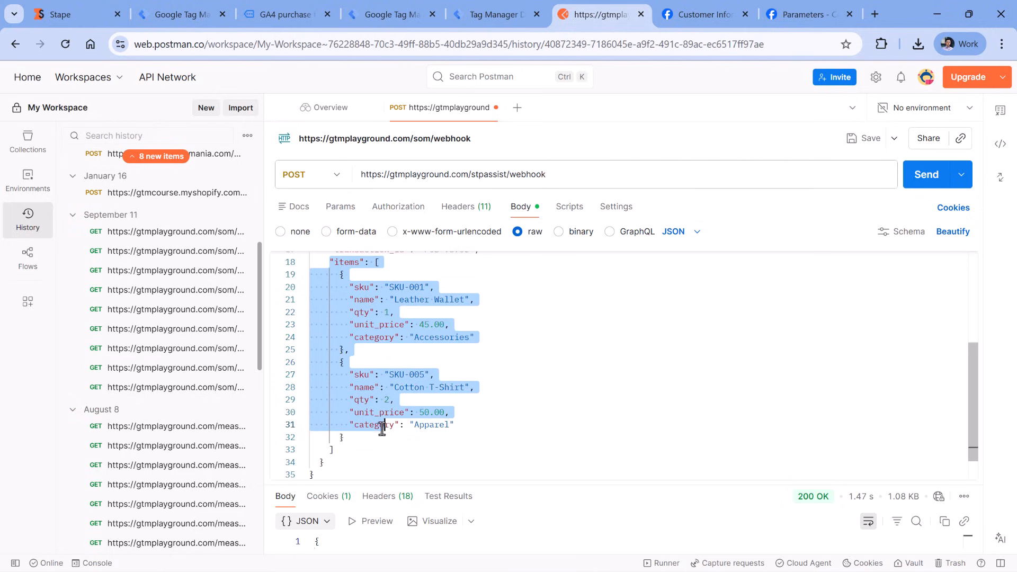
scroll(384, 423, "up", 3)
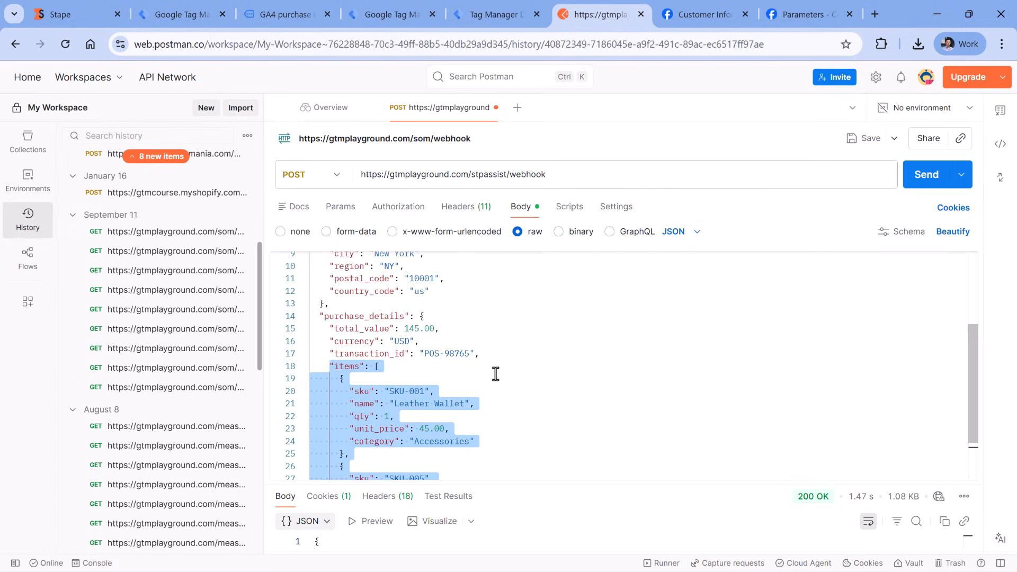
scroll(549, 348, "up", 3)
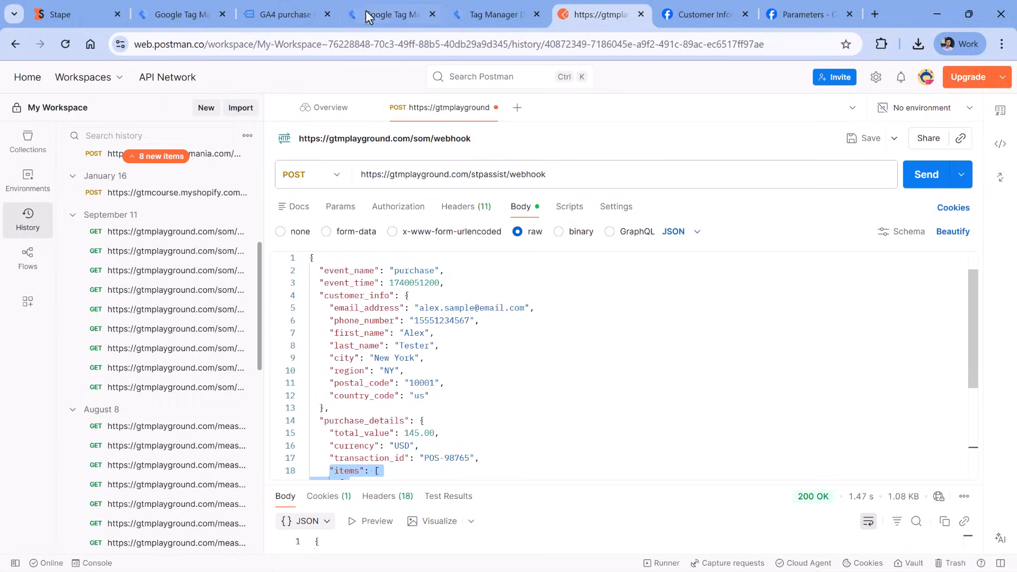
Review the GTM Playground container in Stape and the clients of the gtmplayground.com server container in Tag Manager
left_click(385, 14)
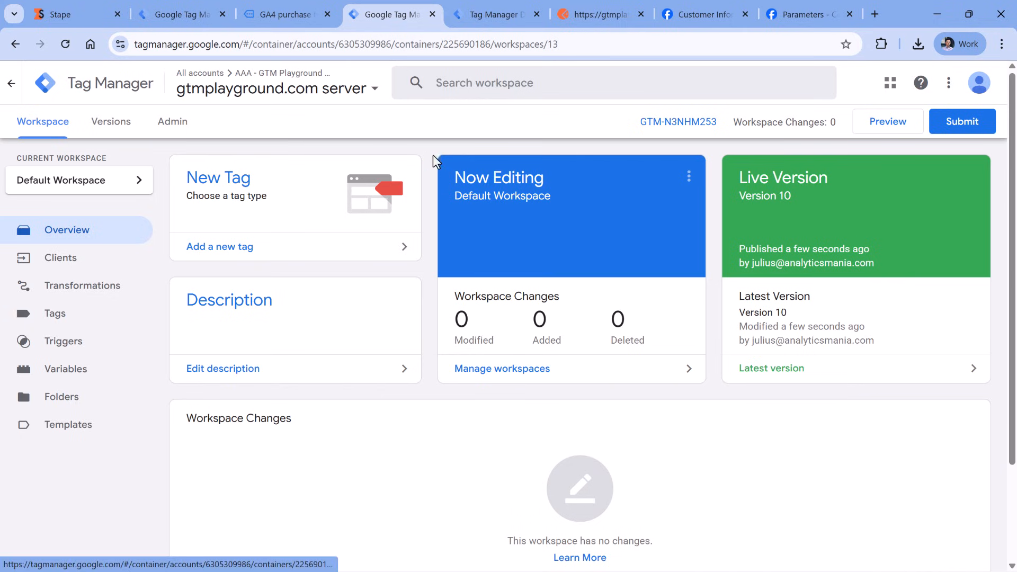
left_click(76, 15)
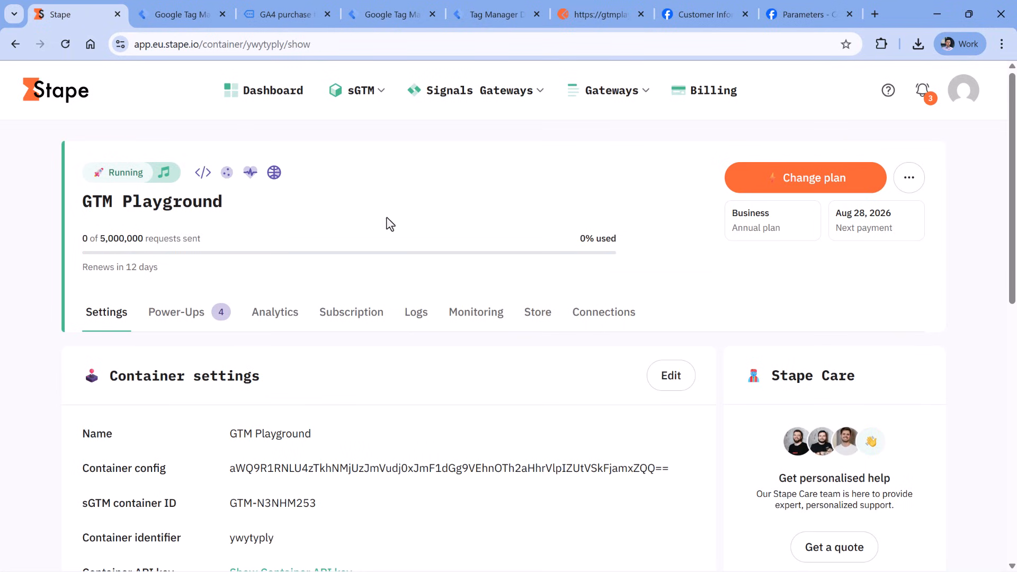
scroll(387, 220, "down", 5)
scroll(389, 212, "up", 5)
left_click(385, 14)
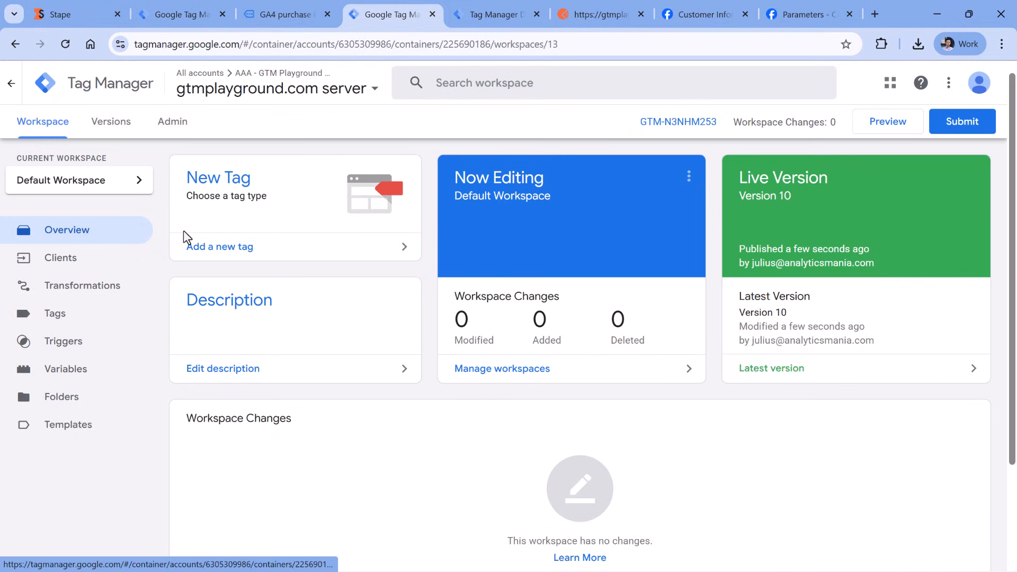
left_click(75, 268)
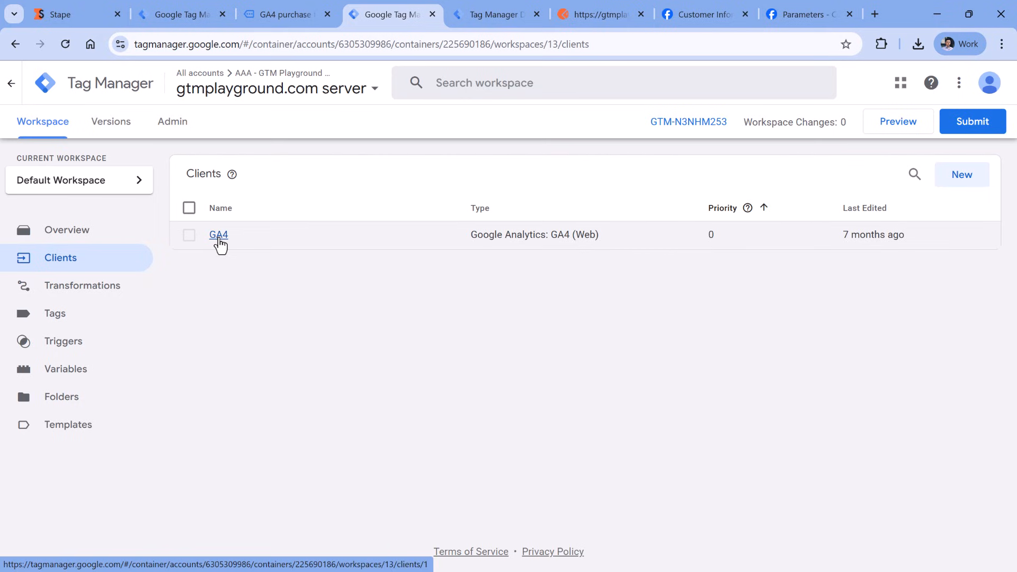
Return to Postman and recheck the purchase payload and the webhook path in the request URL
left_click(599, 14)
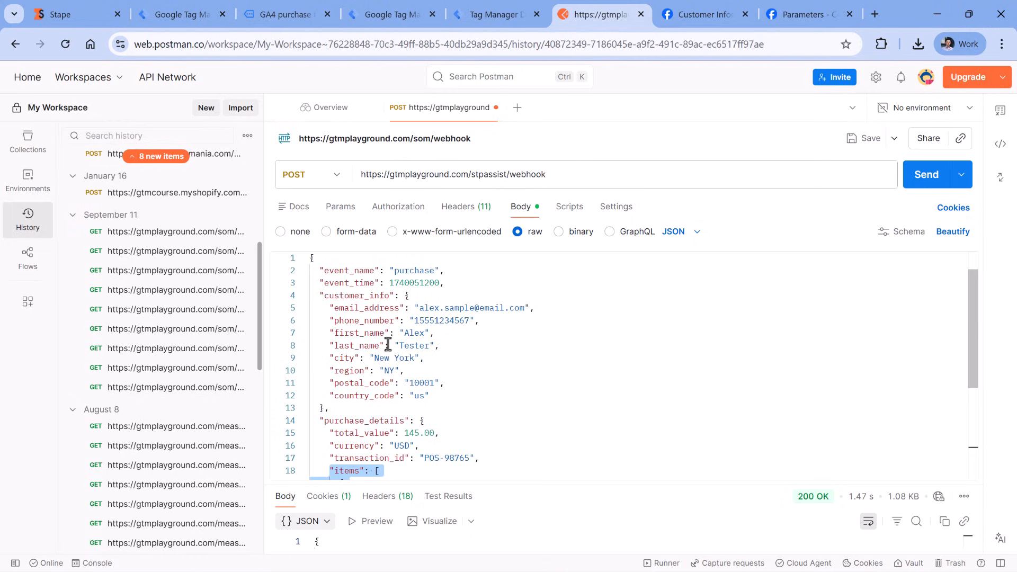
scroll(388, 345, "down", 3)
scroll(387, 326, "up", 3)
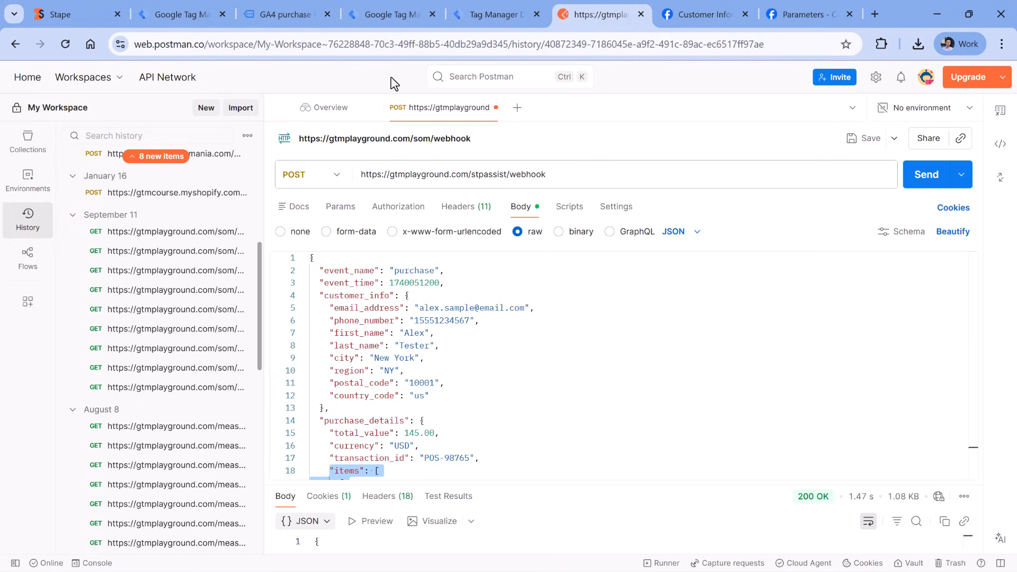
double_click(516, 174)
left_click(547, 175)
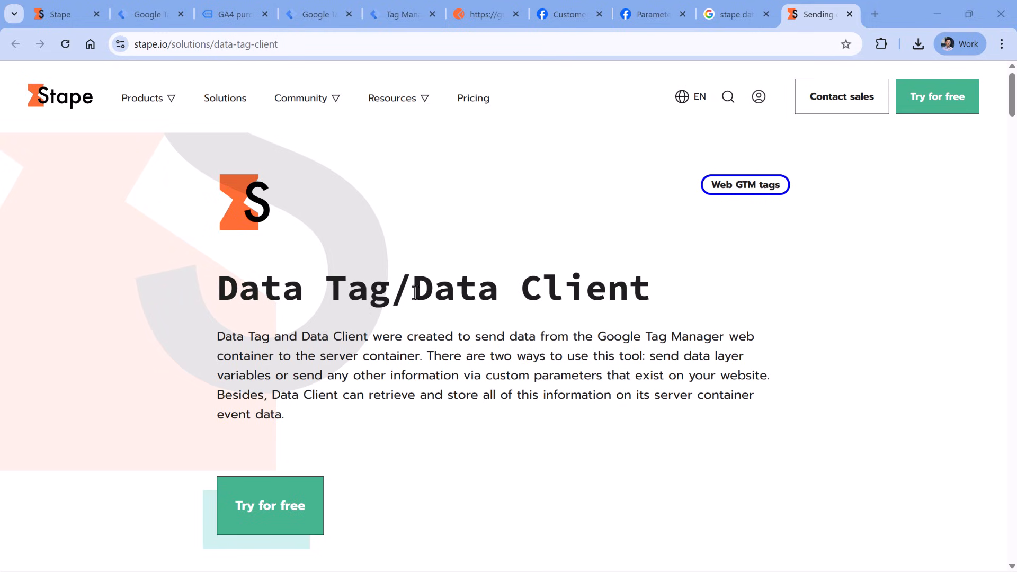
Open the Data Client template repository from the useful links on Stape's Data Tag/Data Client page
left_click_drag(416, 292, 656, 289)
left_click(659, 288)
scroll(529, 244, "down", 12)
scroll(445, 169, "down", 5)
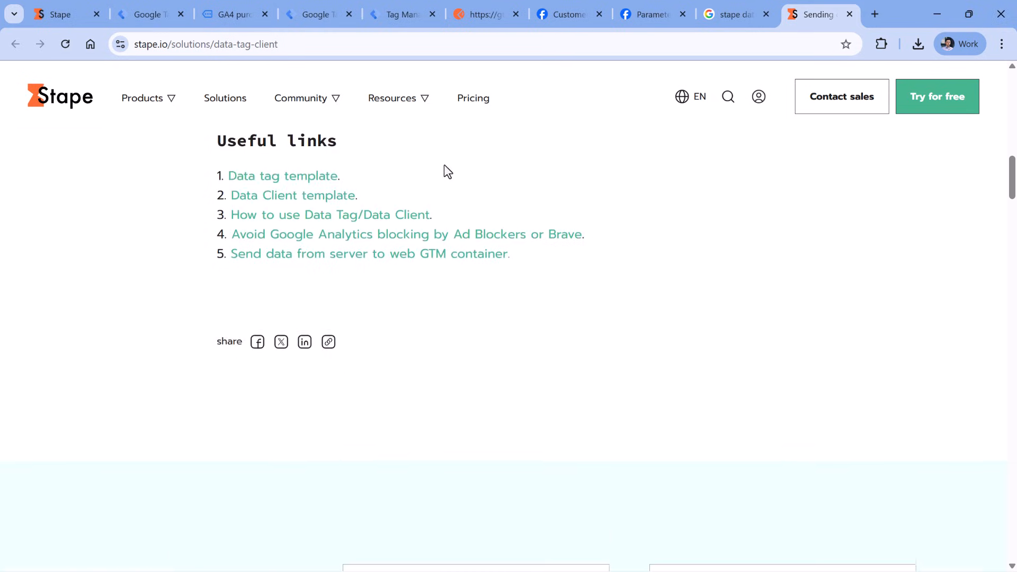
scroll(445, 170, "up", 1)
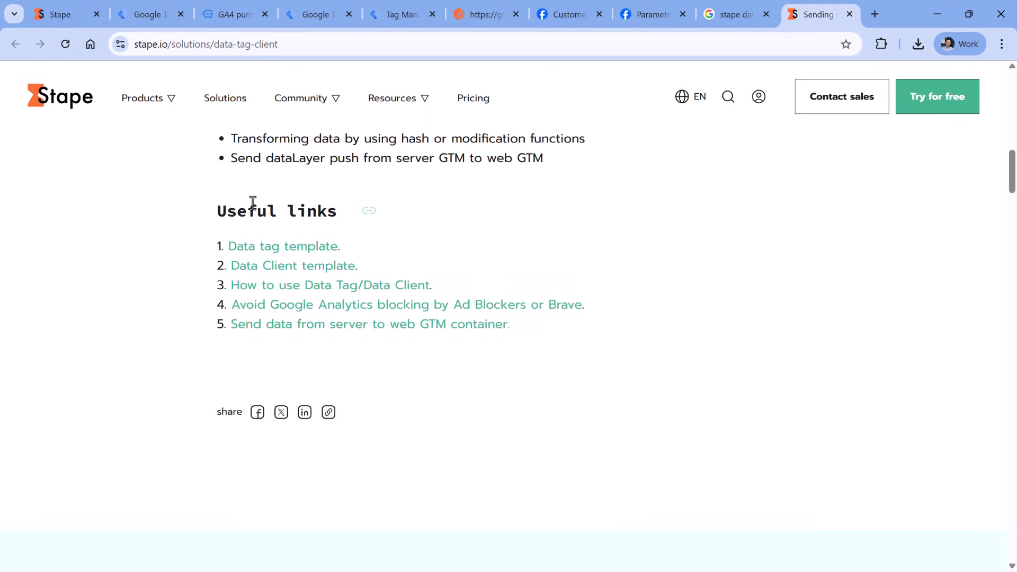
left_click(298, 275)
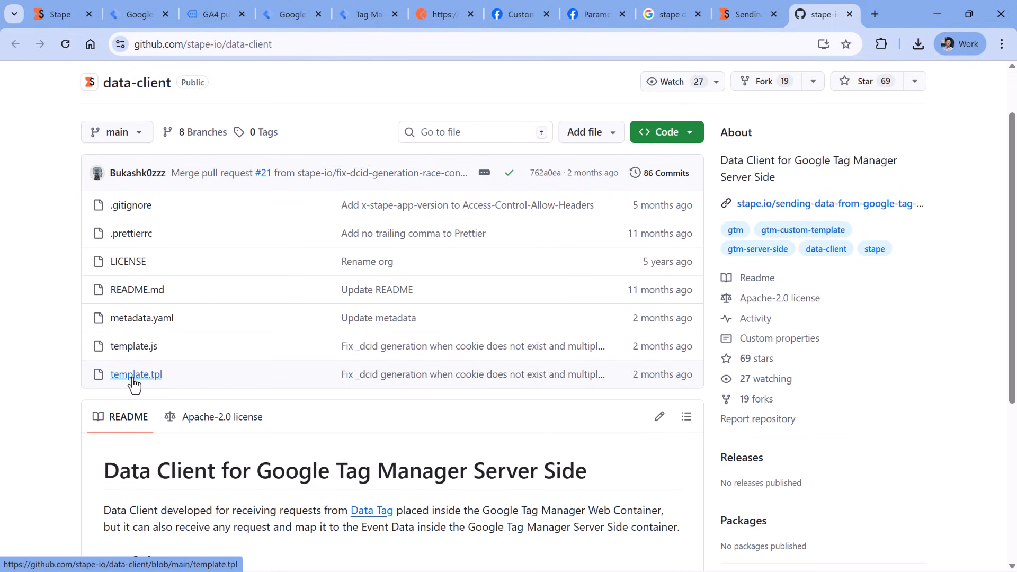
Download the template.tpl file from the data-client repository on GitHub
left_click(132, 377)
left_click(983, 154)
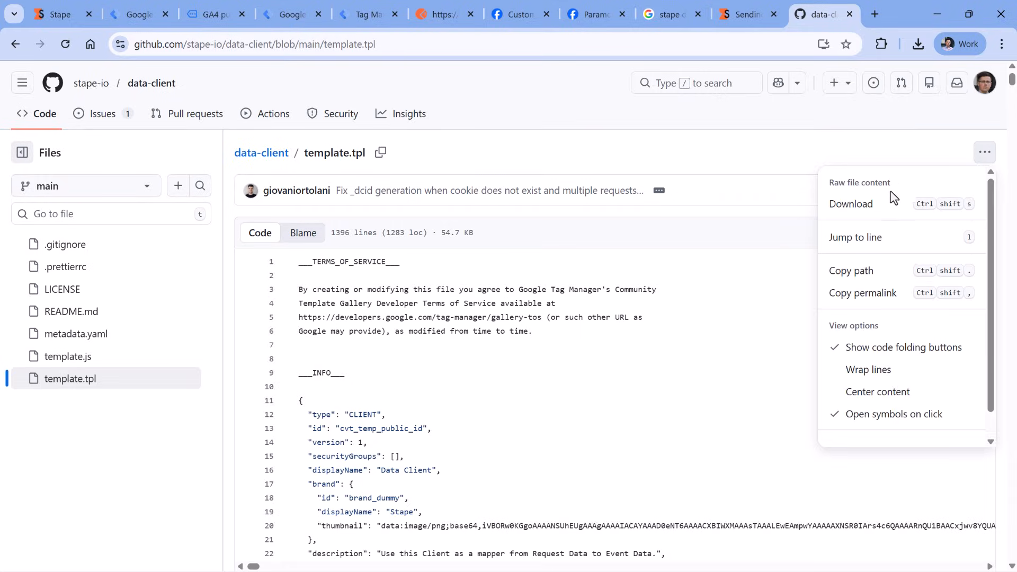
left_click(868, 203)
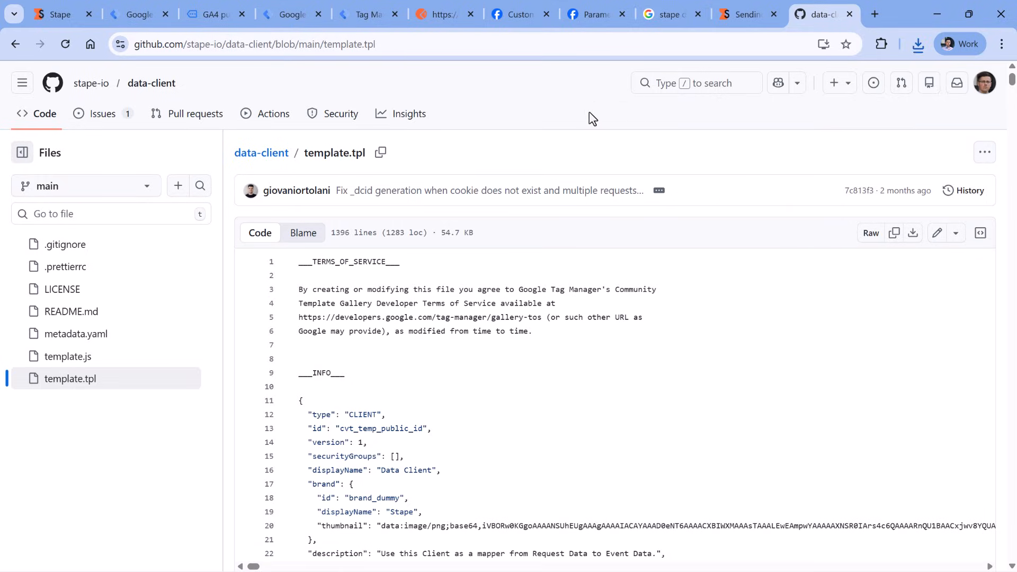
Create a client template in the gtmplayground.com server container by importing template (1).tpl, and save it
left_click(279, 12)
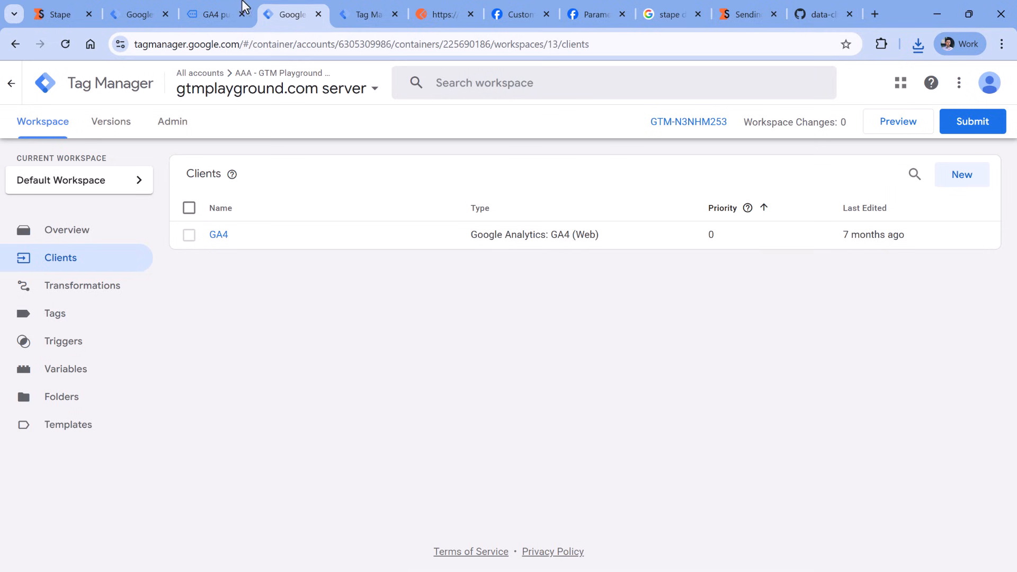
left_click(74, 425)
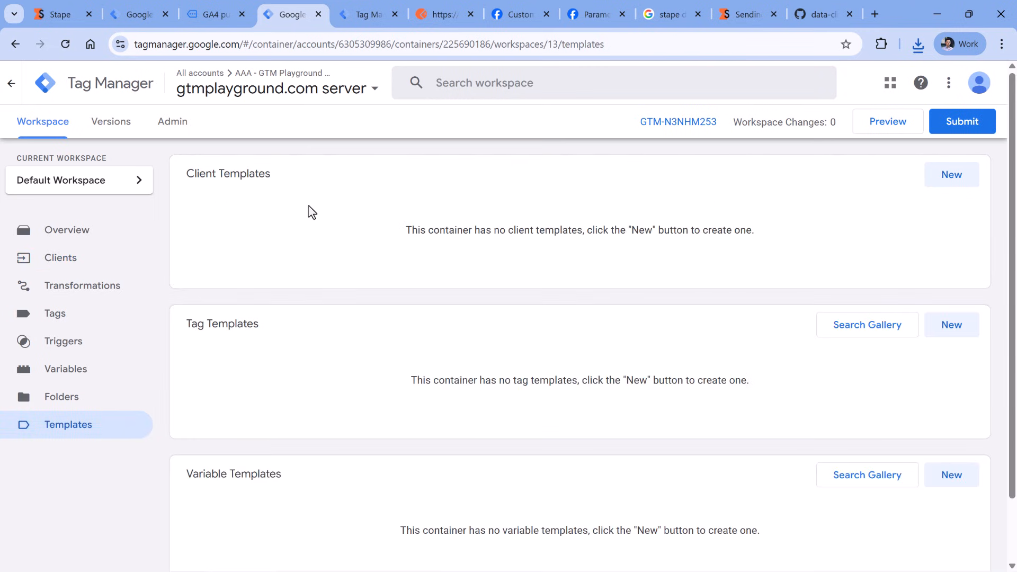
left_click(949, 176)
left_click(996, 84)
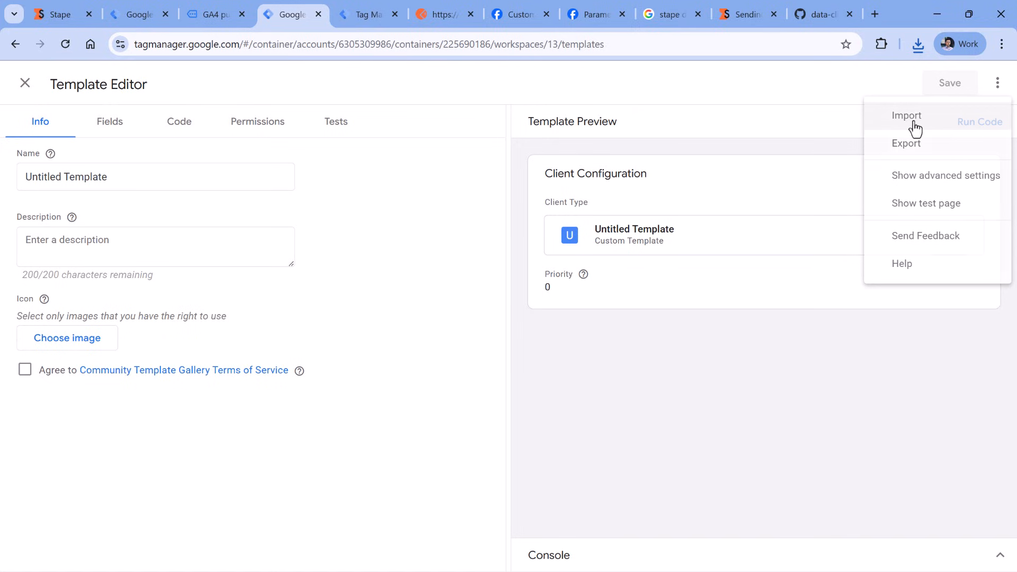
left_click(914, 127)
left_click(151, 127)
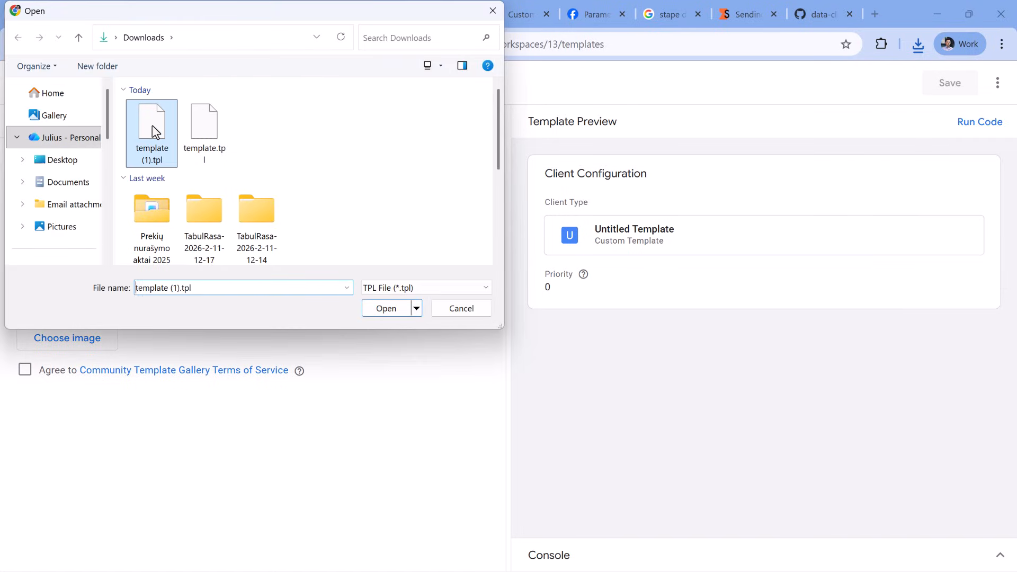
left_click(384, 310)
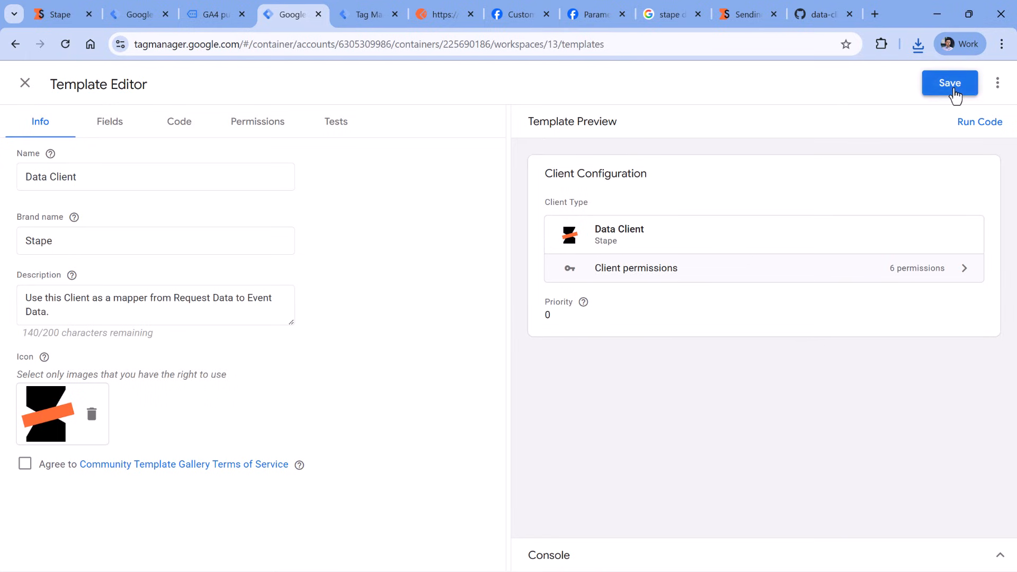
left_click(952, 89)
left_click(25, 83)
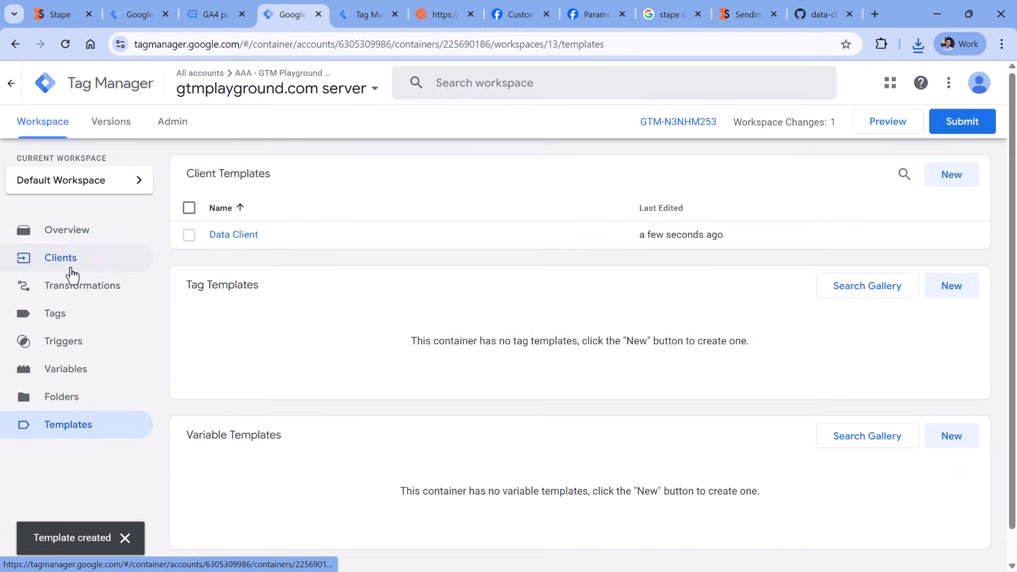
Create a new client of the Data Client type and expand its Accepted Path Settings
left_click(72, 273)
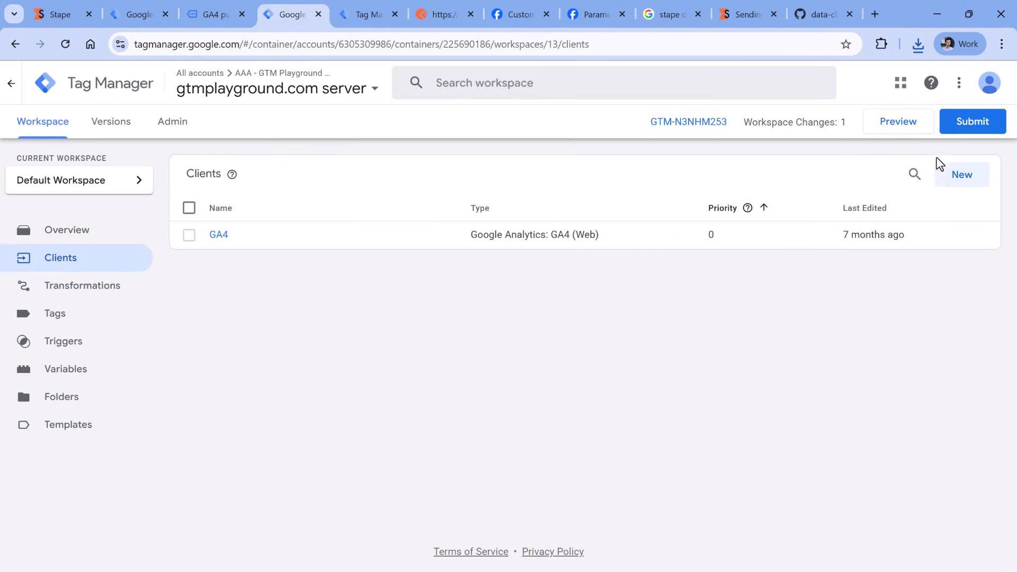
left_click(961, 181)
left_click(438, 199)
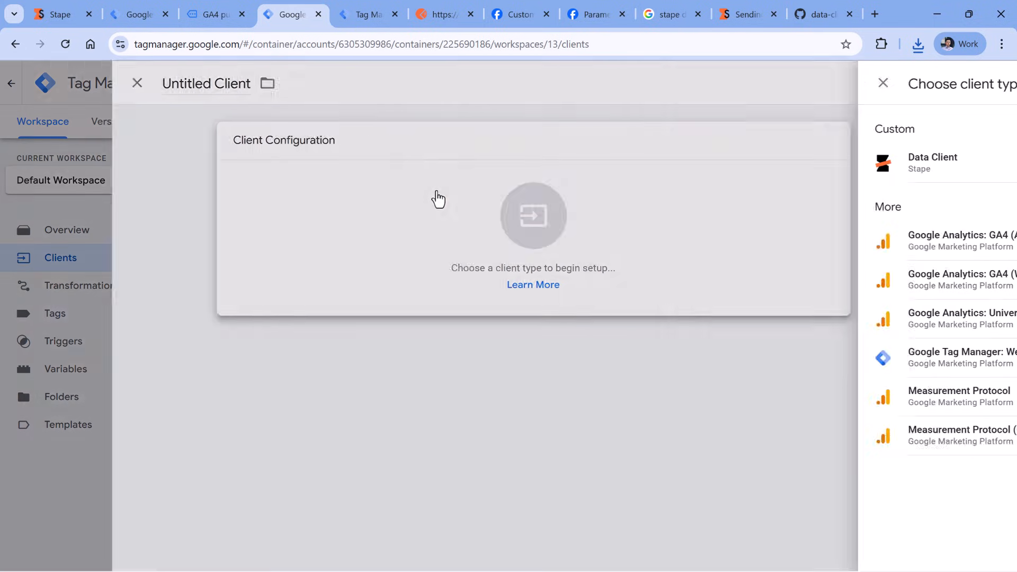
left_click(665, 168)
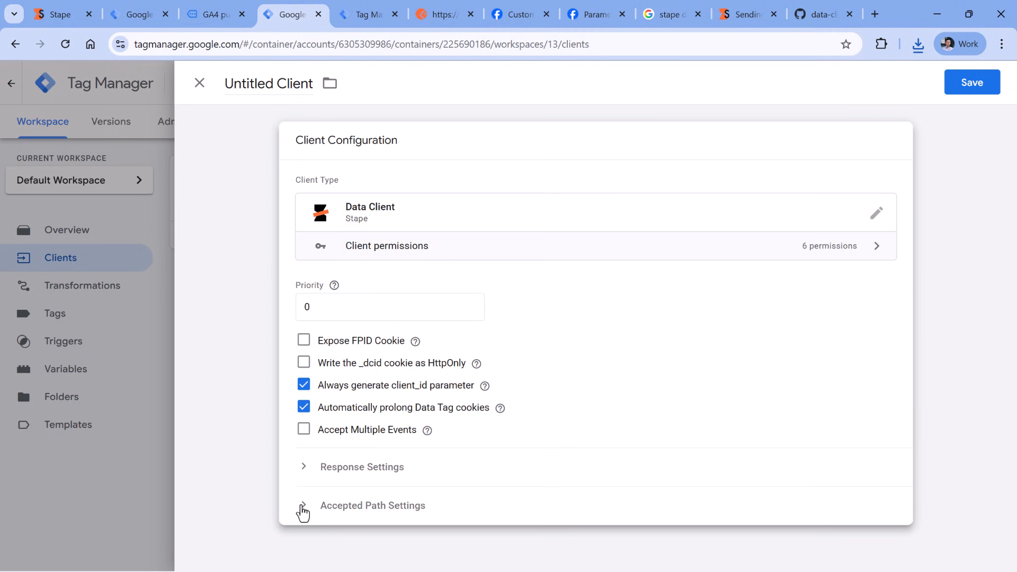
left_click(308, 516)
scroll(437, 345, "down", 1)
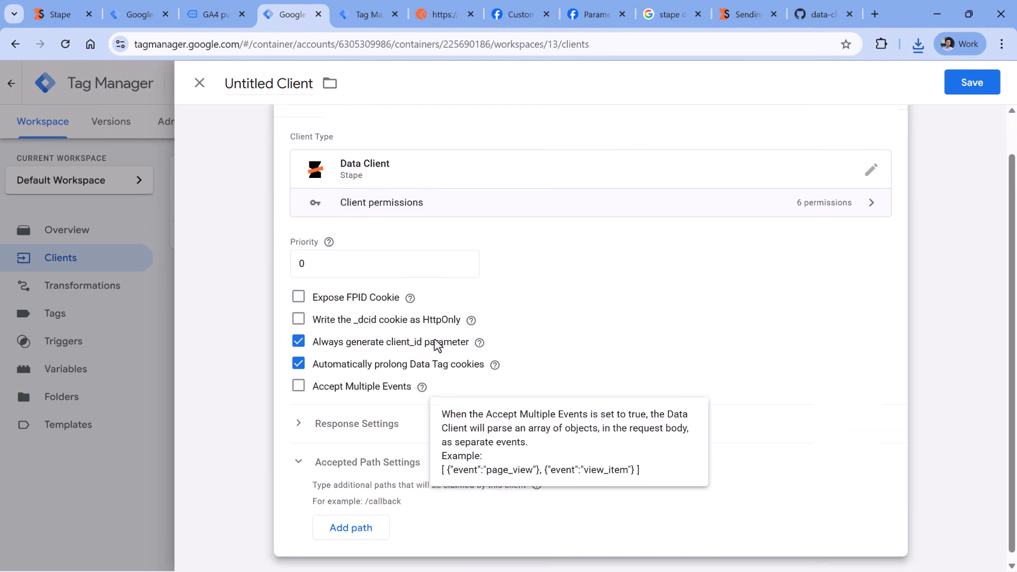
Examine the Postman request URL to distinguish the server container address from the webhook path
left_click(448, 15)
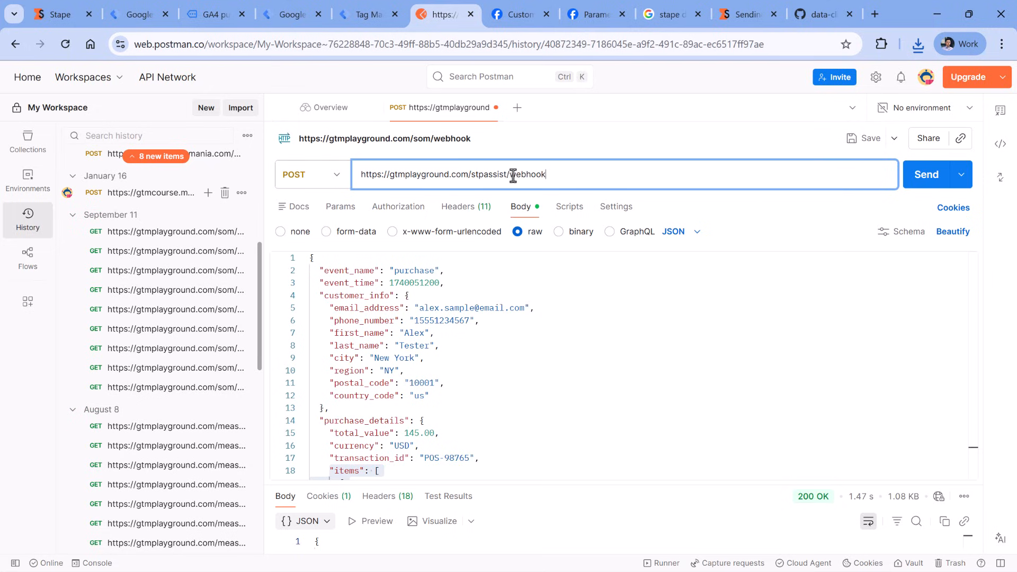
left_click_drag(506, 174, 557, 178)
left_click_drag(467, 175, 558, 172)
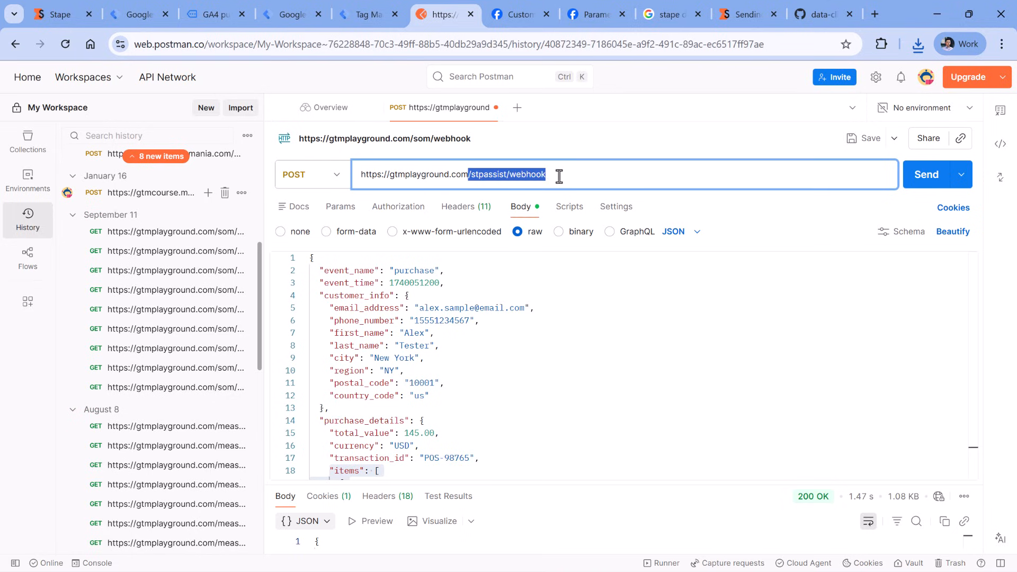
left_click(490, 175)
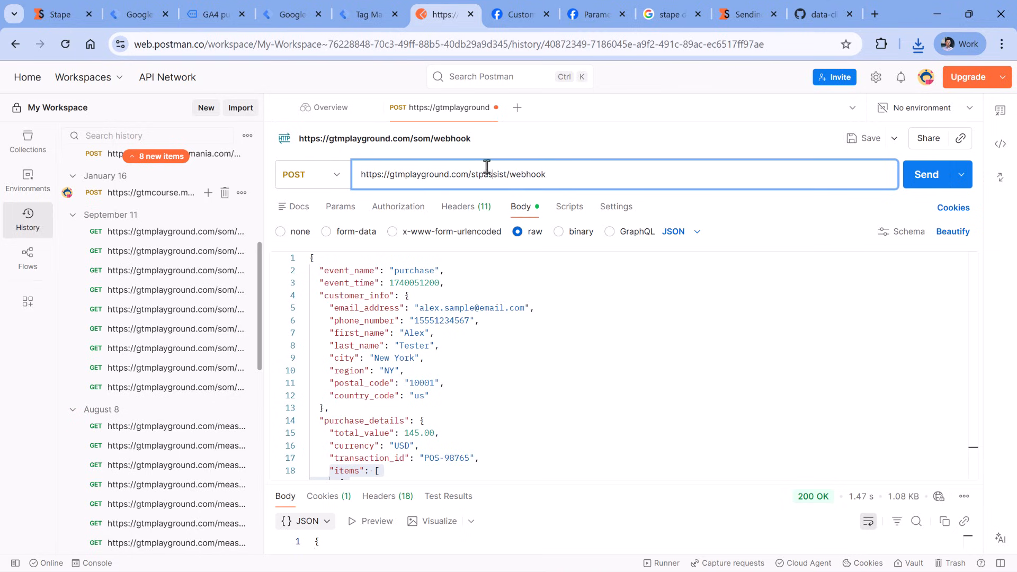
left_click_drag(508, 175, 486, 174)
double_click(486, 175)
left_click(489, 175)
left_click_drag(506, 175, 361, 175)
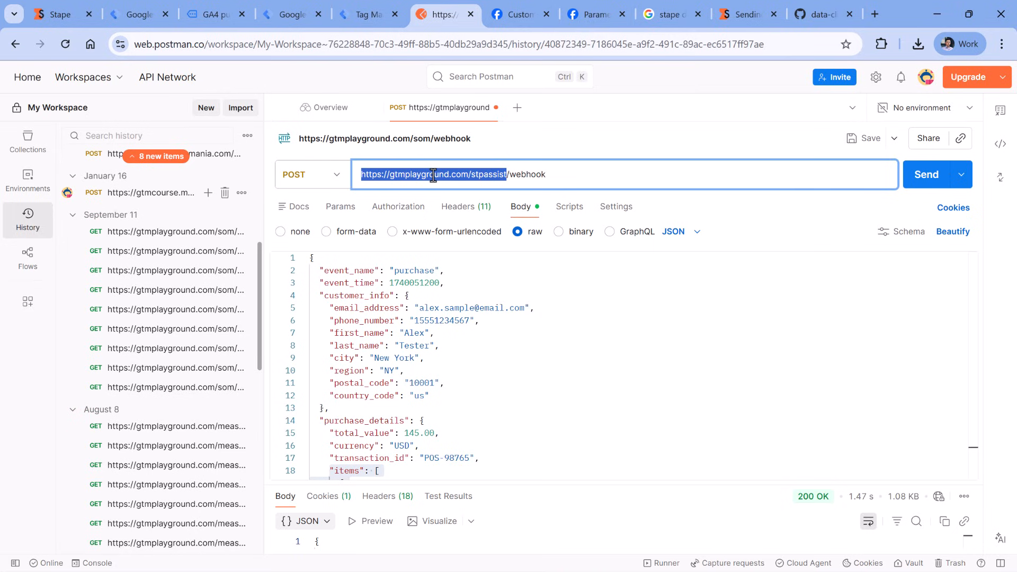
left_click(525, 175)
left_click_drag(507, 176, 550, 175)
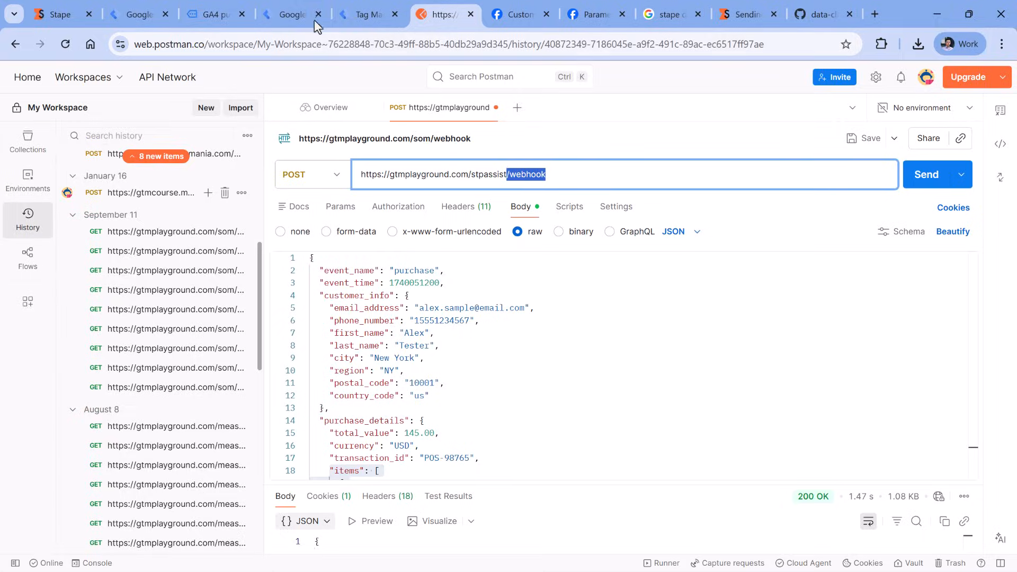
Add /webhook as an accepted path of the new Data Client in Tag Manager
left_click(366, 16)
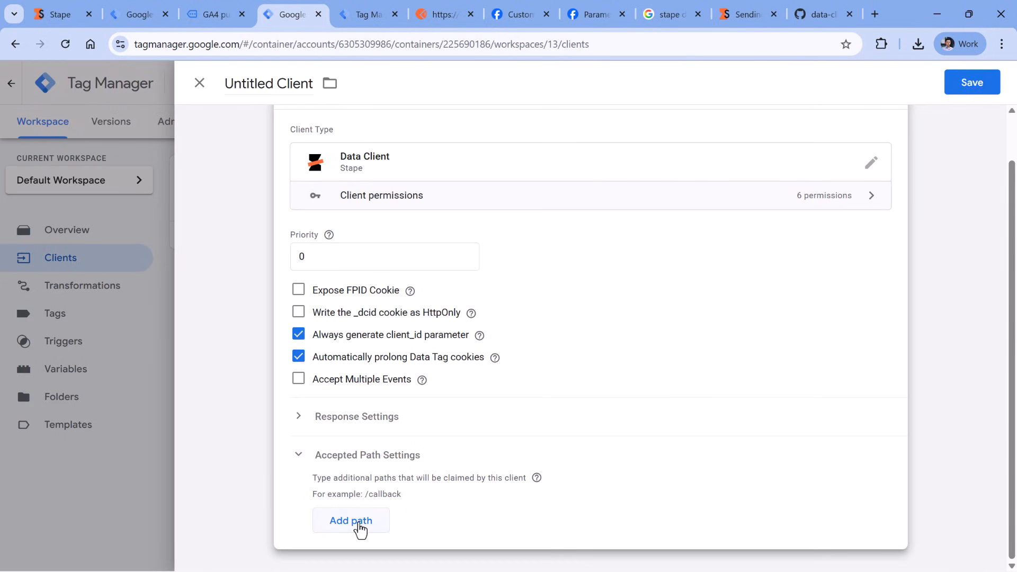
left_click(360, 530)
type("/we")
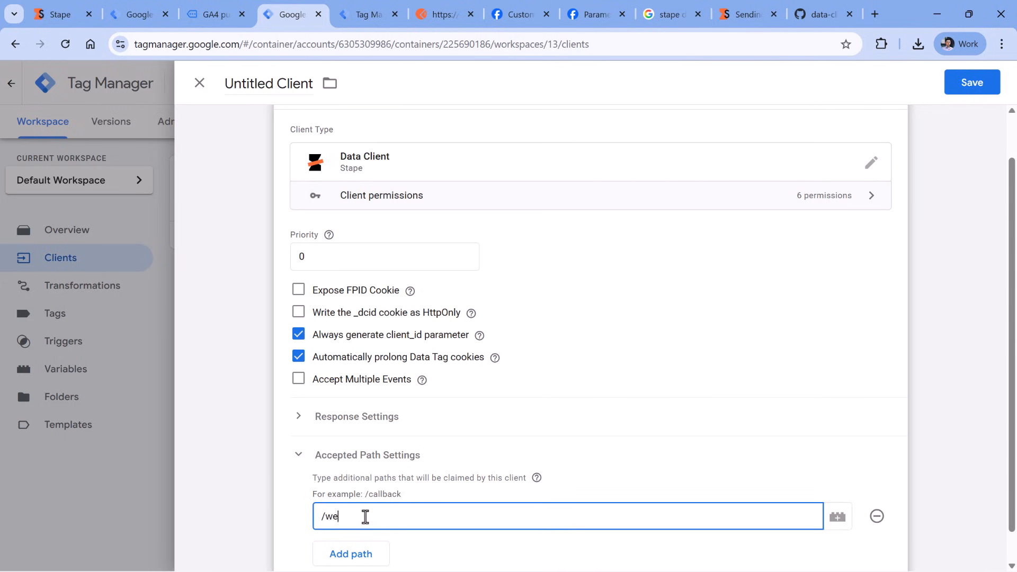
type("bhook")
Name the client "Data client" and save it
left_click(270, 84)
type("D")
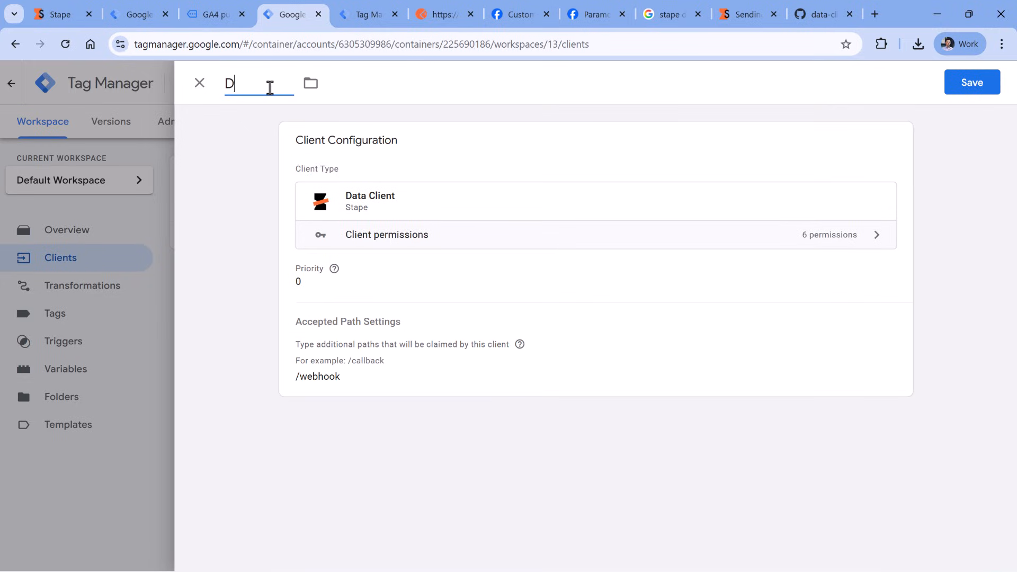
type("ata client")
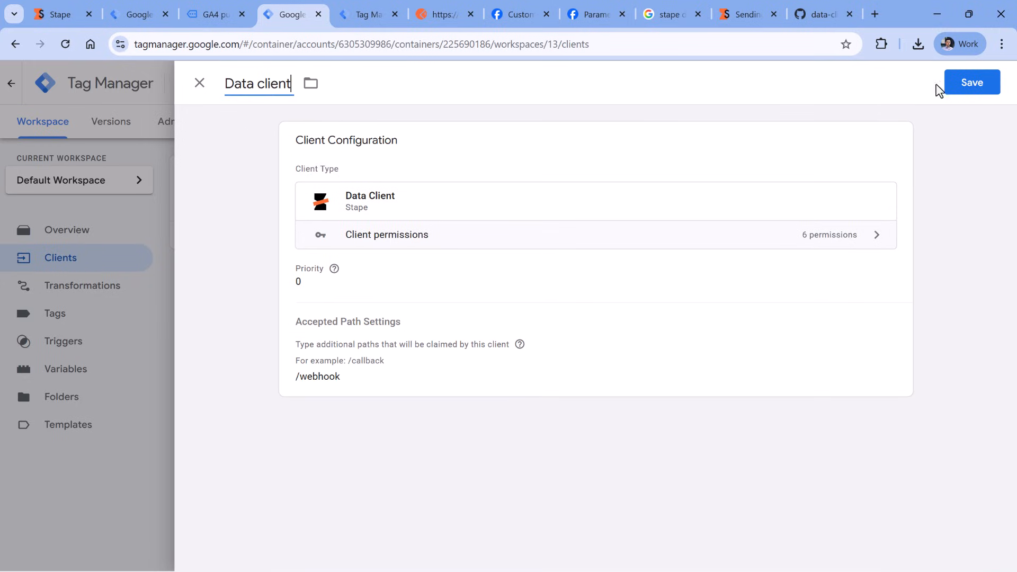
left_click(953, 83)
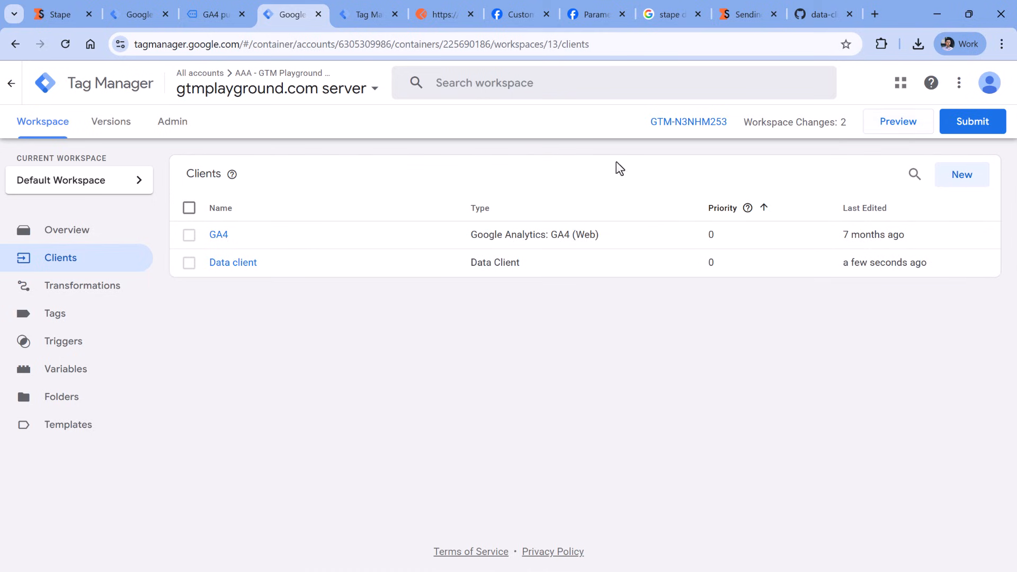
Publish the server container changes with the version name "data client added" and return to the workspace overview
left_click(443, 16)
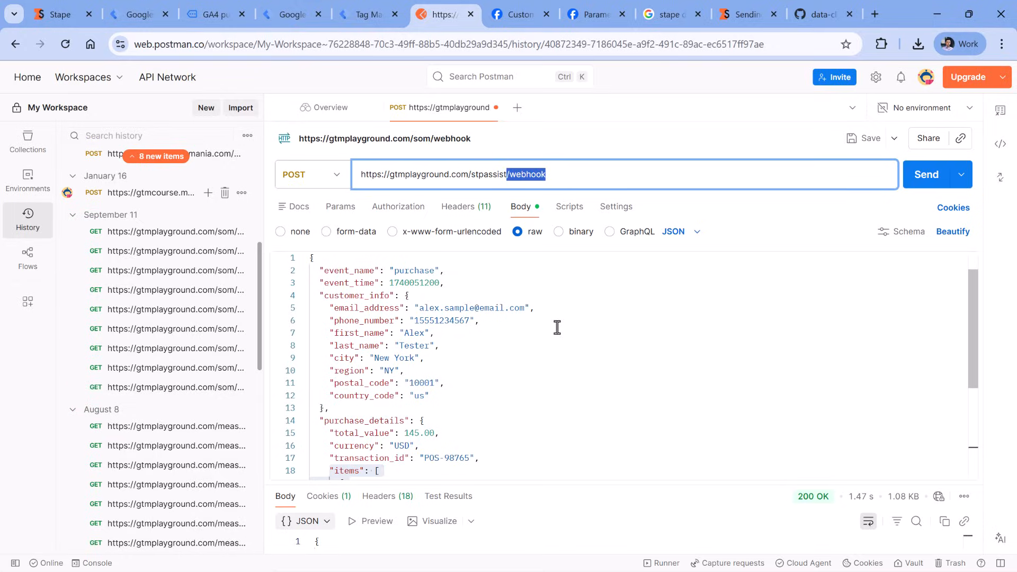
left_click(282, 17)
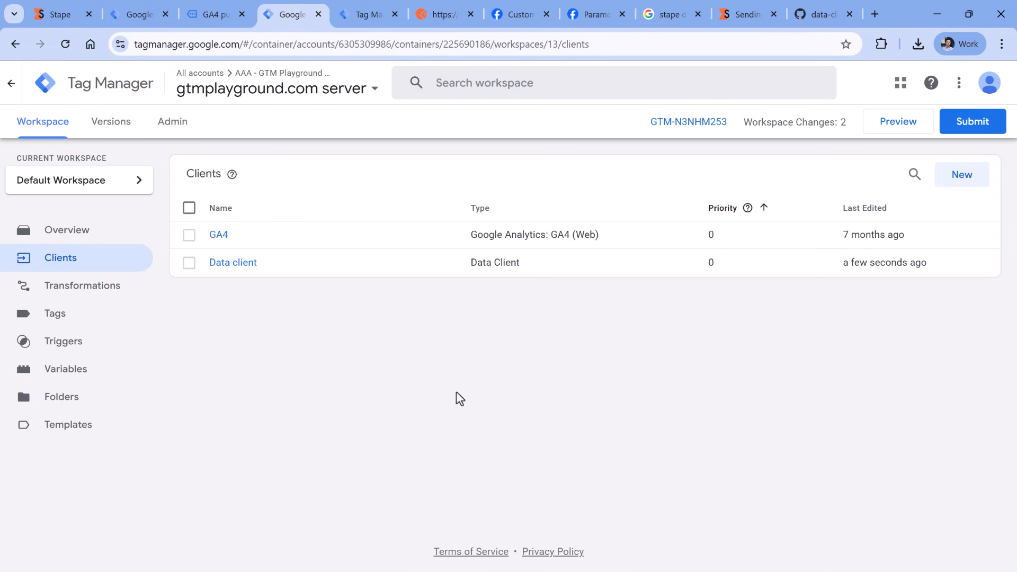
left_click(971, 124)
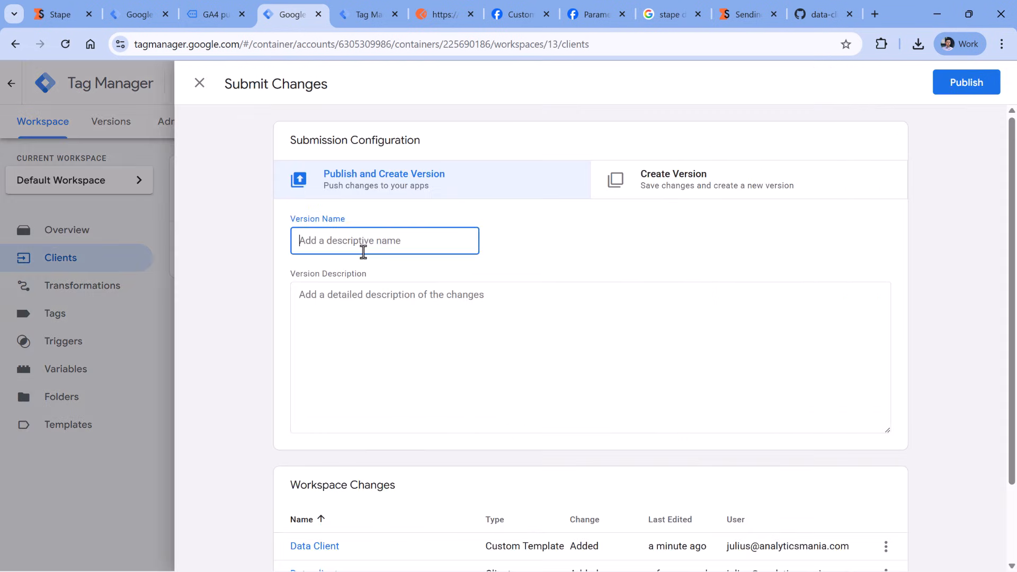
type("data client added")
left_click(942, 85)
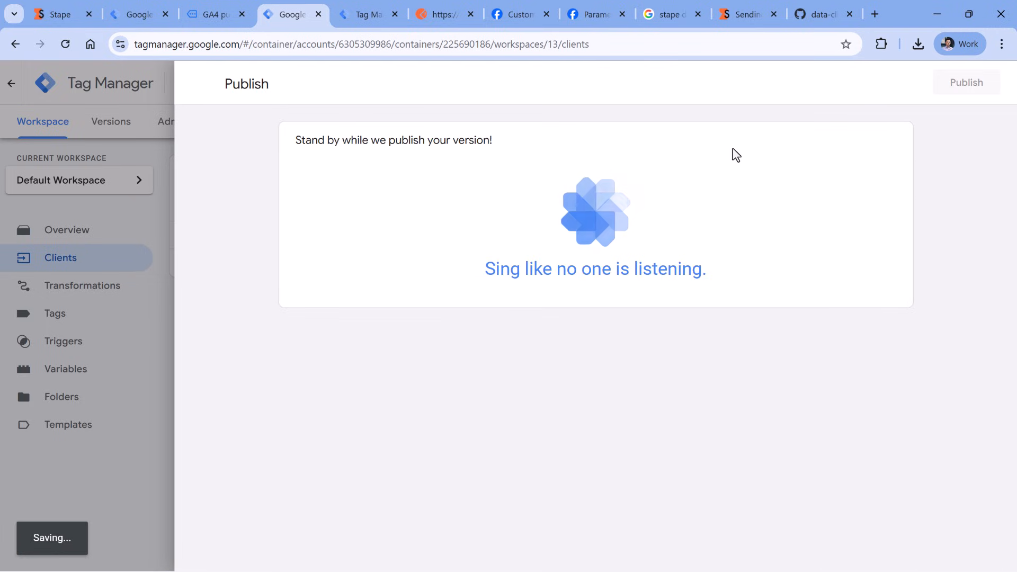
left_click(201, 86)
left_click(27, 124)
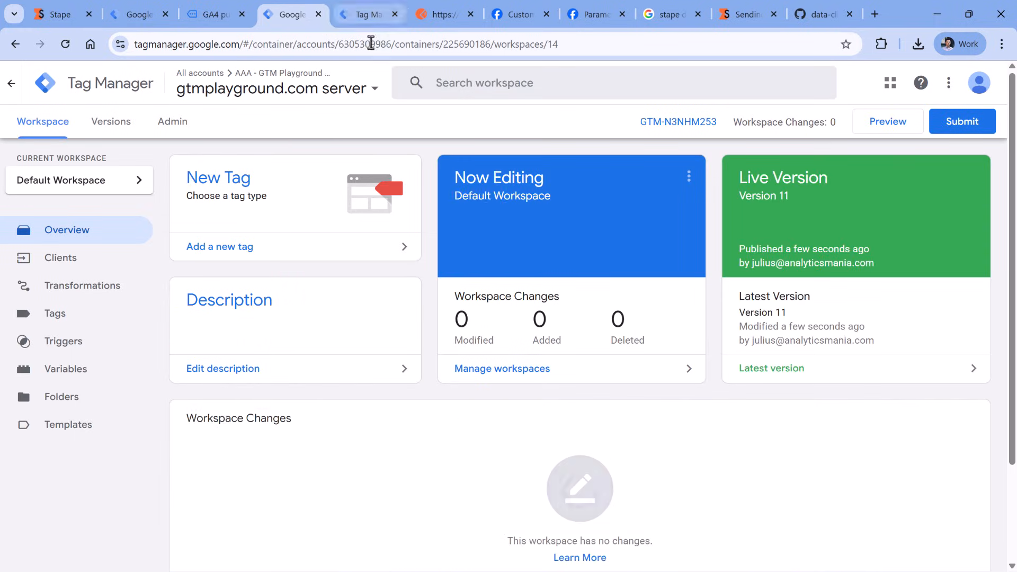
left_click(888, 128)
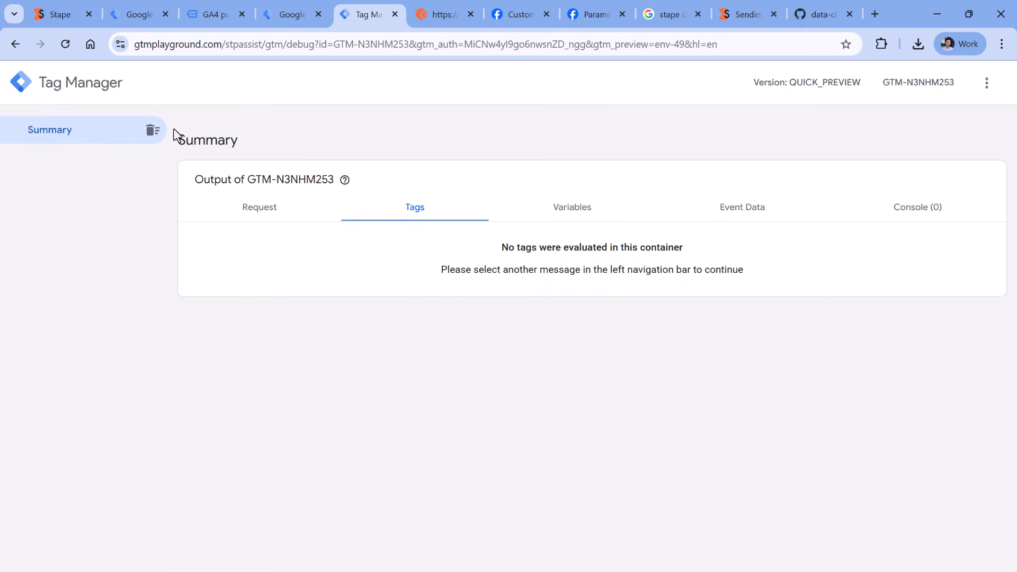
left_click(459, 16)
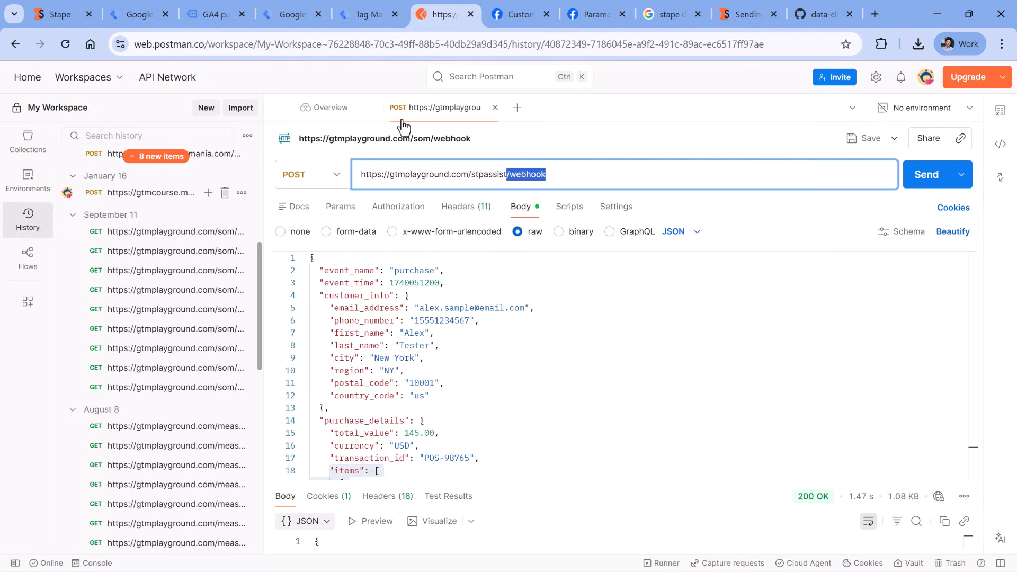
left_click(586, 172)
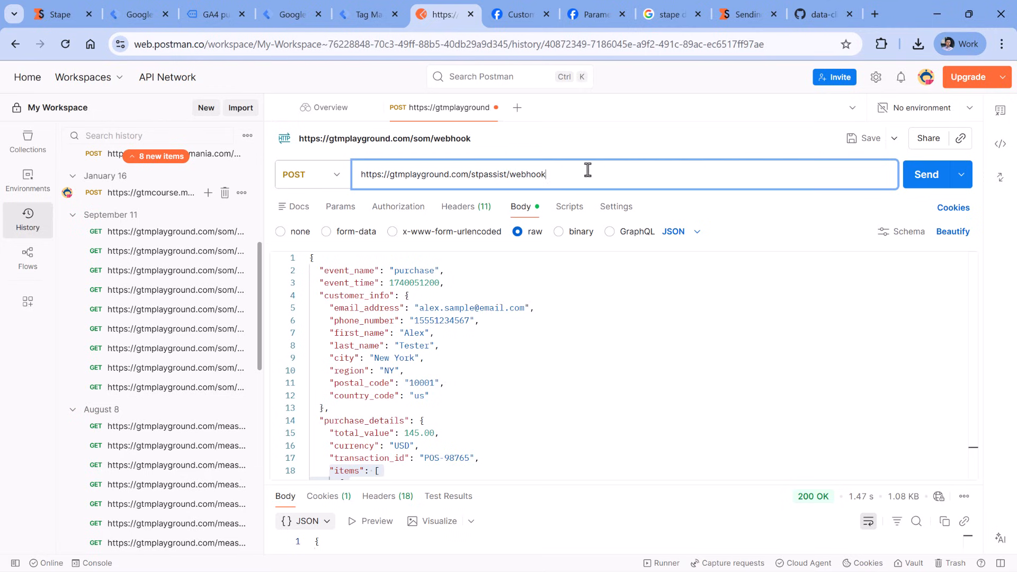
scroll(351, 295, "down", 3)
scroll(350, 295, "up", 3)
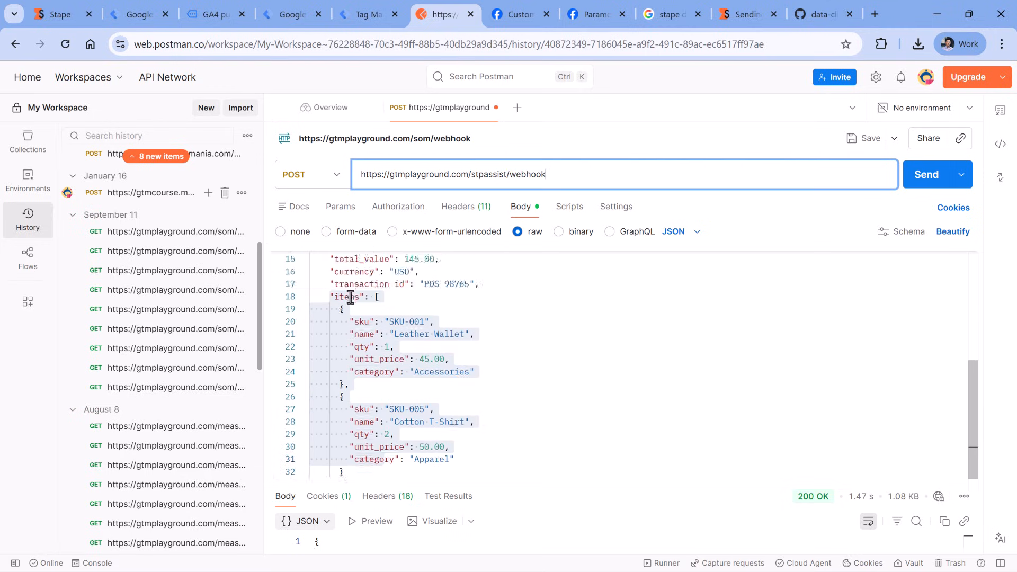
left_click(926, 185)
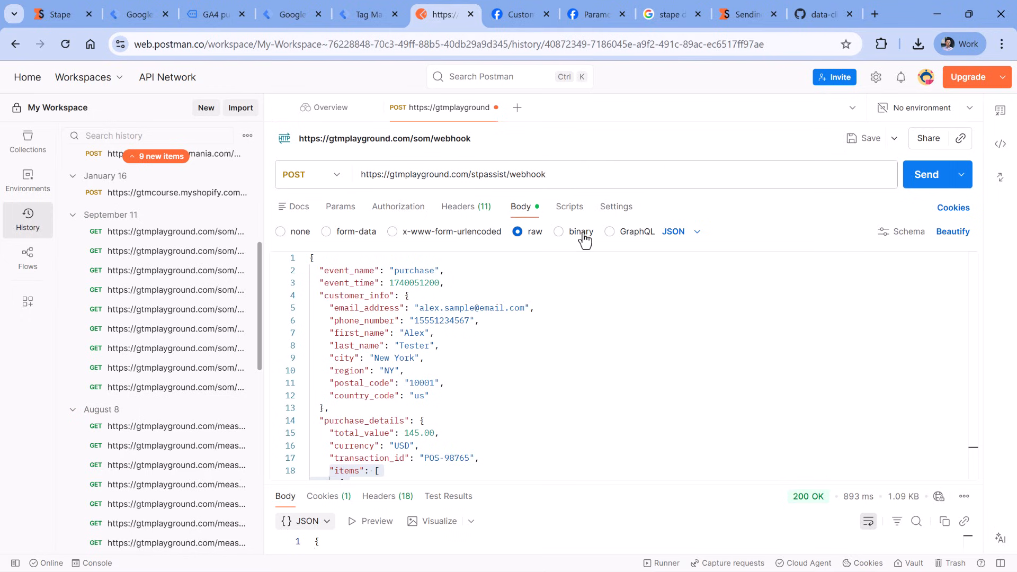
Check the response status in Postman and look for the incoming request in the server container preview
mouse_move(800, 502)
left_click(355, 15)
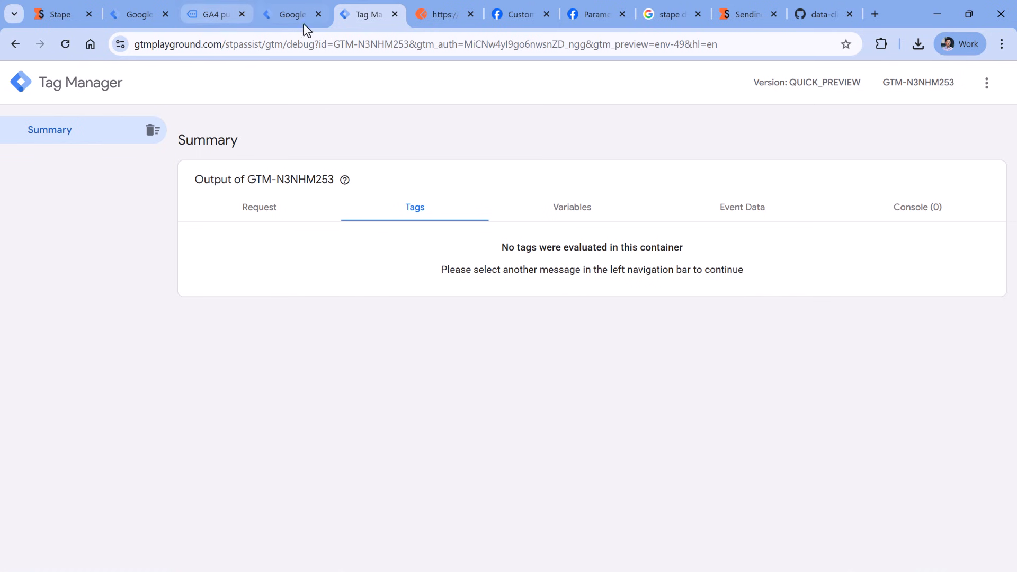
left_click(444, 13)
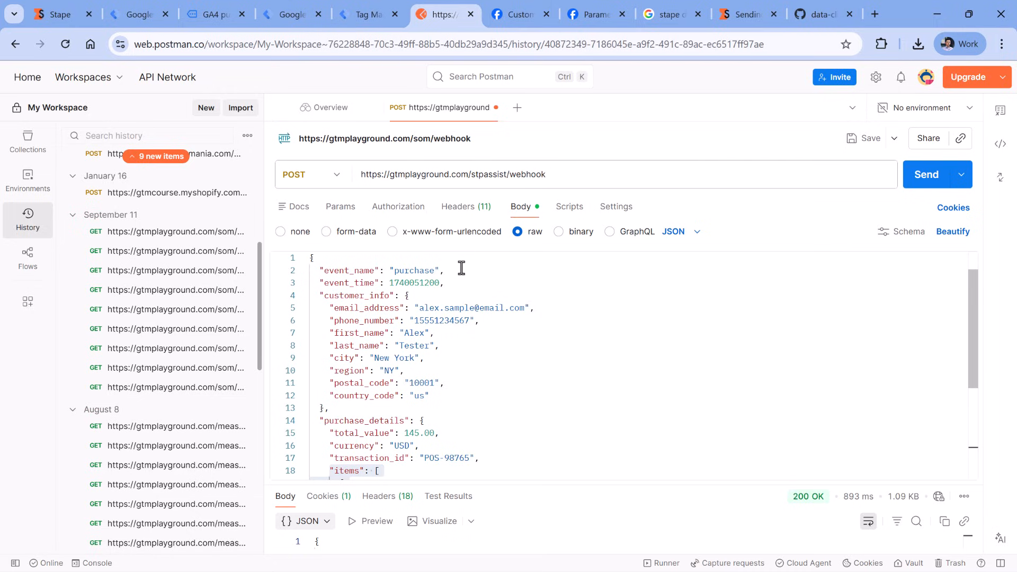
Copy the manual-request preview header value from the server container preview and paste it as a new header's value in Postman
left_click(371, 16)
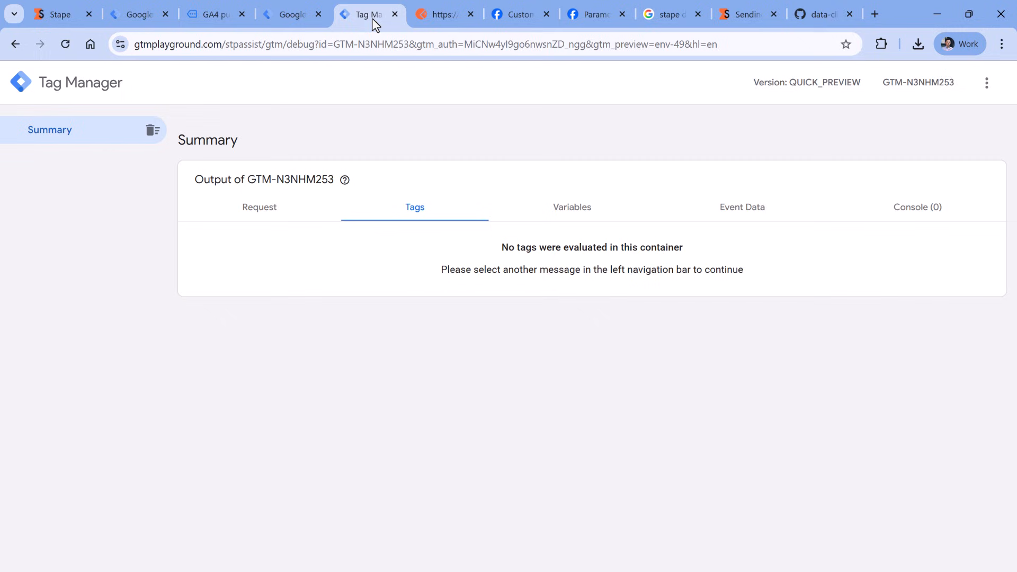
left_click(986, 84)
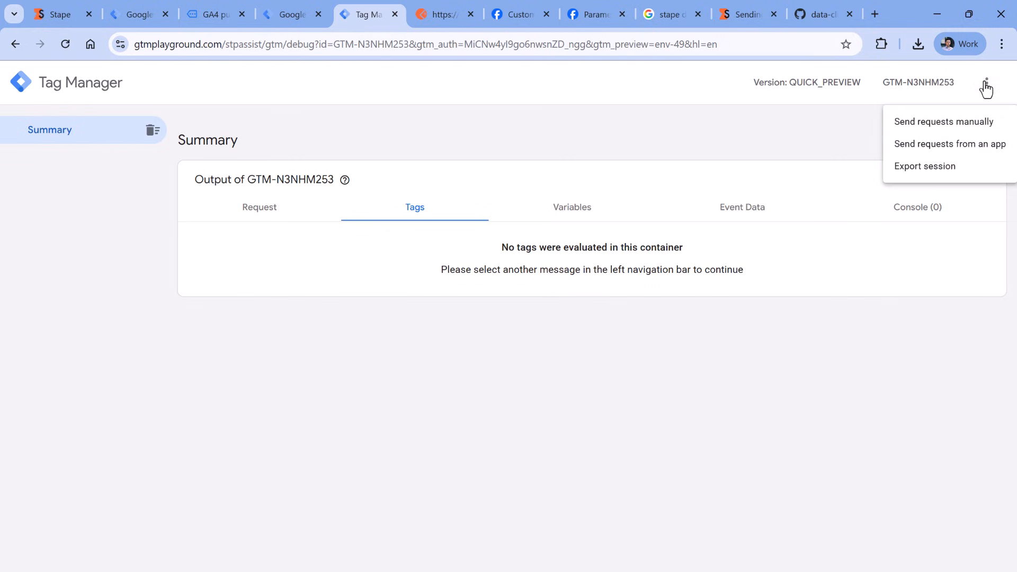
left_click(940, 126)
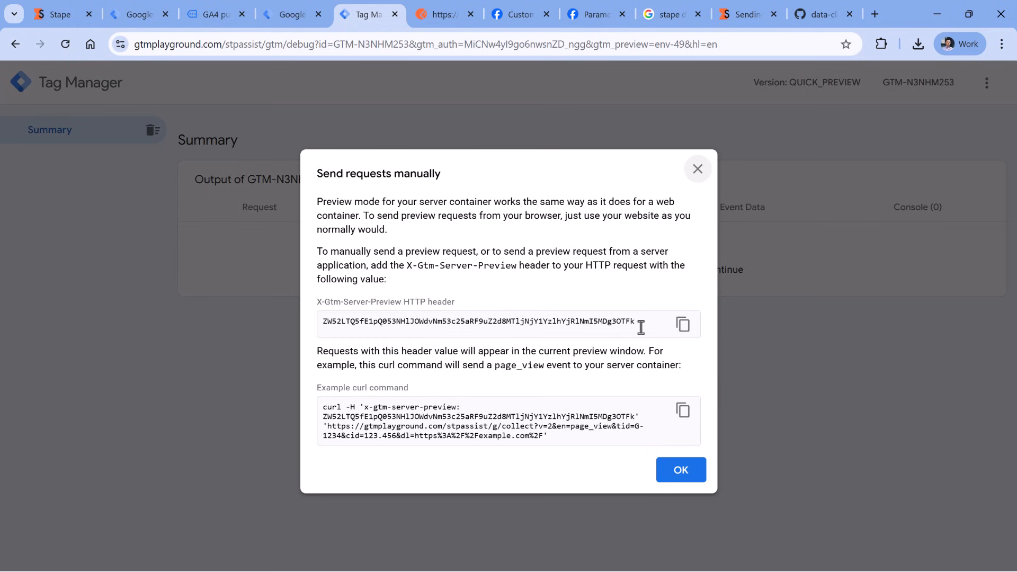
left_click_drag(640, 322, 324, 322)
key("ctrl+c")
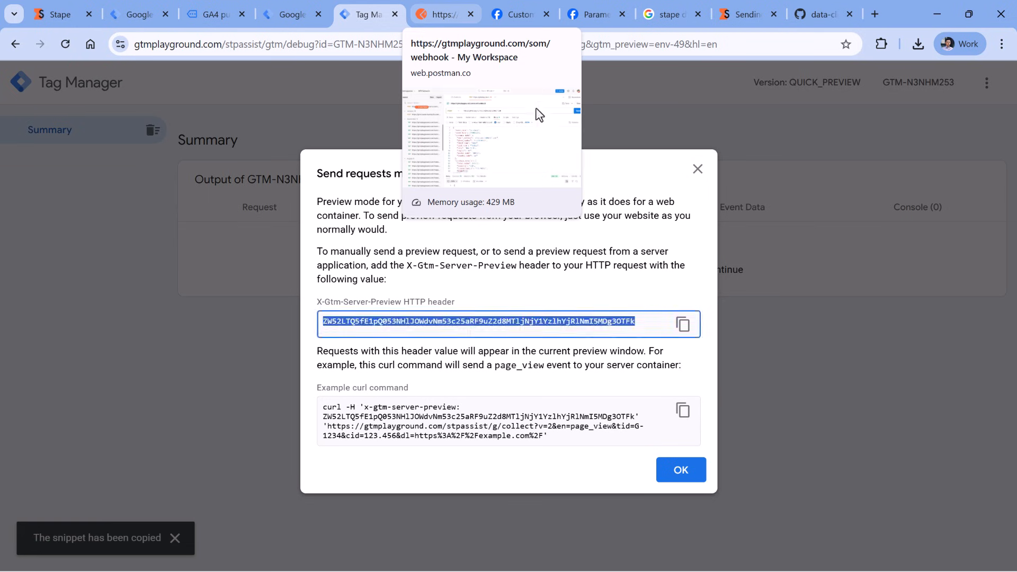
left_click(444, 15)
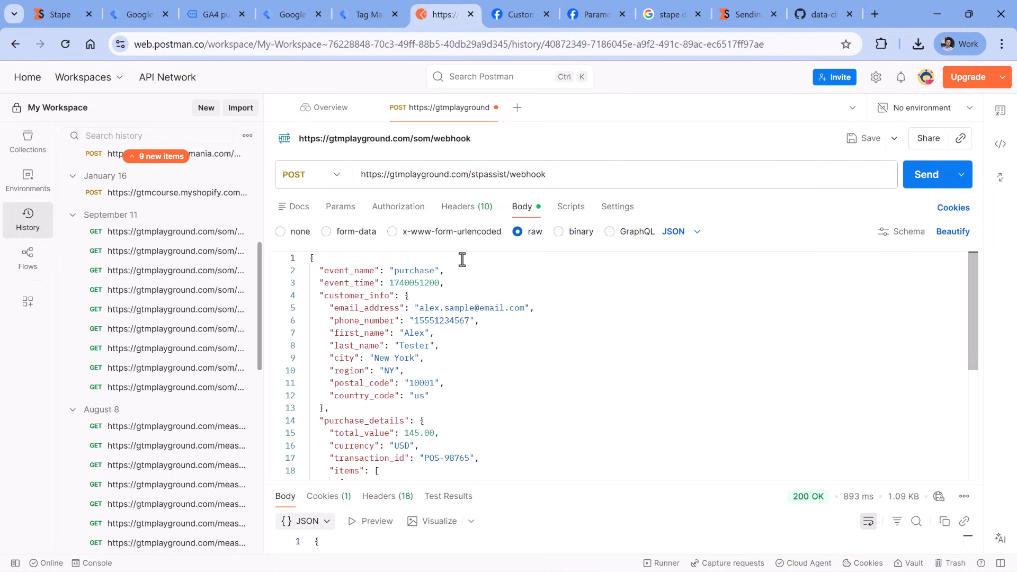
left_click(466, 207)
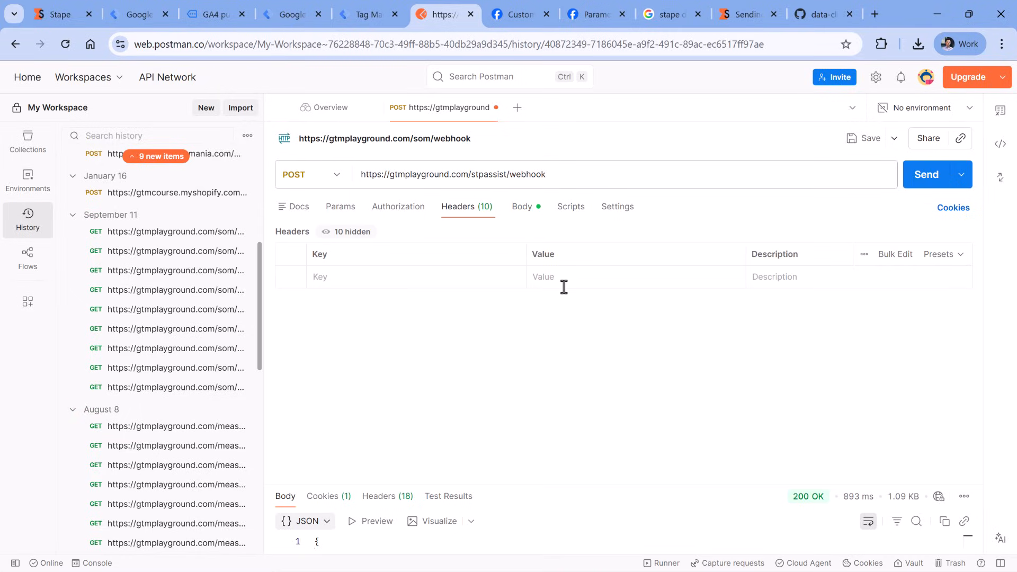
left_click(561, 278)
key("ctrl+v")
Copy the header name X-Gtm-Server-Preview from the preview instructions and enter it as the Postman header's key
left_click(366, 16)
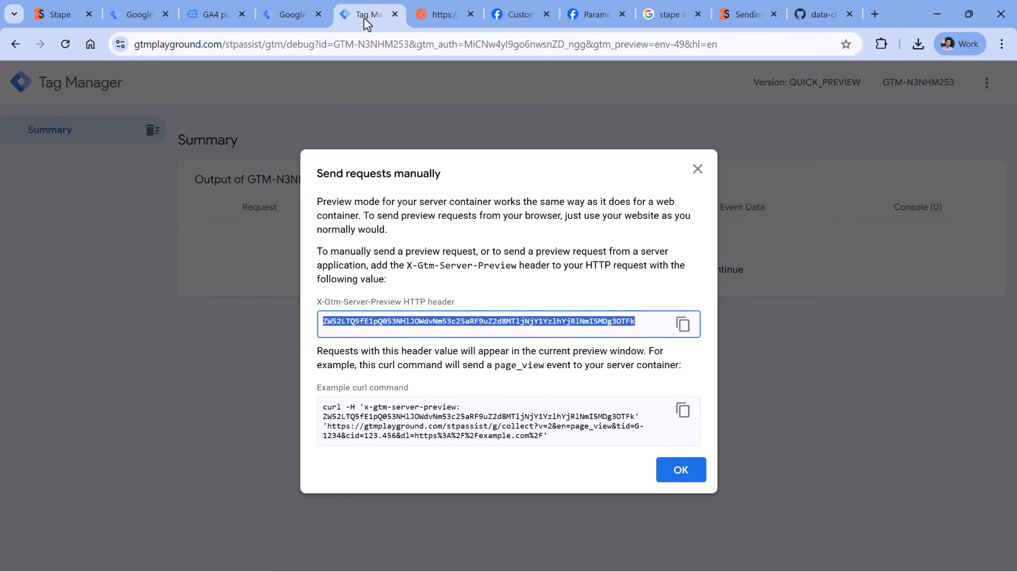
left_click_drag(318, 303, 402, 307)
right_click(391, 307)
left_click(413, 322)
left_click(443, 15)
left_click(339, 278)
key("ctrl+v")
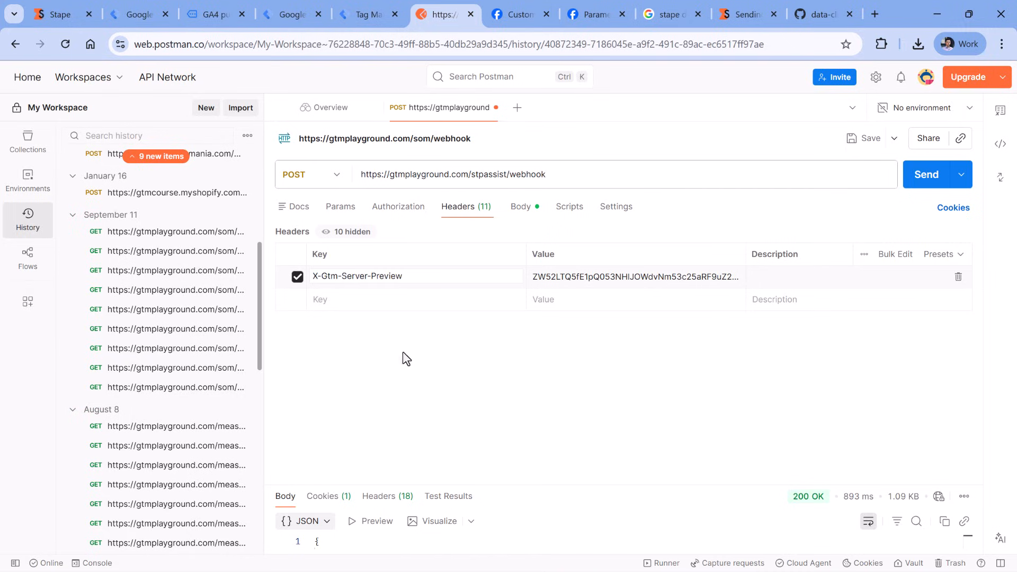
Send the webhook request with the preview header and open the incoming purchase event in the server container preview
left_click(926, 180)
left_click(366, 14)
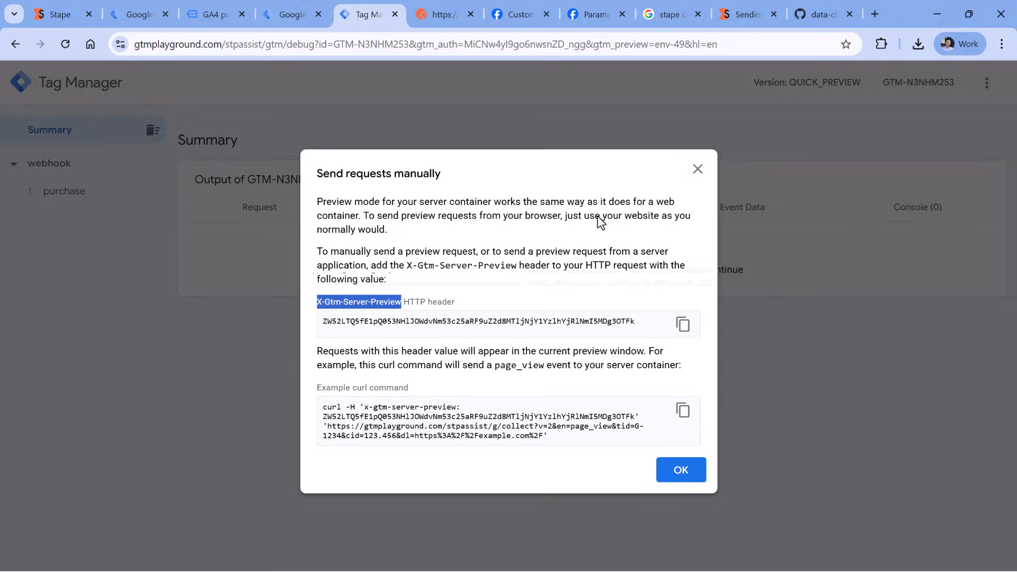
left_click(698, 170)
left_click(80, 196)
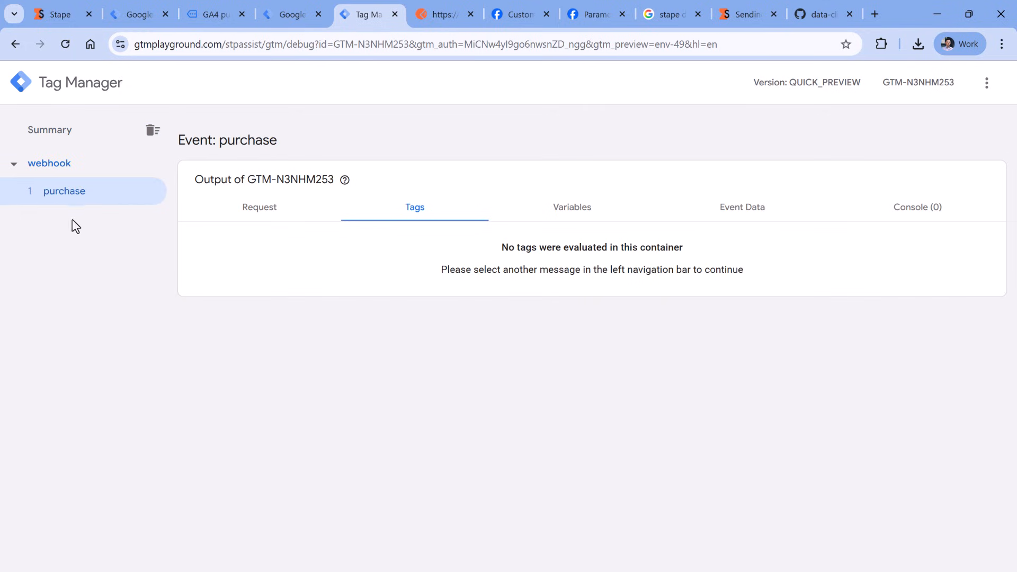
Reopen the manual-request instructions in the preview and view the full preview header value in Postman
left_click(990, 87)
left_click(937, 124)
left_click(984, 85)
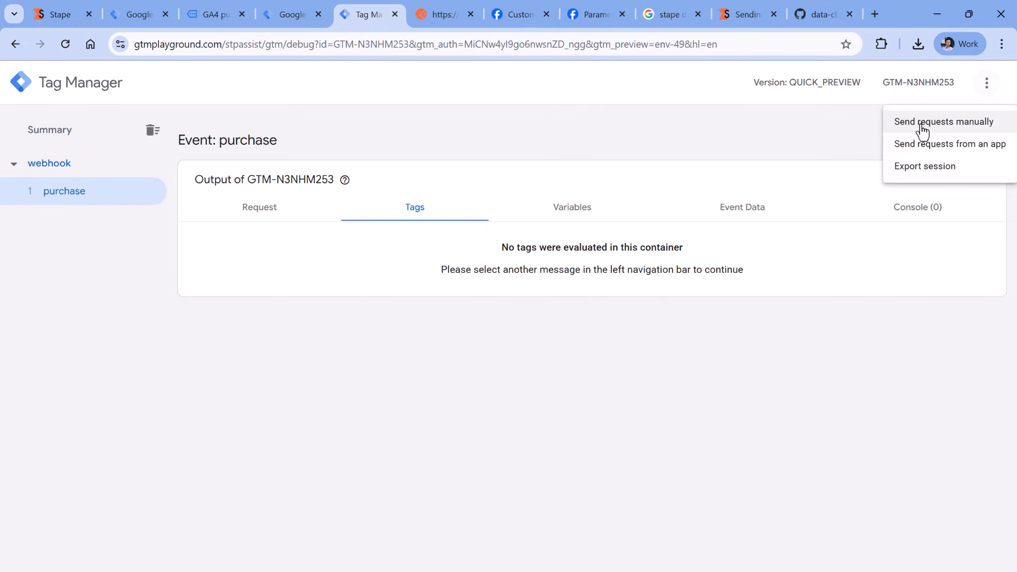
left_click(922, 125)
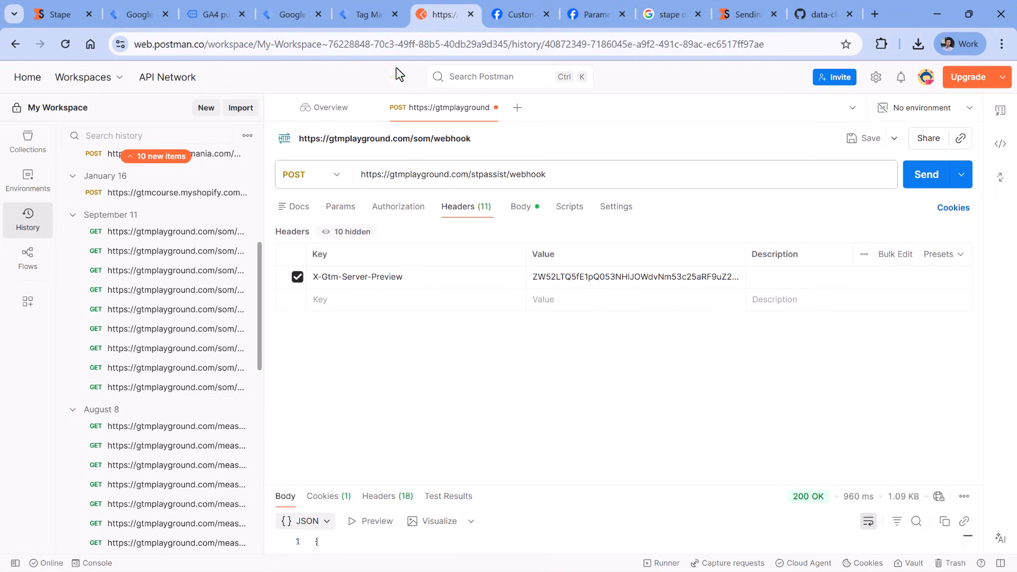
mouse_move(370, 17)
left_click(621, 276)
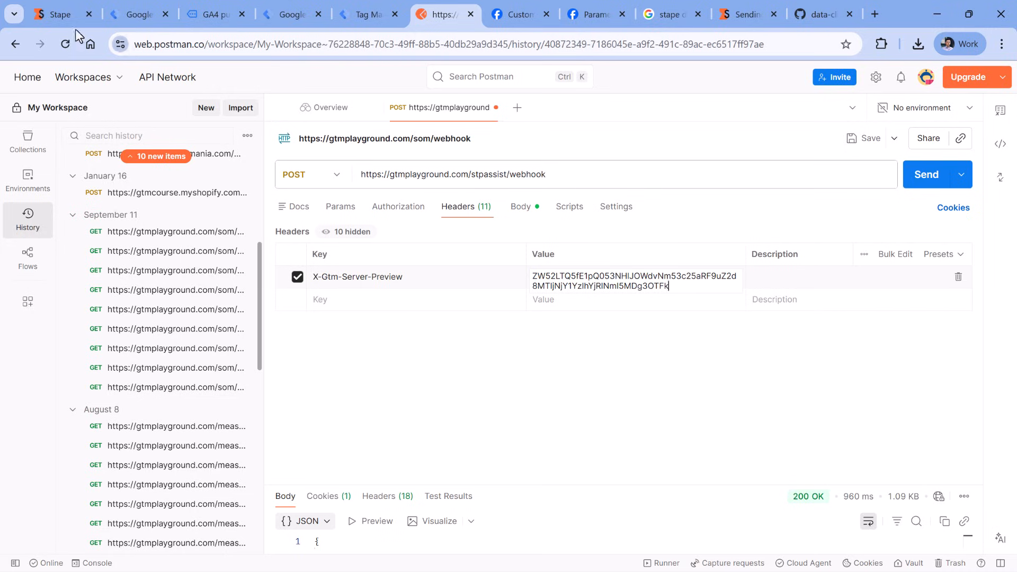
Open the sGTM Preview header config power-up of the GTM Playground container in Stape and switch it on
left_click(68, 15)
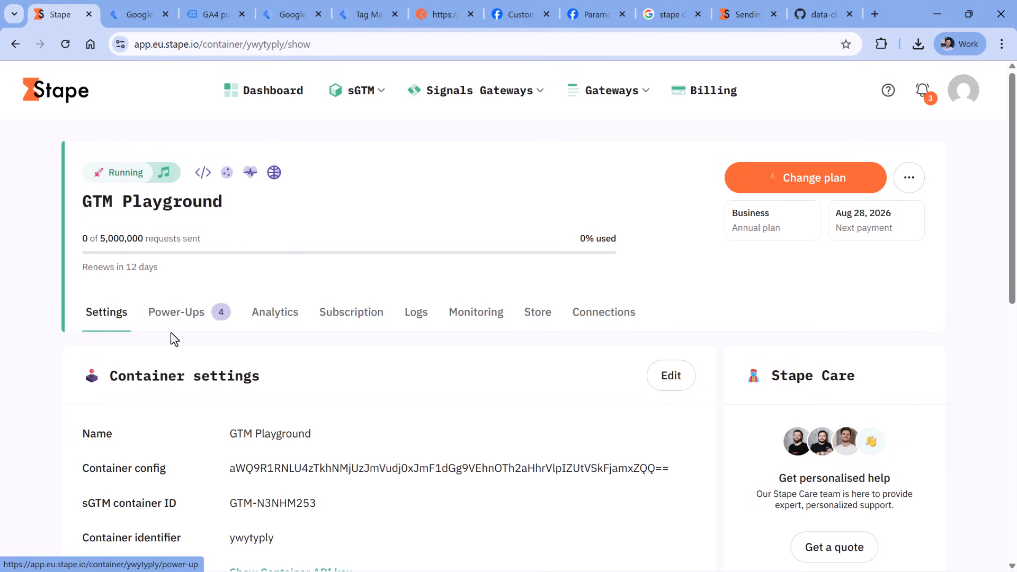
left_click(189, 316)
scroll(397, 199, "down", 6)
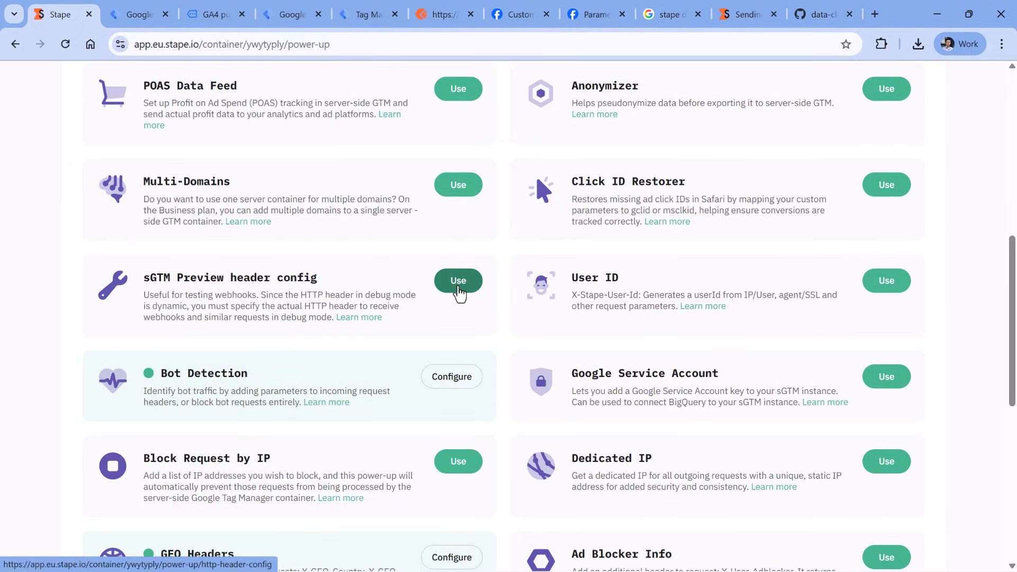
left_click(454, 289)
left_click(98, 376)
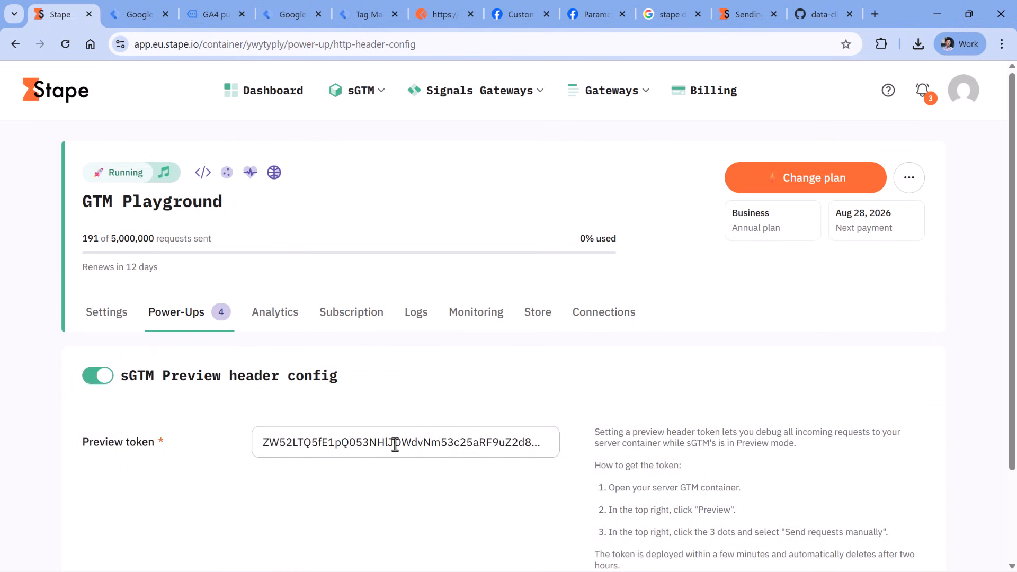
Copy the preview header value from the server container preview and paste it as the power-up's preview token in Stape
left_click(284, 16)
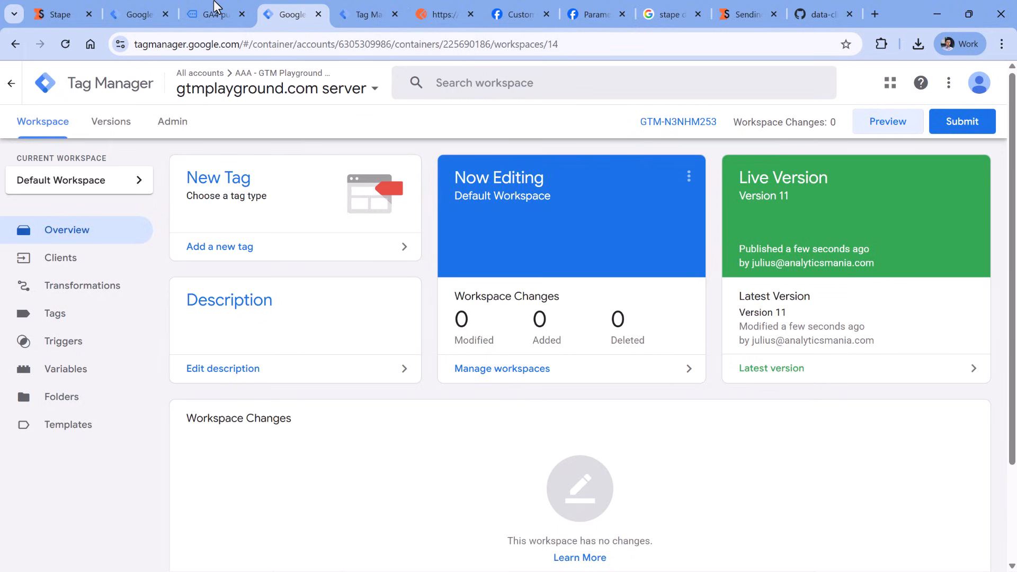
left_click(345, 7)
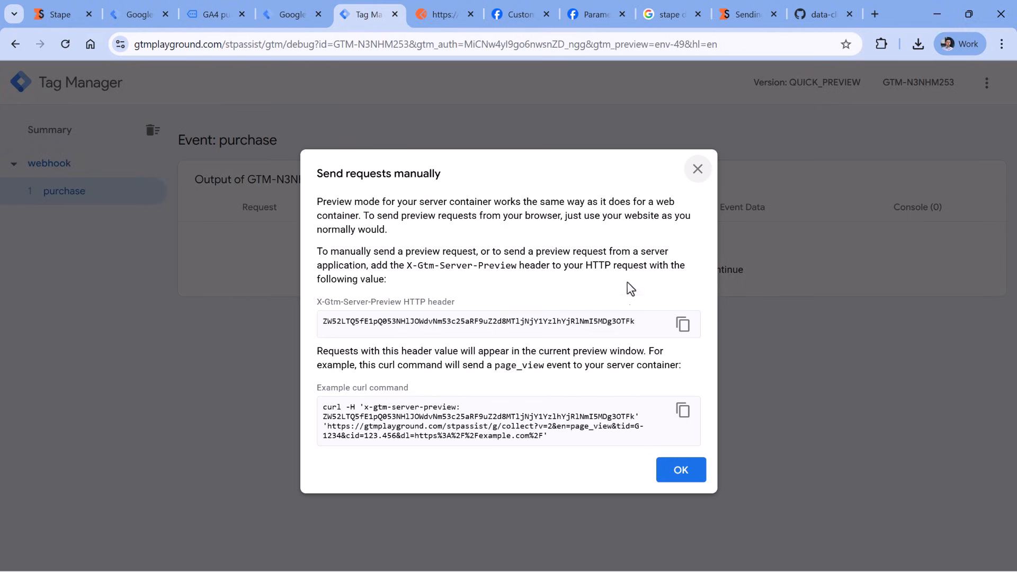
left_click(681, 326)
key("ctrl+1")
left_click(486, 451)
key("ctrl+a")
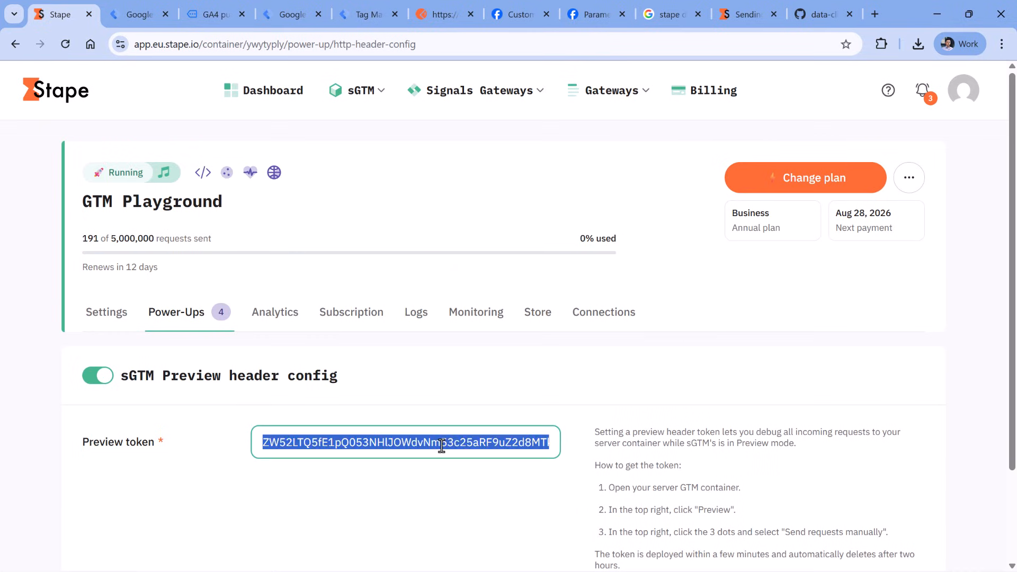
key("ctrl+v")
Save the sGTM Preview header config power-up and accept the possible performance impact
scroll(487, 389, "down", 2)
left_click(871, 517)
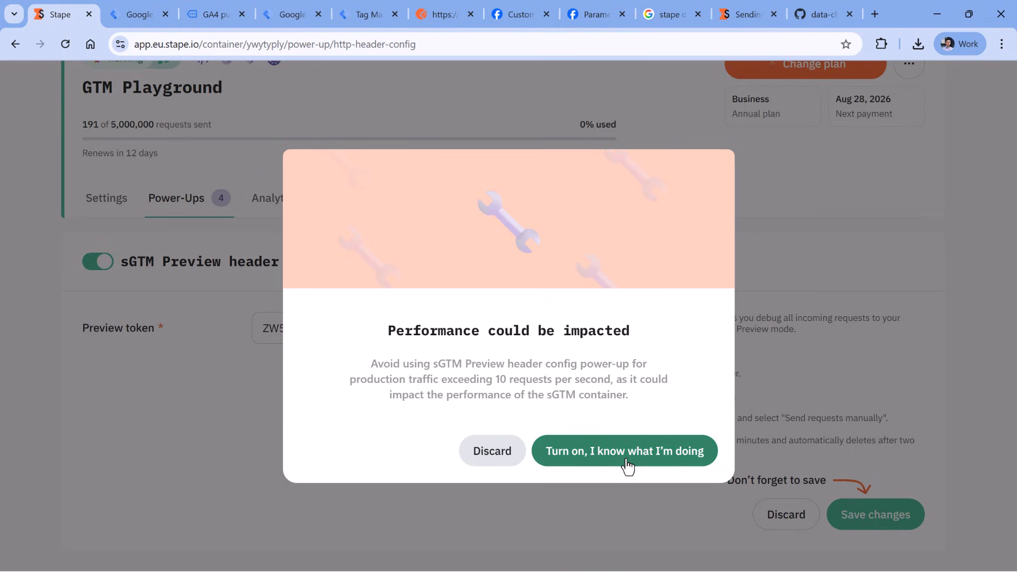
left_click(626, 464)
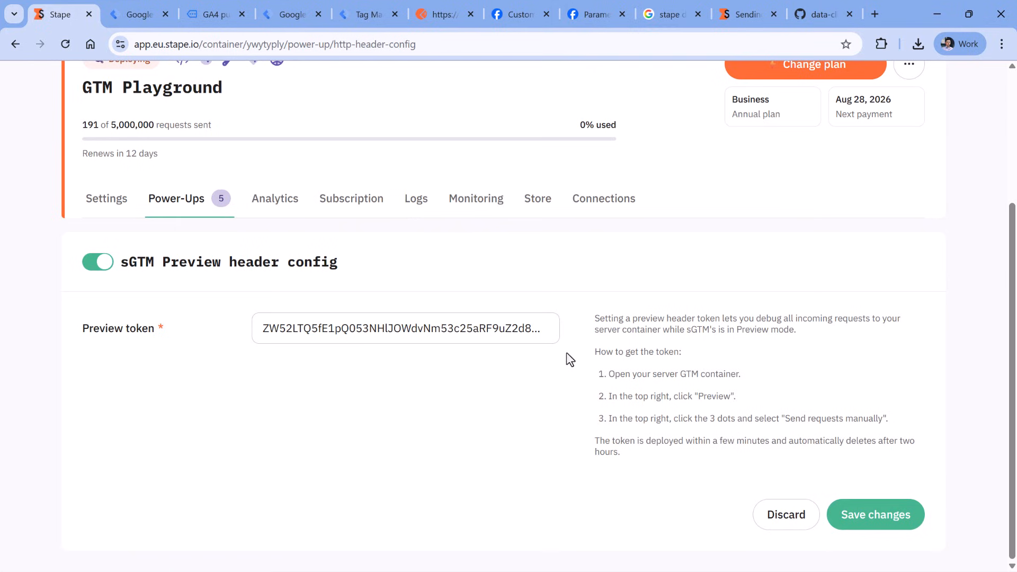
Compare the saved preview token with the header value in the server container preview, then close the manual-request instructions
double_click(399, 328)
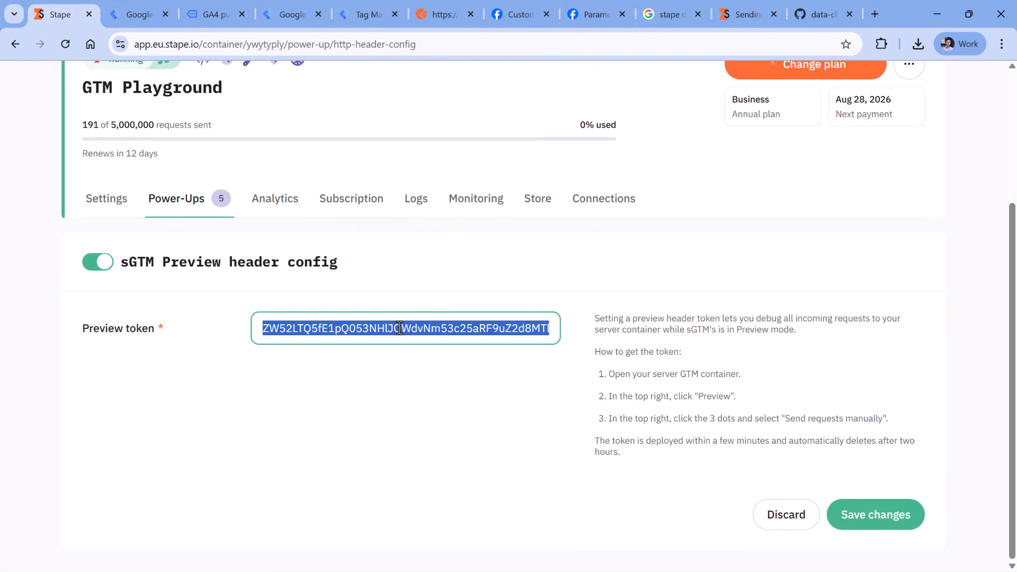
left_click(360, 15)
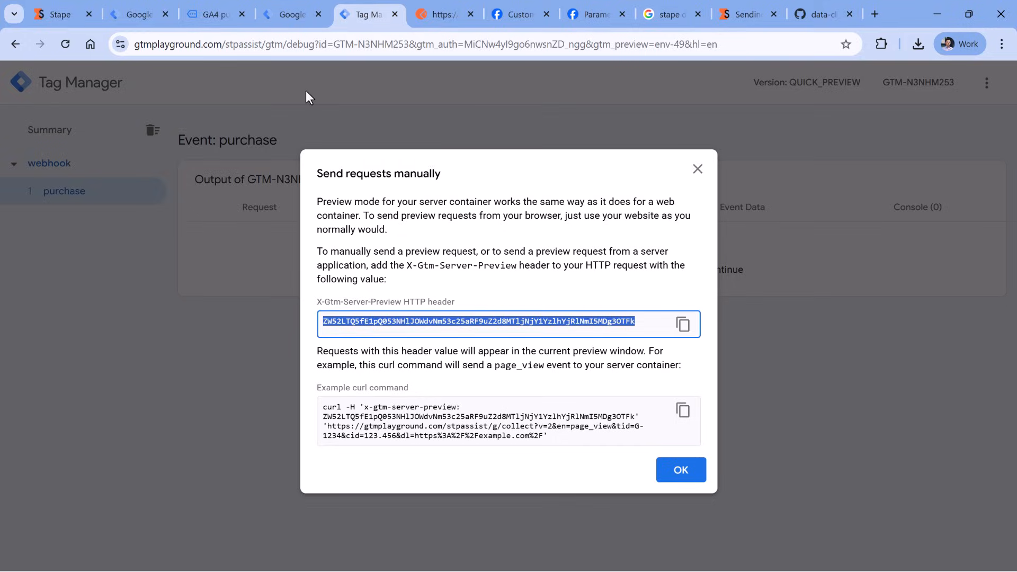
left_click(697, 170)
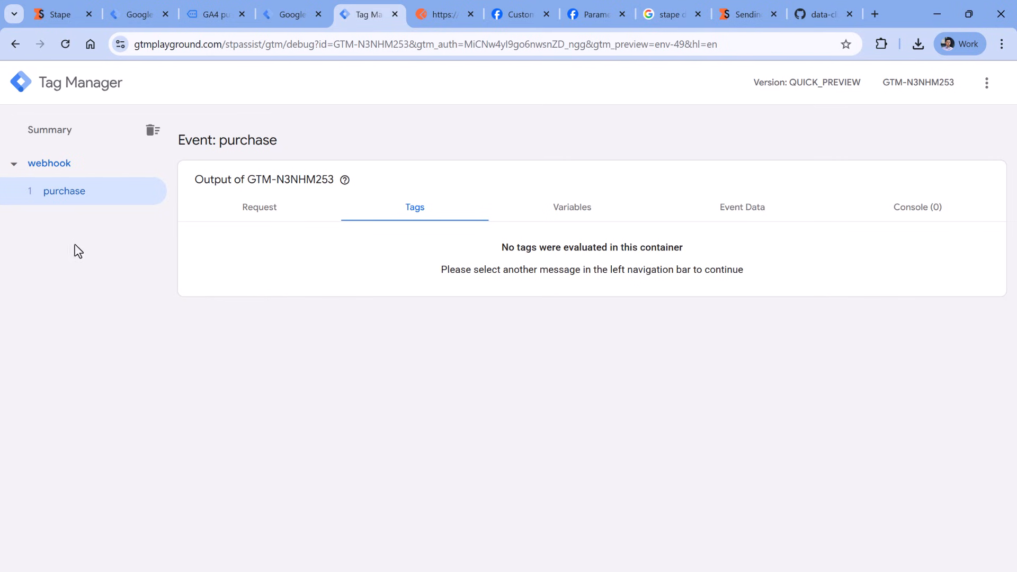
Turn off the sGTM Preview header config power-up in Stape and save the changes
left_click(74, 14)
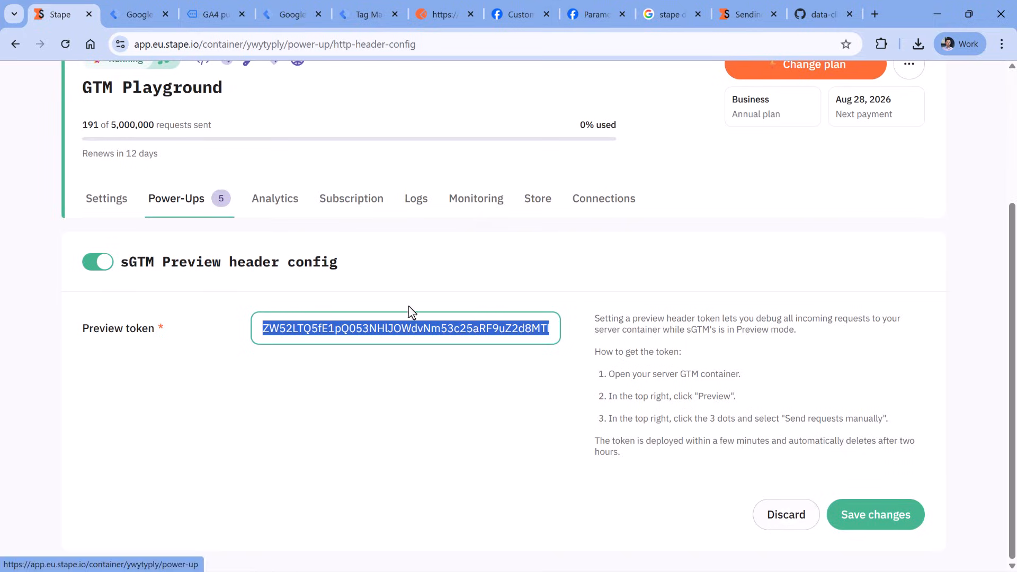
left_click(97, 262)
left_click(873, 516)
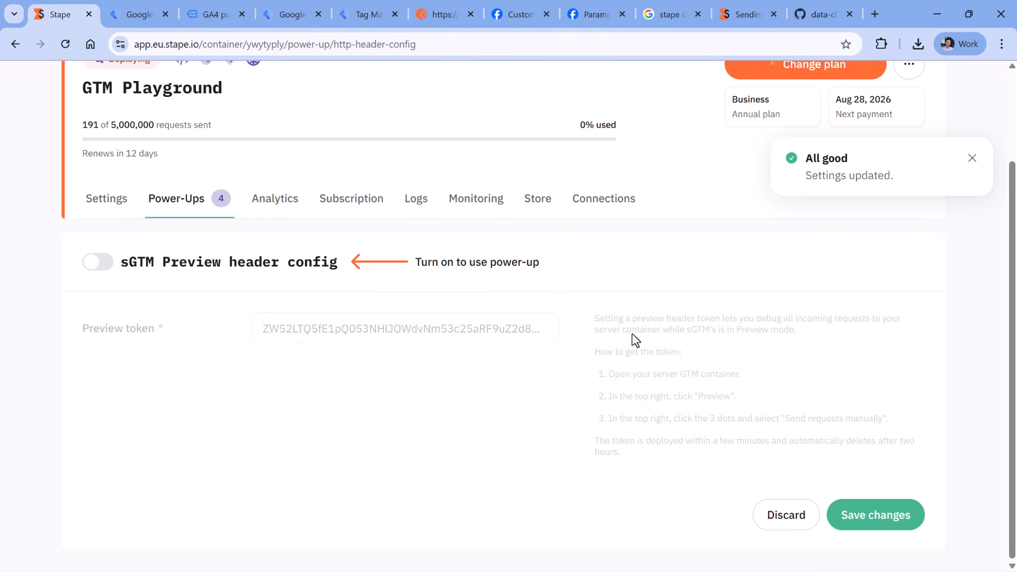
Turn the sGTM Preview header config power-up back on, save it and accept the performance warning
left_click(97, 261)
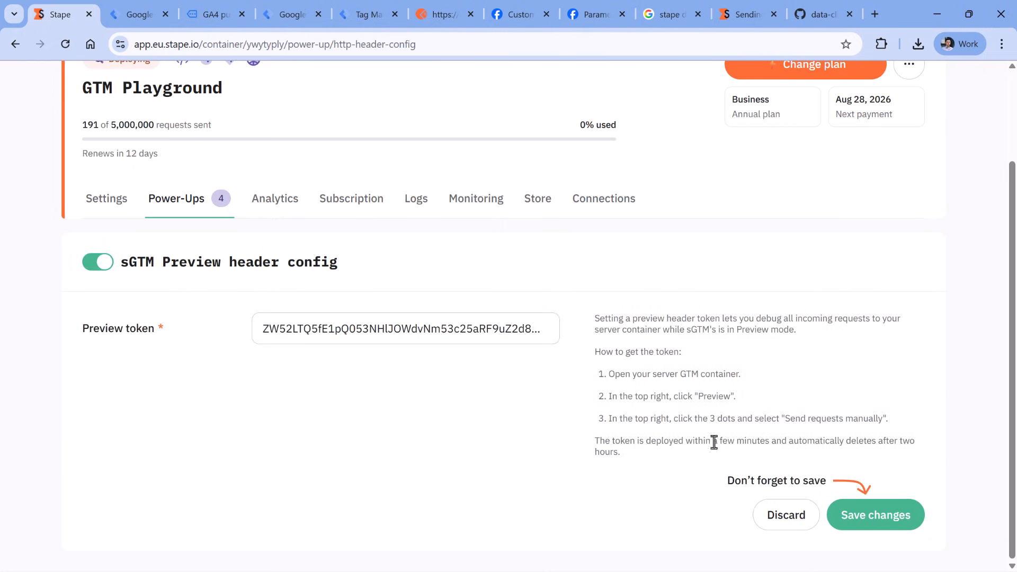
left_click(876, 512)
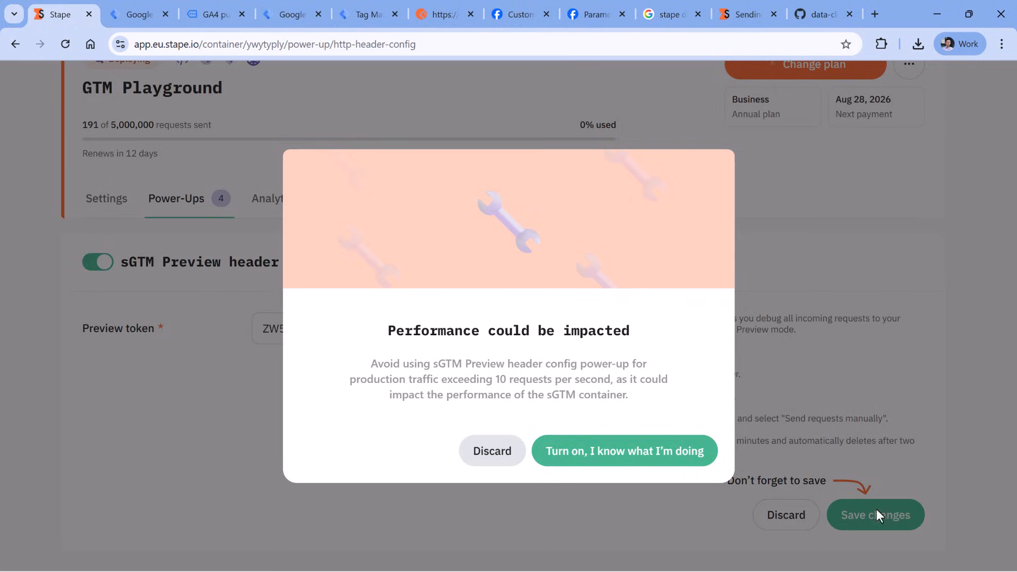
left_click(659, 453)
Disable the X-Gtm-Server-Preview header in Postman and resend the purchase webhook request
left_click(437, 14)
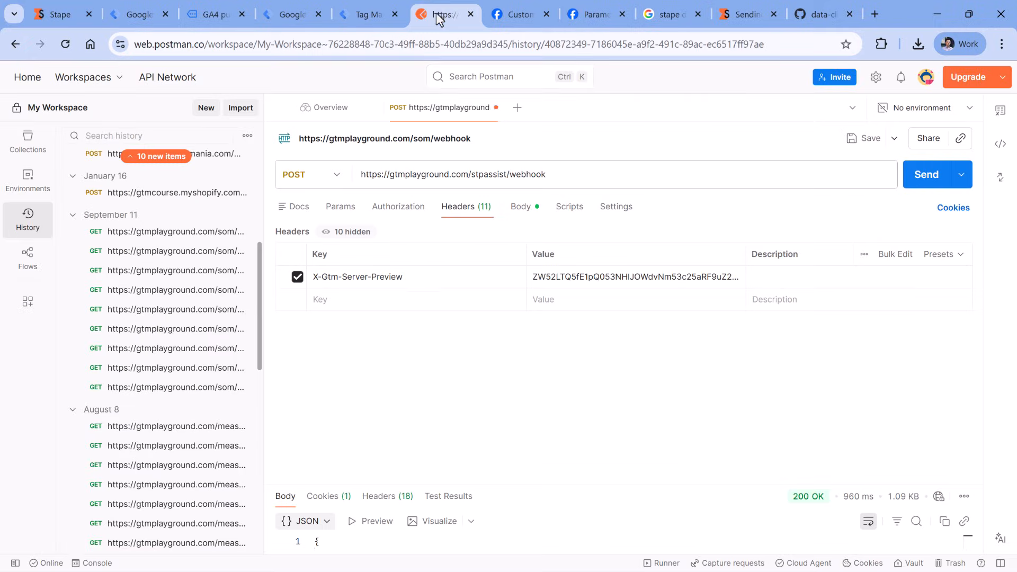
left_click(297, 278)
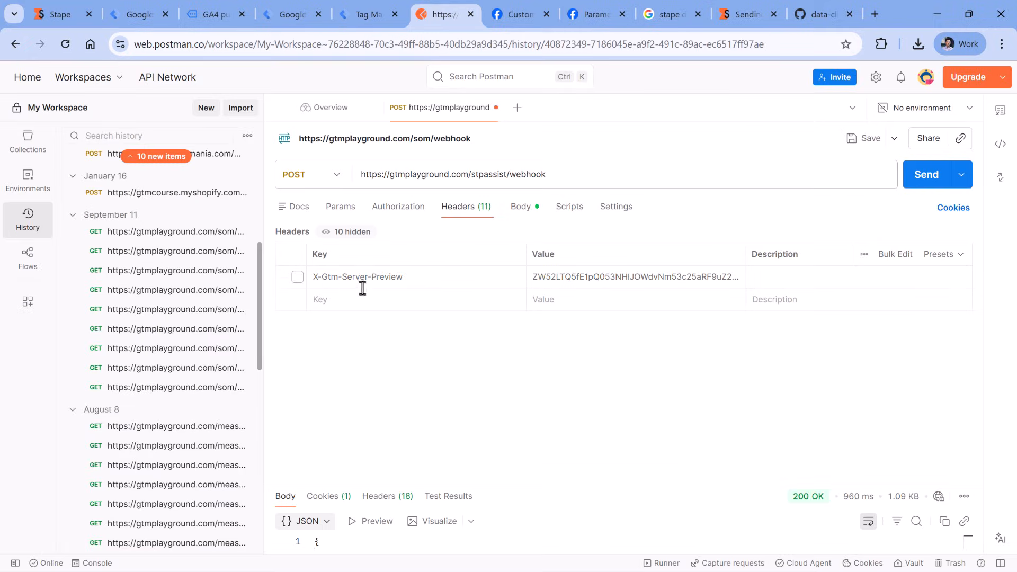
left_click(931, 181)
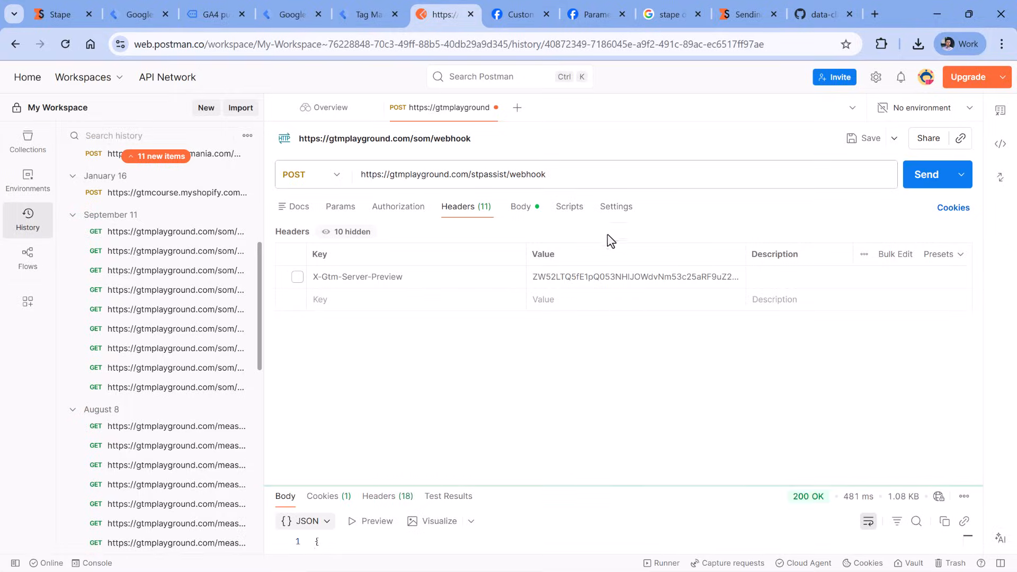
Open the newest purchase event in the server container preview and examine the event data parsed by the Data client
left_click(366, 14)
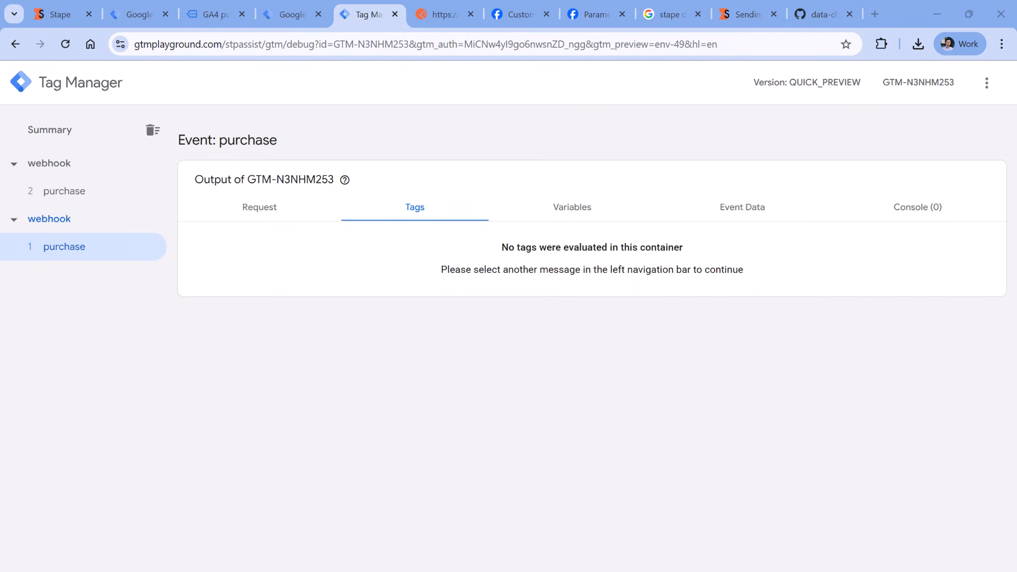
left_click(91, 192)
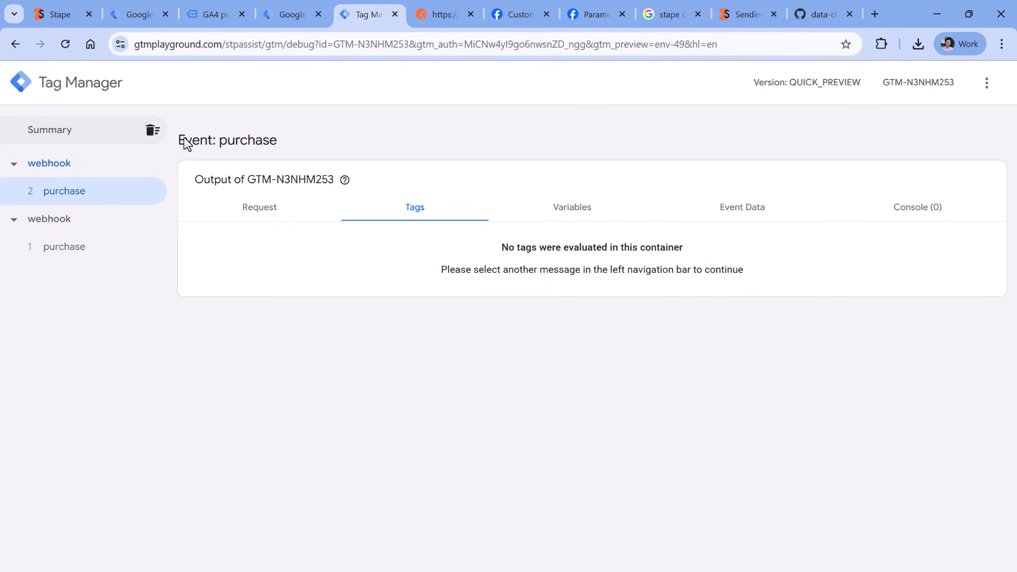
left_click(733, 211)
scroll(479, 344, "down", 6)
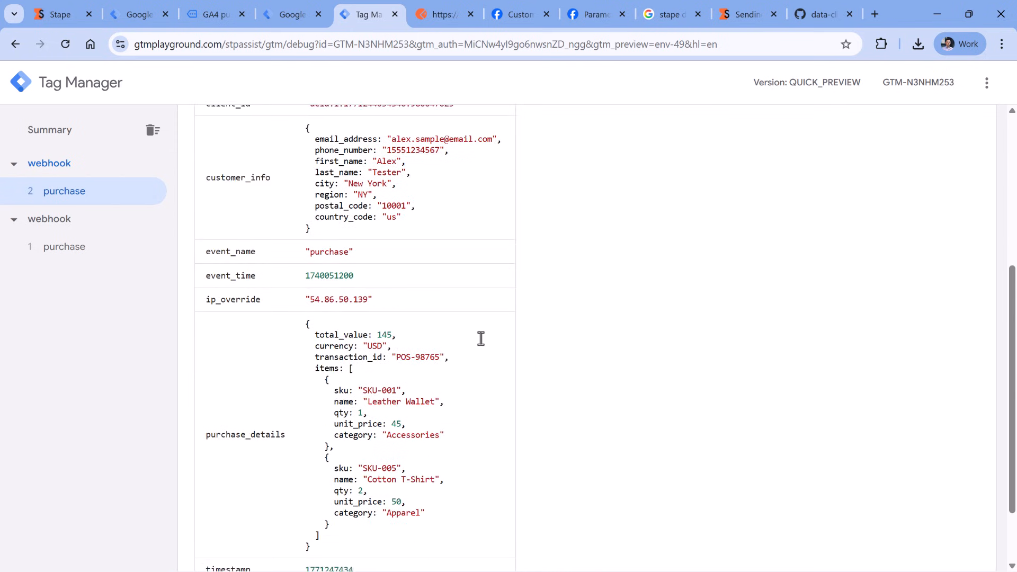
scroll(382, 228, "up", 4)
scroll(304, 345, "up", 3)
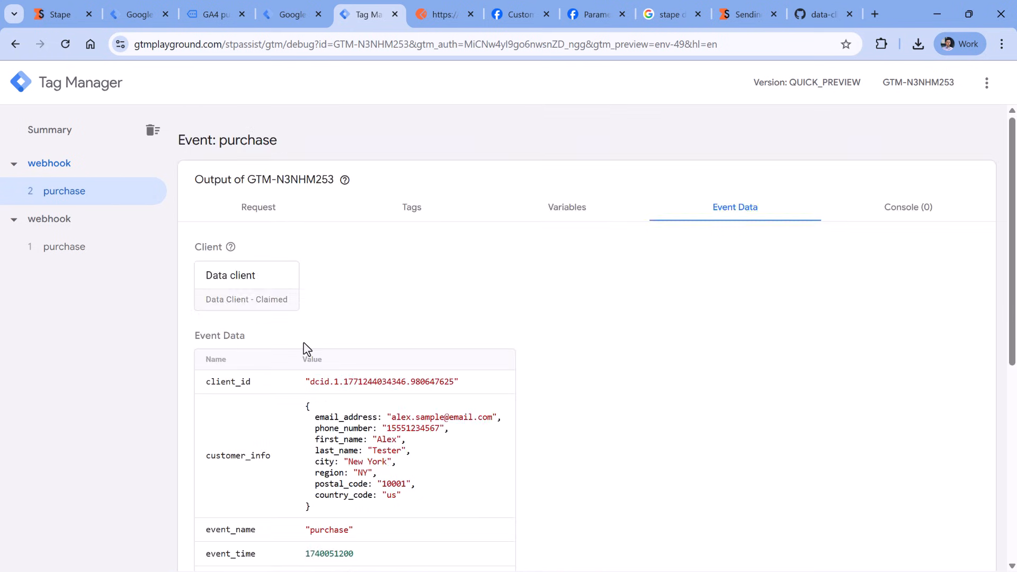
Examine the customer_info and purchase_details objects in the event data of the newest purchase event
scroll(304, 345, "down", 4)
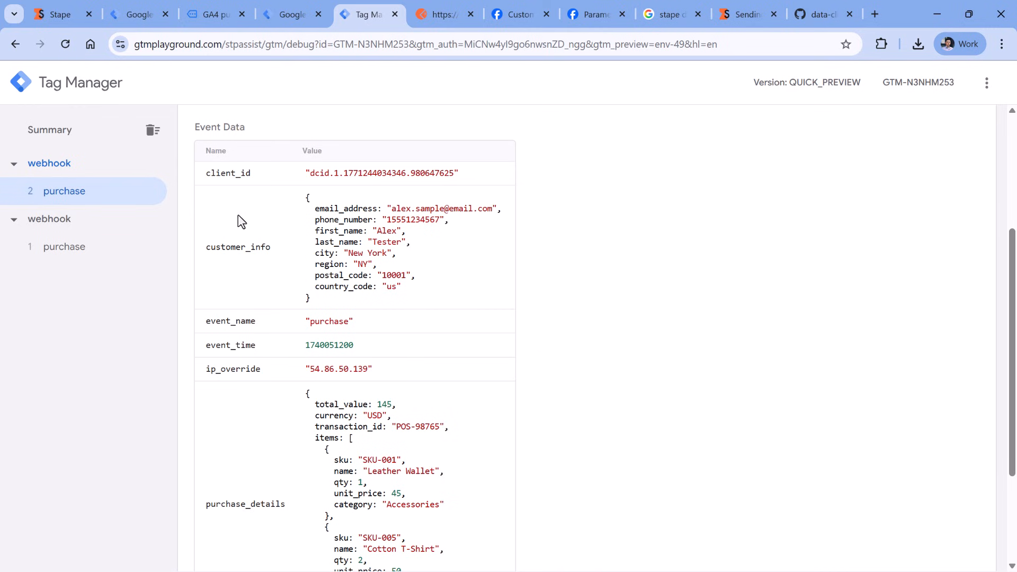
left_click_drag(237, 214, 397, 288)
scroll(340, 277, "down", 3)
left_click_drag(198, 242, 336, 441)
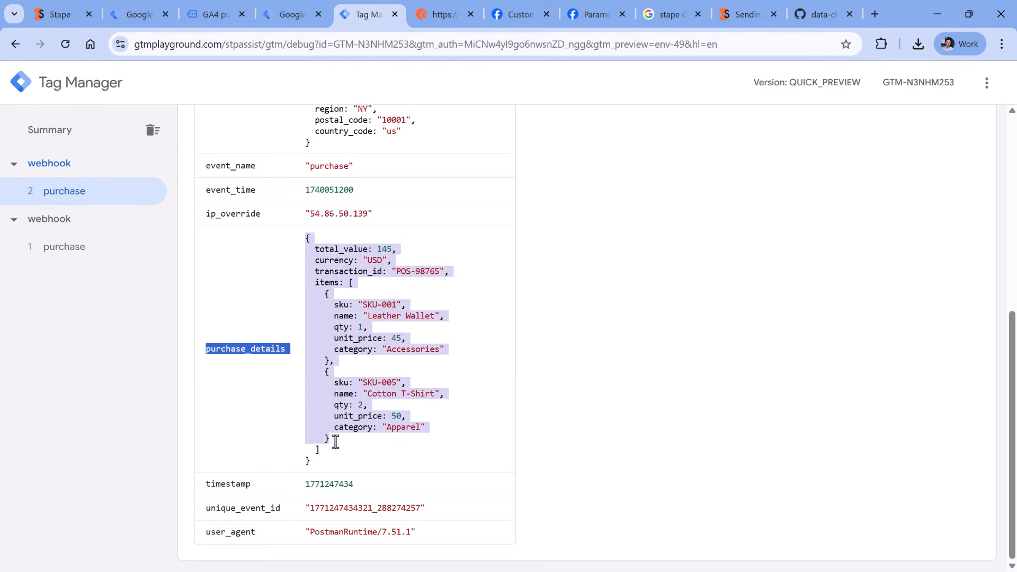
left_click(360, 345)
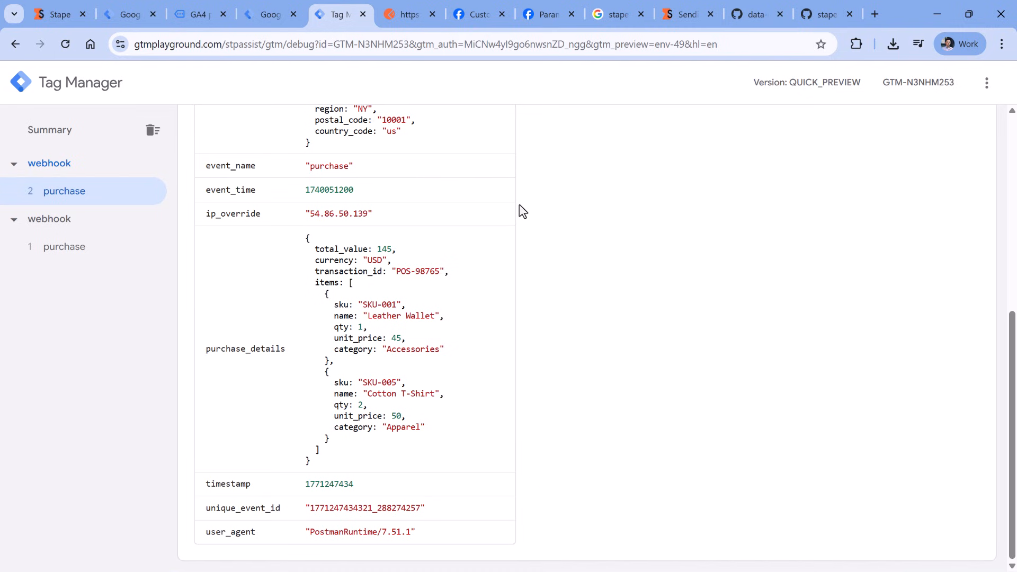
Add stape-io's Facebook Conversion API tag template from the Community Template Gallery to the server container workspace
left_click(266, 16)
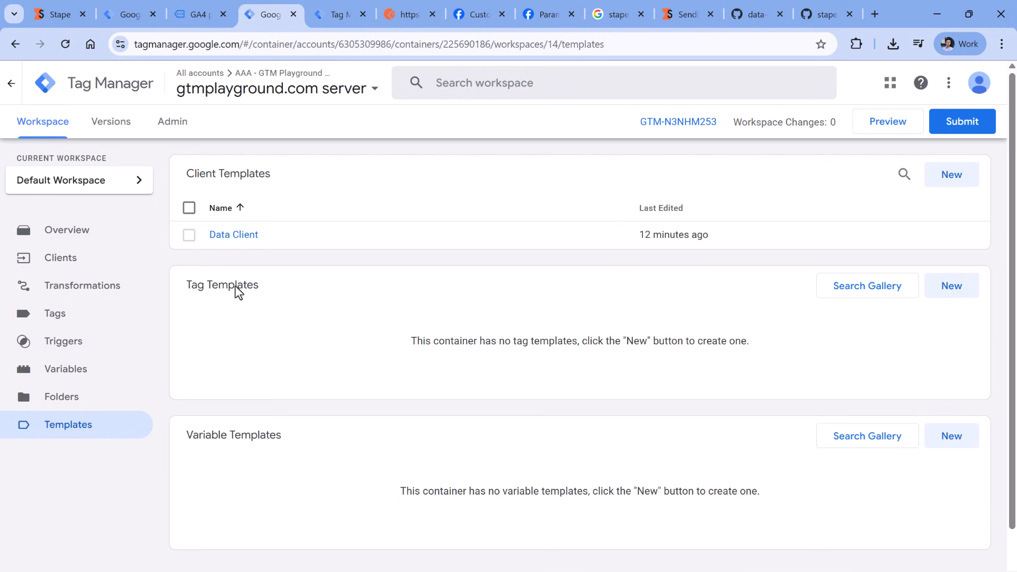
left_click(867, 289)
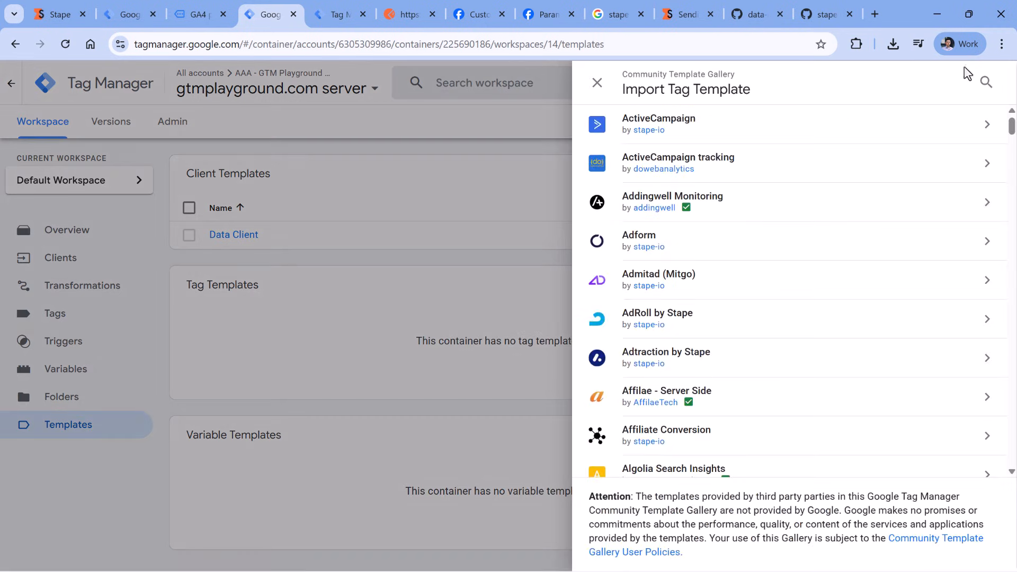
type("facebook")
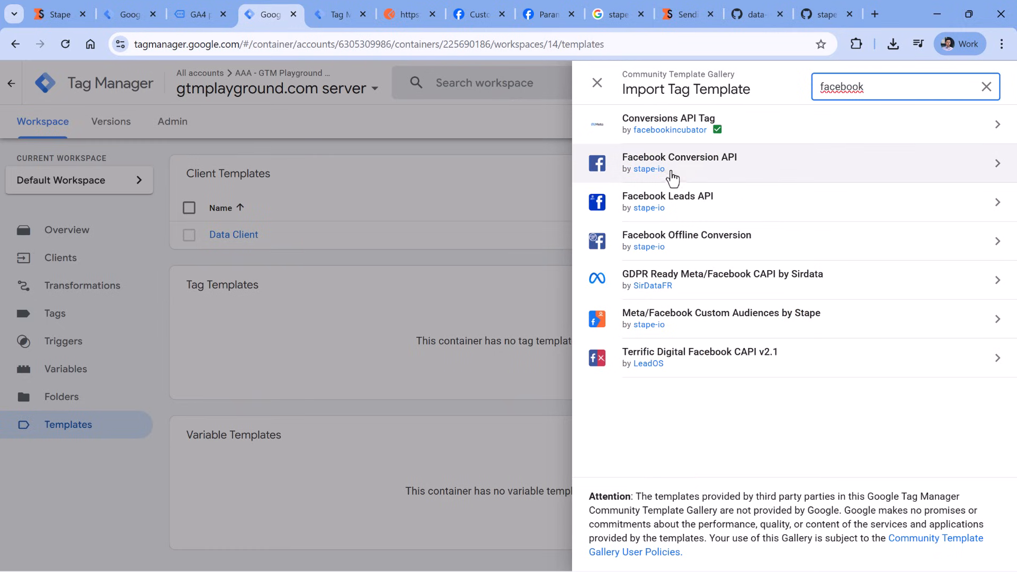
mouse_move(717, 130)
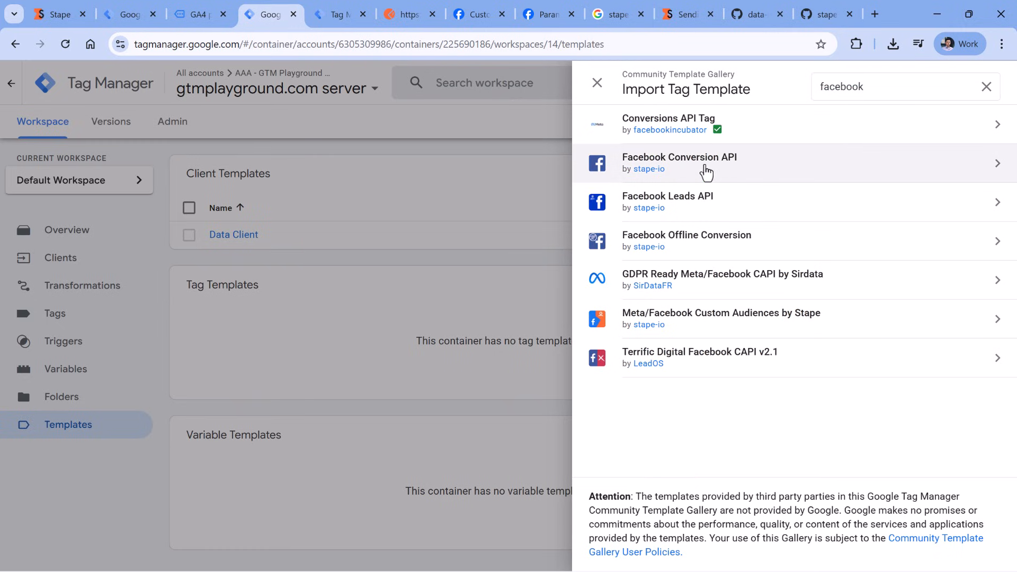
left_click(706, 169)
left_click(902, 84)
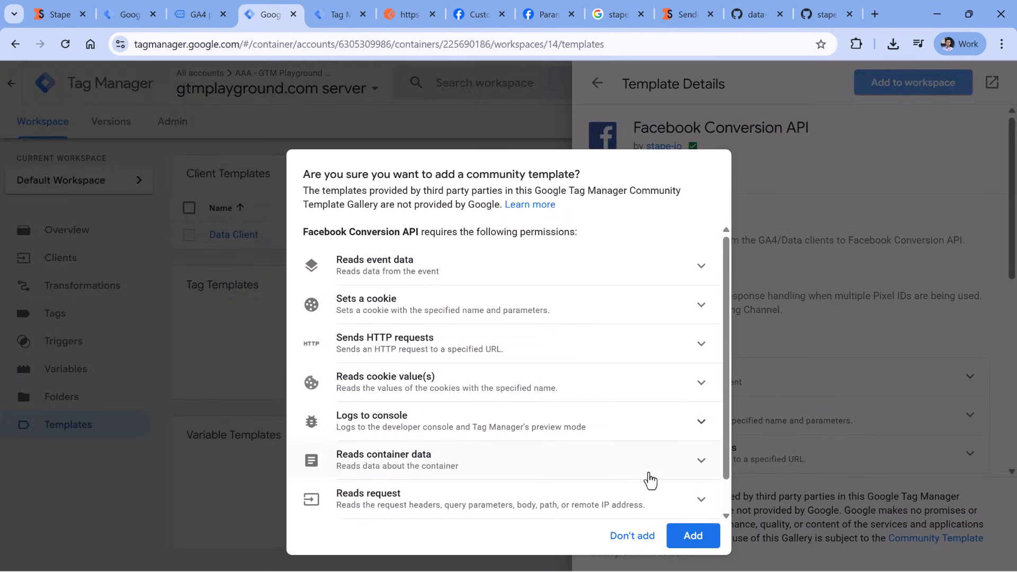
left_click(691, 536)
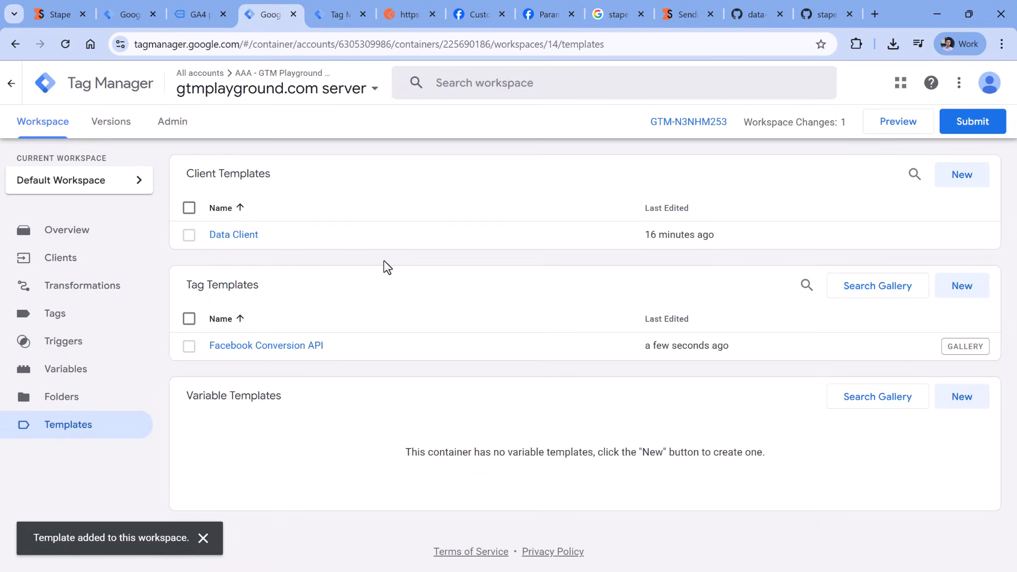
Create a new tag in the server container using the Facebook Conversion API tag type
left_click(55, 317)
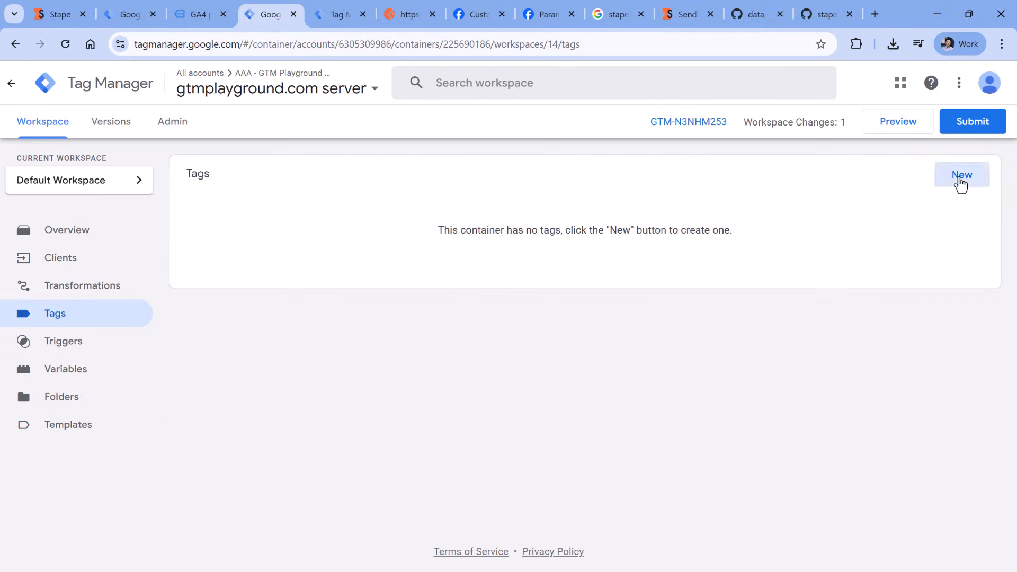
left_click(960, 181)
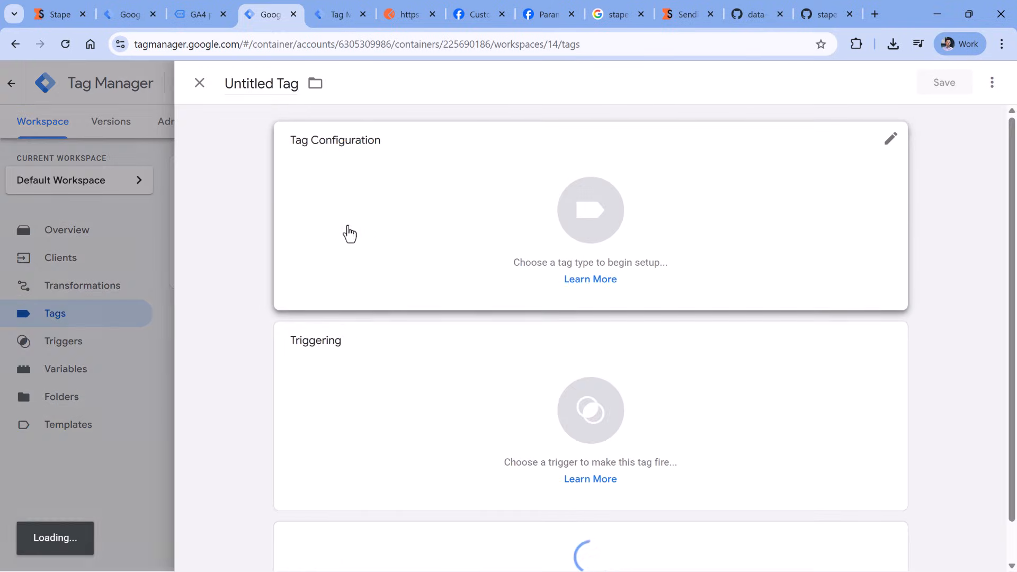
left_click(323, 219)
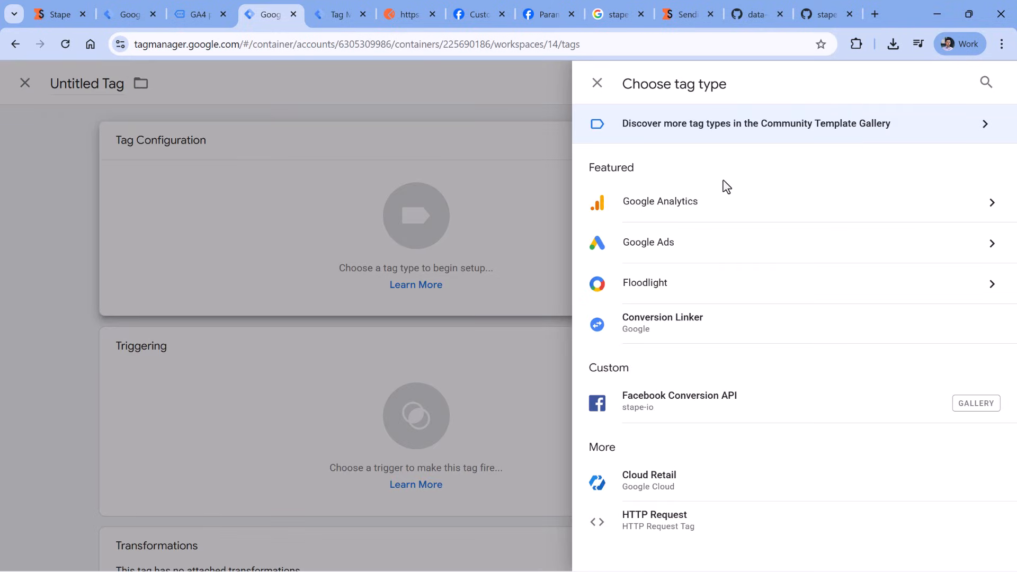
left_click(692, 414)
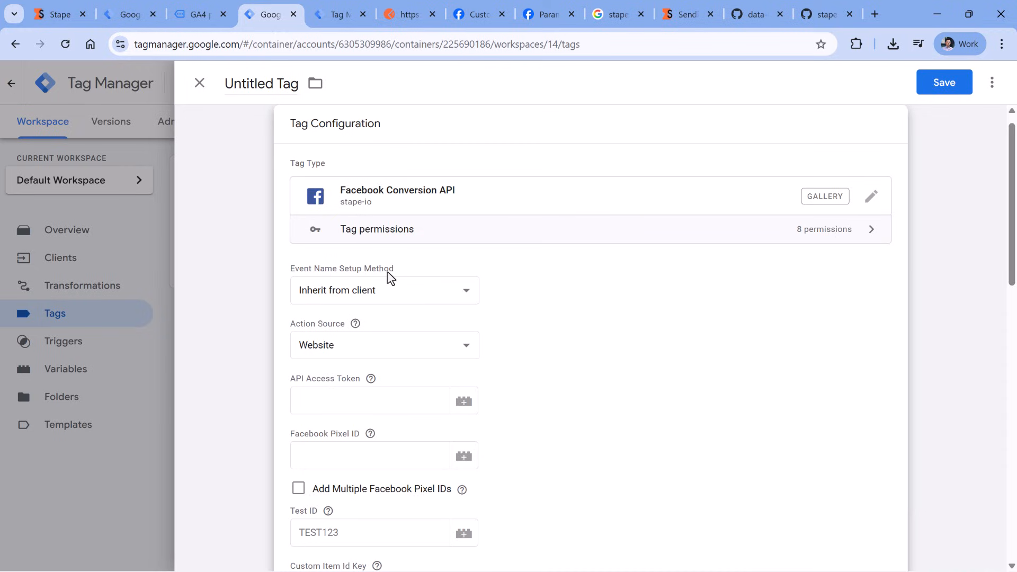
Set the tag's event name setup method to Override and choose the standard Purchase event
left_click(335, 14)
left_click(266, 13)
left_click(396, 291)
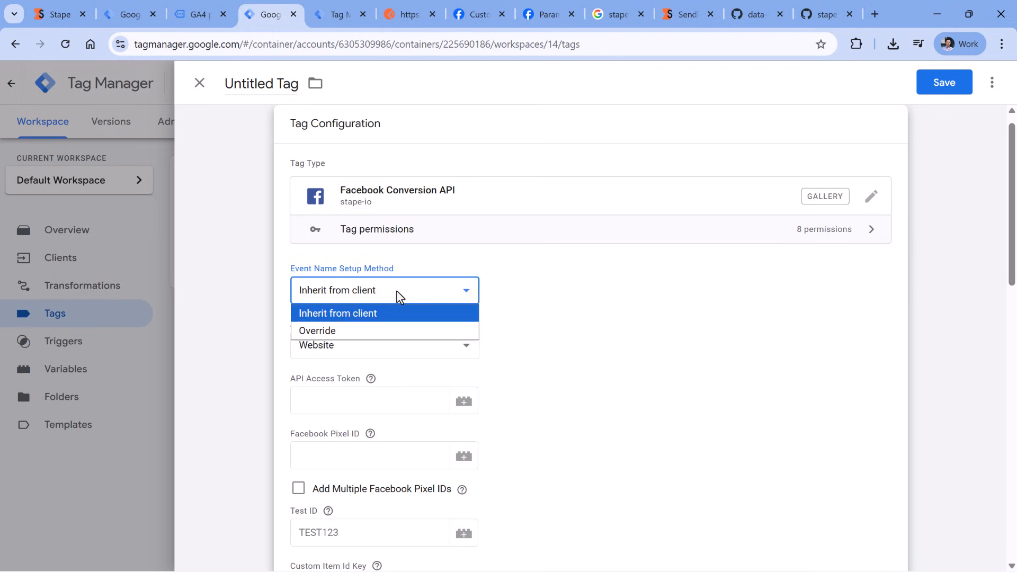
left_click(354, 329)
left_click(365, 365)
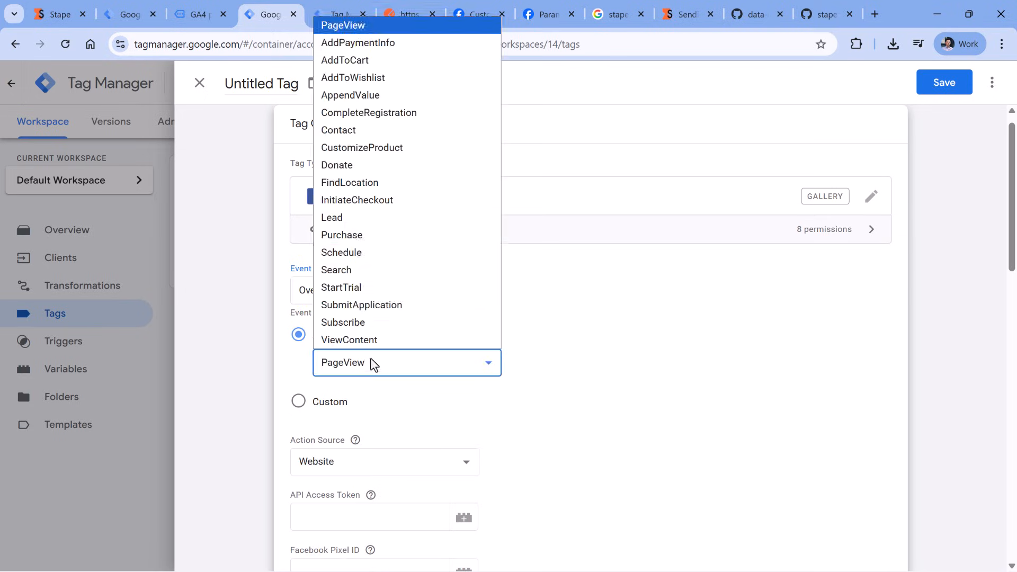
left_click(360, 236)
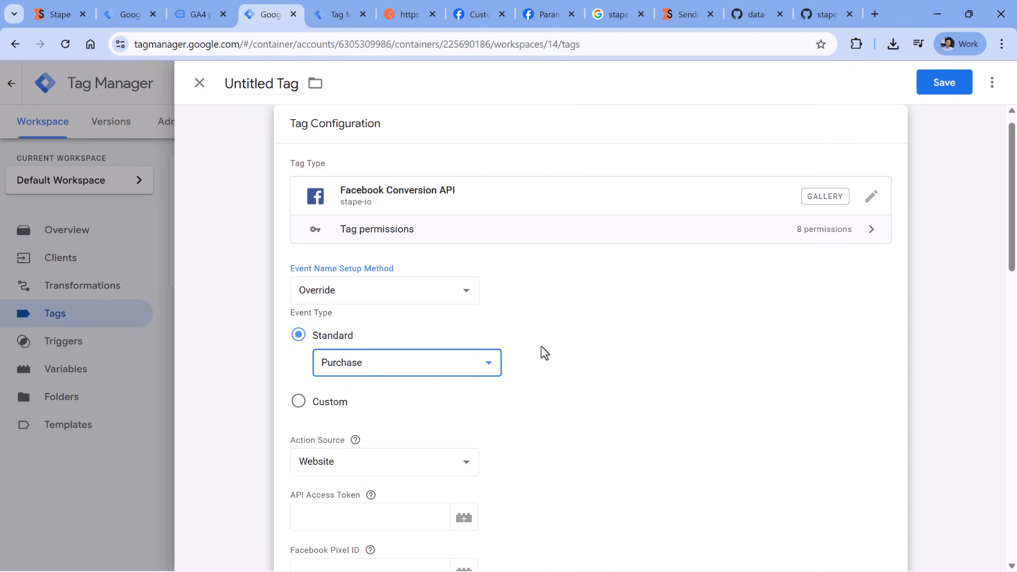
Set the tag's action source to Physical Store
scroll(541, 345, "down", 4)
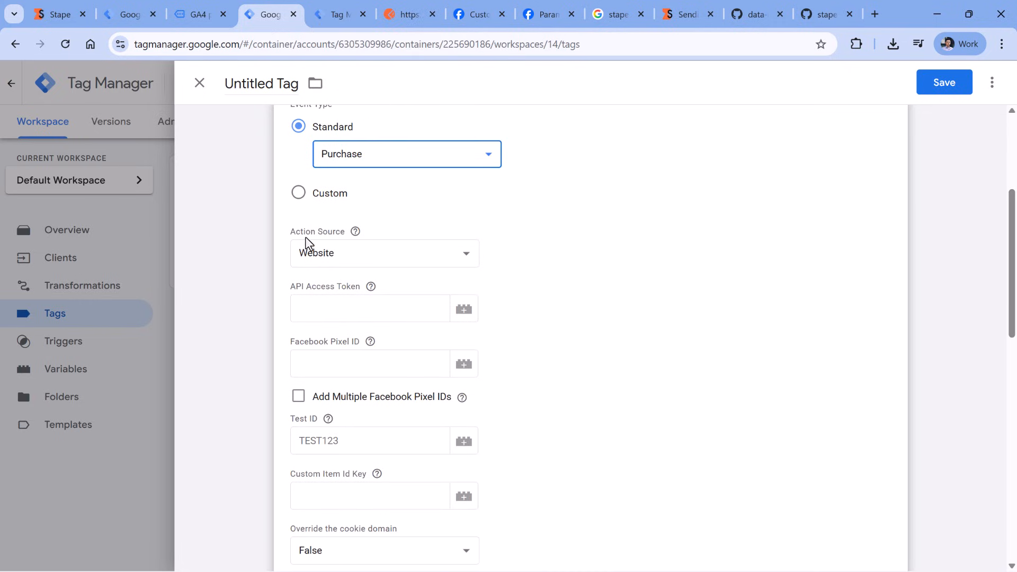
left_click(356, 231)
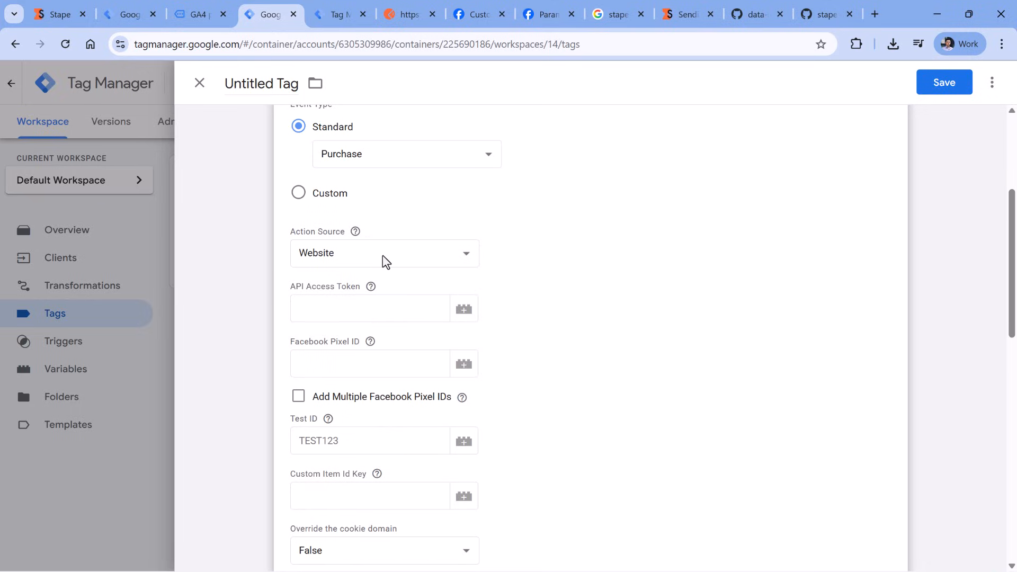
left_click(376, 257)
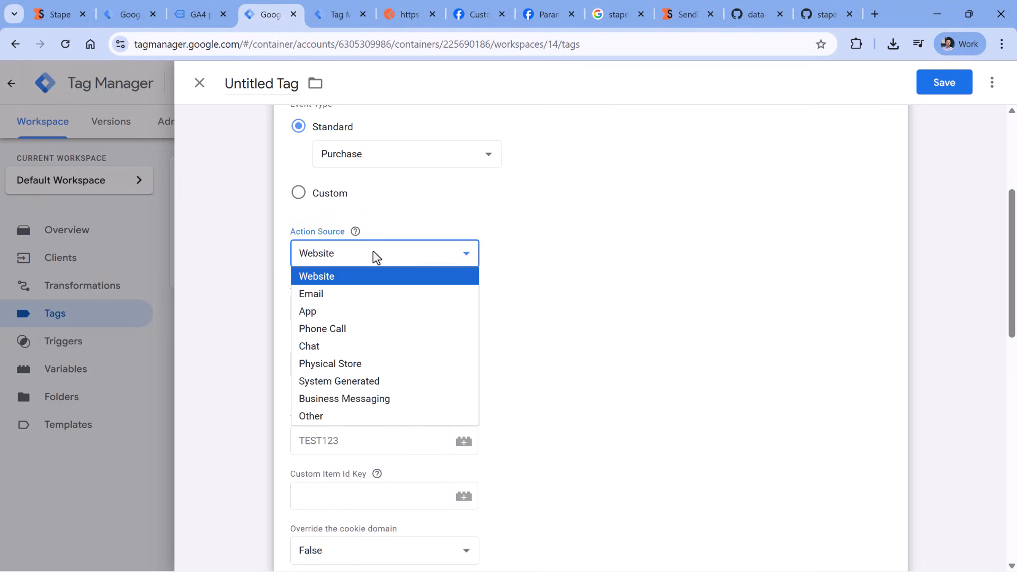
left_click(353, 364)
Copy the GTM Playground.com dataset's ID from its settings in Meta Events Manager and paste it as the tag's Facebook Pixel ID
left_click(380, 306)
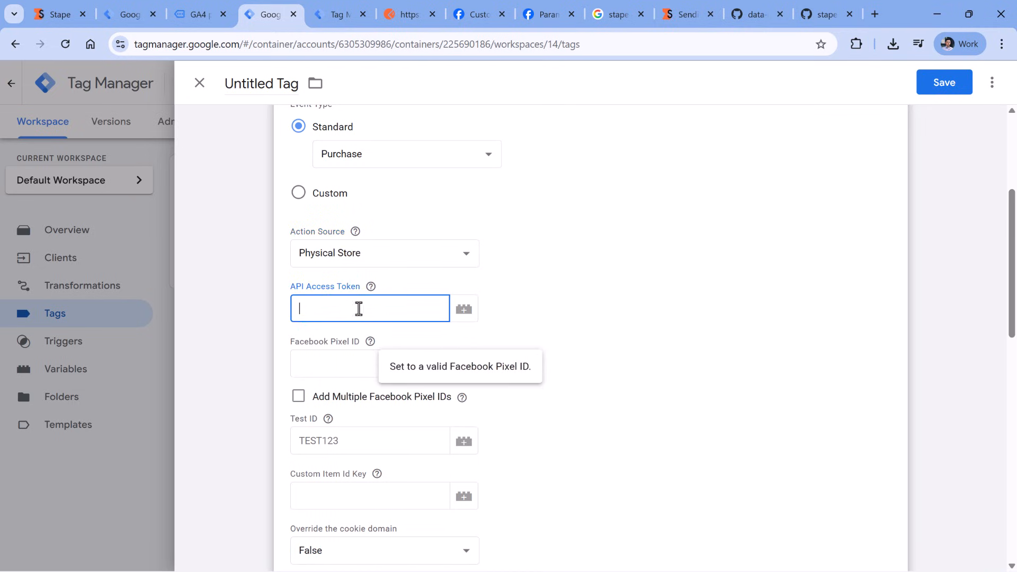
left_click(370, 366)
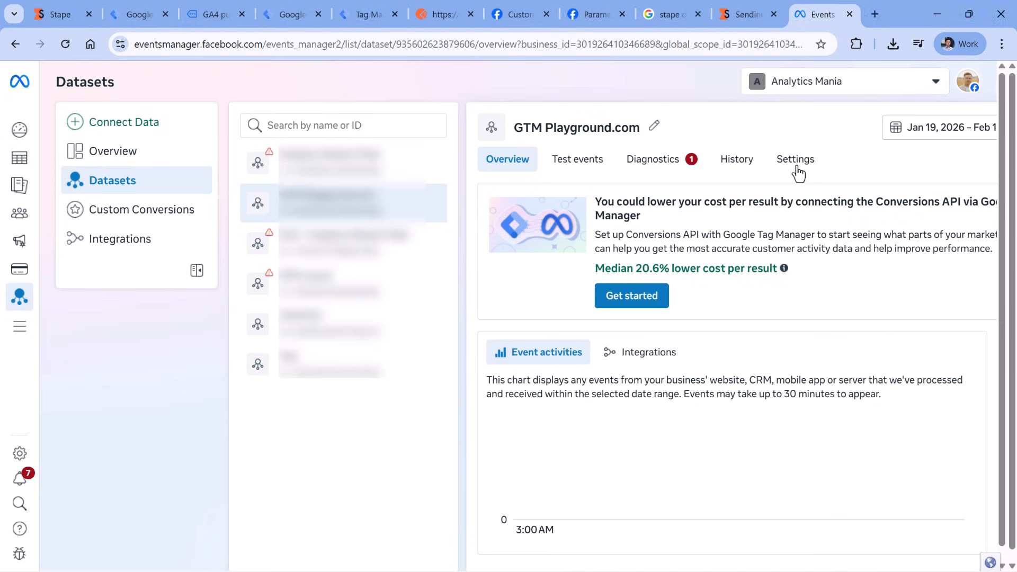
left_click(794, 167)
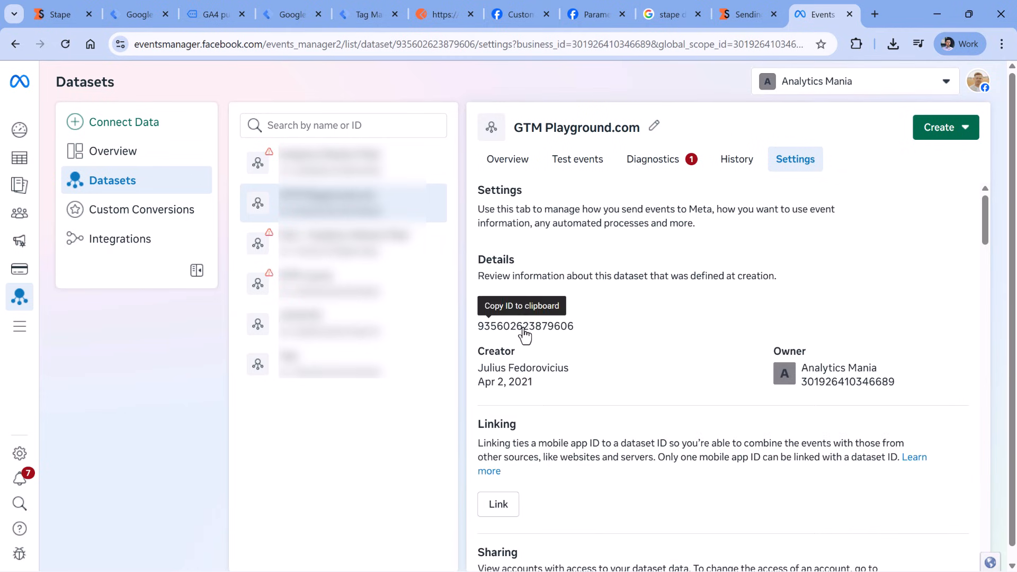
left_click(523, 327)
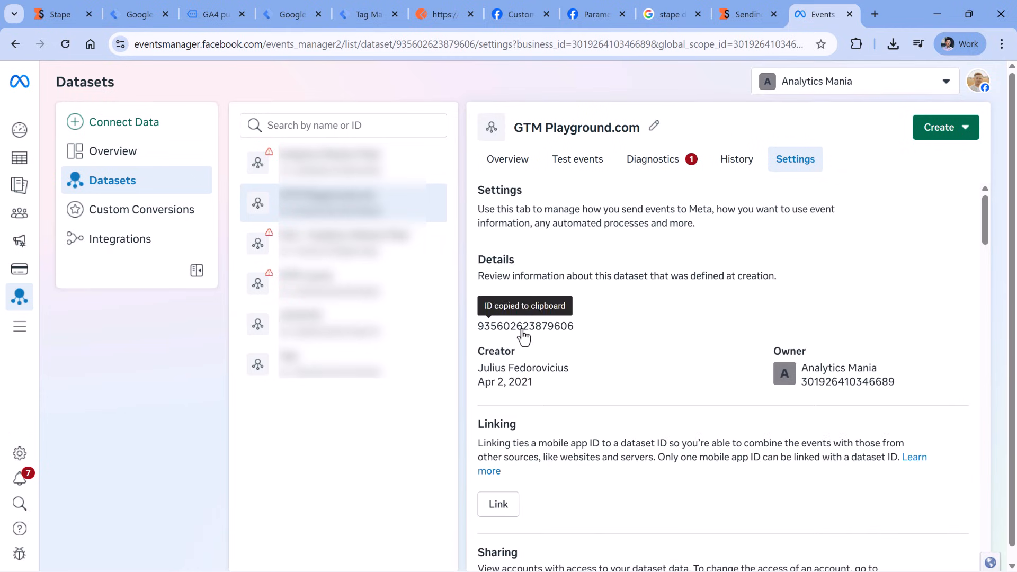
left_click(293, 14)
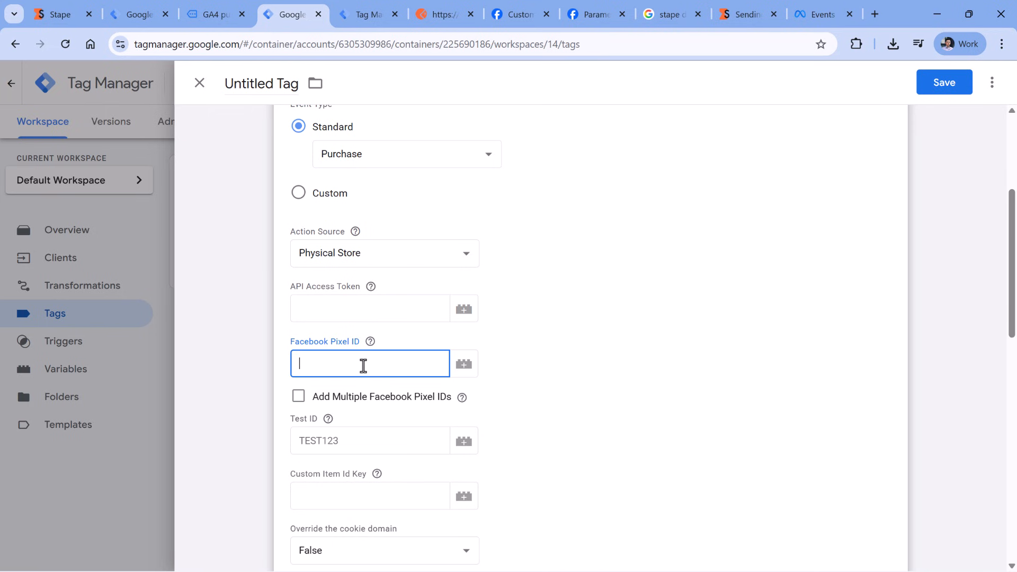
key("ctrl+v")
In Meta Events Manager, start generating a Conversions API access token through direct integration with Dataset Quality API in the dataset's settings
left_click(822, 14)
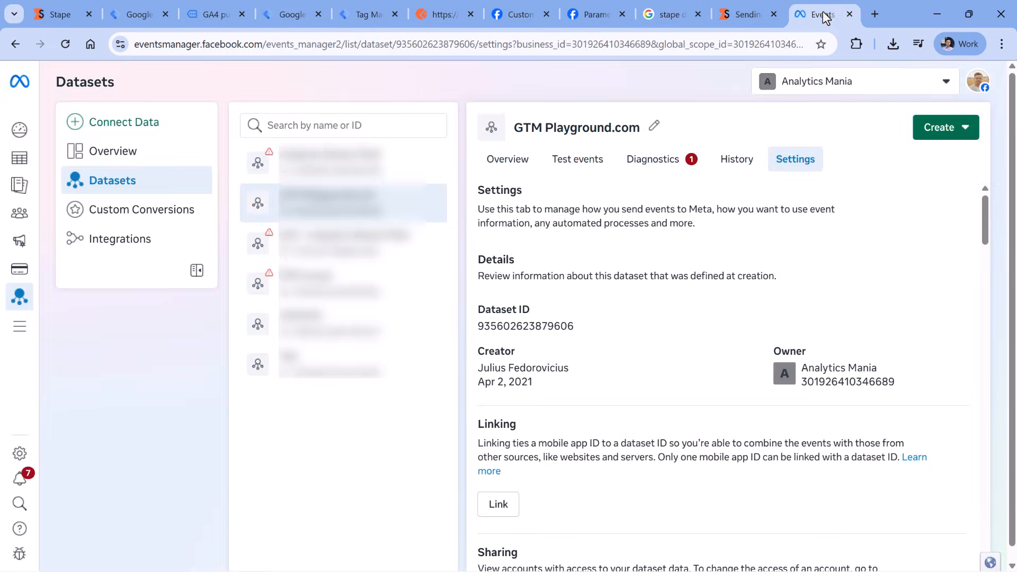
scroll(633, 180, "down", 1)
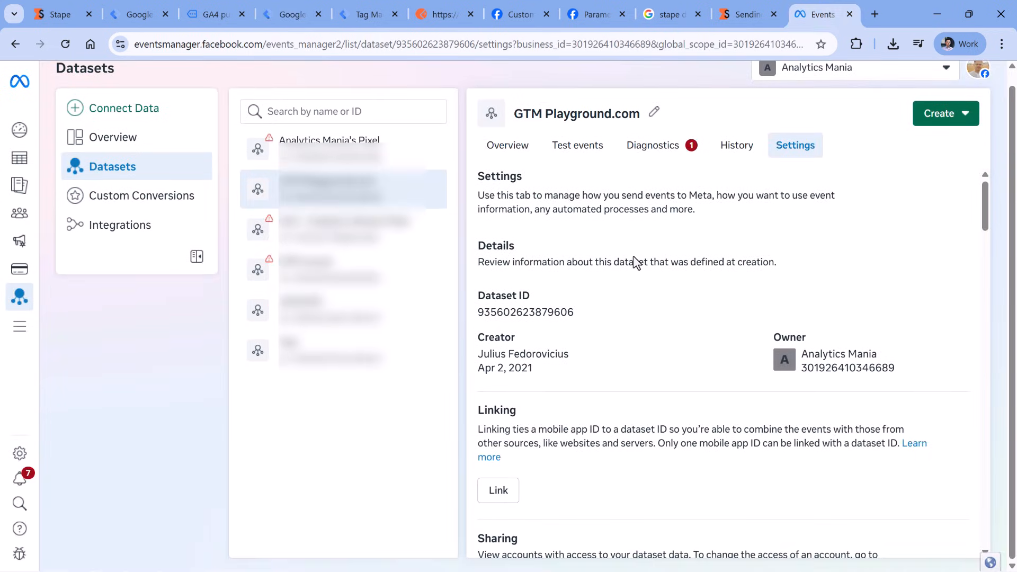
scroll(632, 257, "down", 10)
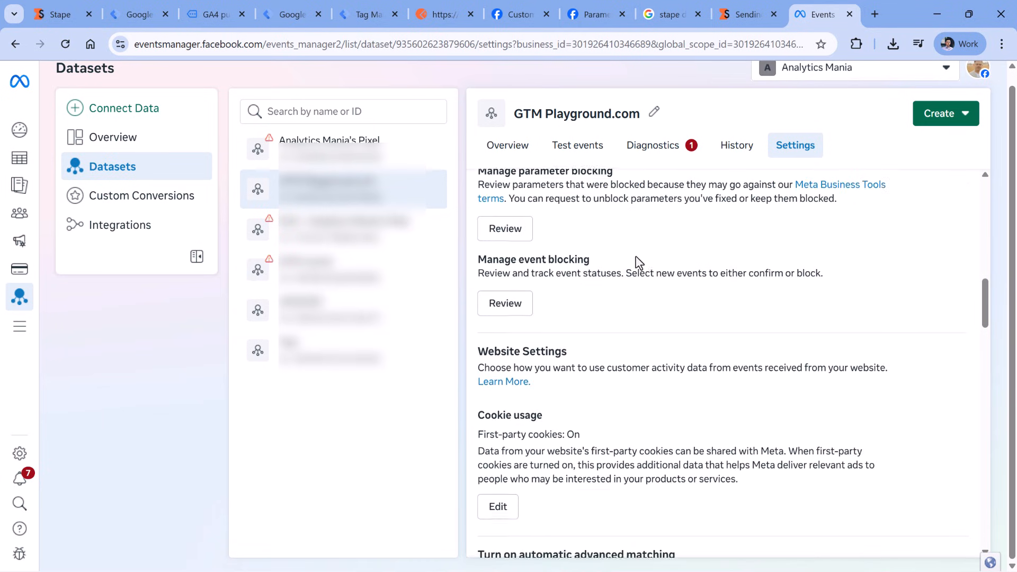
scroll(638, 261, "down", 10)
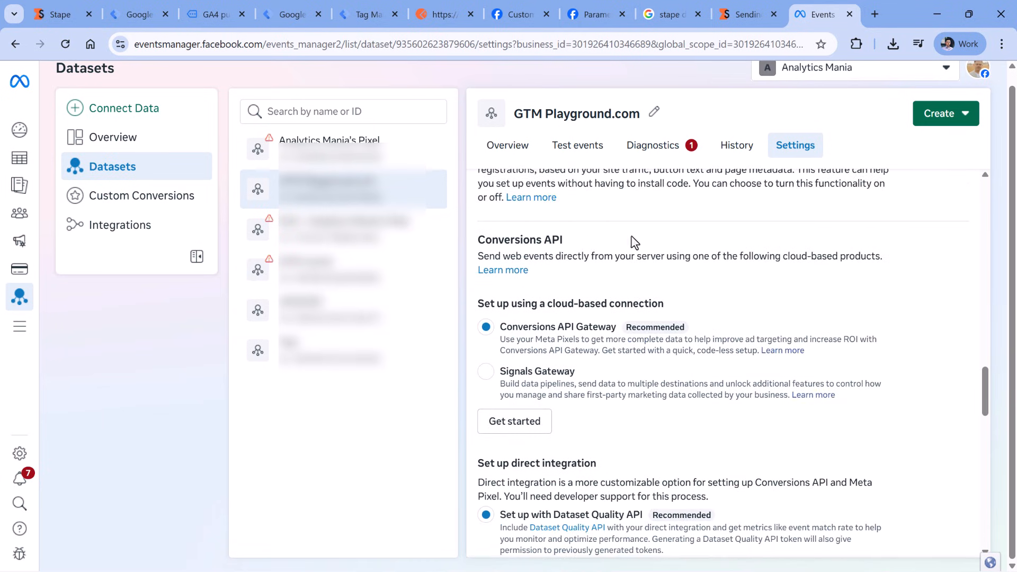
scroll(634, 242, "down", 4)
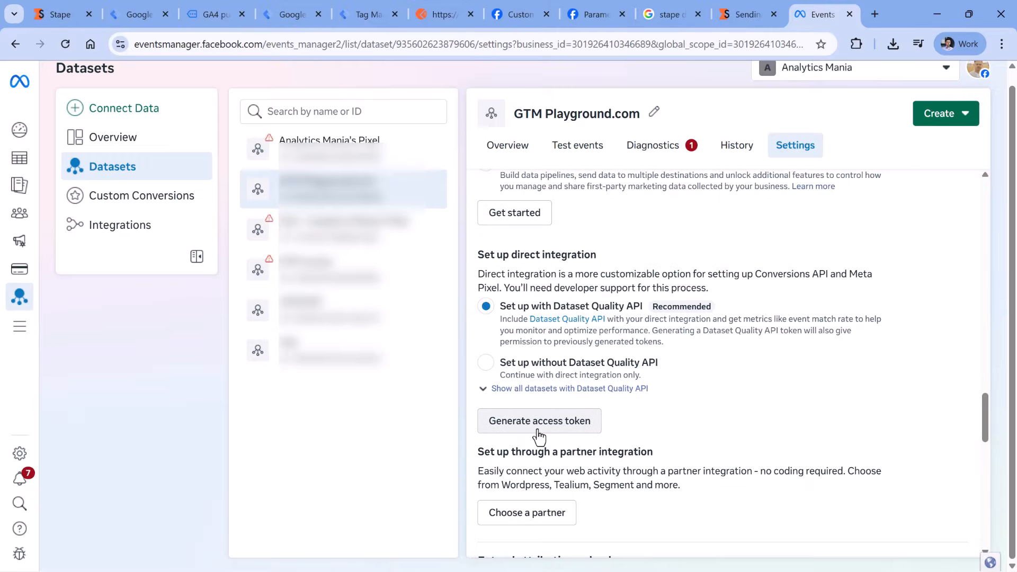
left_click(537, 436)
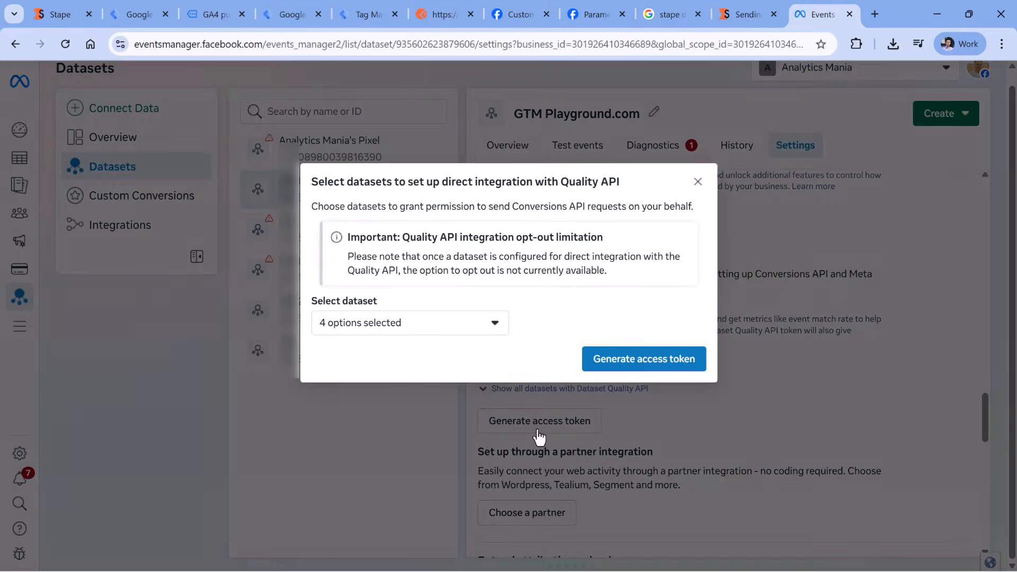
Limit the dataset selection to GTM Playground.com, generate and copy the access token, and return to the tag in Tag Manager
left_click(395, 322)
left_click(328, 459)
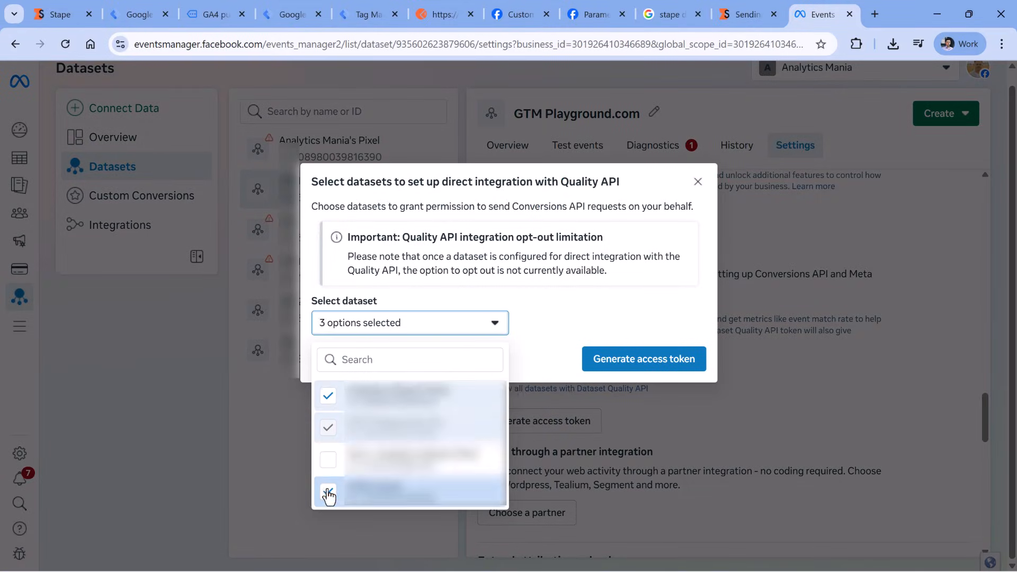
left_click(328, 491)
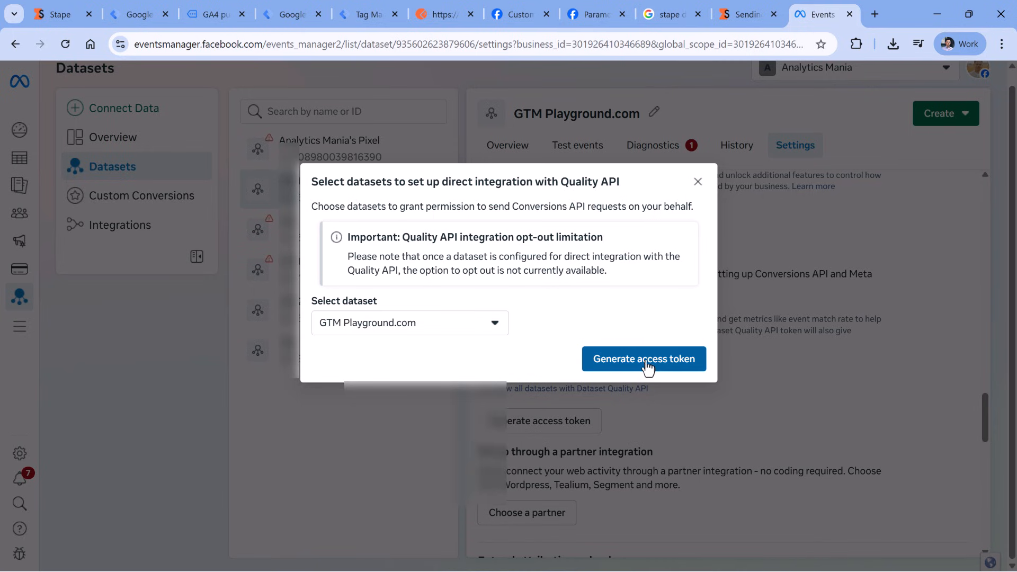
left_click(646, 362)
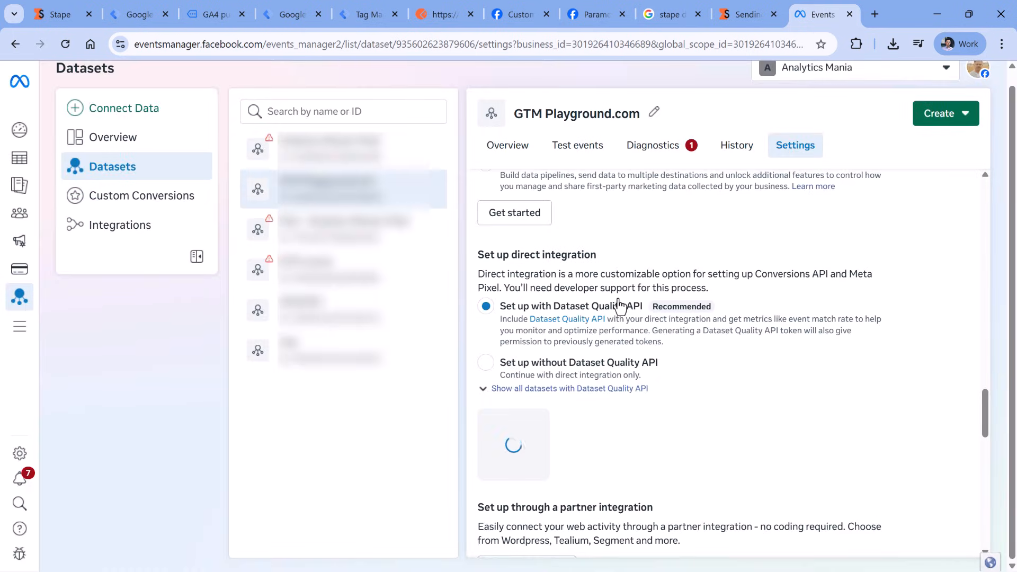
left_click(601, 484)
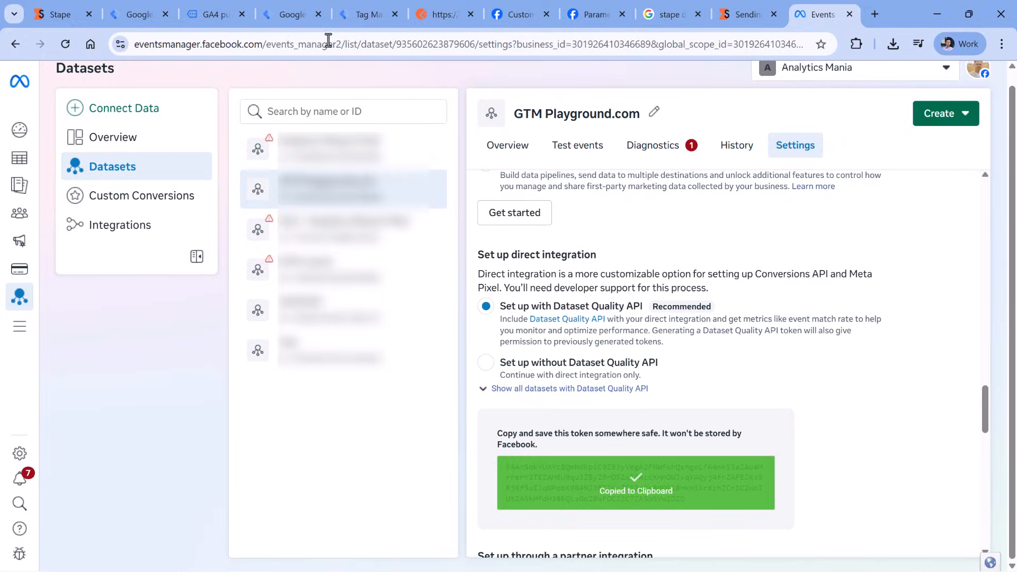
left_click(292, 14)
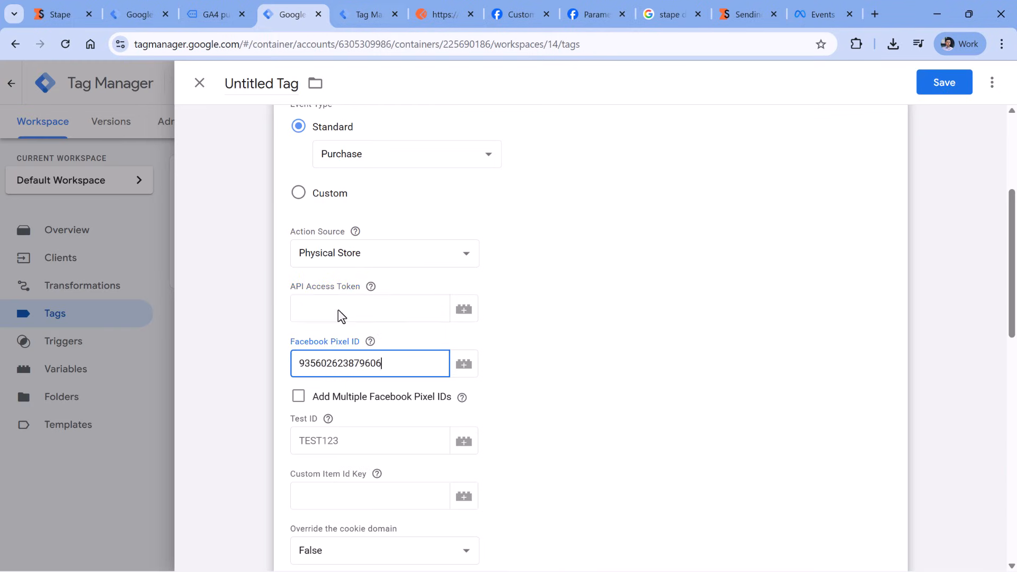
Paste the copied access token as the tag's API Access Token
left_click(338, 309)
key("ctrl+v")
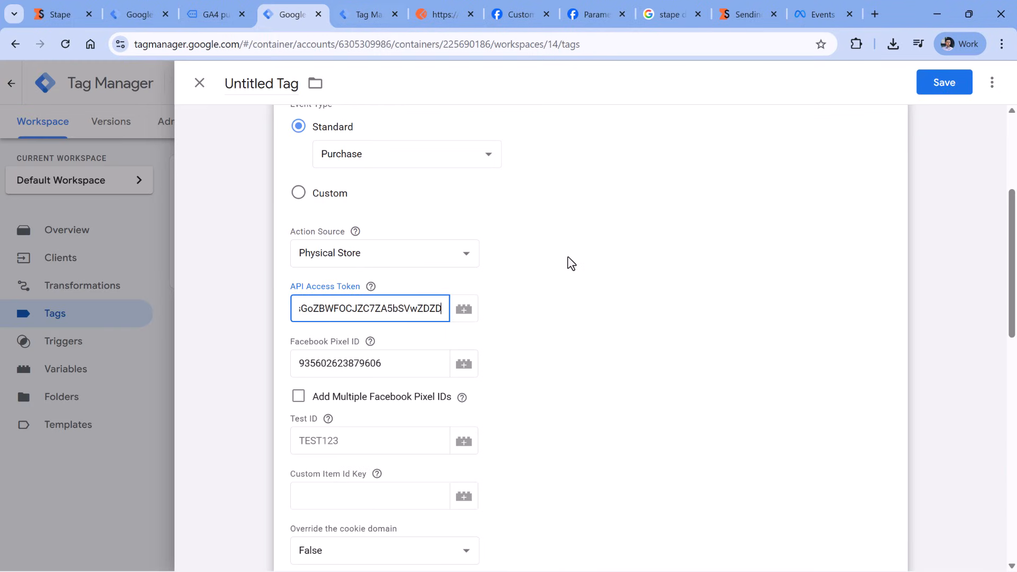
Add a property named Email to the tag's User Data section
scroll(572, 263, "down", 9)
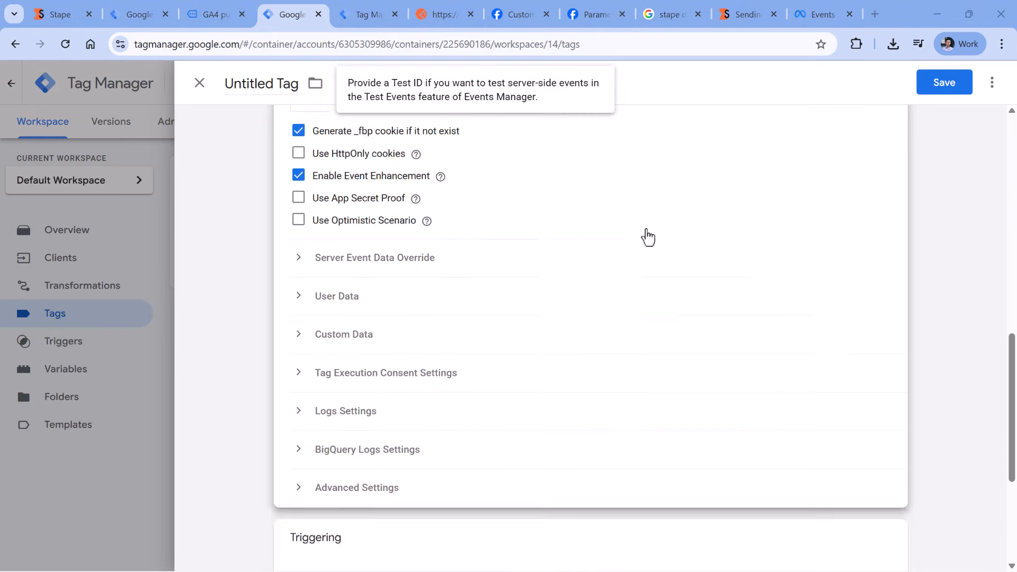
scroll(629, 175, "up", 1)
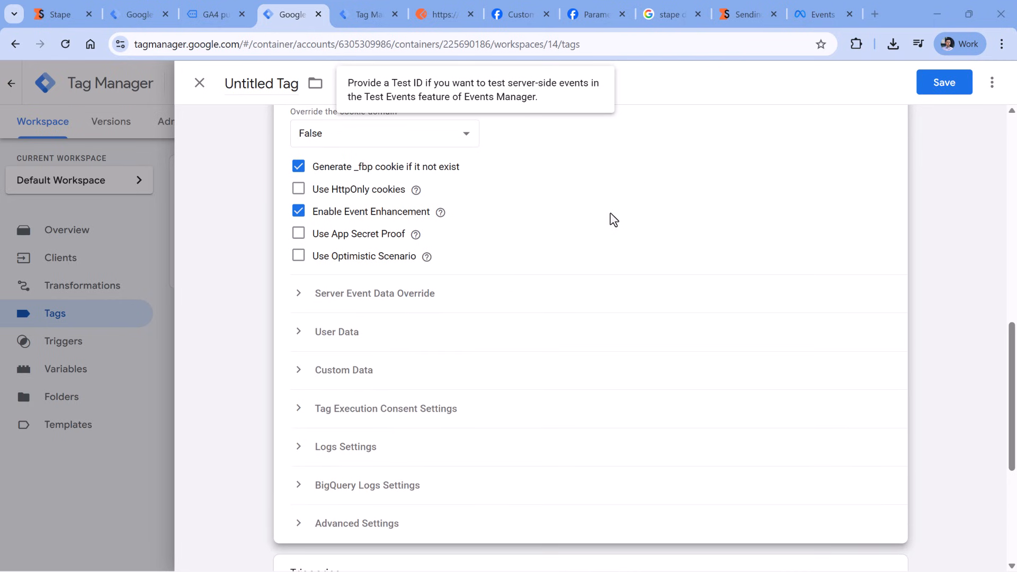
left_click(298, 332)
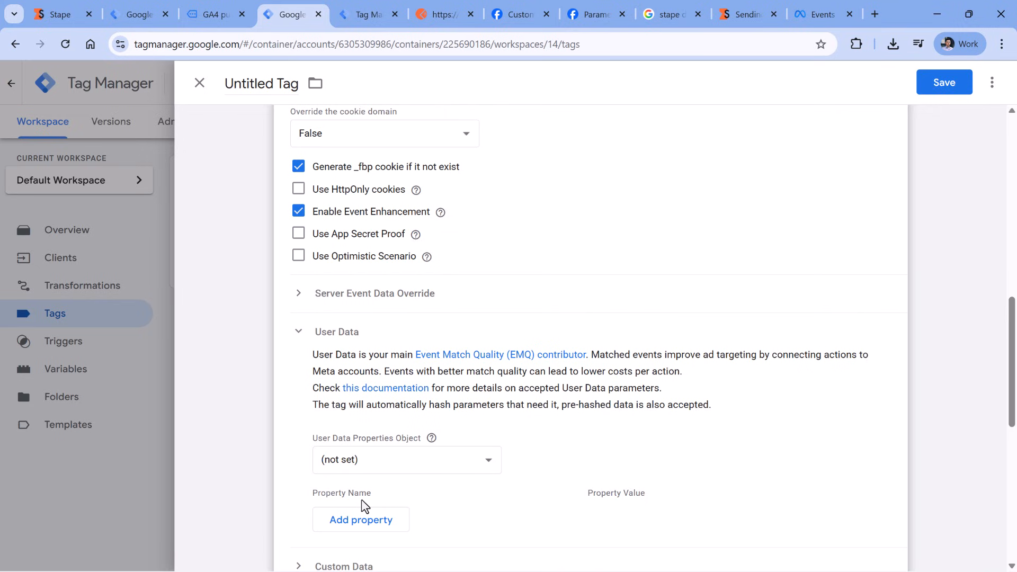
mouse_move(426, 256)
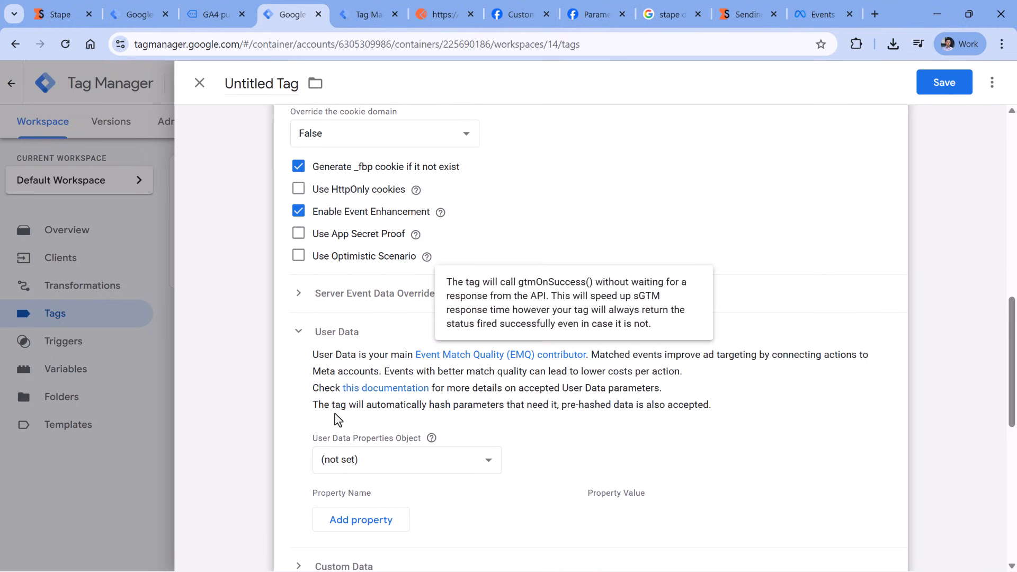
scroll(339, 424, "down", 1)
left_click(354, 457)
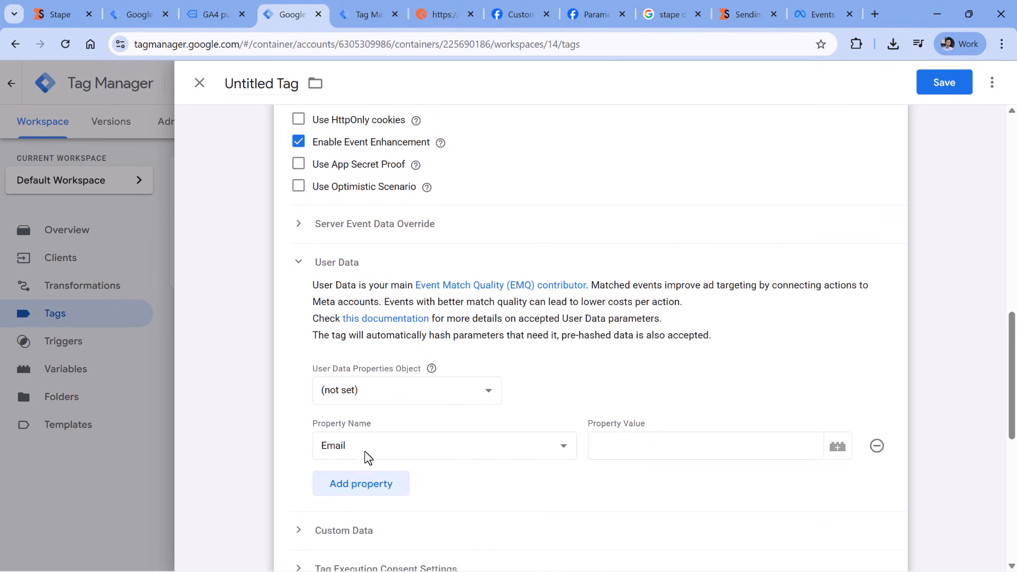
left_click(456, 451)
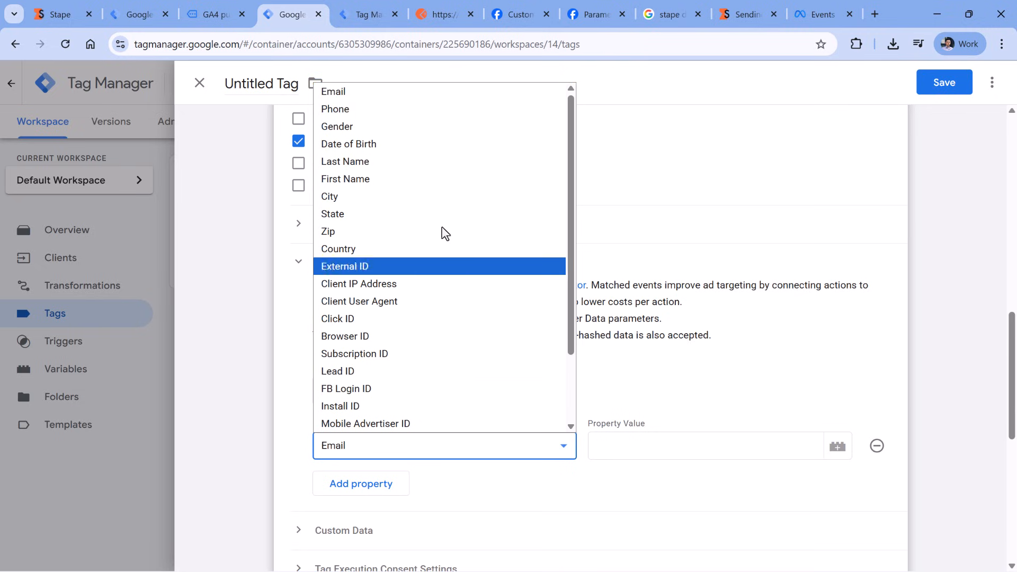
left_click(423, 92)
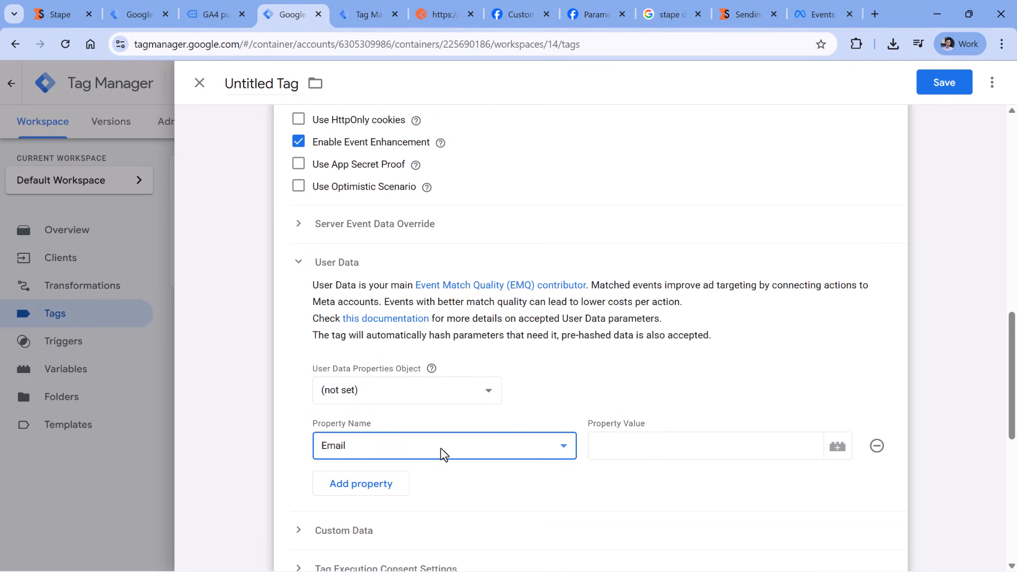
Check the customer_info keys in the preview's purchase event data and start a new Event Data variable for the Email property's value
left_click(366, 15)
scroll(307, 302, "up", 5)
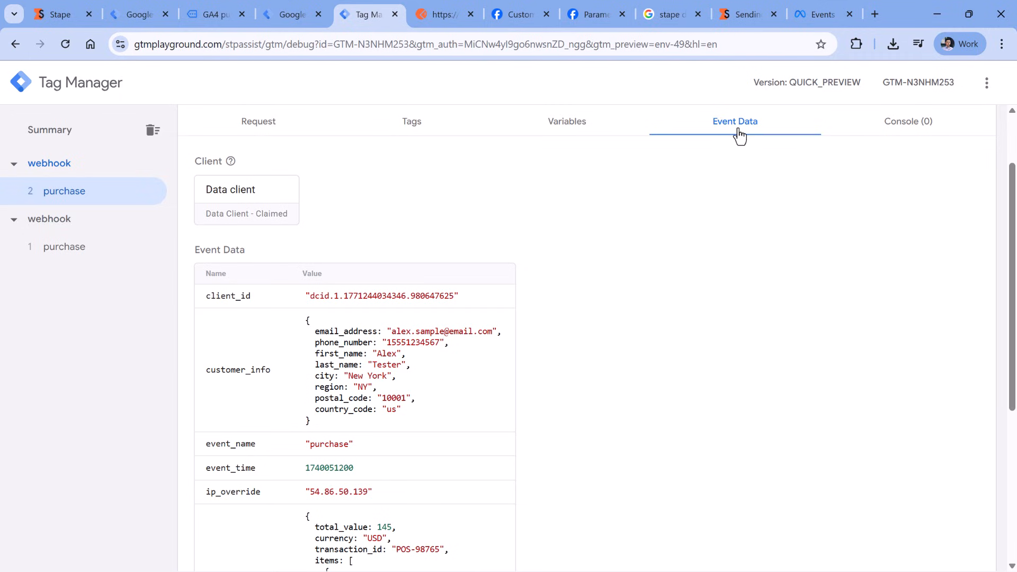
double_click(245, 371)
double_click(345, 332)
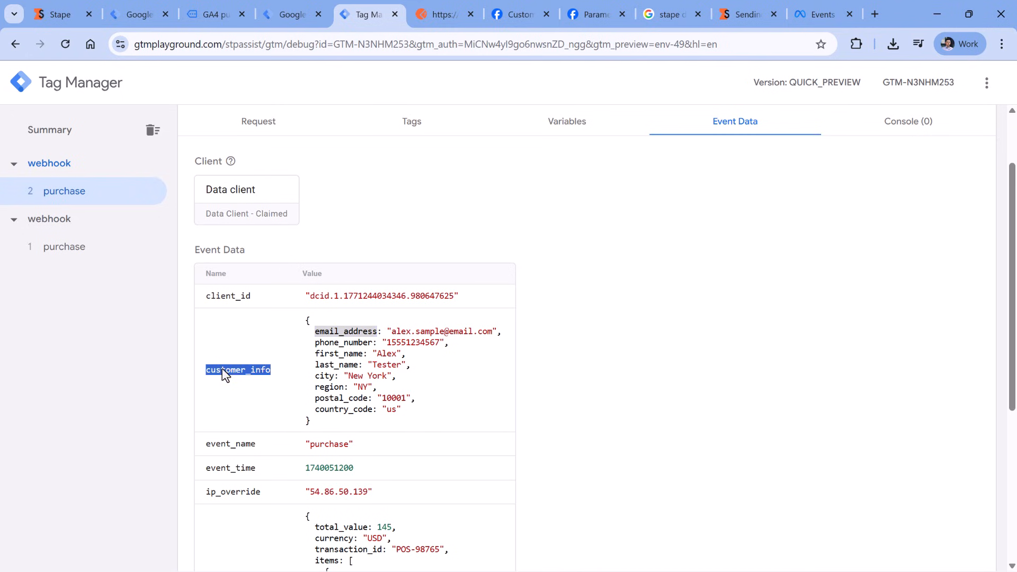
double_click(344, 332)
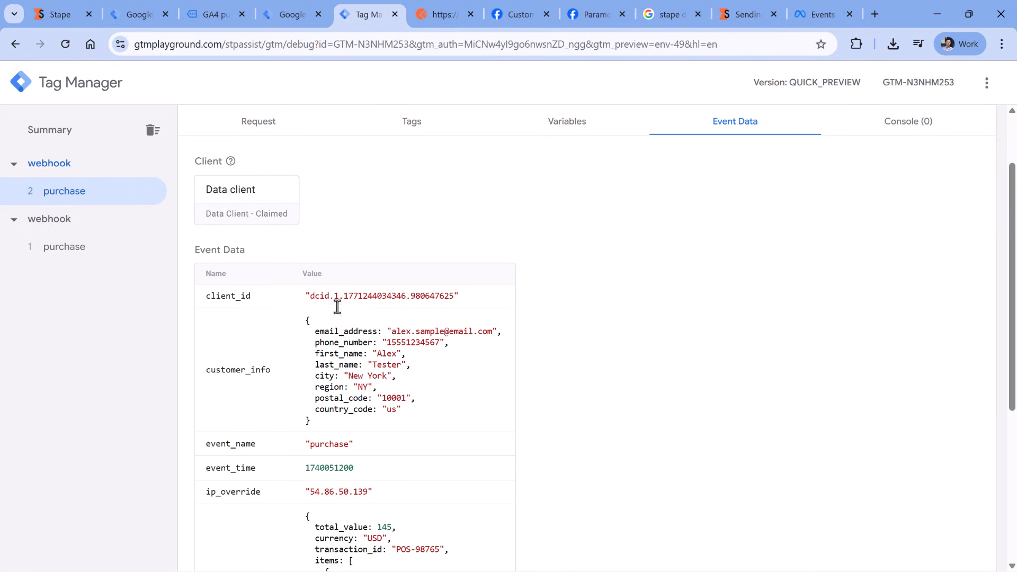
left_click(299, 15)
left_click(596, 445)
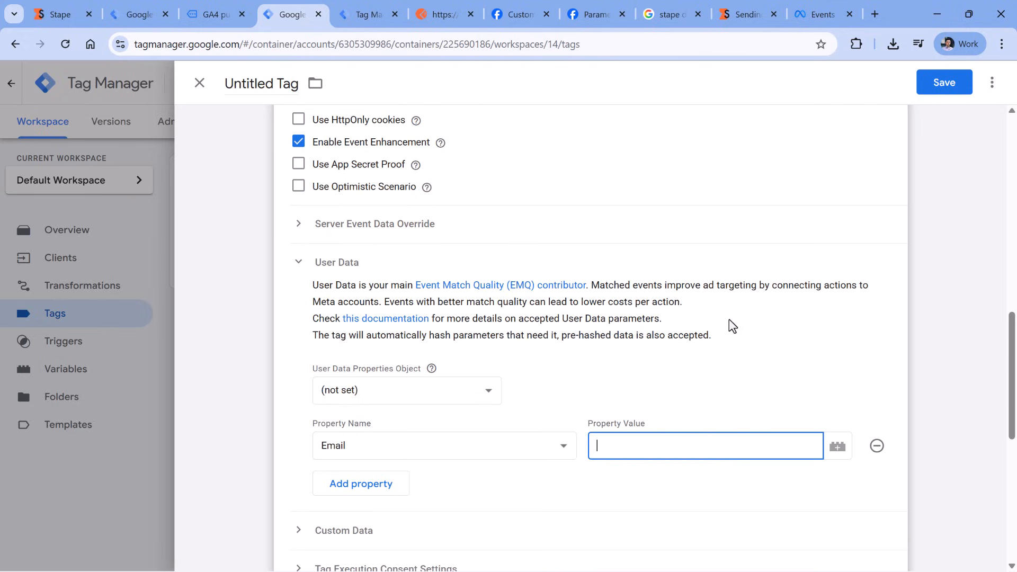
left_click(840, 448)
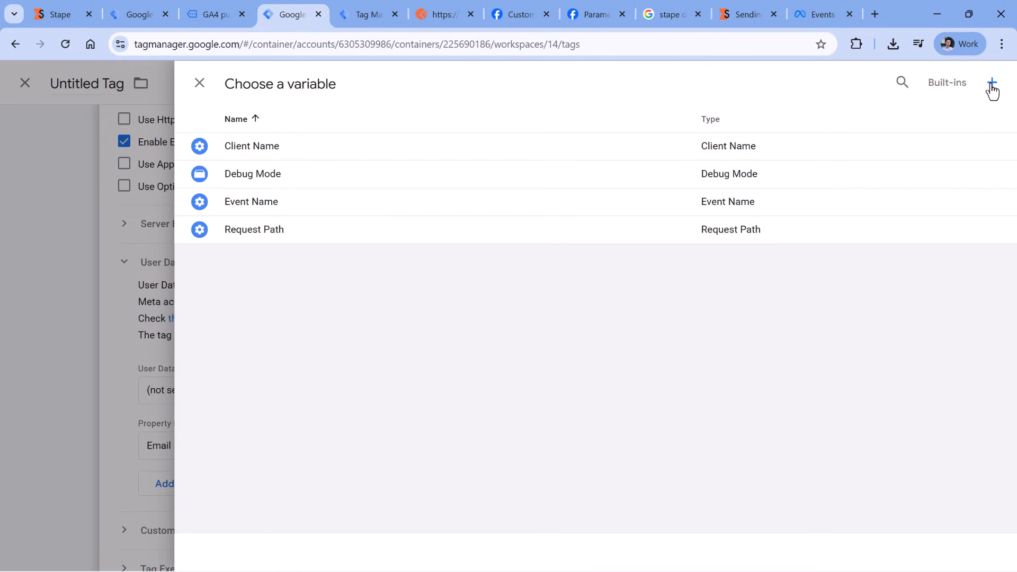
left_click(992, 86)
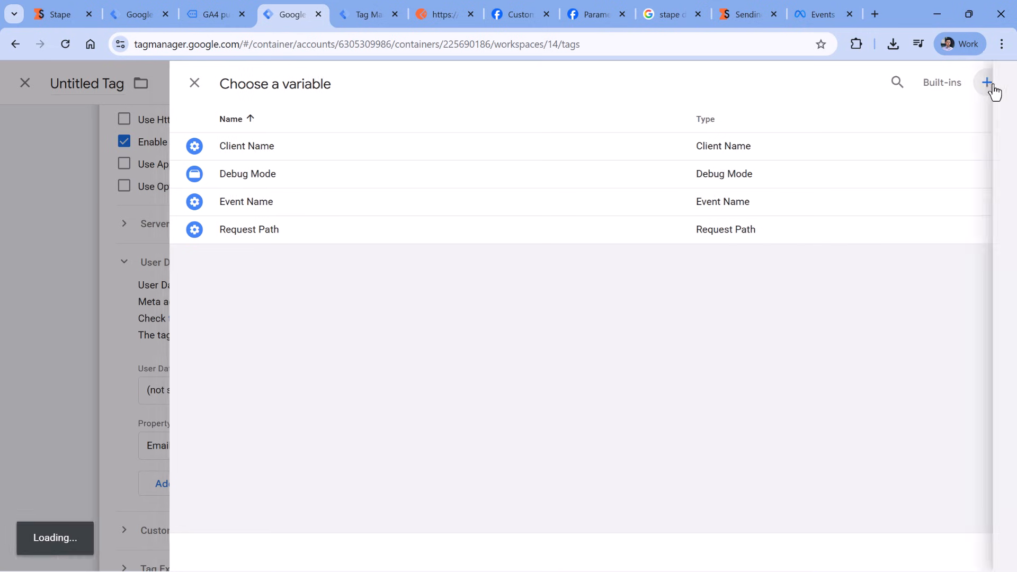
left_click(410, 208)
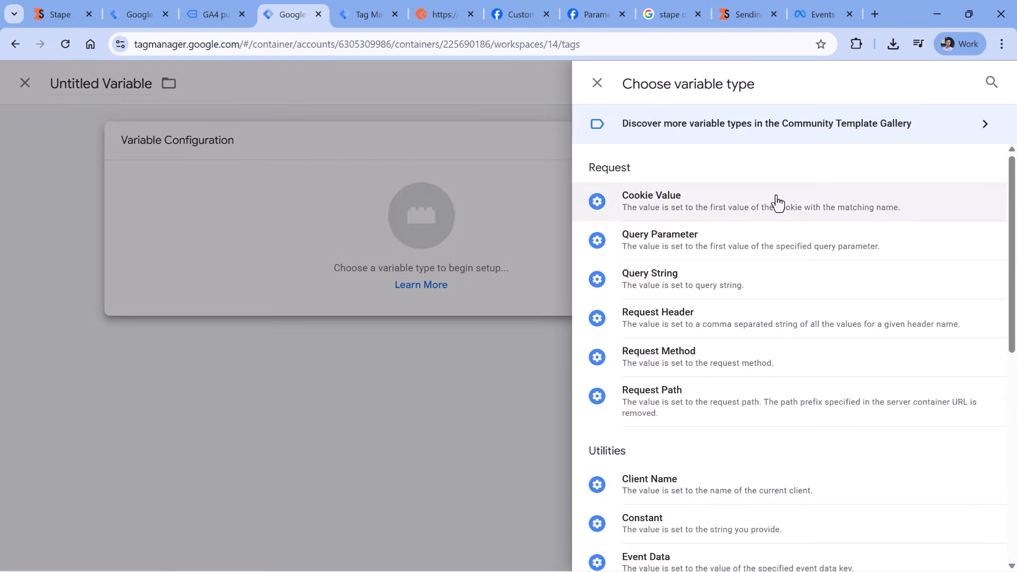
scroll(776, 200, "down", 4)
left_click(660, 357)
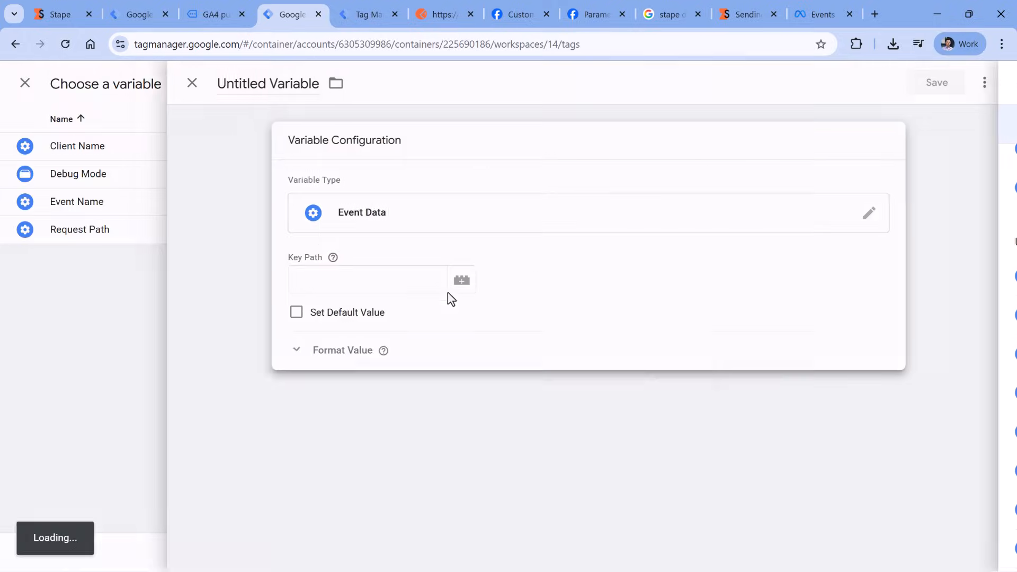
Set the variable's key path to customer_info.email_address, copying both key names from the preview's event data
left_click(362, 277)
left_click(370, 14)
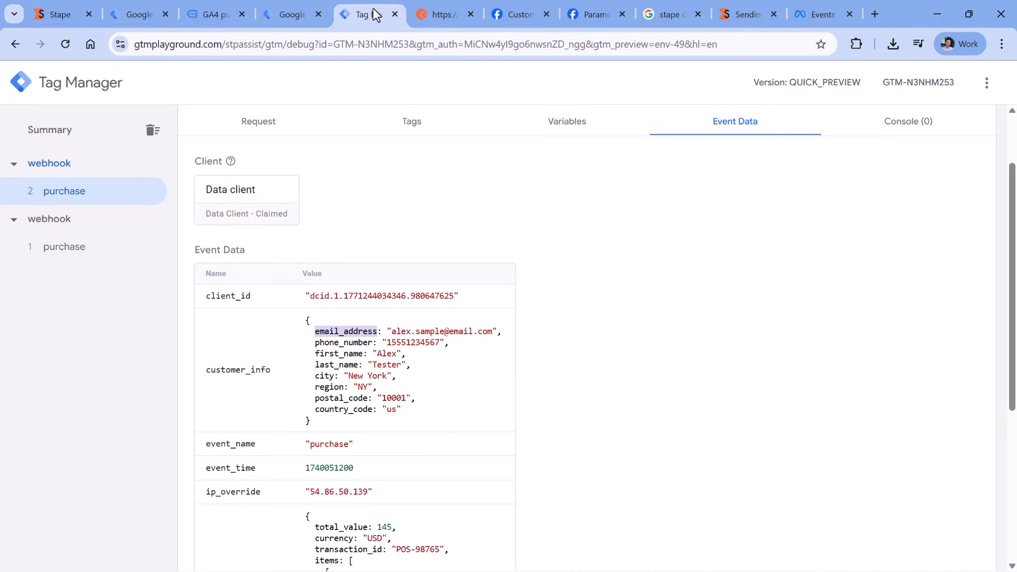
double_click(226, 371)
right_click(238, 377)
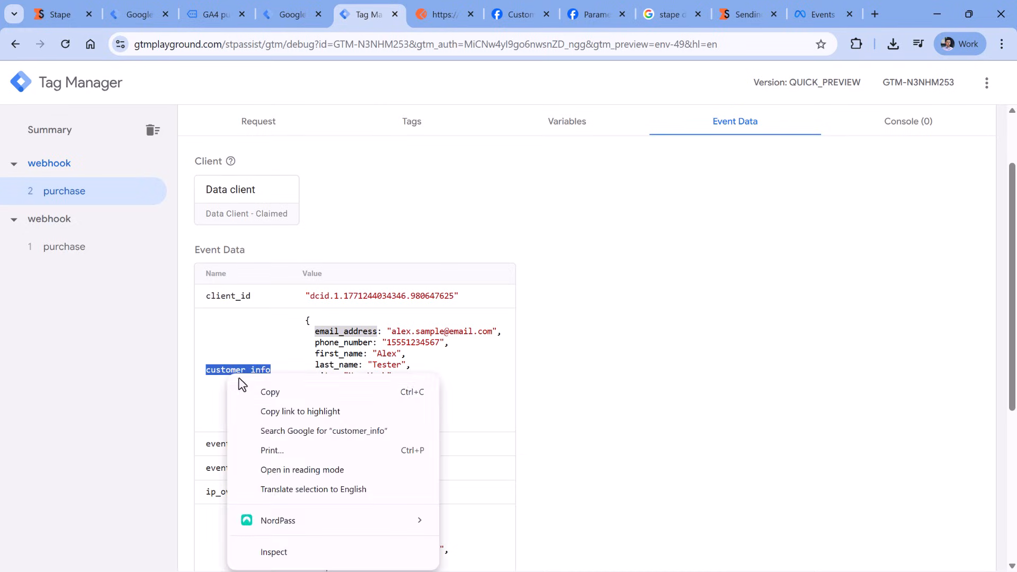
left_click(271, 390)
left_click(291, 14)
key("ctrl+v")
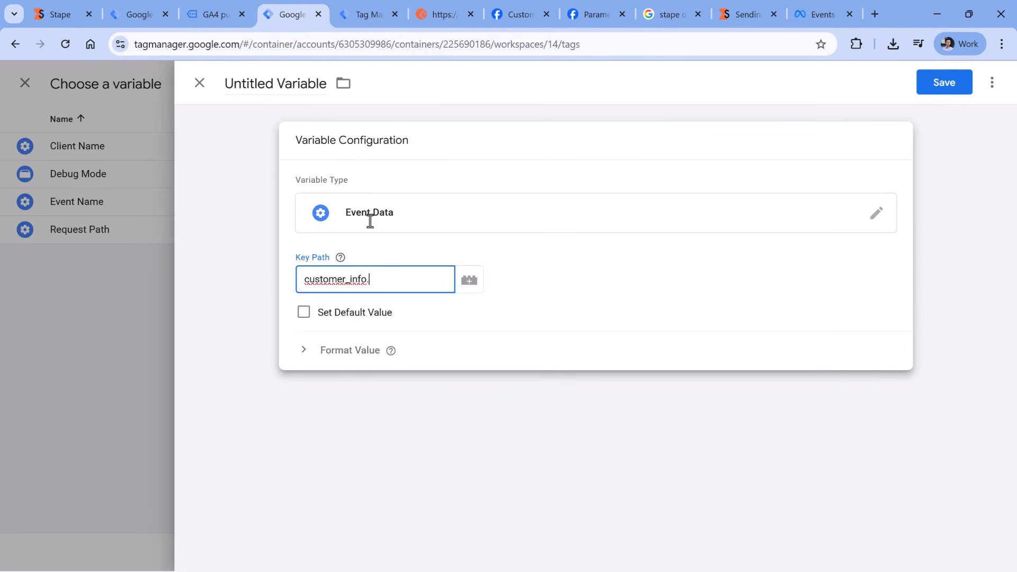
type(".")
left_click(371, 15)
double_click(339, 331)
right_click(342, 332)
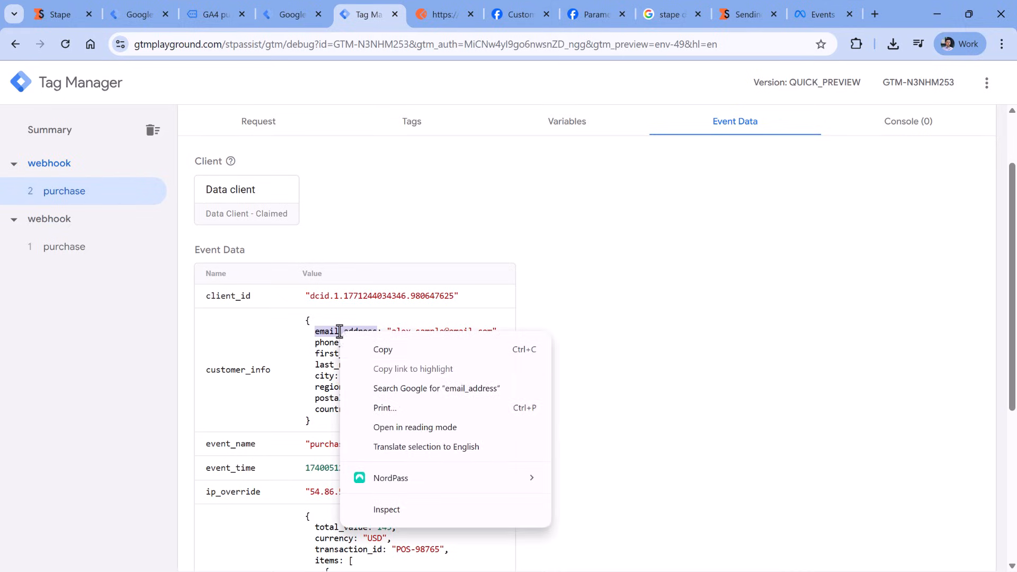
left_click(362, 350)
left_click(292, 14)
key("ctrl+v")
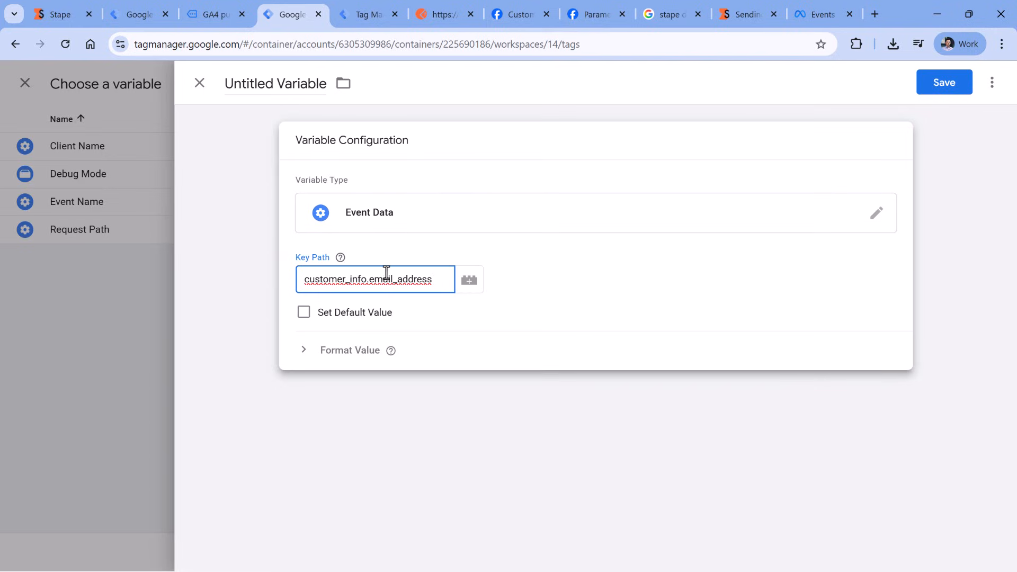
Name the variable "event data - customer_info.email_address" and save it as the Email property's value
key("ctrl+a")
triple_click(265, 83)
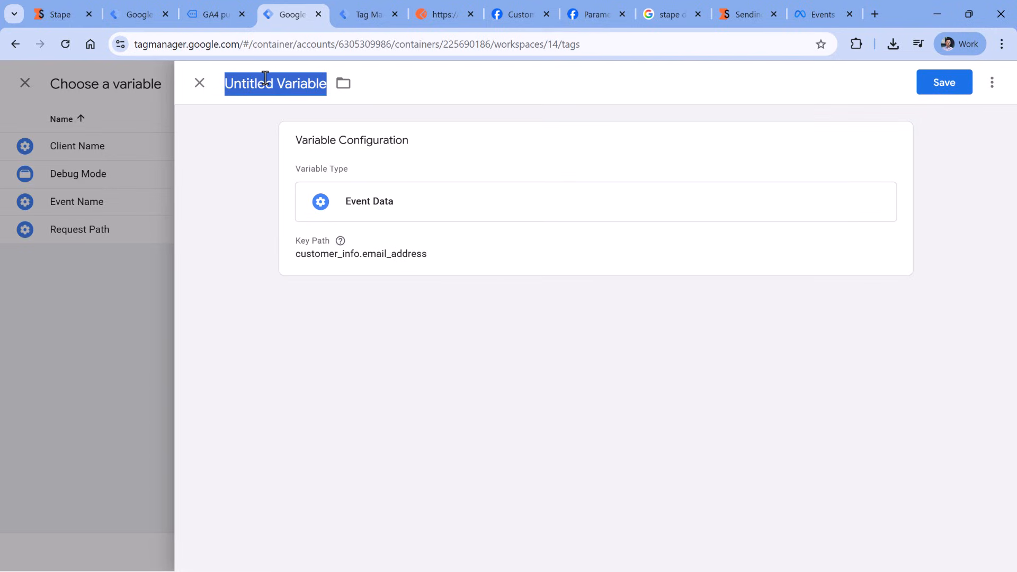
type("event")
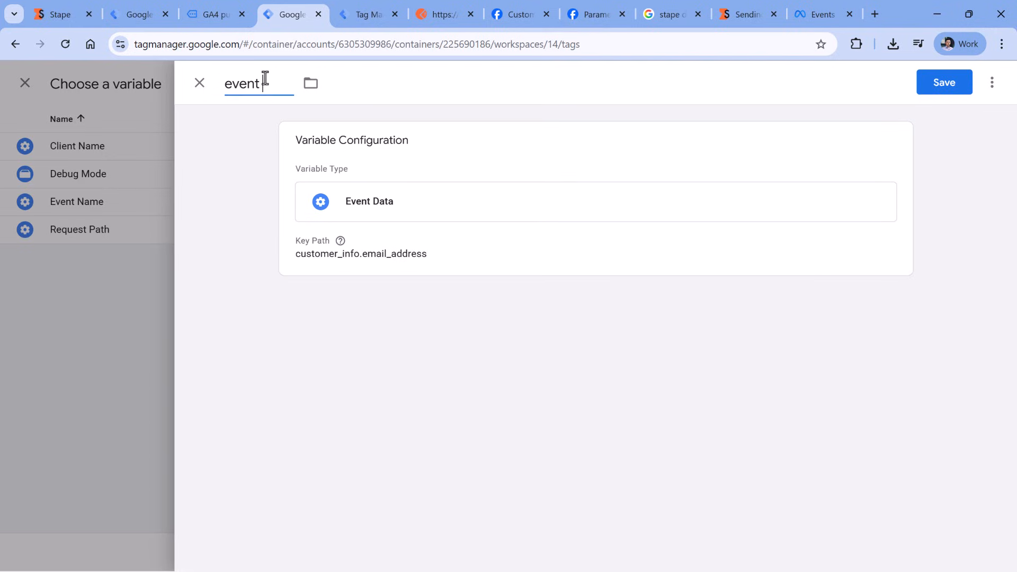
type(" data -")
key("ctrl+v")
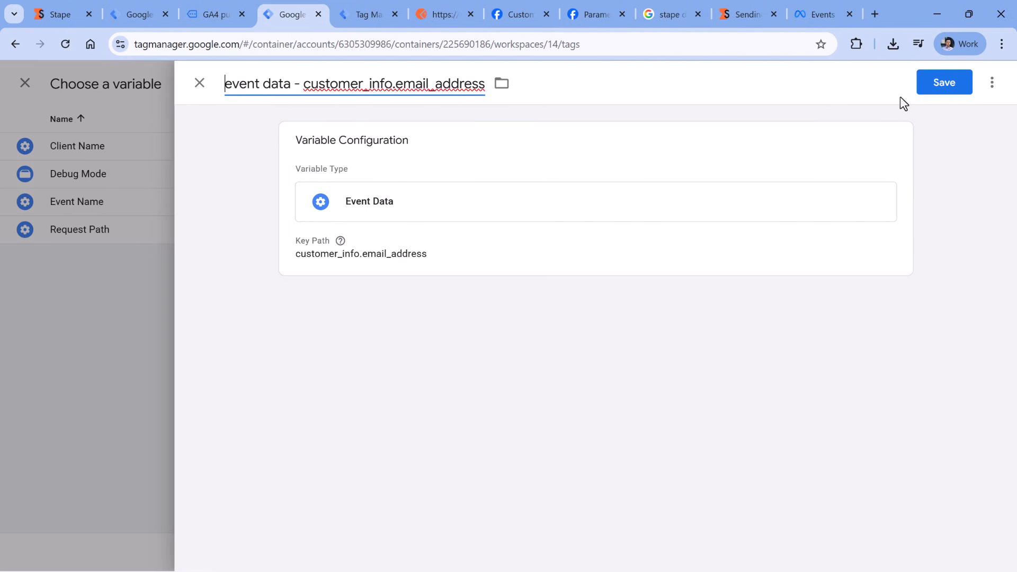
left_click(942, 93)
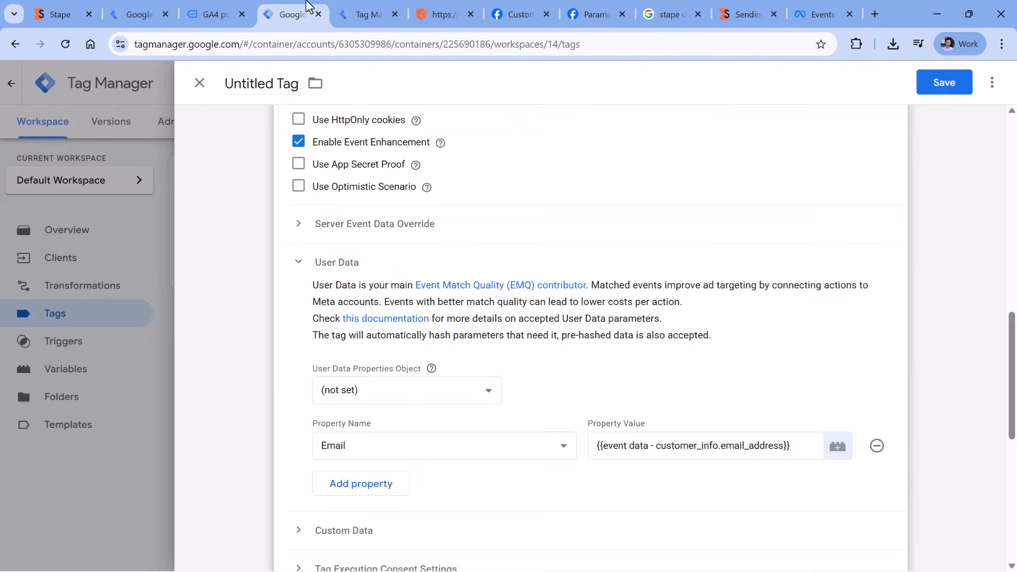
Add a second property named First Name to the tag's user data
left_click(353, 7)
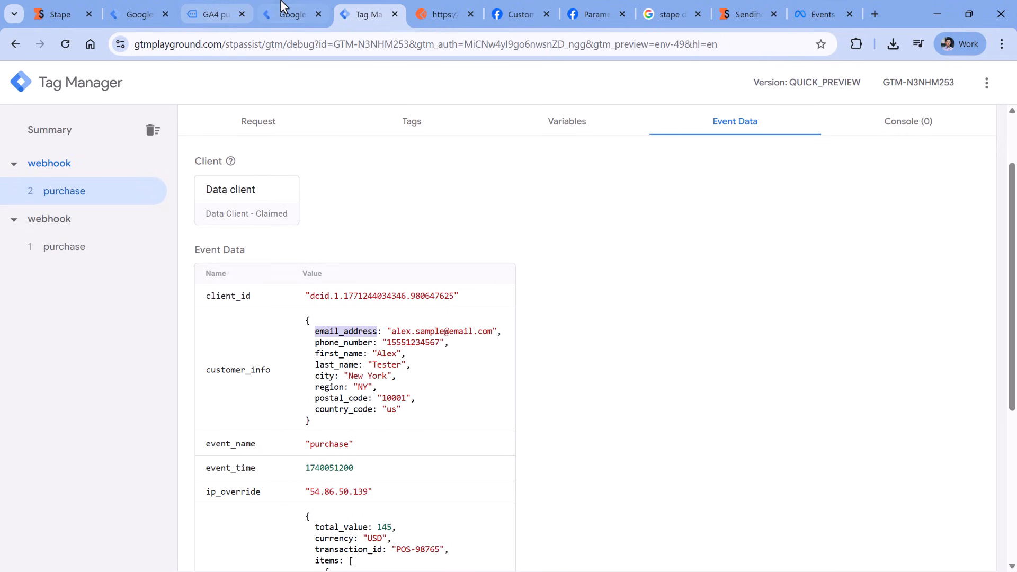
left_click(290, 14)
left_click(368, 482)
left_click(366, 478)
left_click(371, 212)
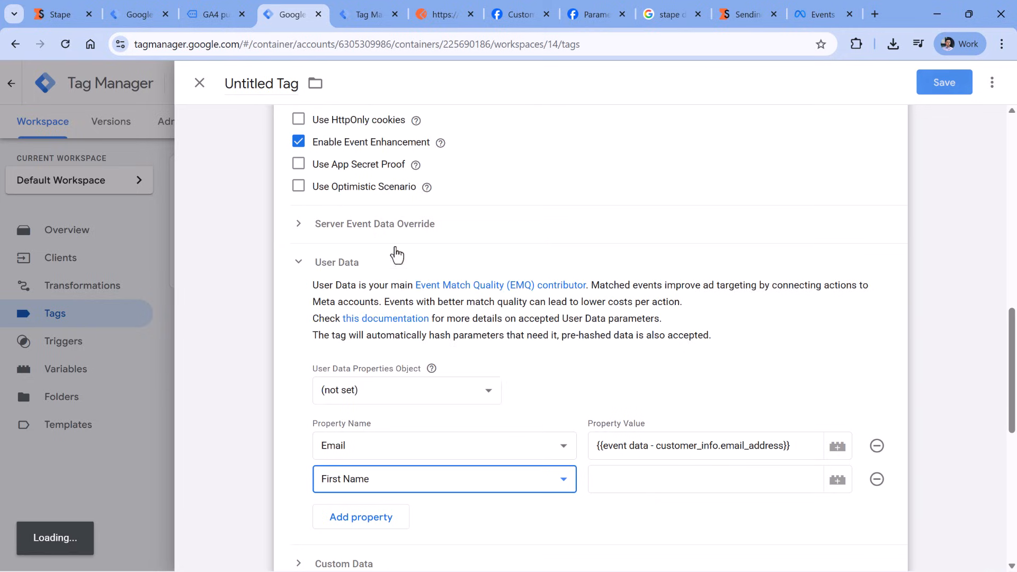
Make a copy of the customer_info.email_address variable to use for the First Name property's value
left_click(671, 484)
left_click(837, 480)
left_click(837, 480)
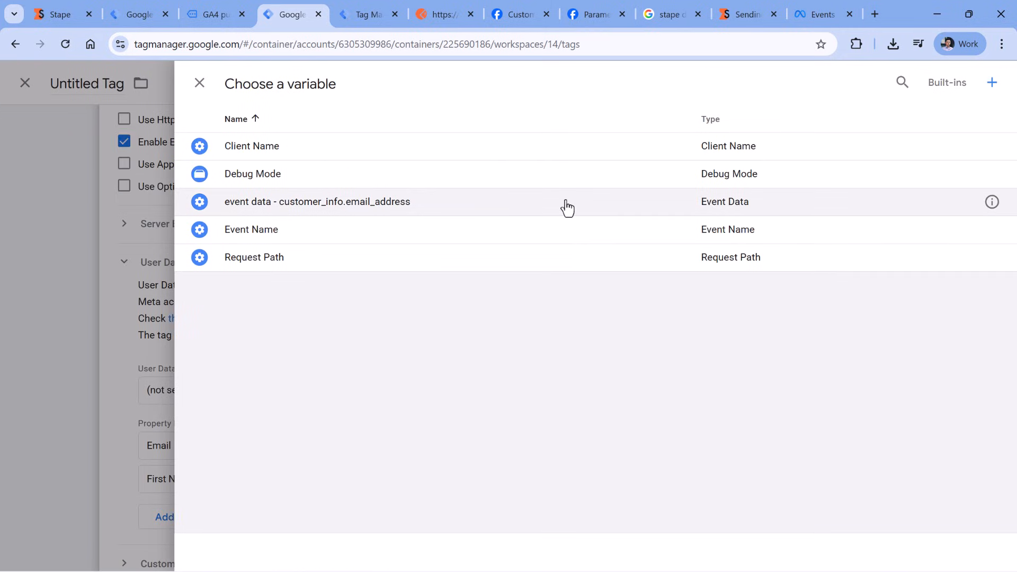
left_click(991, 205)
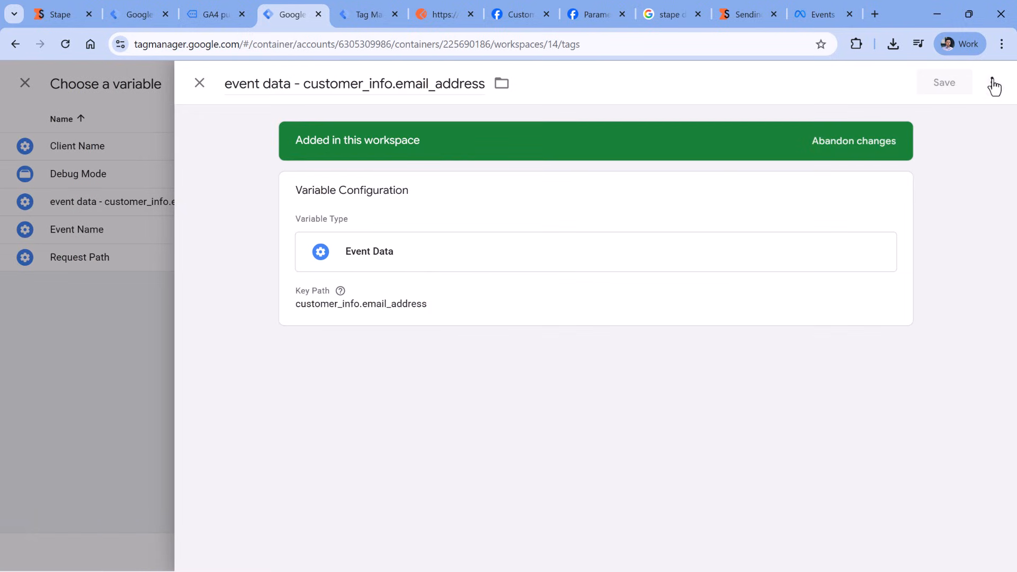
left_click(992, 82)
left_click(956, 118)
Save the copy as "event data - customer_info.first_name" with key path customer_info.first_name and assign it to the First Name property
left_click_drag(277, 84, 224, 84)
key("BackSpace")
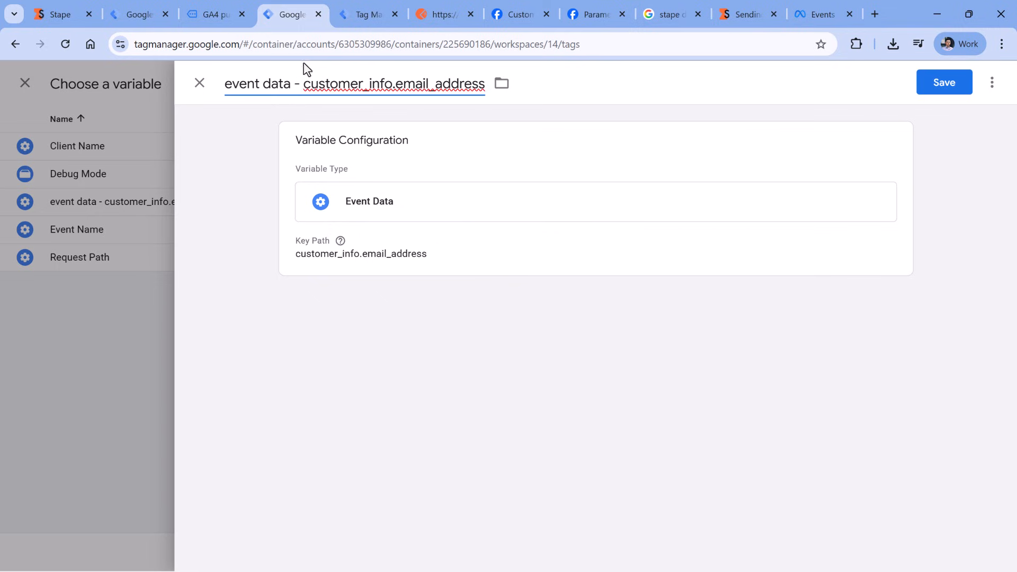
double_click(431, 84)
left_click(350, 15)
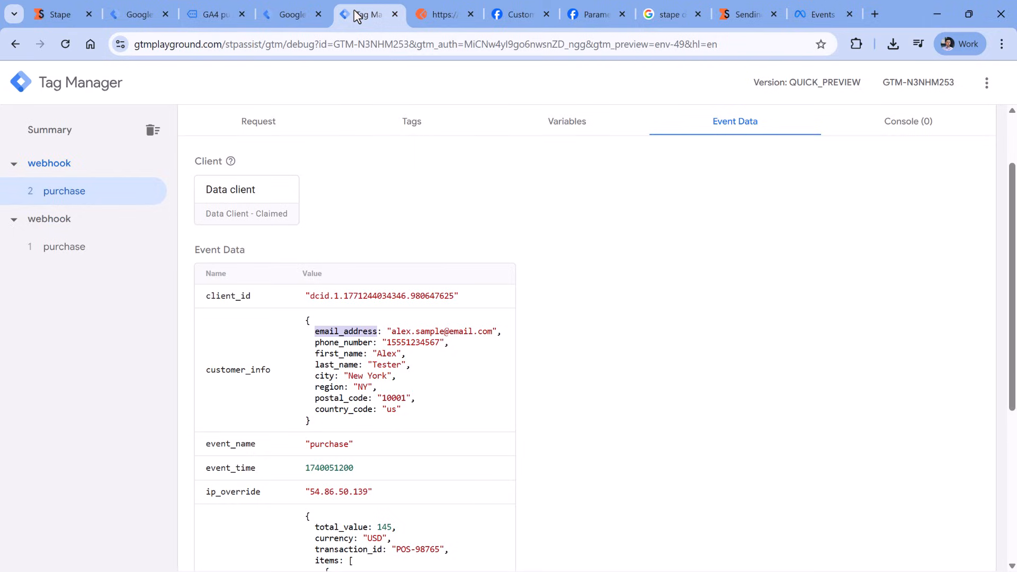
left_click(288, 16)
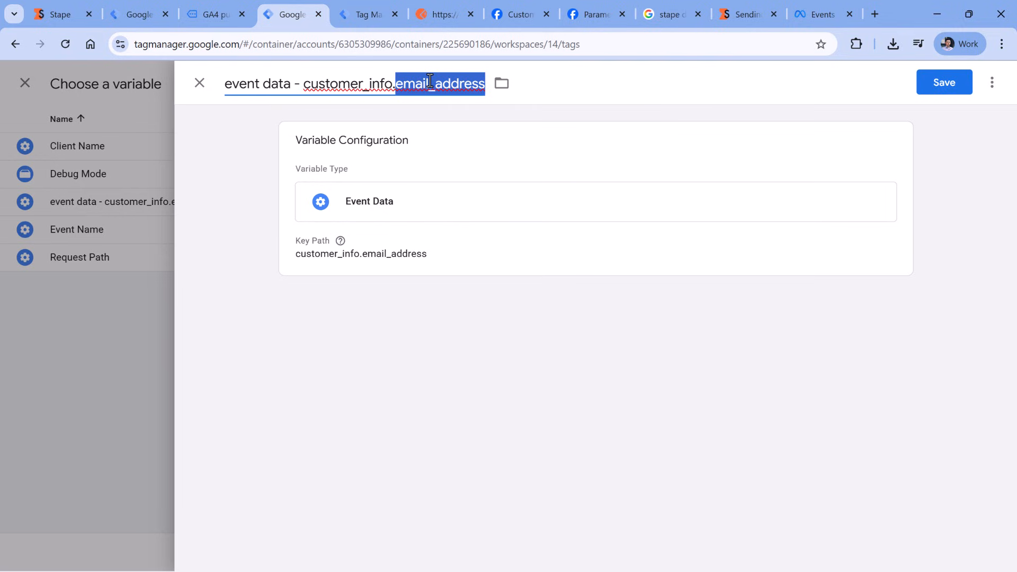
type("first_name")
double_click(429, 84)
left_click(418, 254)
double_click(416, 281)
type("first_name")
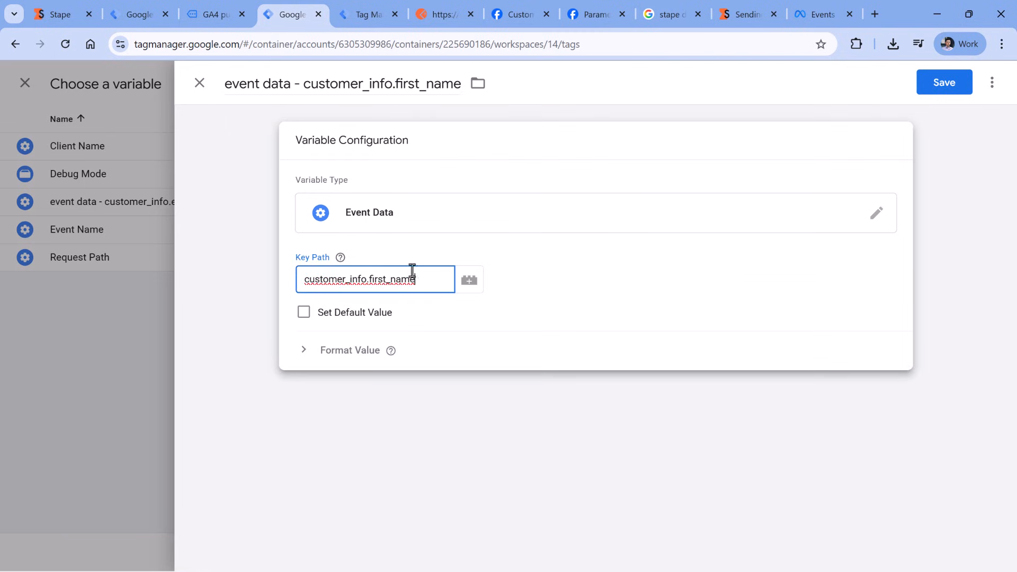
left_click(968, 90)
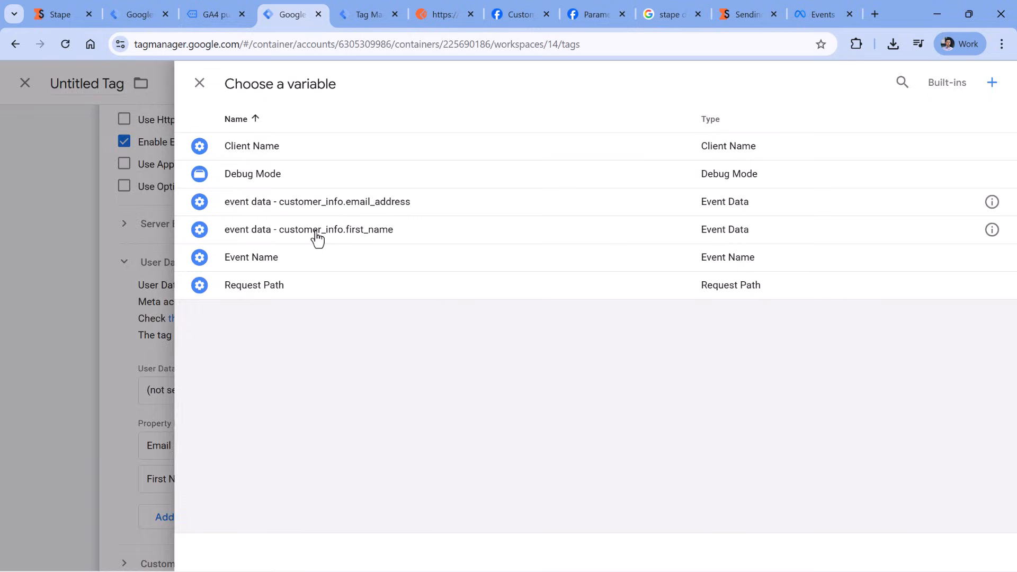
left_click(317, 229)
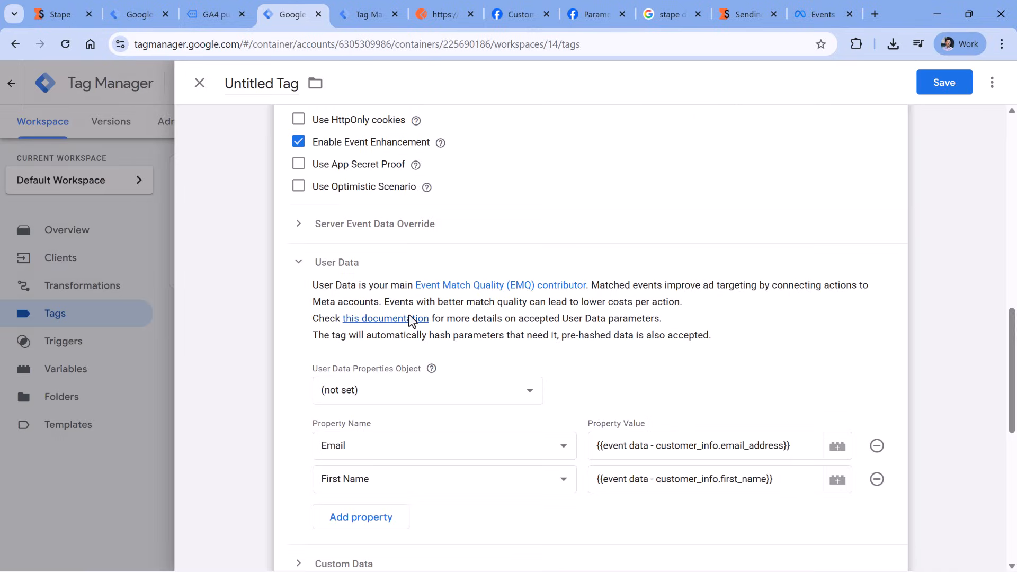
Add a third property named Last Name to the tag's user data
left_click(370, 518)
left_click(375, 519)
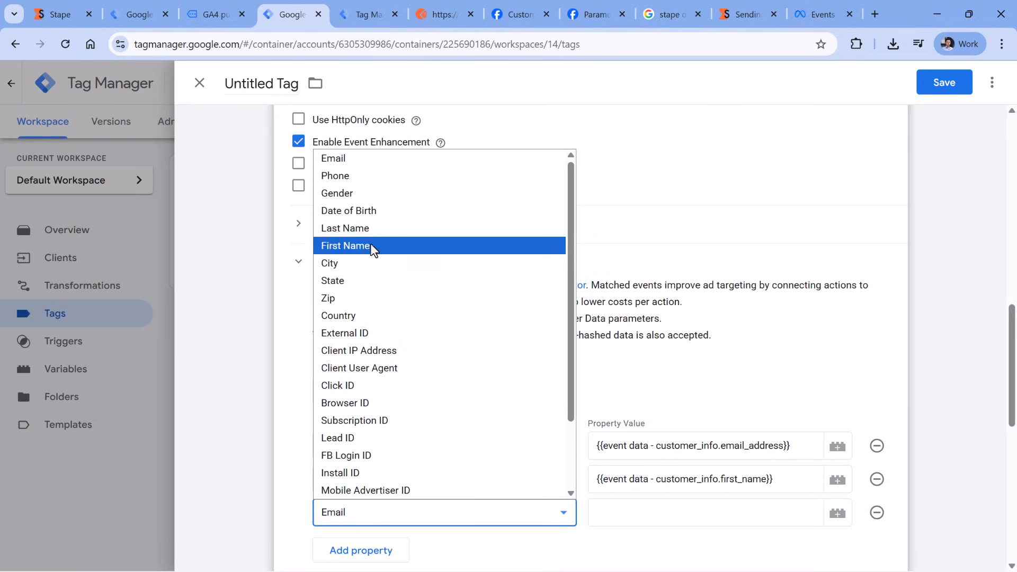
left_click(370, 228)
left_click(683, 514)
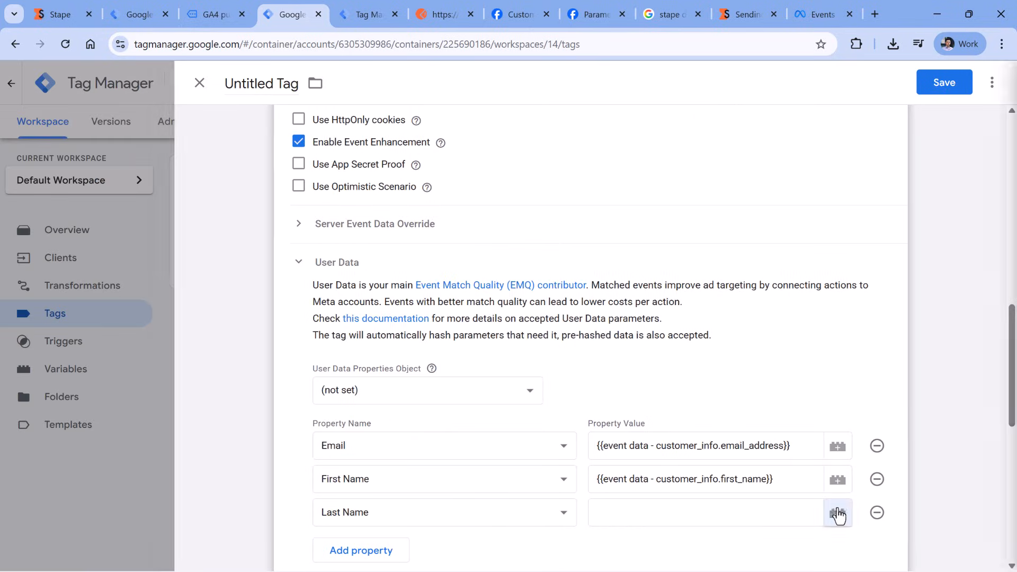
Make a copy of the customer_info.first_name variable to use for the Last Name property's value
left_click(837, 513)
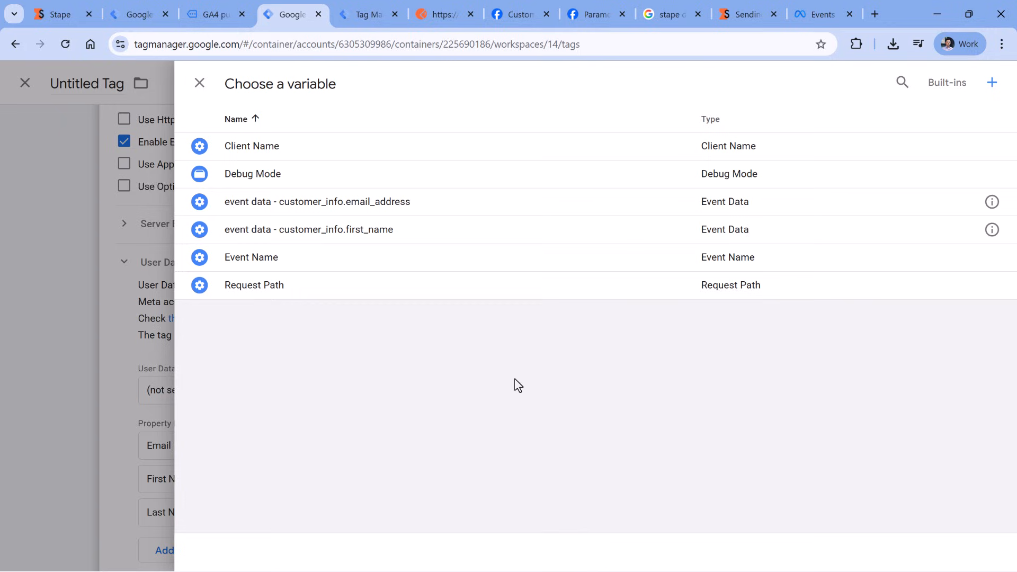
left_click(991, 231)
left_click(991, 83)
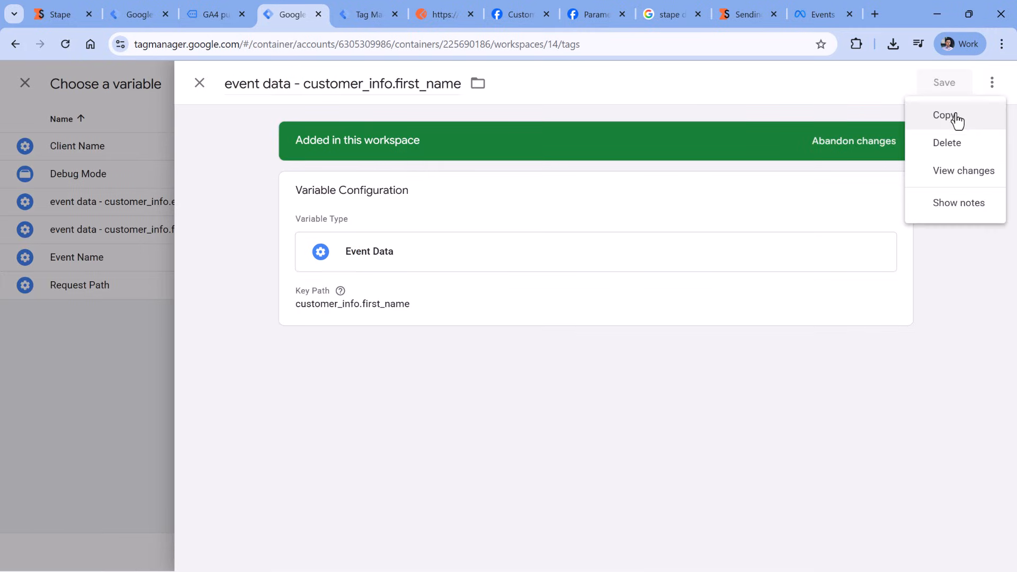
left_click(960, 122)
Save the copy as "event data - customer_info.last_name" with key path customer_info.last_name and assign it to the Last Name property
left_click(458, 265)
double_click(397, 279)
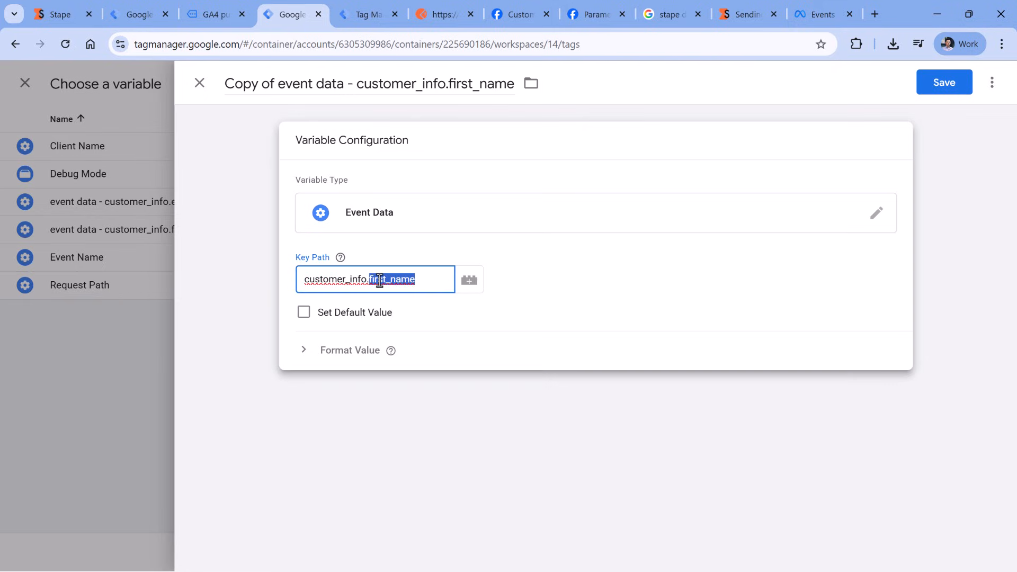
type("la")
left_click(239, 87)
double_click(244, 83)
key("Delete")
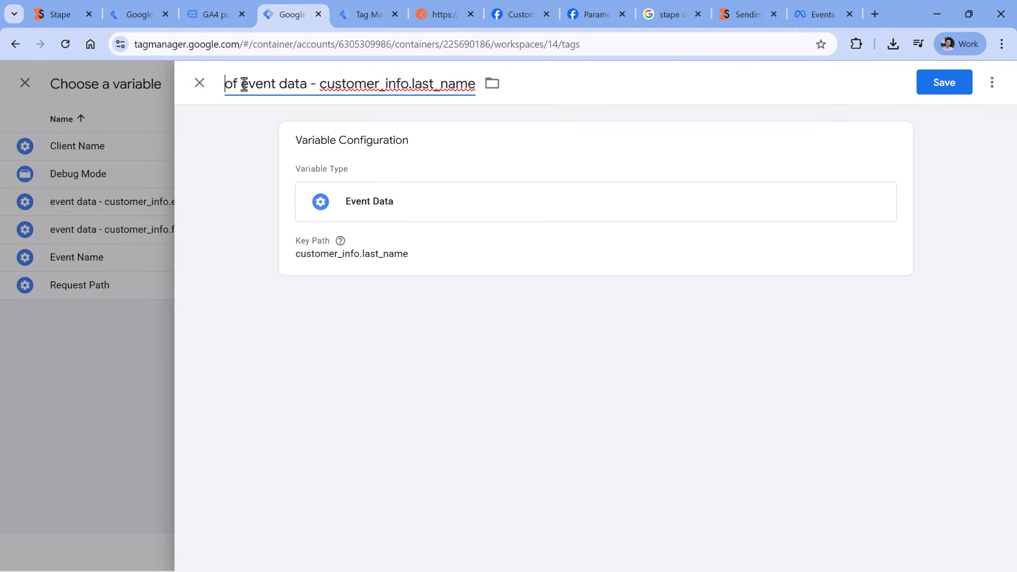
key("ctrl+Delete")
key("ctrl+s")
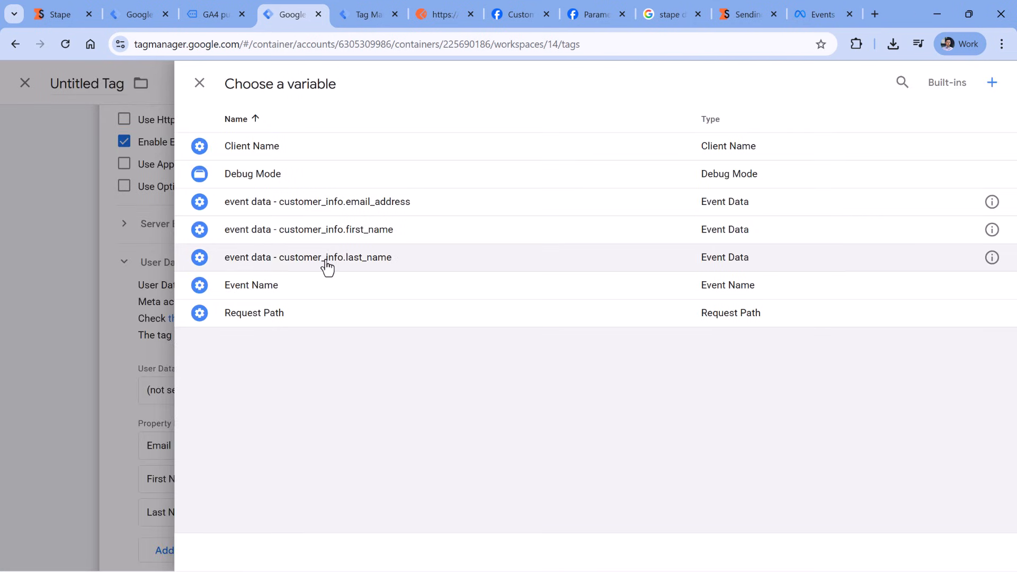
left_click(327, 267)
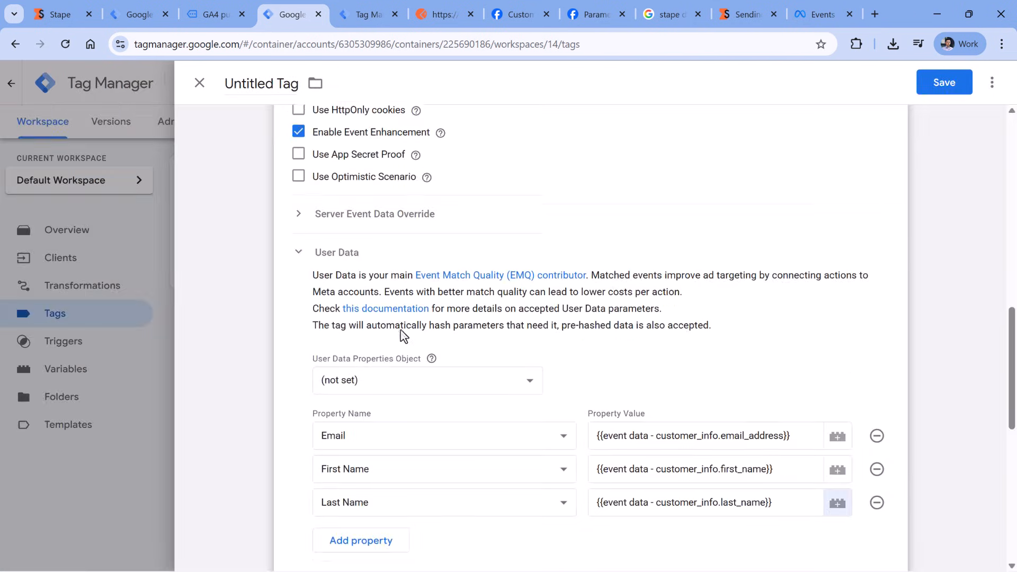
Expand the tag's Custom Data section
scroll(391, 339, "down", 3)
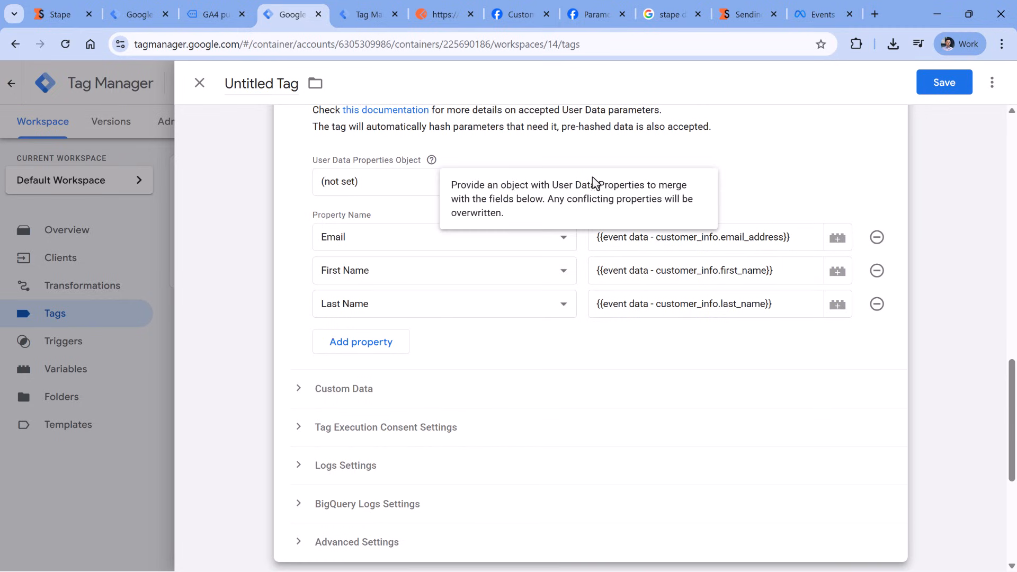
scroll(480, 310, "up", 1)
scroll(480, 310, "down", 2)
left_click(371, 324)
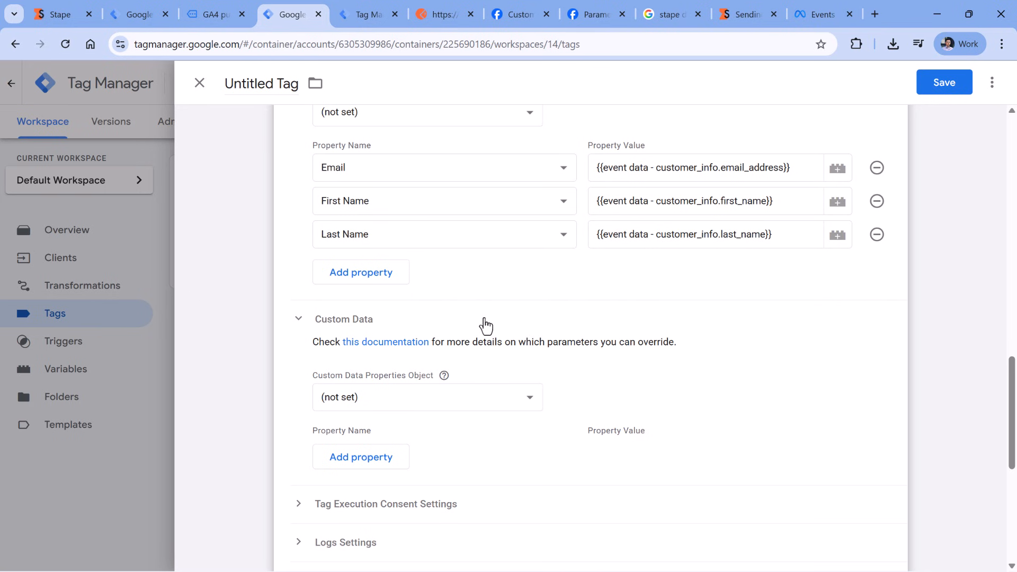
Open Meta's custom_data parameter documentation and look up the parameter for the purchase's monetary value
left_click(522, 16)
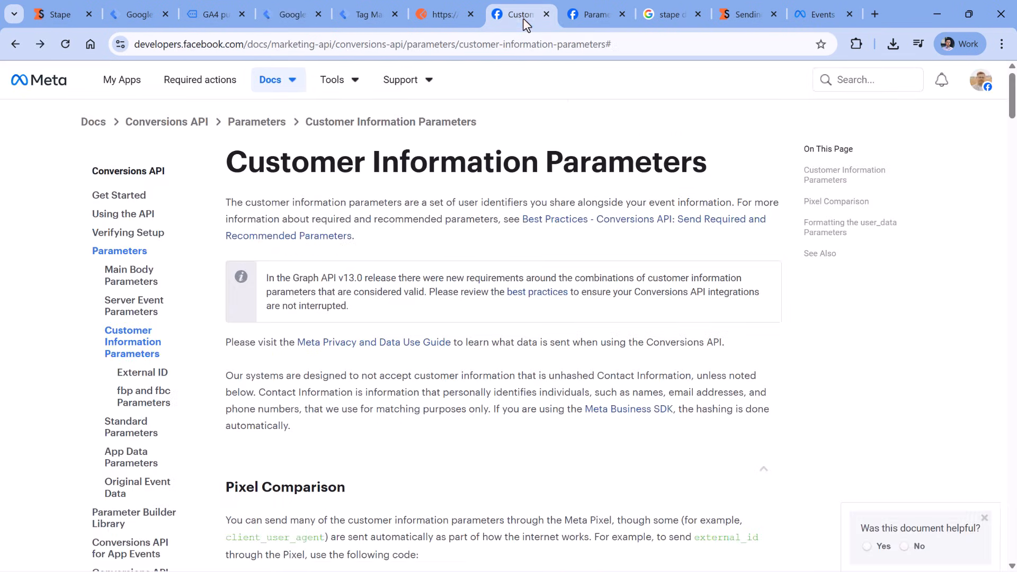
left_click(588, 12)
scroll(430, 236, "down", 6)
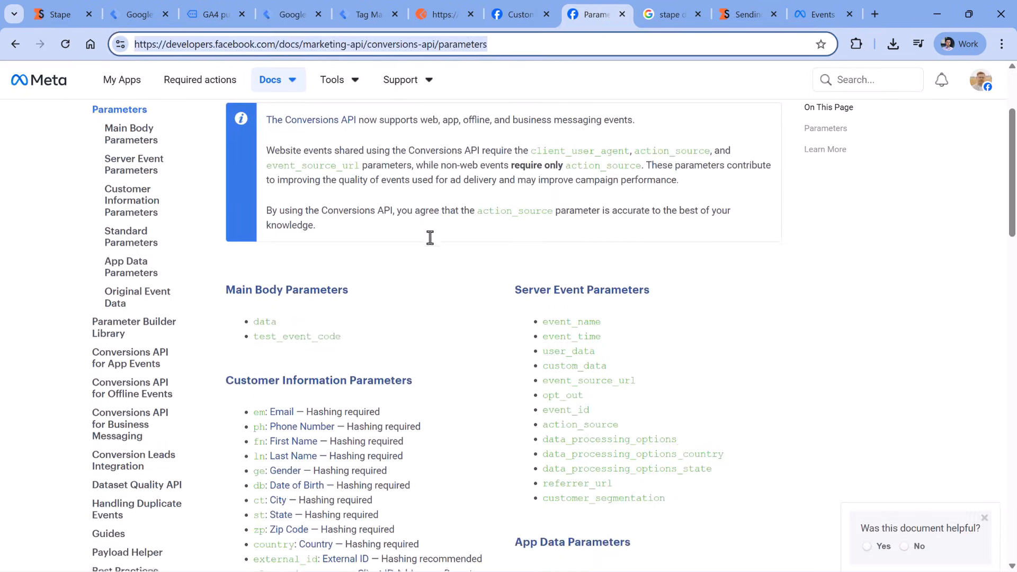
scroll(430, 237, "down", 5)
scroll(509, 114, "up", 8)
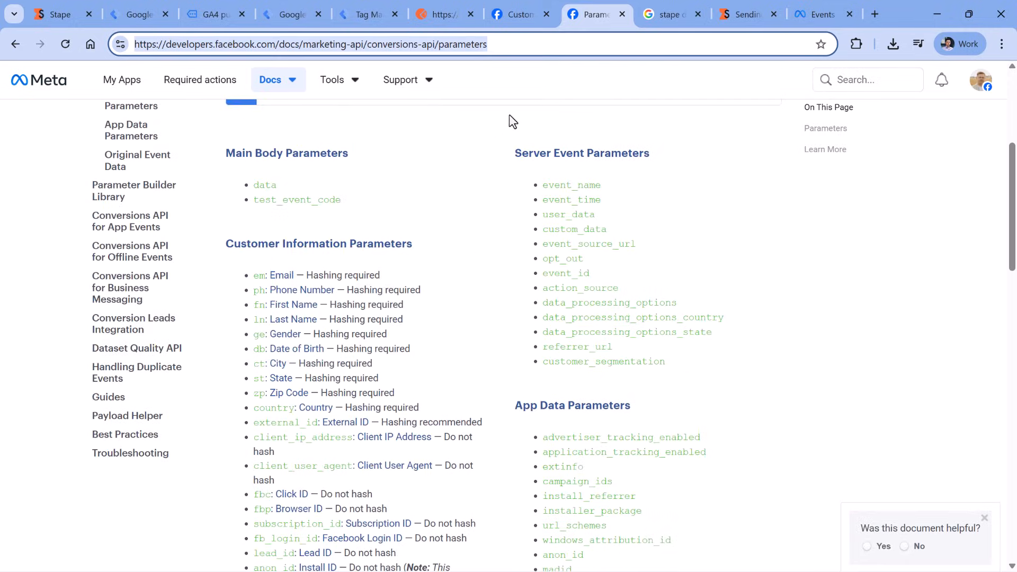
left_click(582, 231)
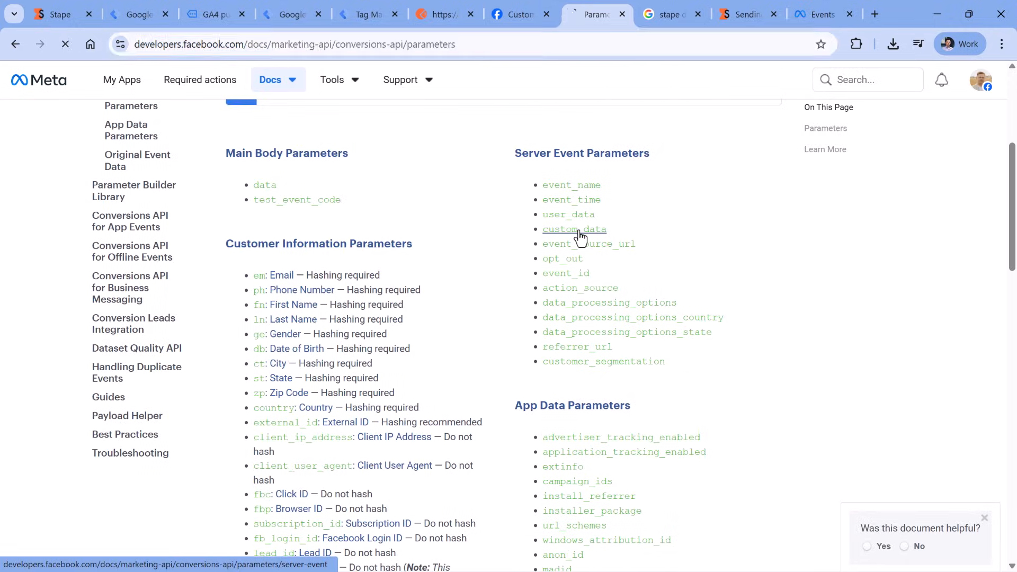
scroll(529, 158, "down", 20)
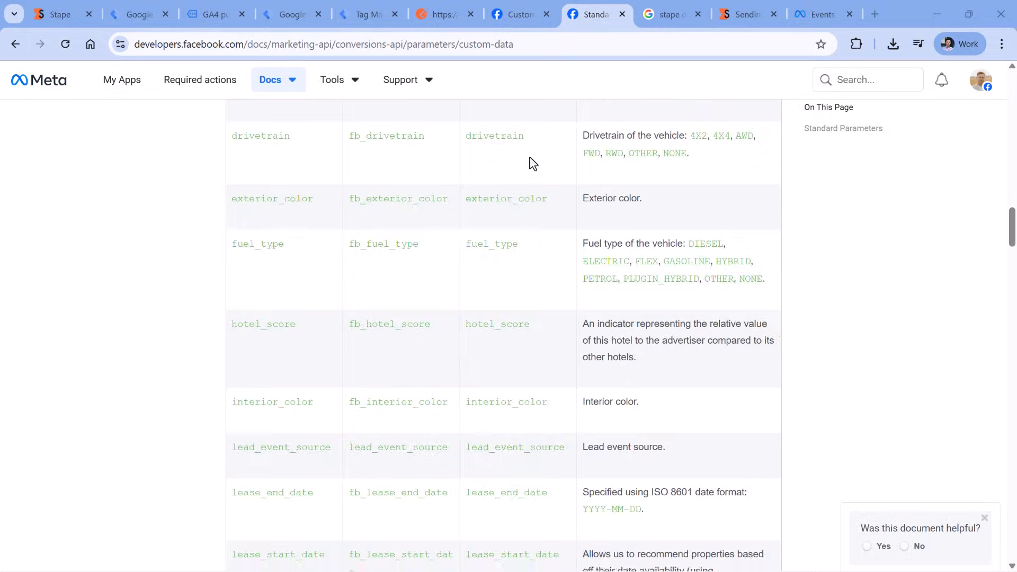
scroll(529, 158, "down", 15)
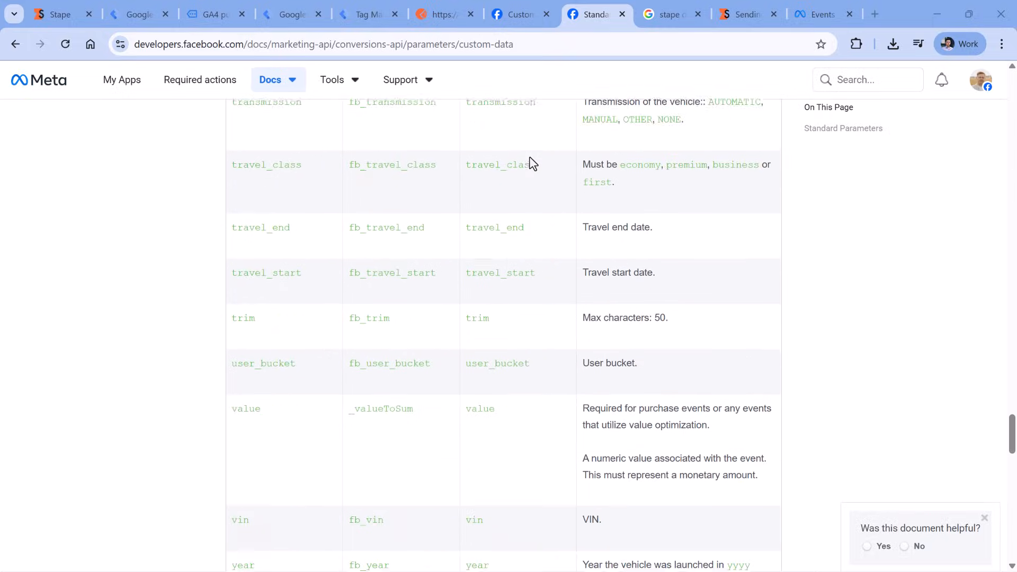
scroll(342, 278, "up", 4)
scroll(342, 279, "up", 1)
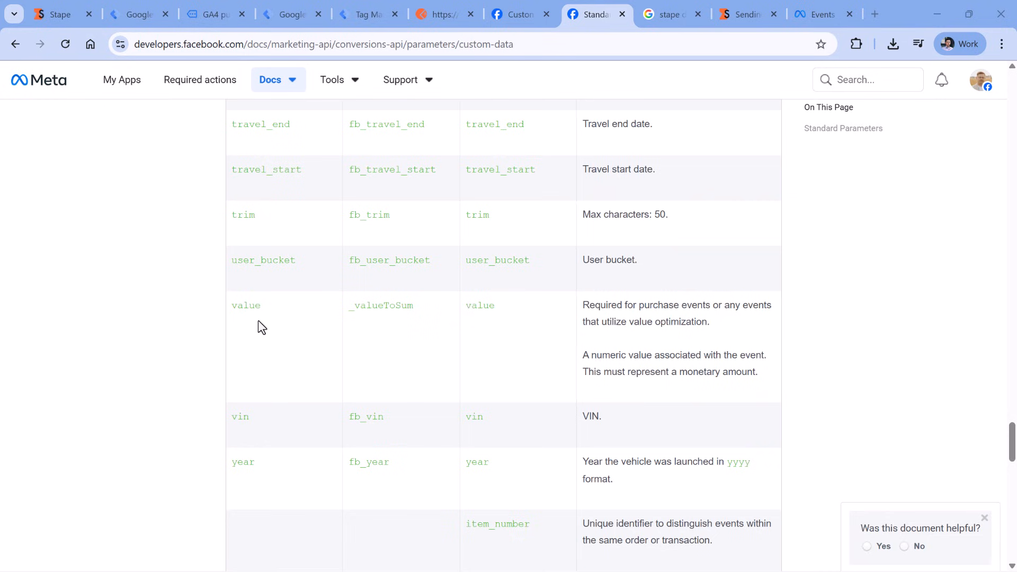
Examine purchase_details of the received webhook in the container preview for the field holding the order total
left_click(369, 14)
scroll(318, 338, "down", 6)
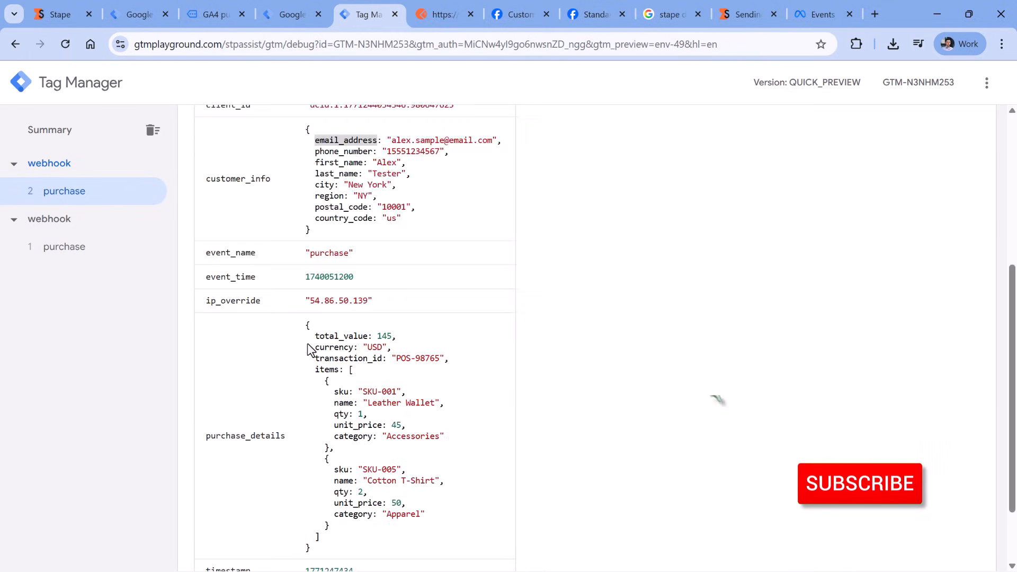
double_click(341, 248)
double_click(384, 249)
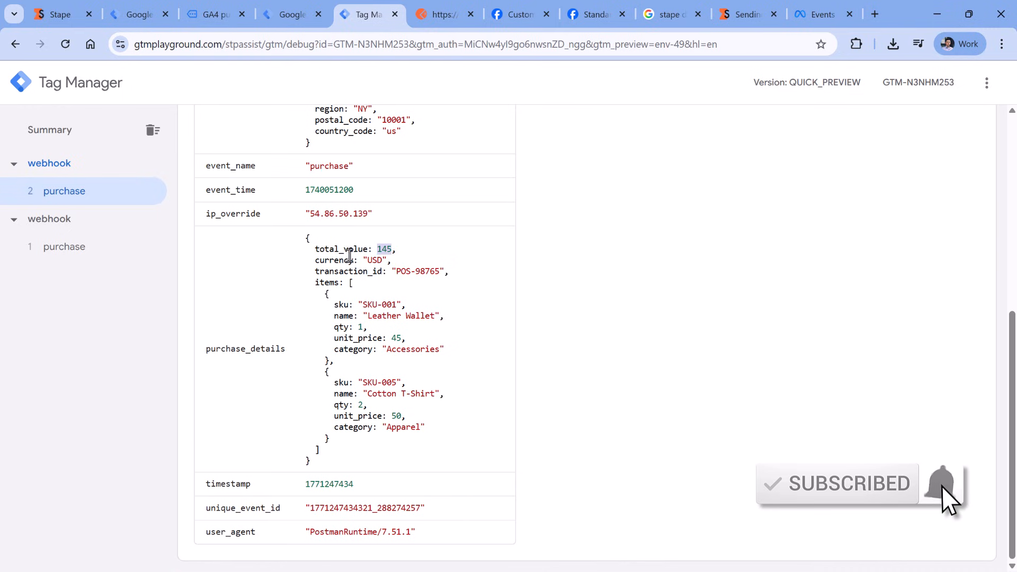
Add a custom data property named value, taking the parameter name from Meta's documentation
left_click(592, 14)
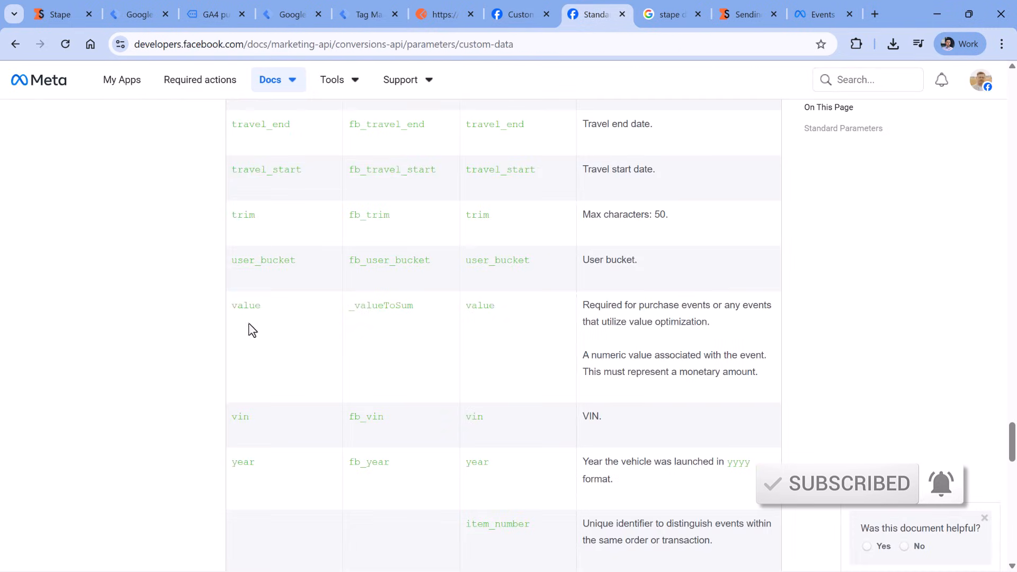
double_click(248, 310)
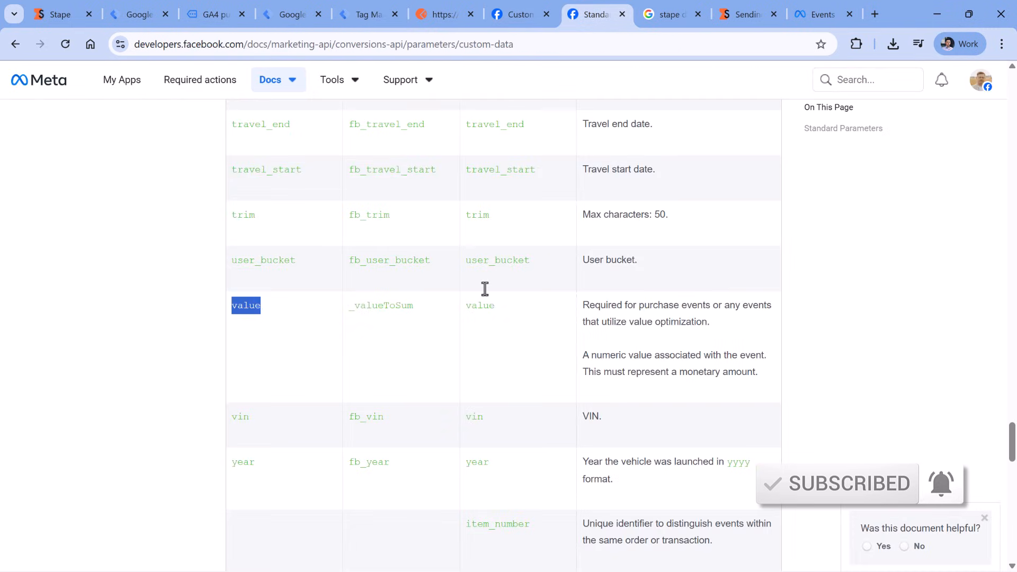
left_click(289, 12)
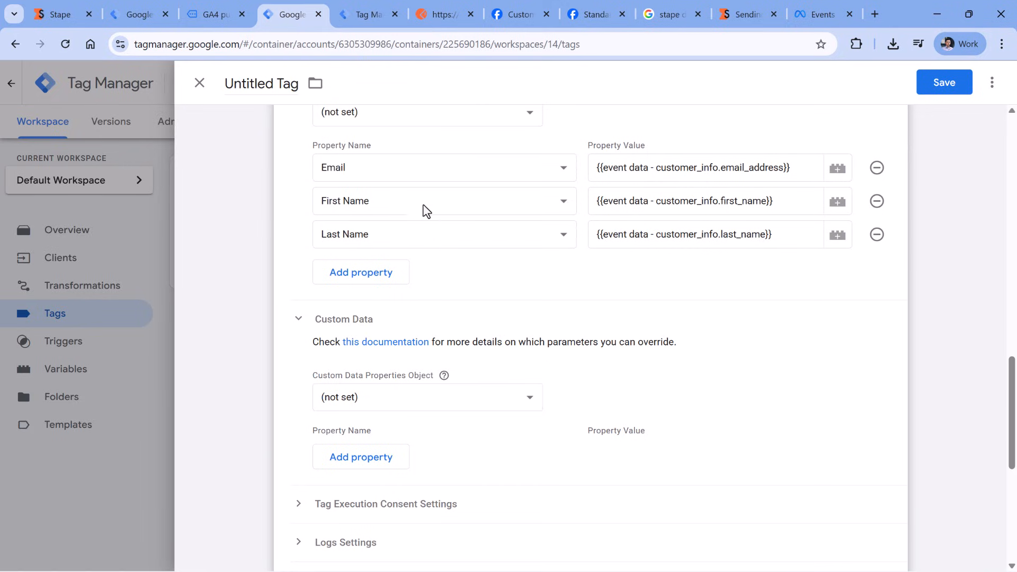
scroll(422, 209, "down", 3)
left_click(361, 319)
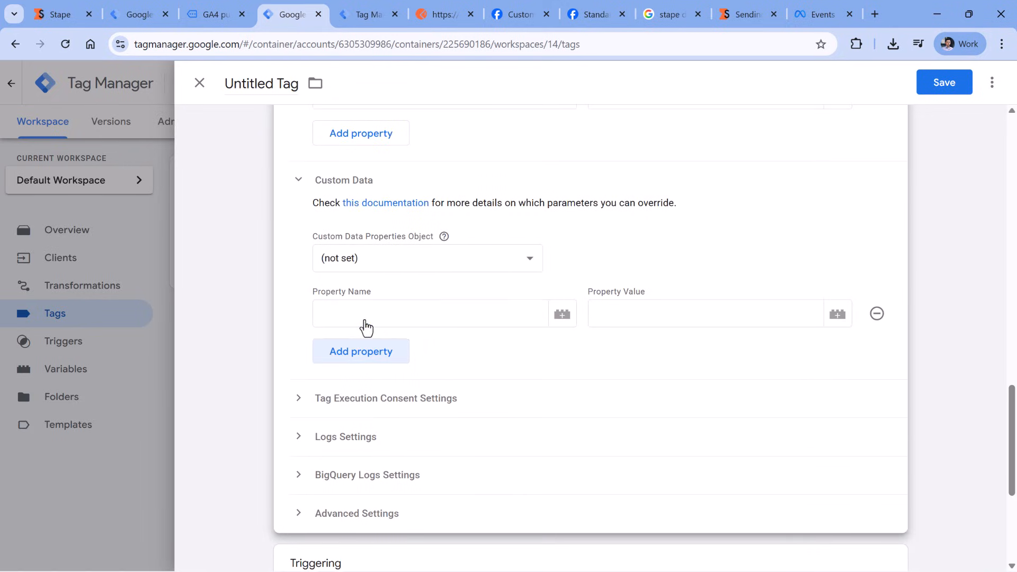
left_click(379, 312)
left_click(604, 316)
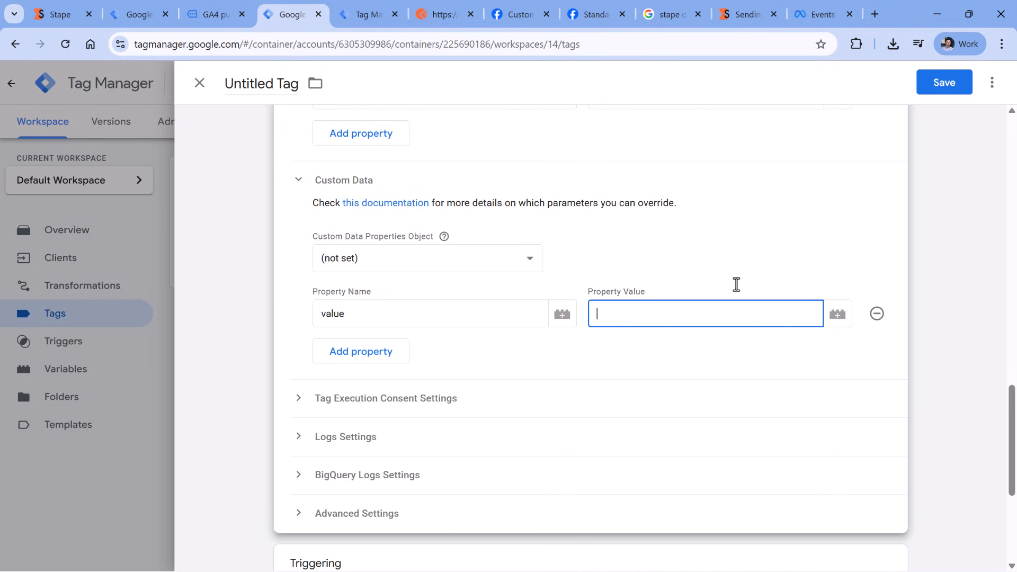
Start a new Event Data variable for the value property's value
left_click(838, 314)
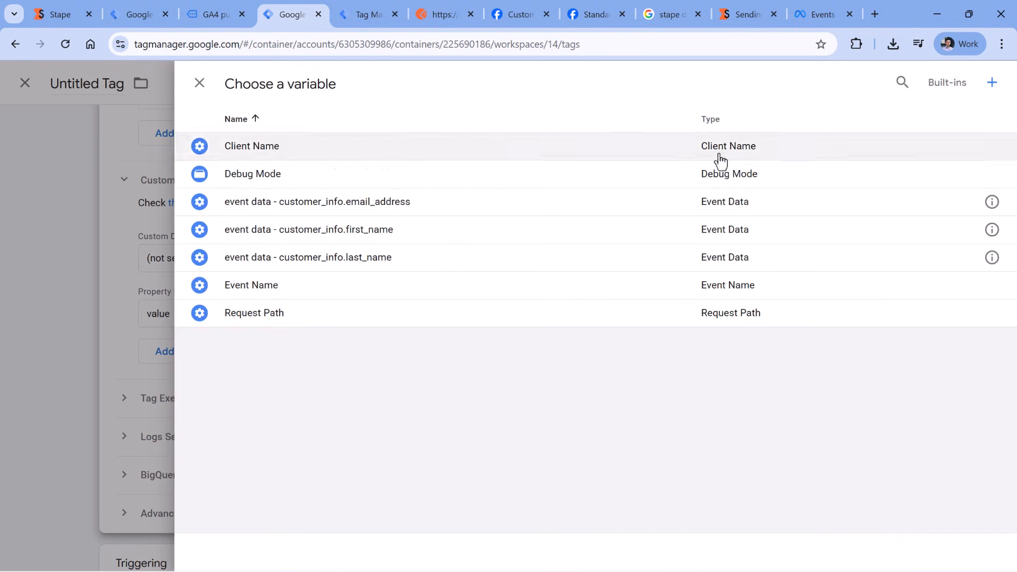
left_click(991, 82)
left_click(434, 225)
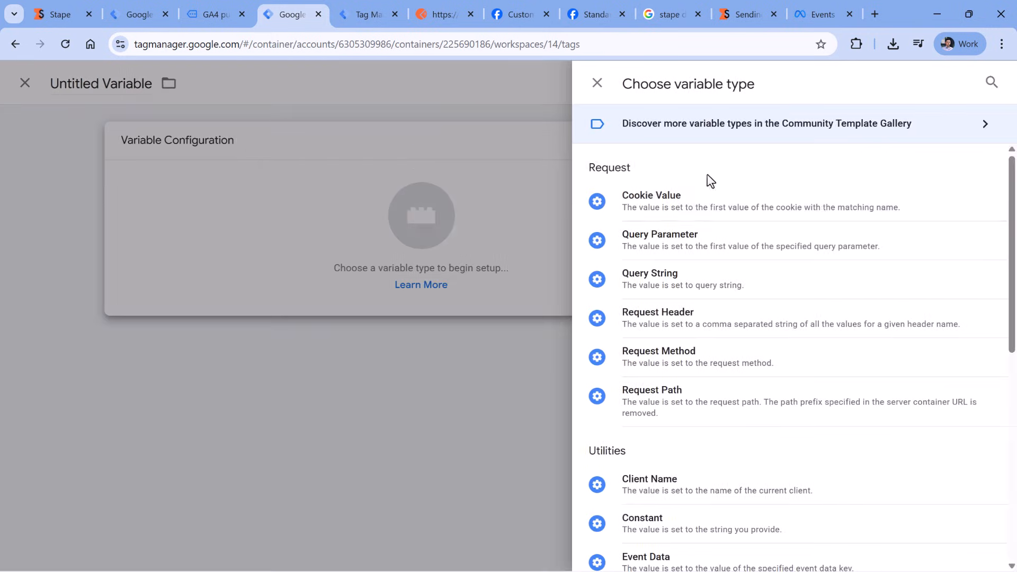
scroll(759, 226, "down", 5)
left_click(671, 279)
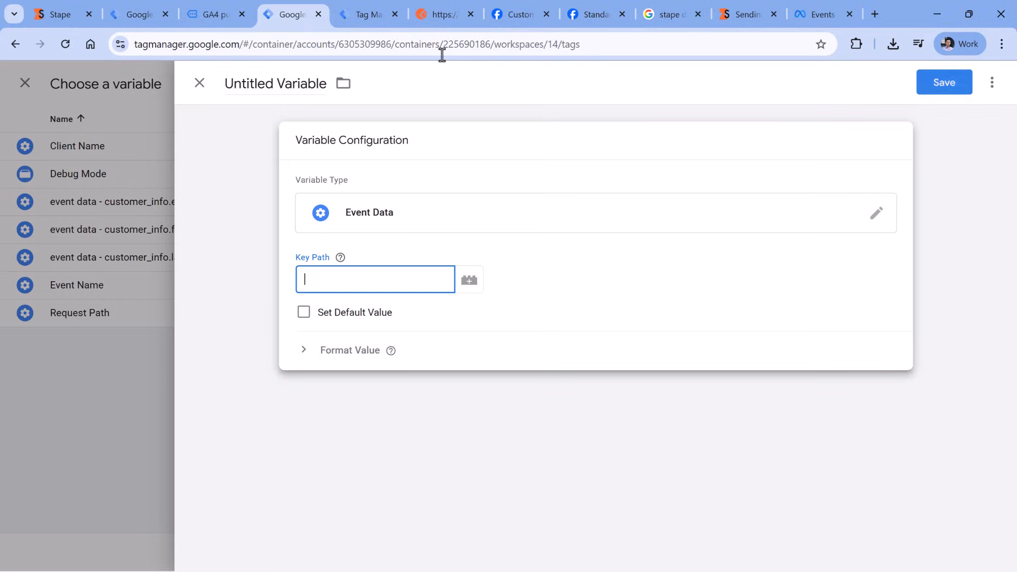
Set the variable's key path to purchase_details.total_value, copying the purchase_details key from the webhook's event data in the preview
left_click(368, 14)
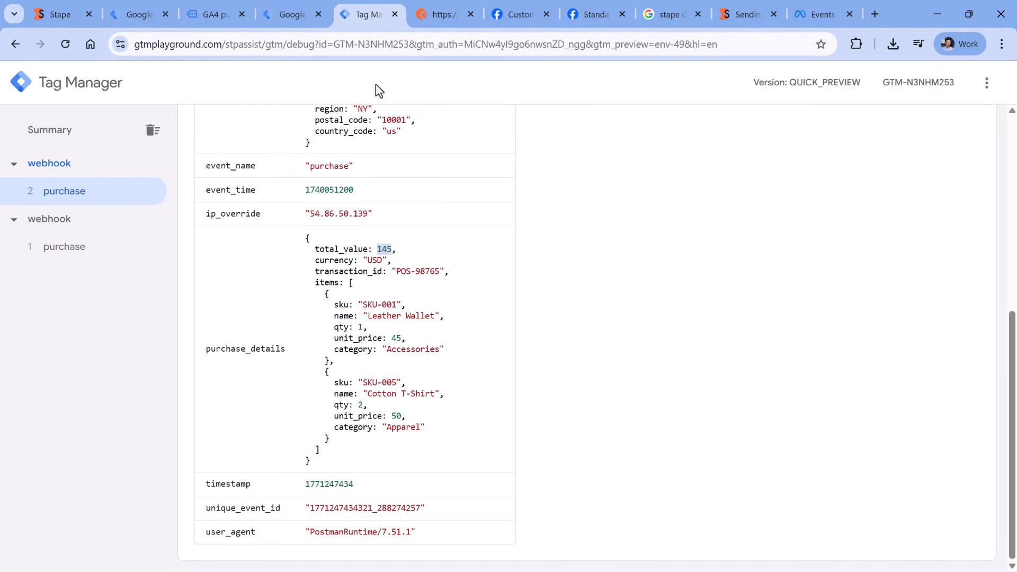
double_click(260, 349)
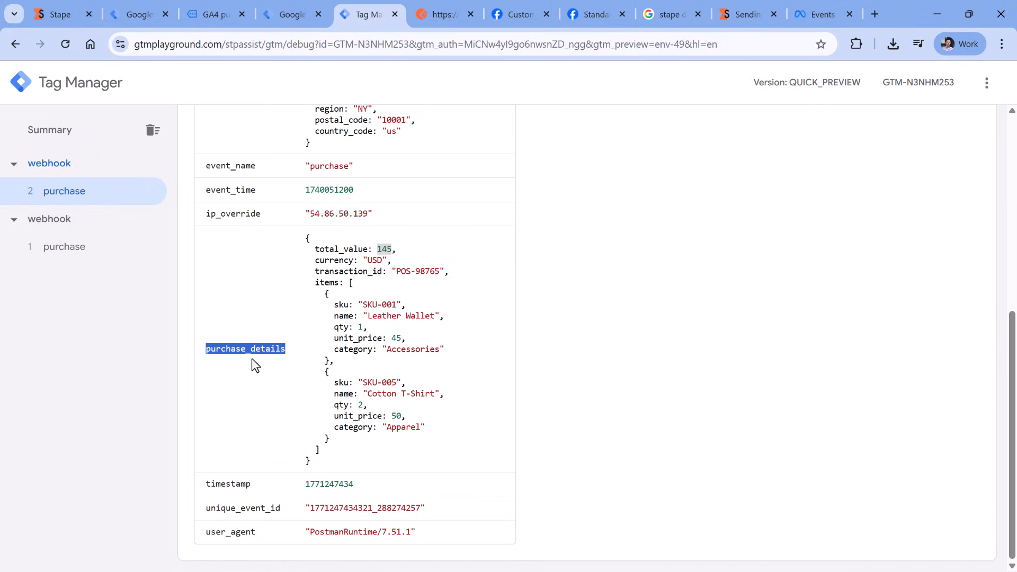
right_click(250, 351)
left_click(281, 368)
left_click(292, 15)
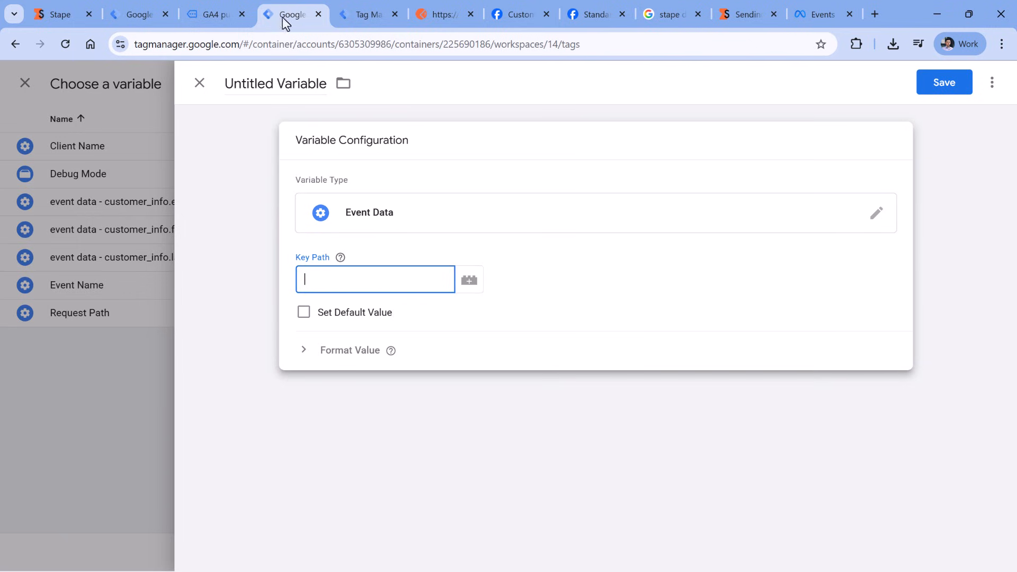
left_click(371, 279)
key("ctrl+v")
Save the variable as "event data - purchase_details.total_value" and assign it to the value property
left_click(265, 86)
type("e")
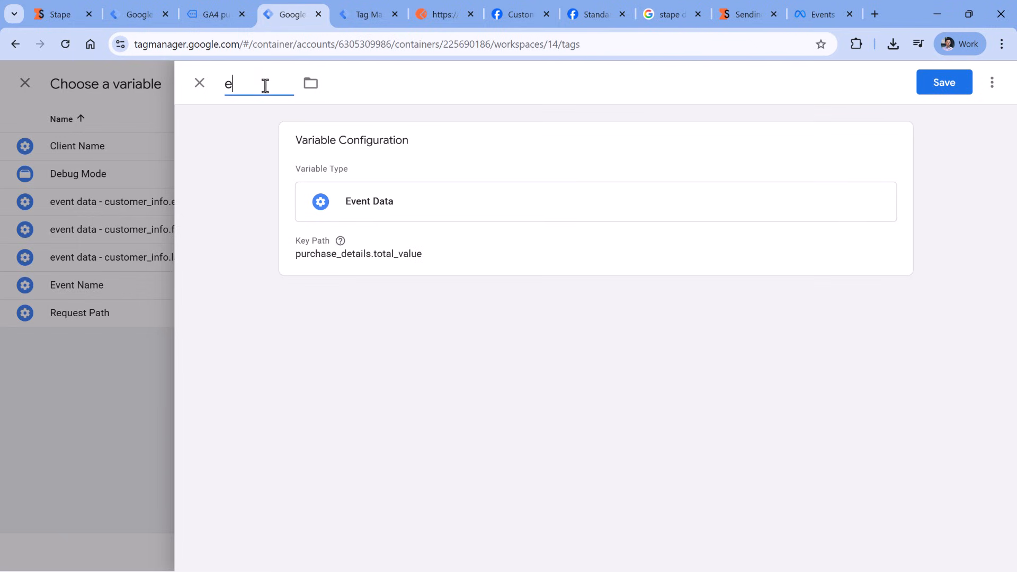
type("vent data -")
key("ctrl+v")
left_click(943, 83)
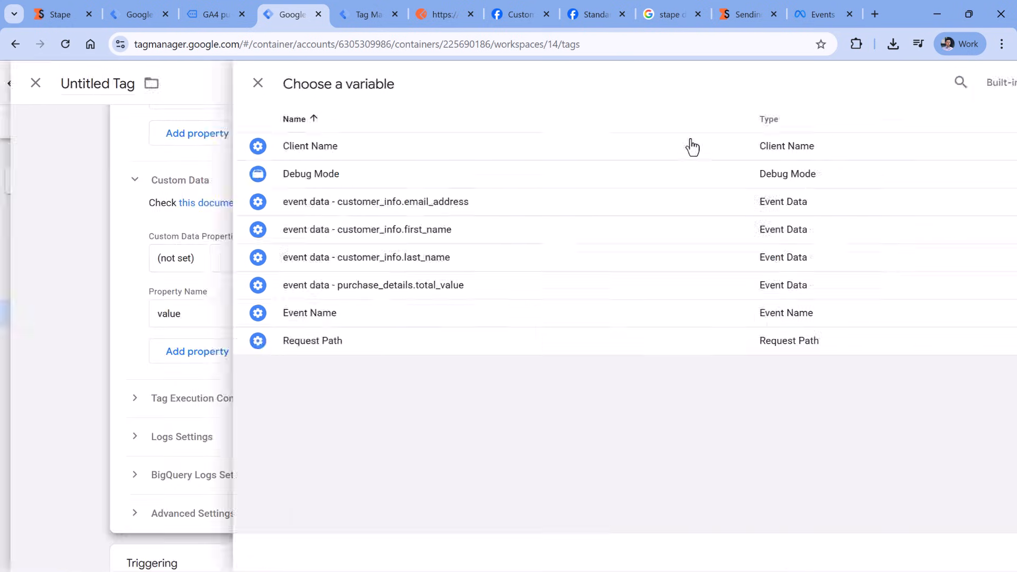
left_click(689, 285)
Look up the contents parameter in Meta's custom data documentation and examine the fields available for its JSON objects
left_click(366, 8)
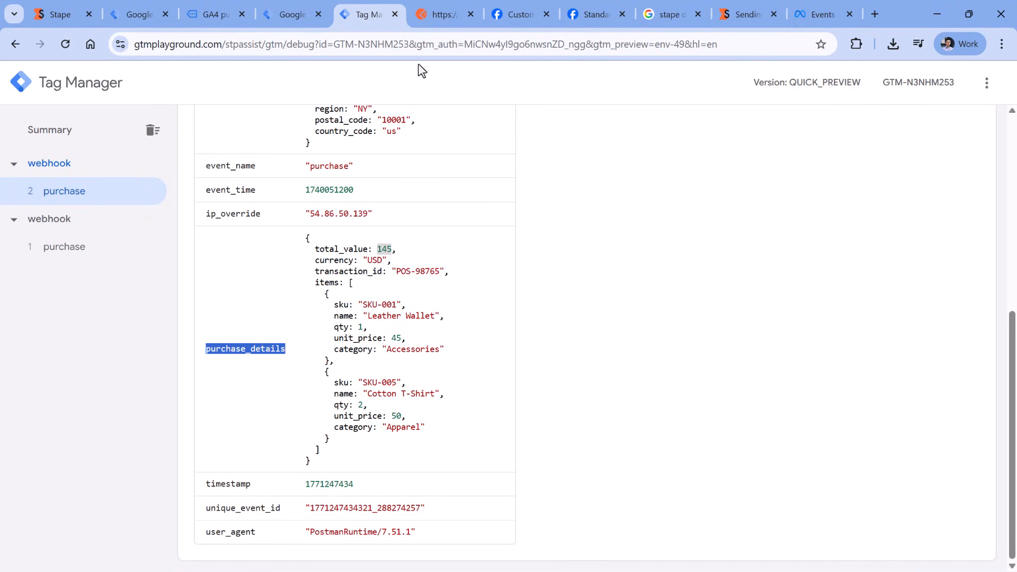
left_click(589, 6)
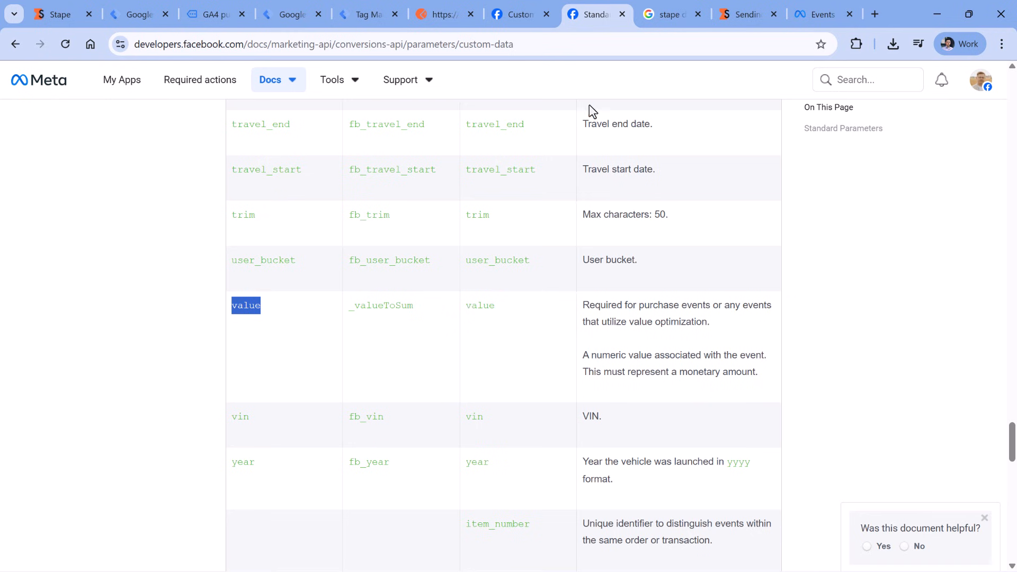
scroll(571, 231, "up", 20)
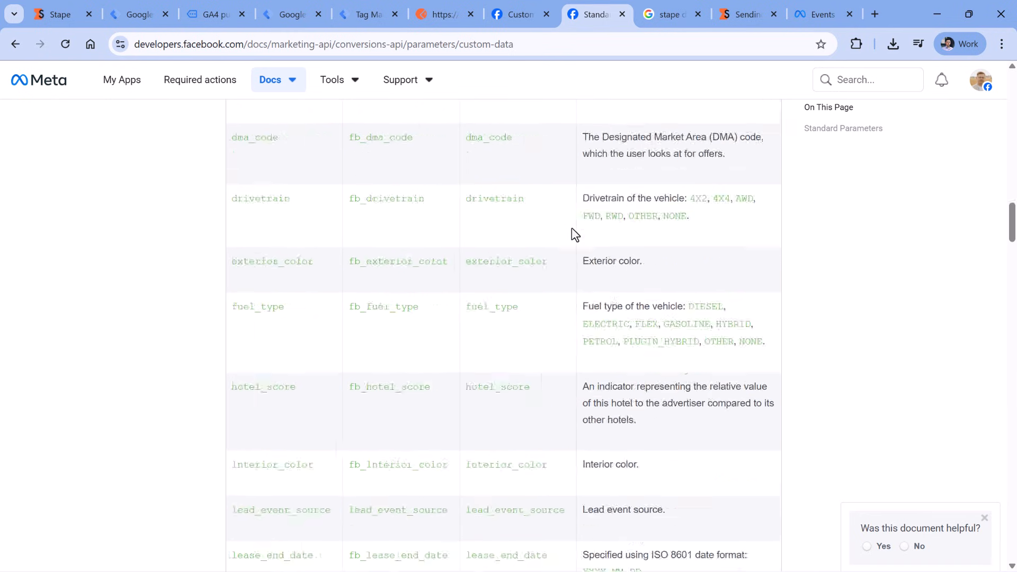
scroll(575, 234, "up", 12)
scroll(575, 234, "down", 4)
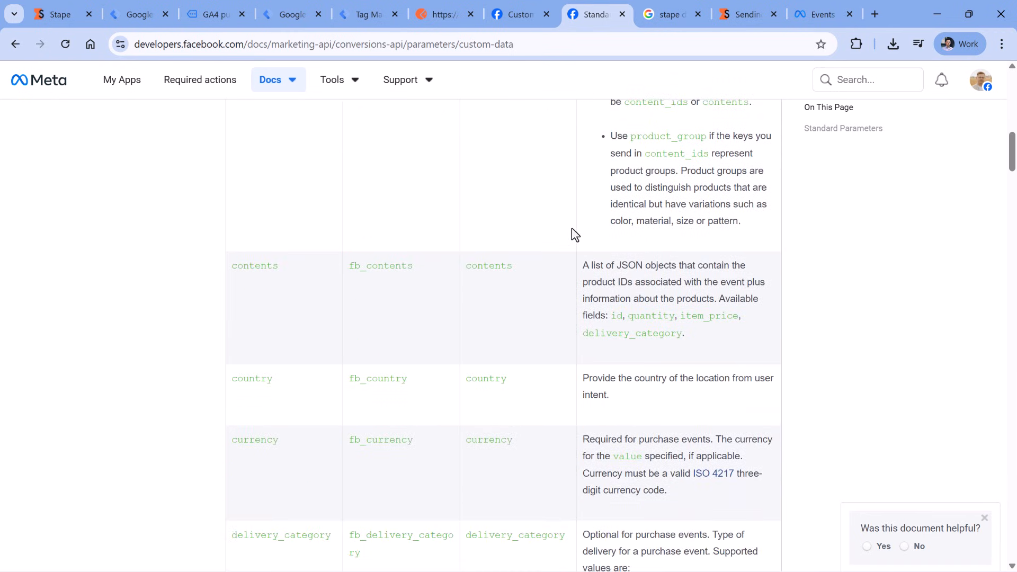
double_click(260, 267)
left_click(623, 317)
double_click(706, 318)
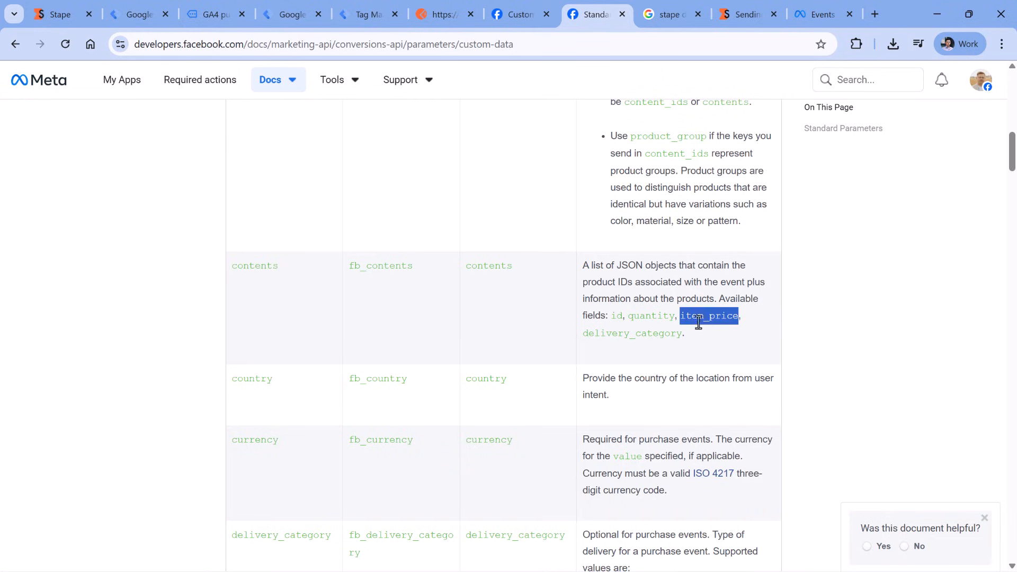
left_click(673, 334)
double_click(664, 332)
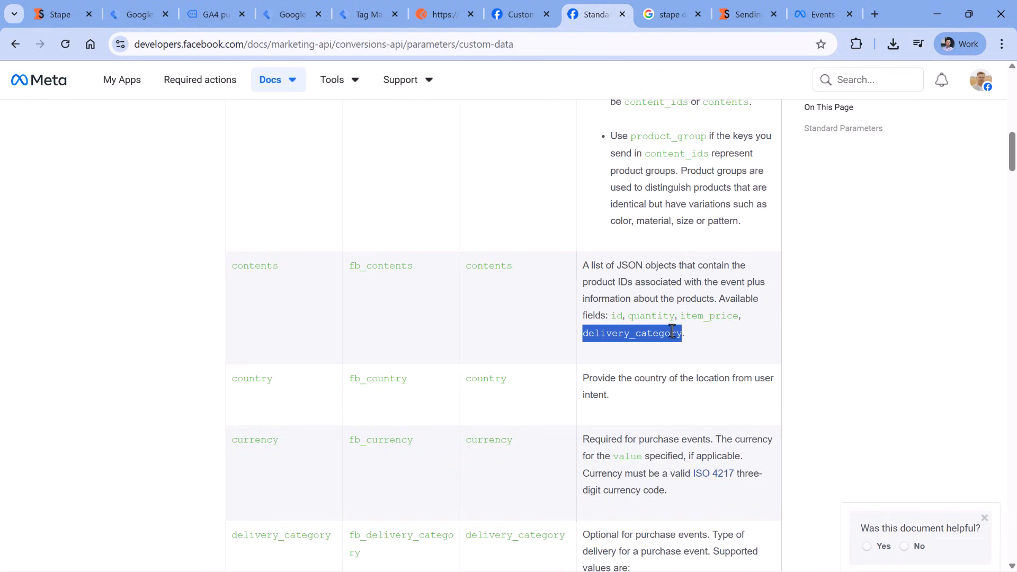
left_click(699, 342)
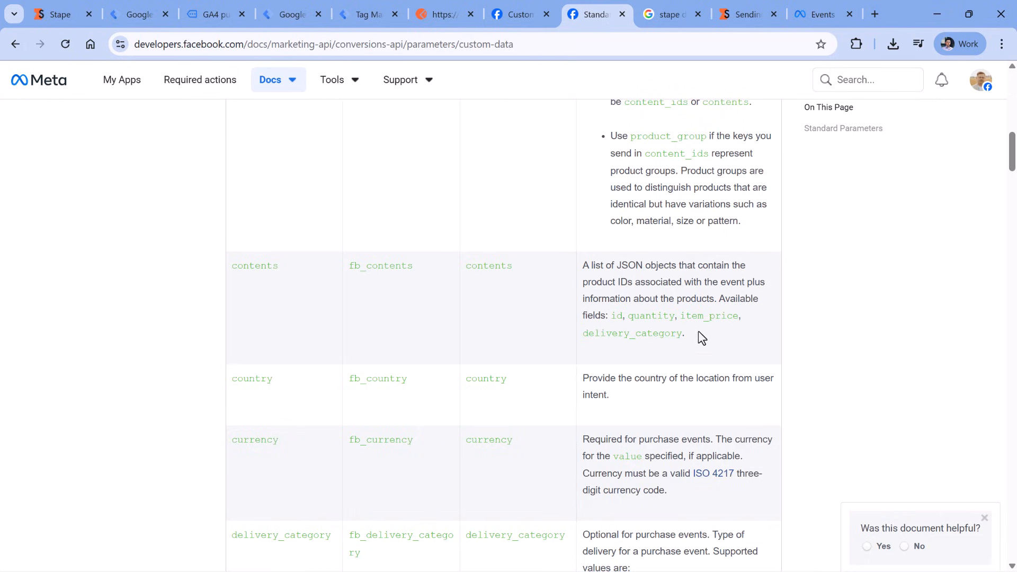
left_click_drag(739, 313, 612, 315)
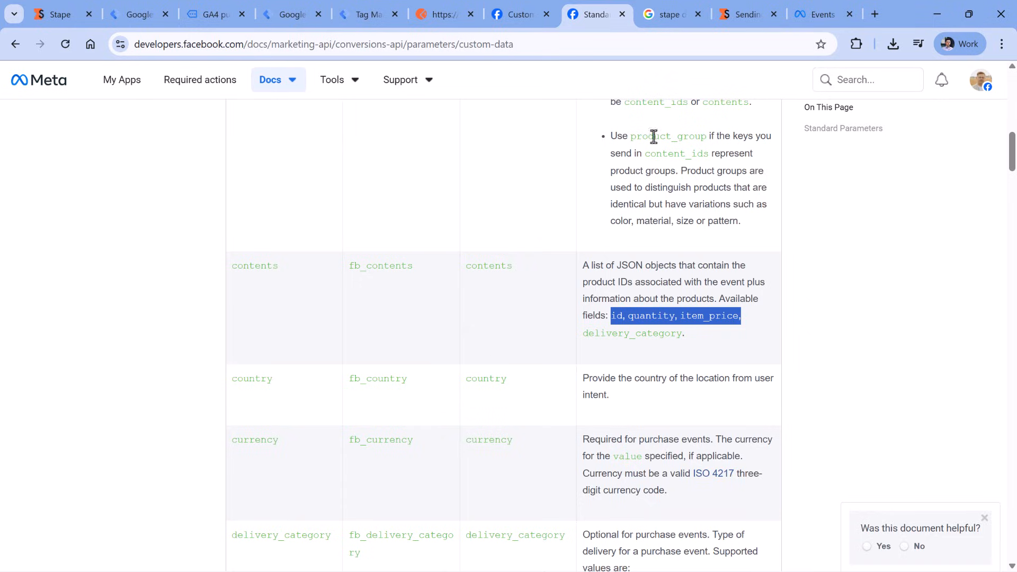
Compare the items array's keys in the webhook's purchase_details with the contents fields id, quantity and item_price in Meta's documentation
left_click(365, 15)
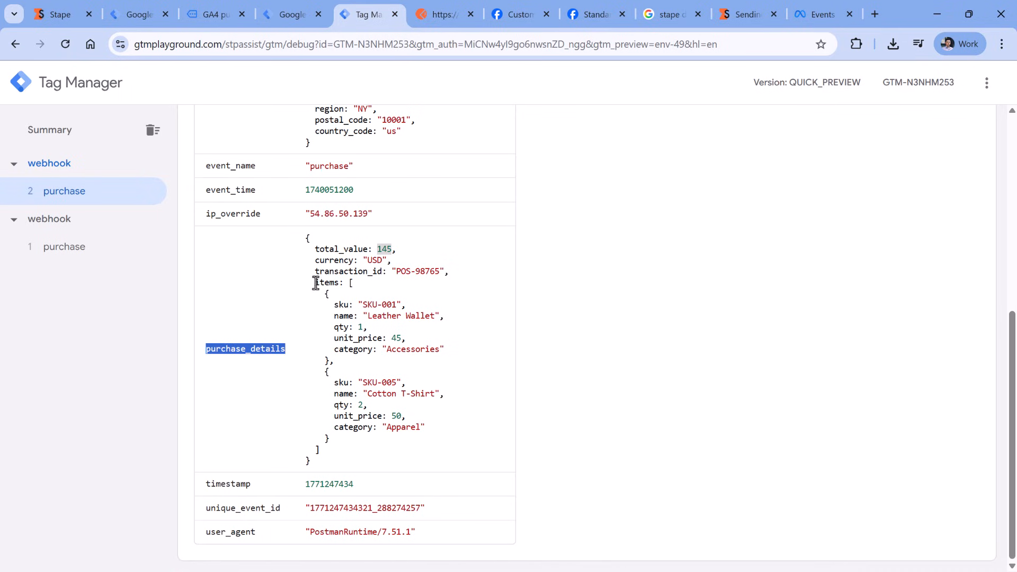
left_click_drag(316, 283, 332, 445)
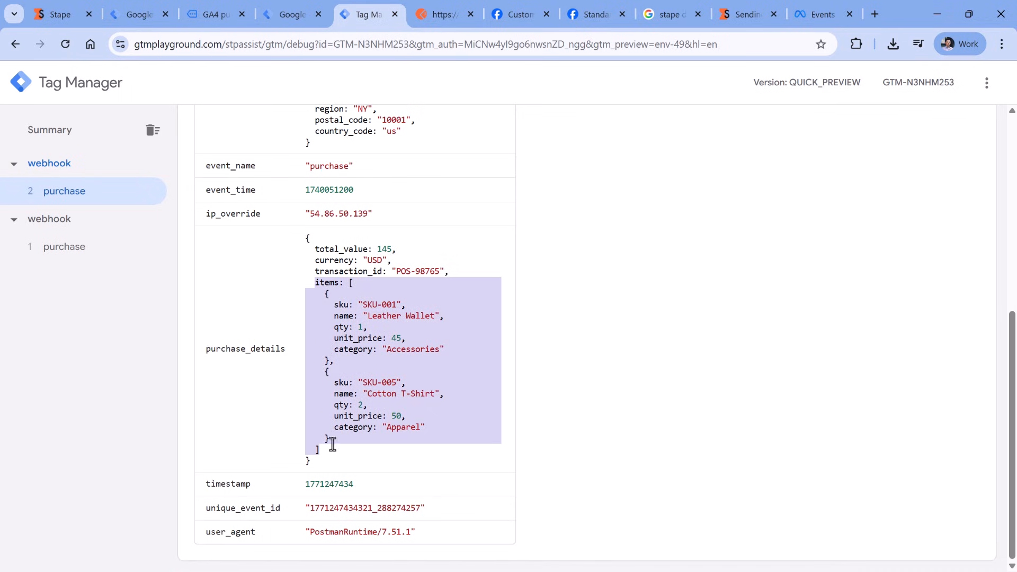
left_click(354, 312)
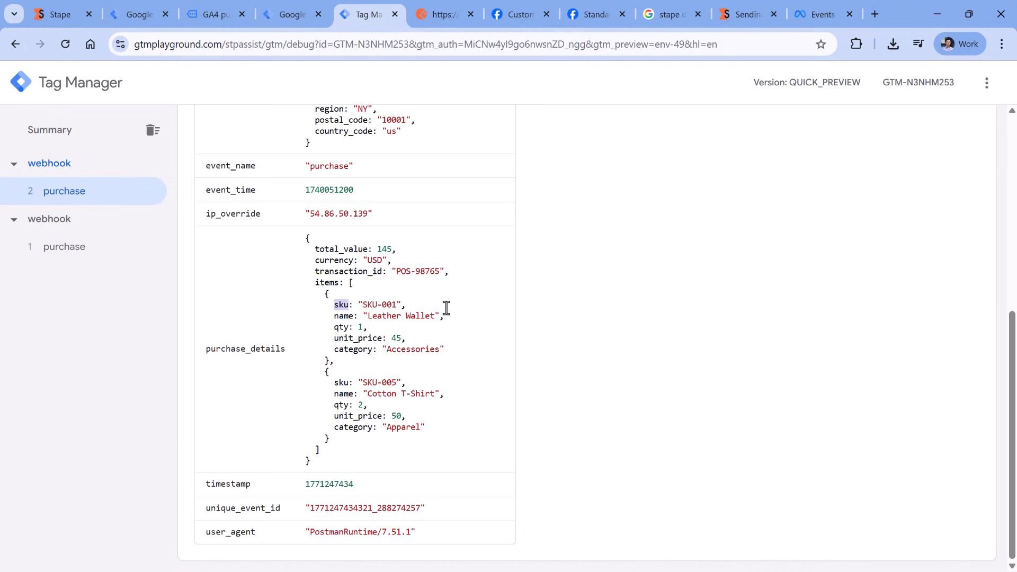
double_click(341, 327)
double_click(360, 339)
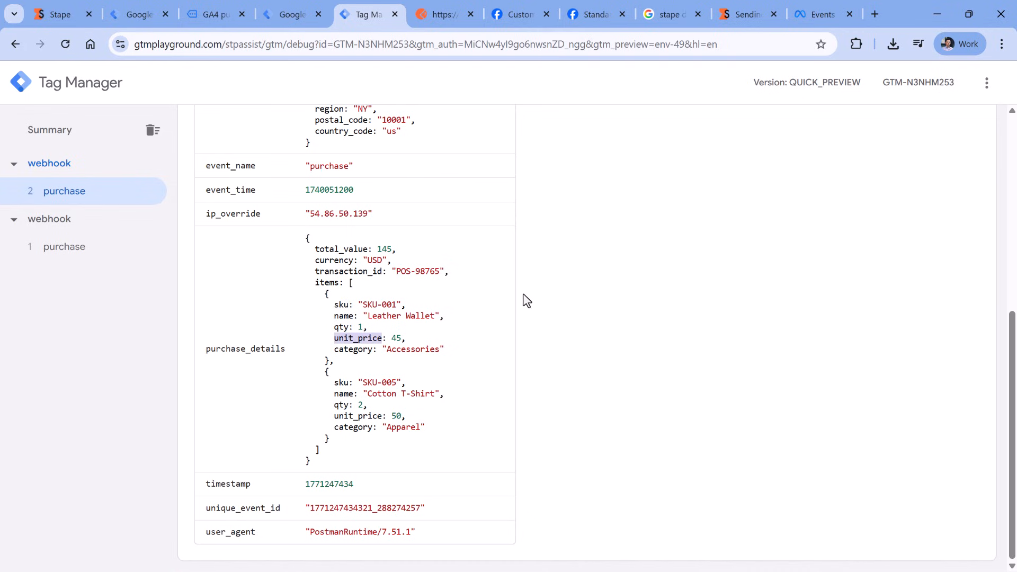
left_click(464, 298)
left_click_drag(316, 284, 321, 449)
left_click(588, 14)
left_click(584, 268)
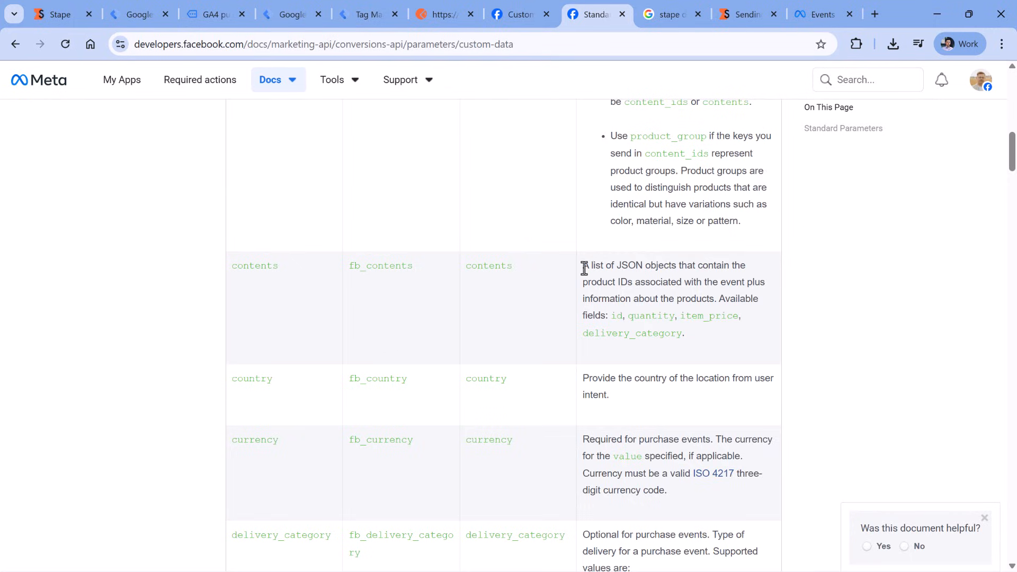
left_click_drag(611, 316, 737, 316)
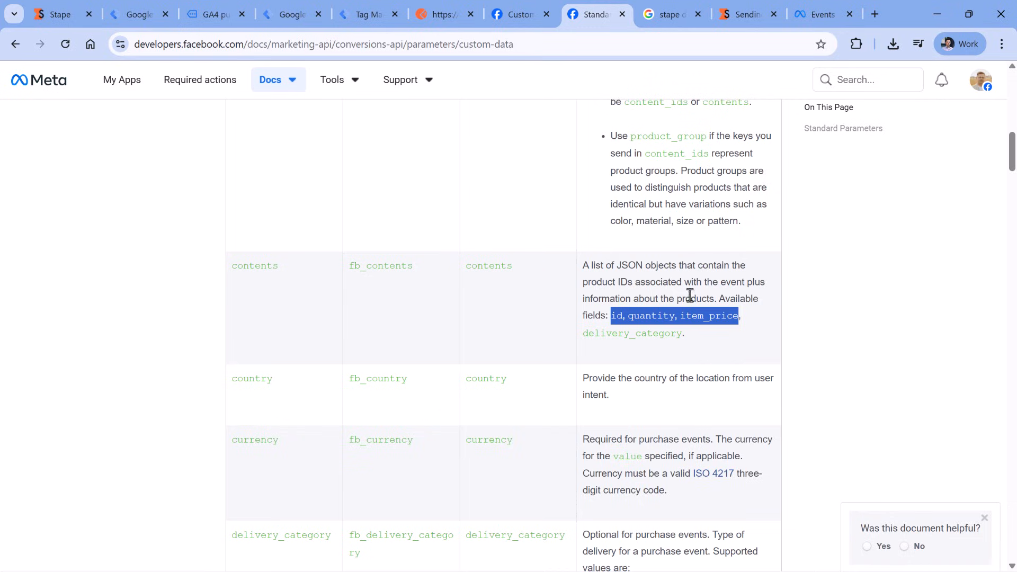
left_click(369, 16)
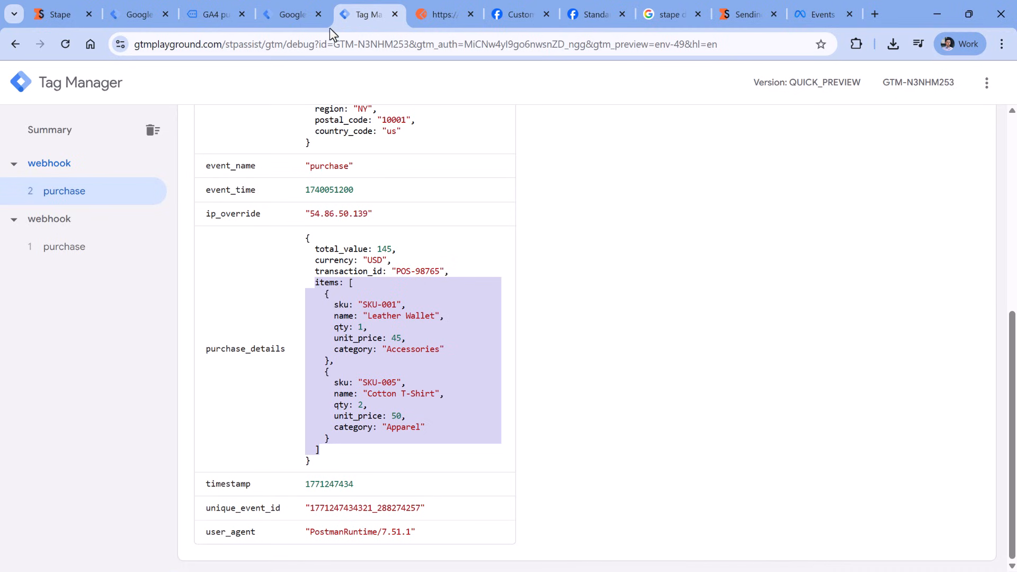
Save the tag without a trigger under the name "Facebook - purchase from pos"
key("ctrl+shift+Tab")
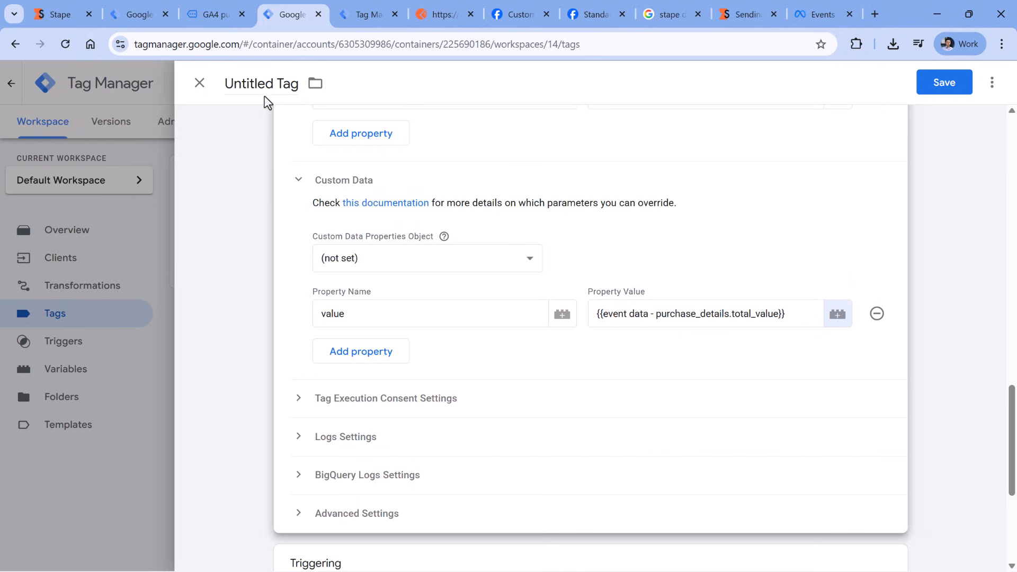
left_click(935, 91)
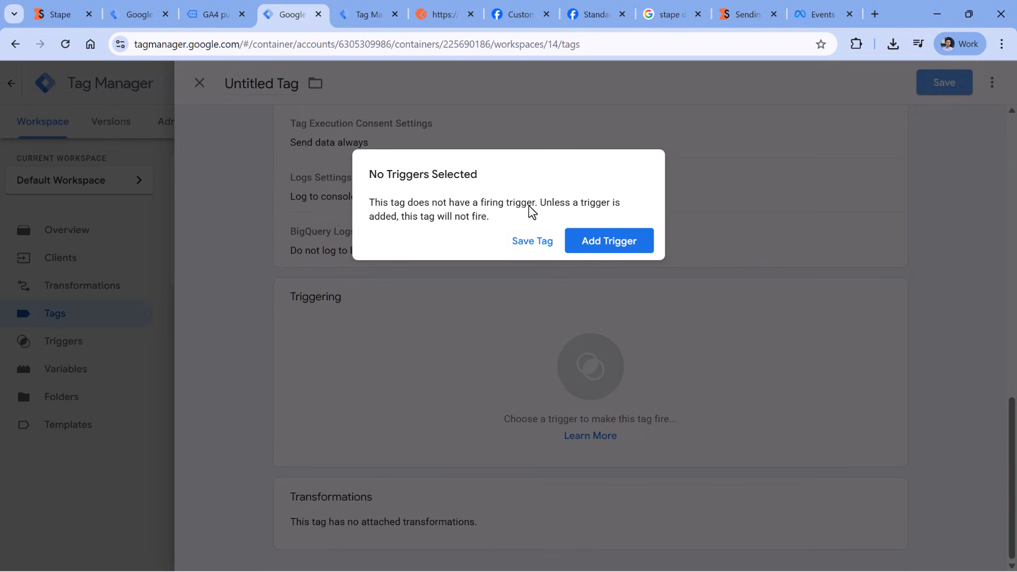
left_click(531, 243)
type("Faceb")
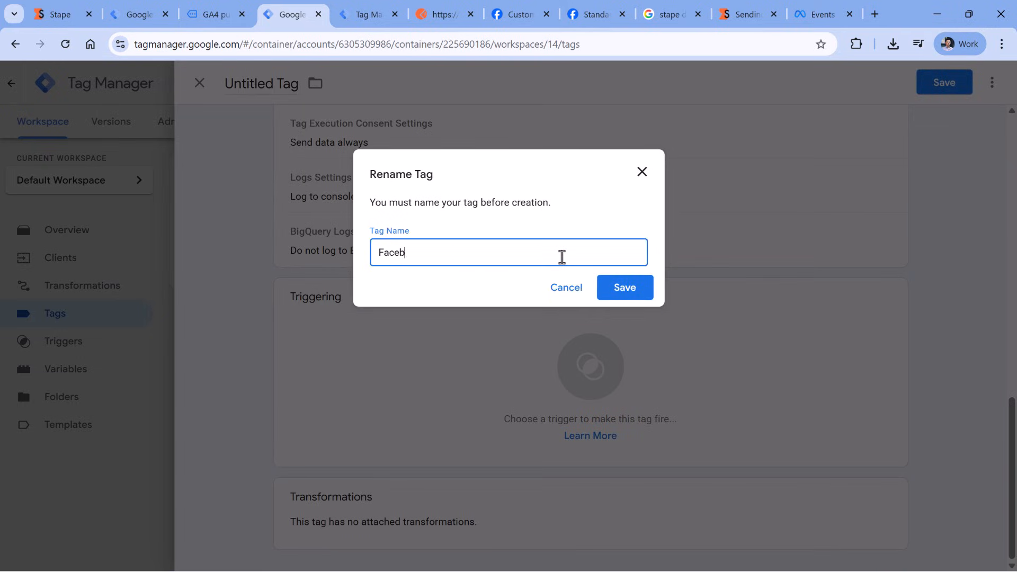
type("bok")
key("BackSpace")
key("BackSpace")
key("BackSpace")
key("BackSpace")
type("ook - purch")
key("Return")
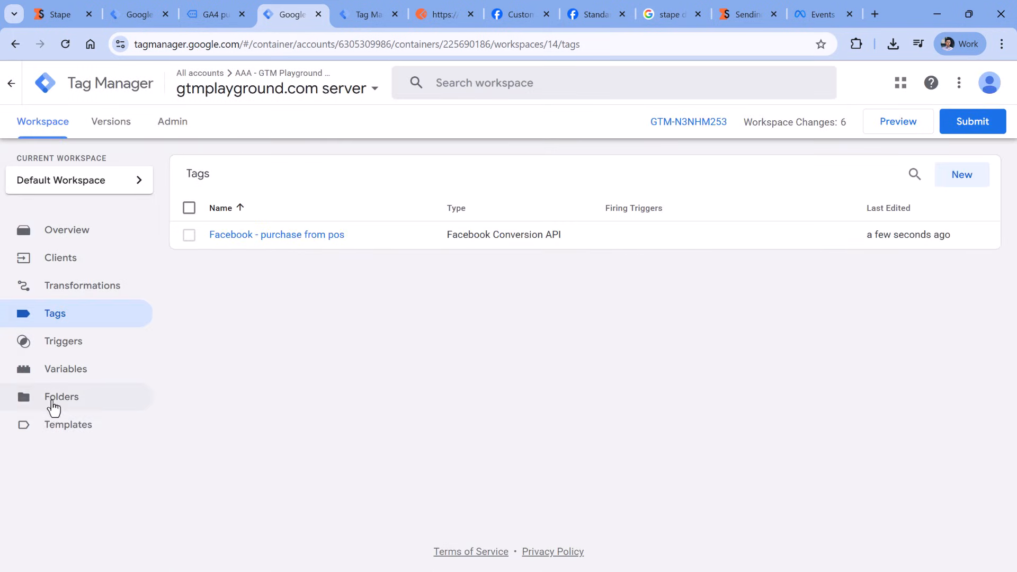
Find the Array Map variable template by Sogody in the Community Template Gallery and add it to the workspace
left_click(58, 425)
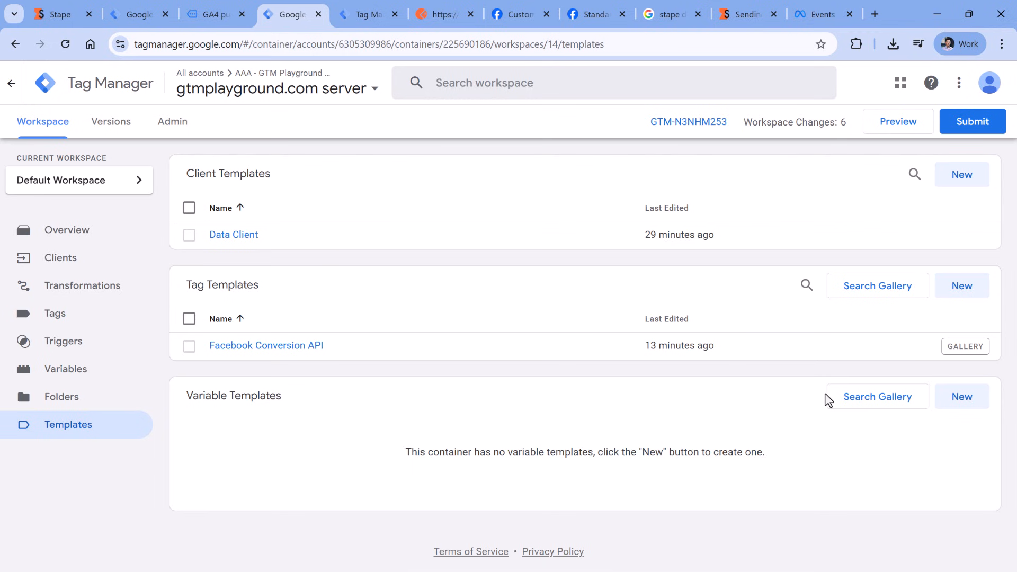
left_click(880, 403)
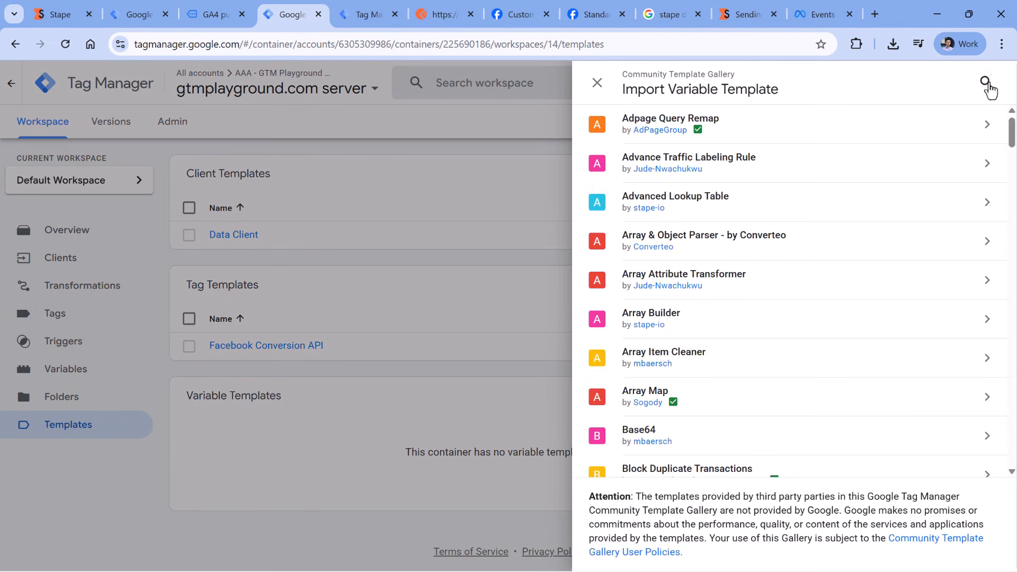
left_click(986, 83)
type("array map")
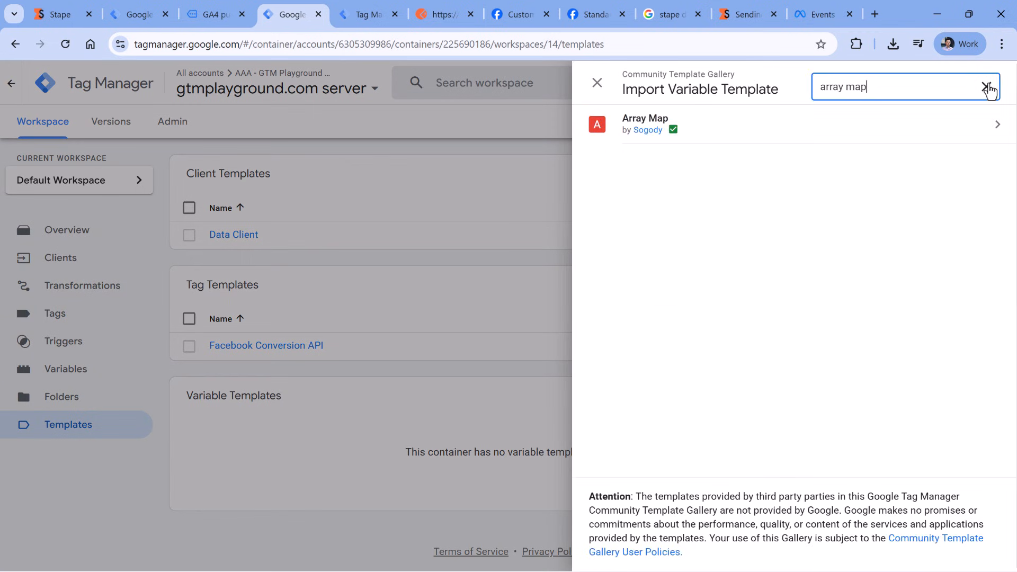
left_click(776, 135)
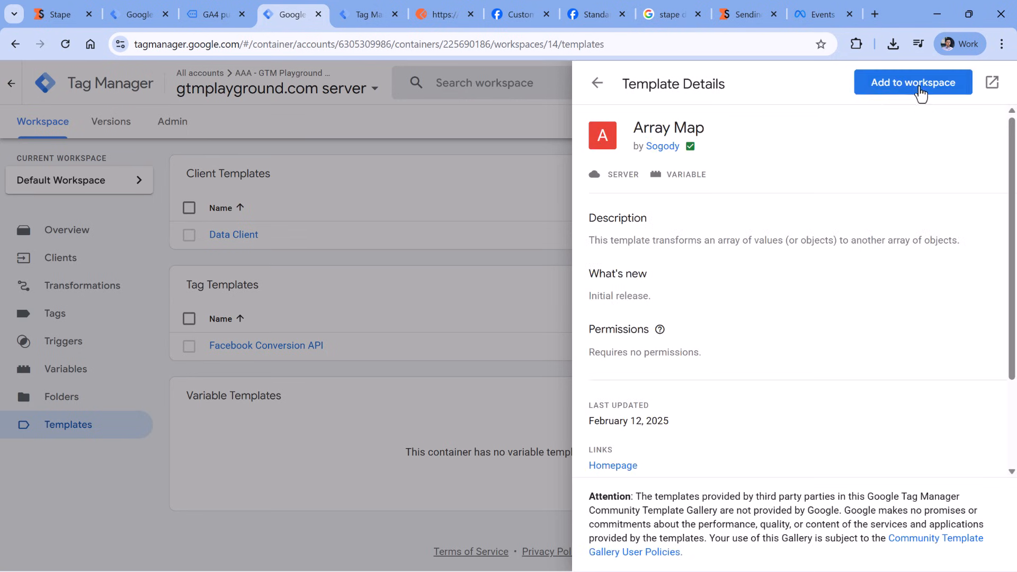
left_click(913, 87)
left_click(692, 258)
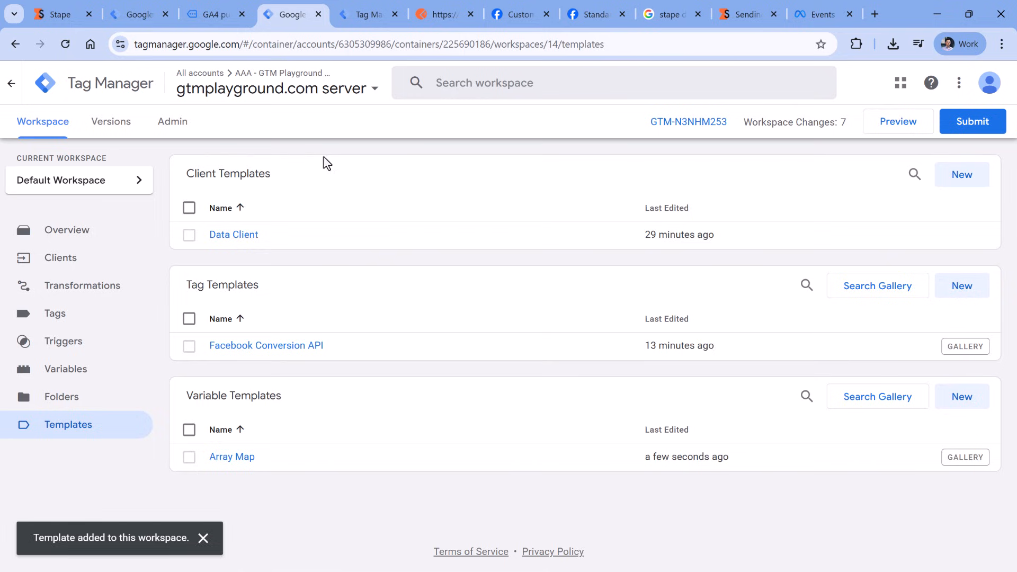
Create a new user-defined variable of type Array Map
left_click(66, 371)
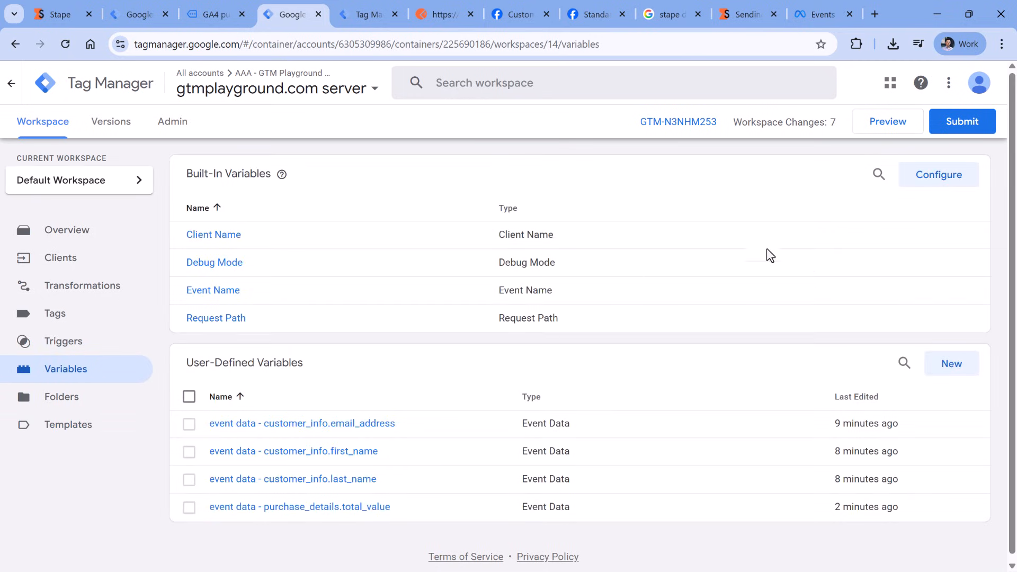
left_click(953, 371)
left_click(507, 267)
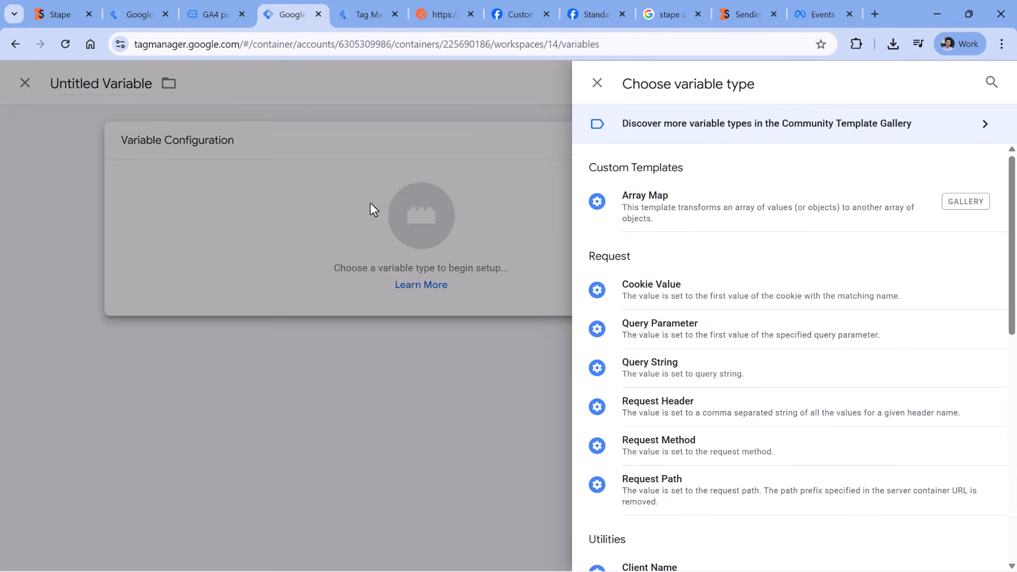
left_click(665, 217)
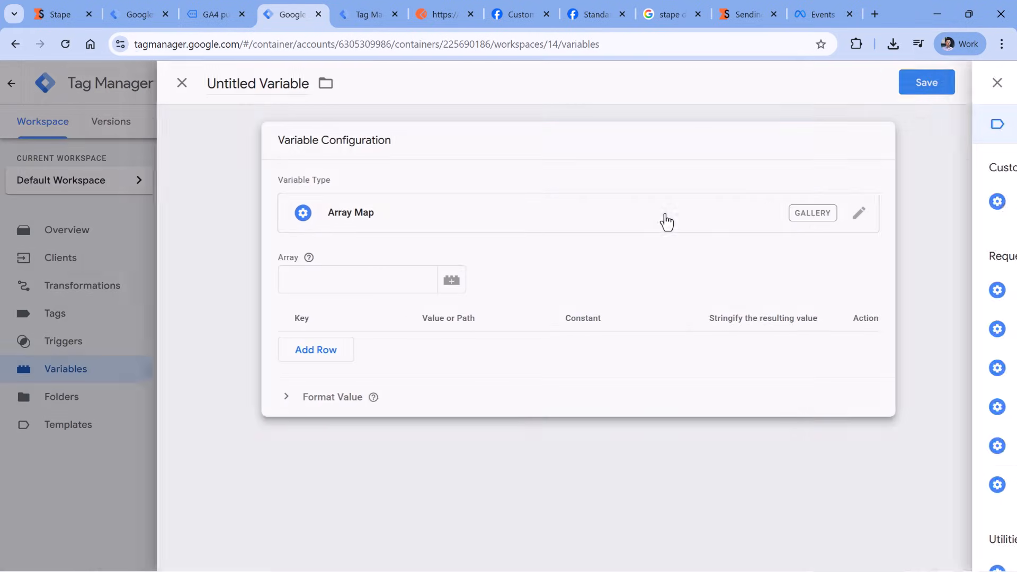
left_click(385, 275)
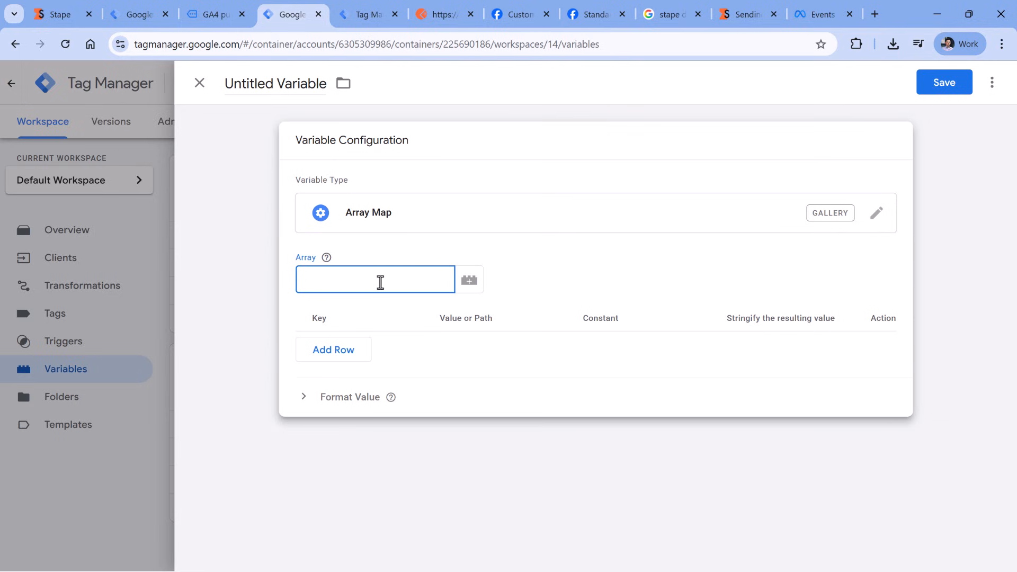
Examine the items array nested under purchase_details in the webhook's event data in the preview
left_click(367, 15)
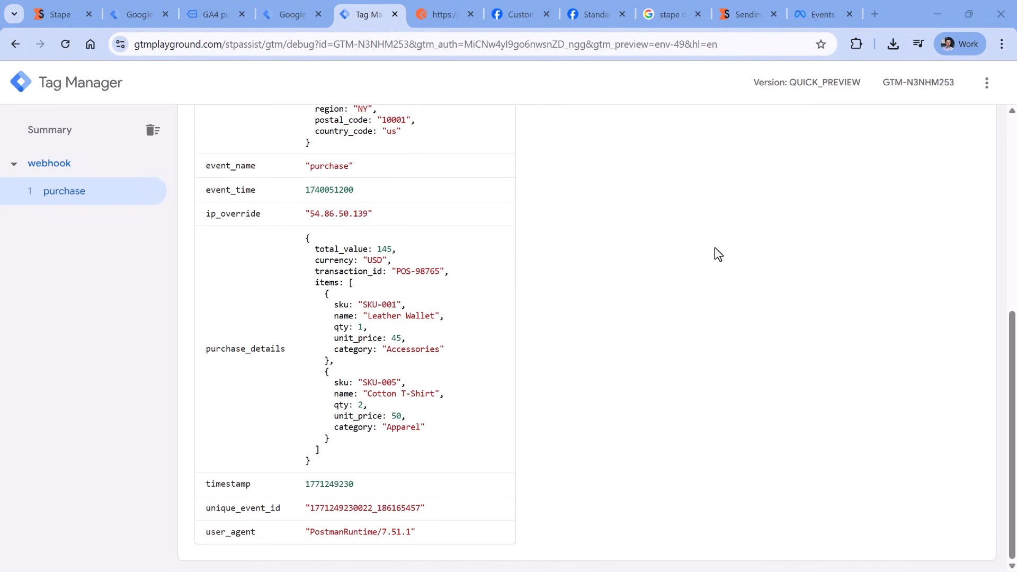
left_click_drag(316, 282, 324, 450)
left_click(324, 440)
double_click(243, 351)
double_click(327, 283)
left_click_drag(349, 283, 322, 450)
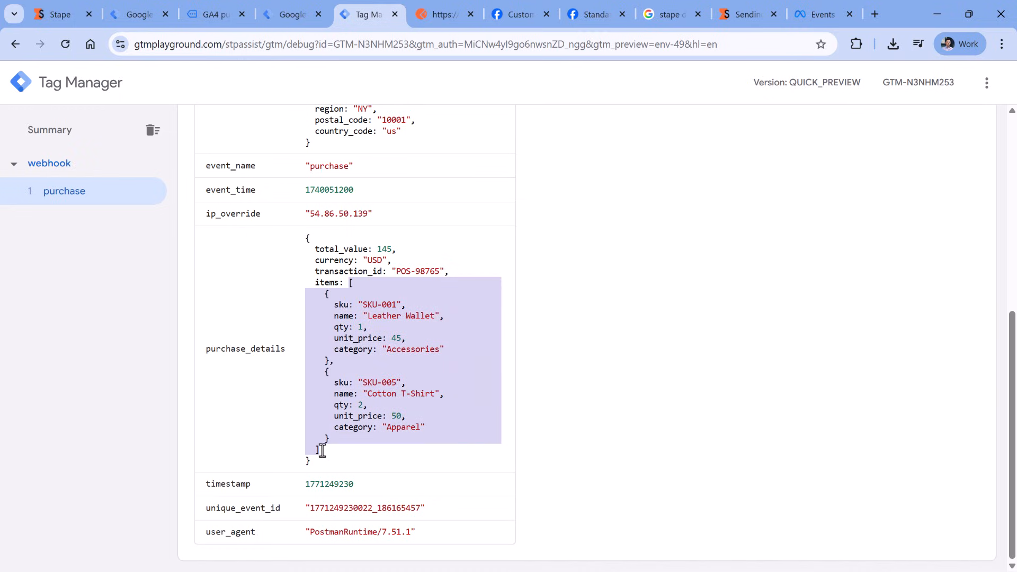
Create a new Event Data variable as the source for the Array Map variable's array
left_click(290, 15)
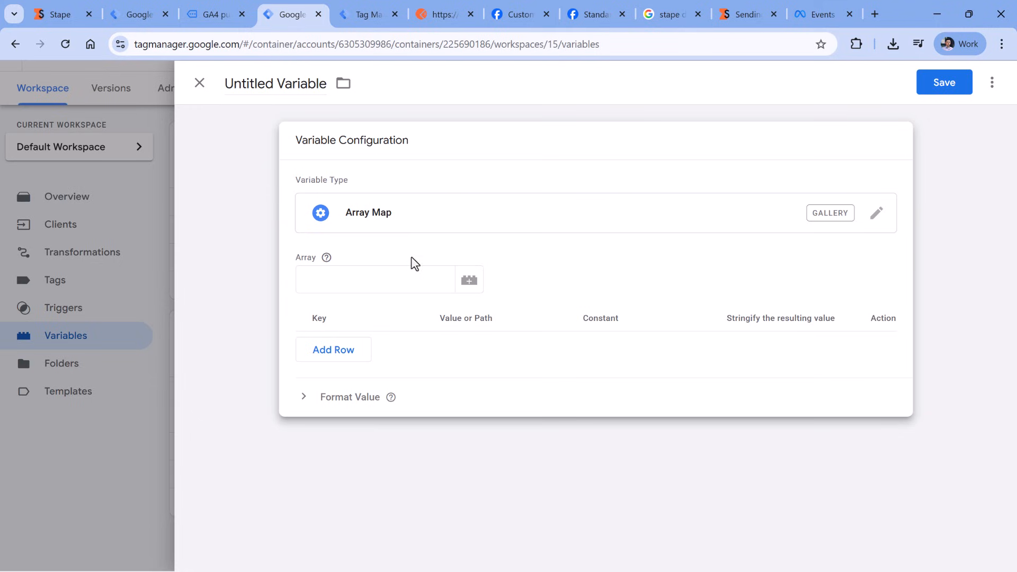
left_click(434, 279)
left_click(468, 280)
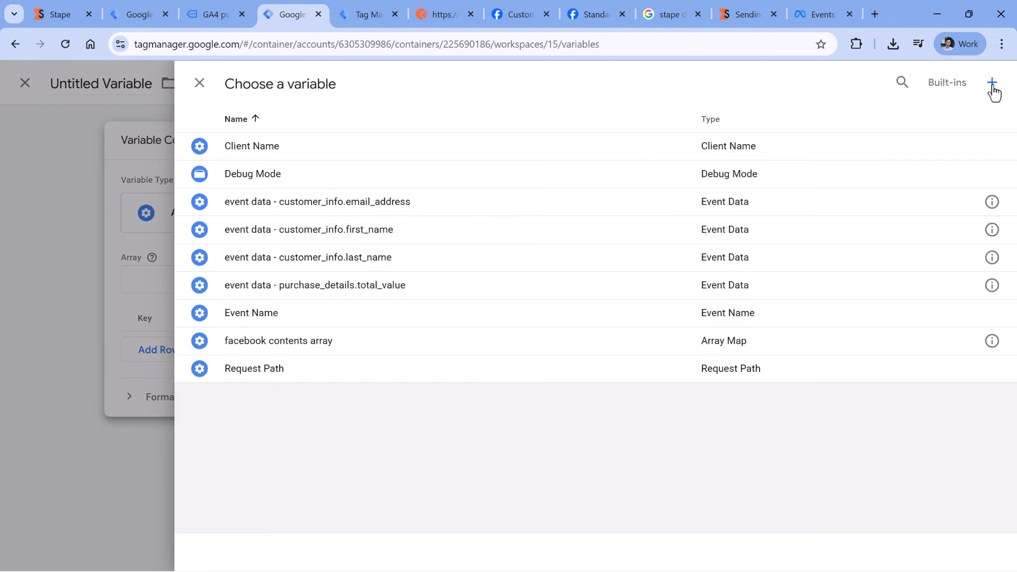
left_click(992, 90)
left_click(388, 236)
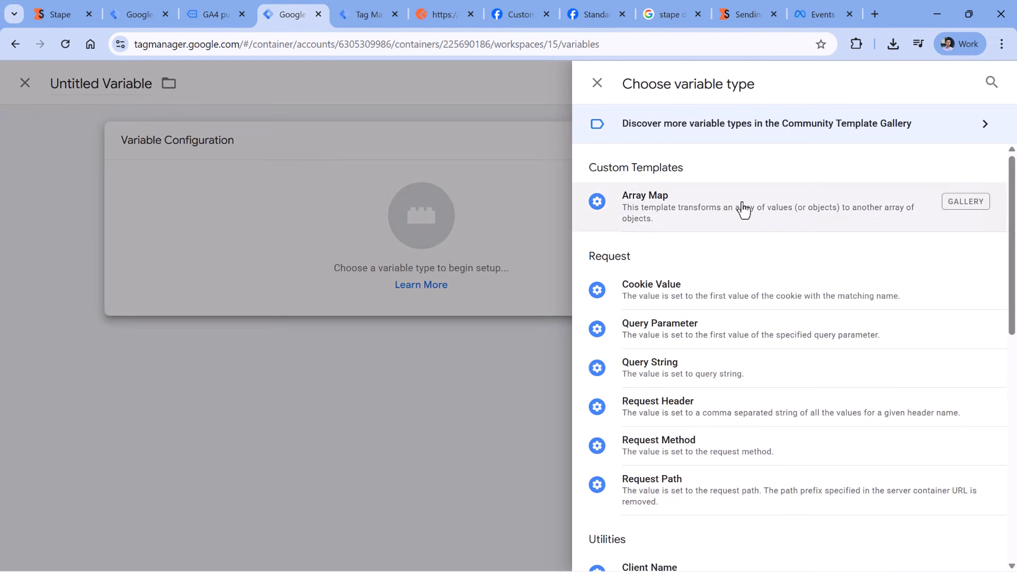
scroll(723, 231, "down", 5)
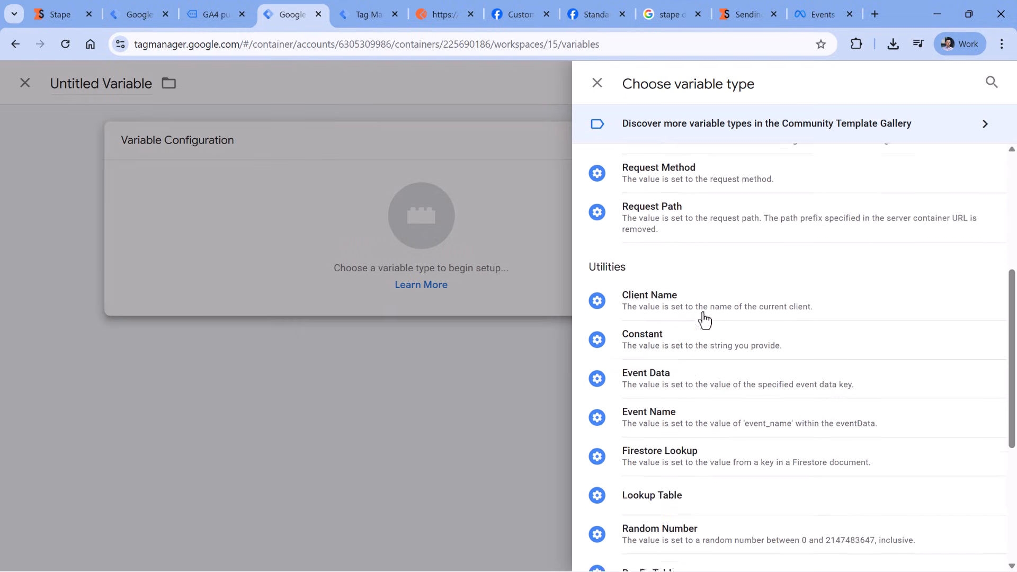
left_click(704, 377)
left_click(361, 273)
Set the Event Data variable's key path to purchase_details.items, copying the parent key from the webhook preview
left_click(365, 14)
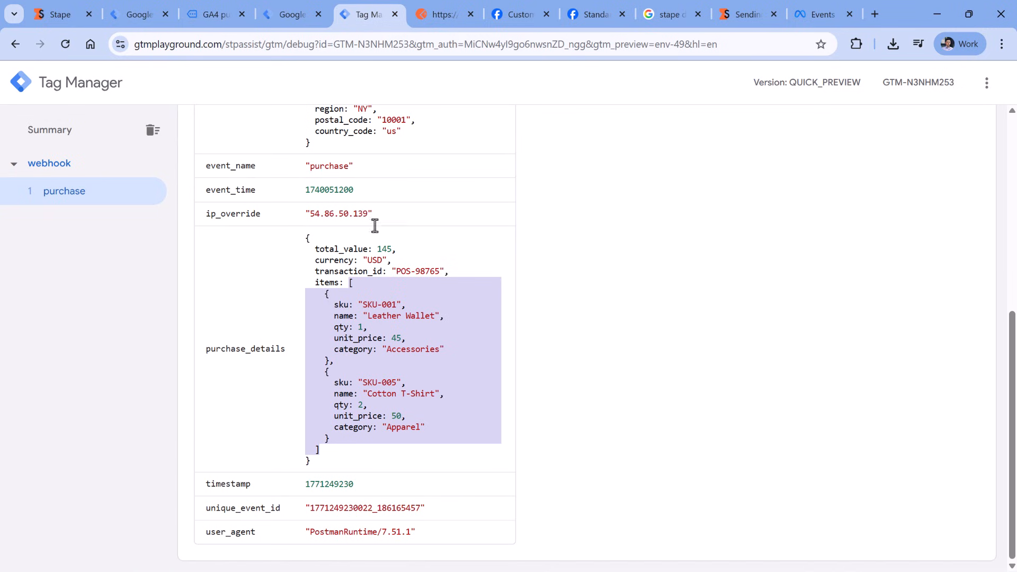
double_click(239, 353)
right_click(240, 350)
left_click(277, 363)
left_click(293, 14)
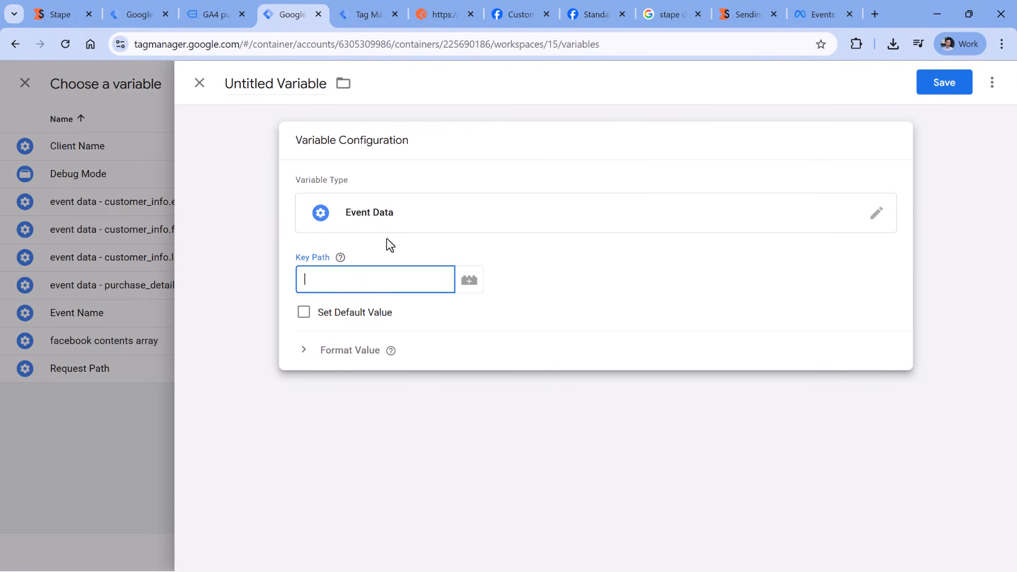
key("ctrl+v")
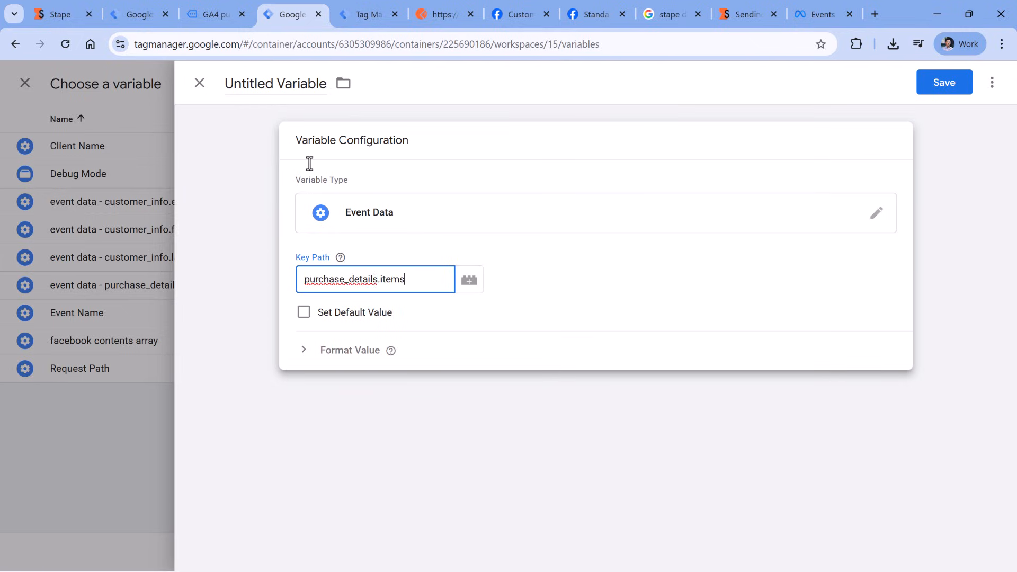
Name the variable "event data - purchase_details" and save it as the Array Map's input array
left_click(268, 85)
type("event")
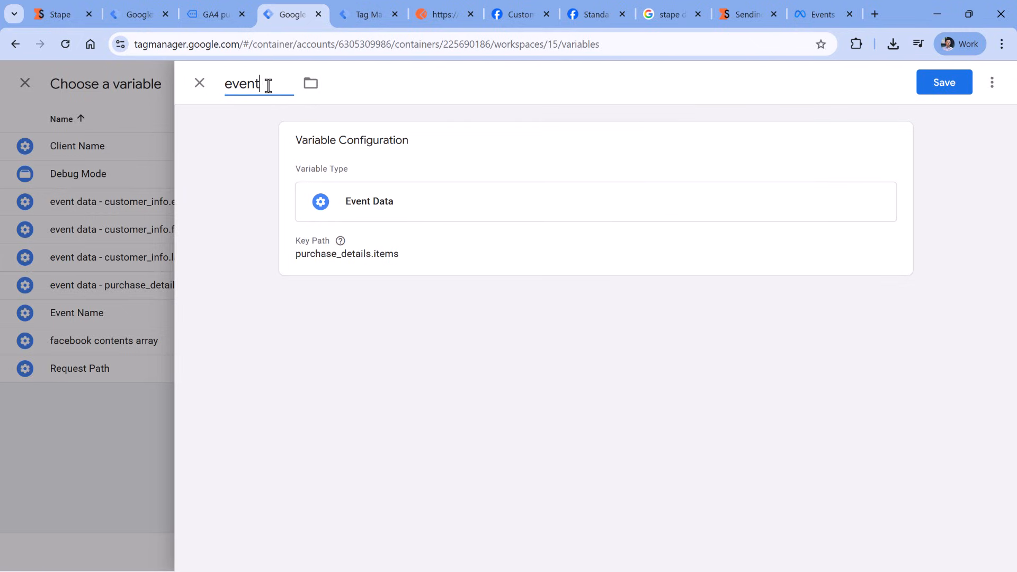
type(" data - purc")
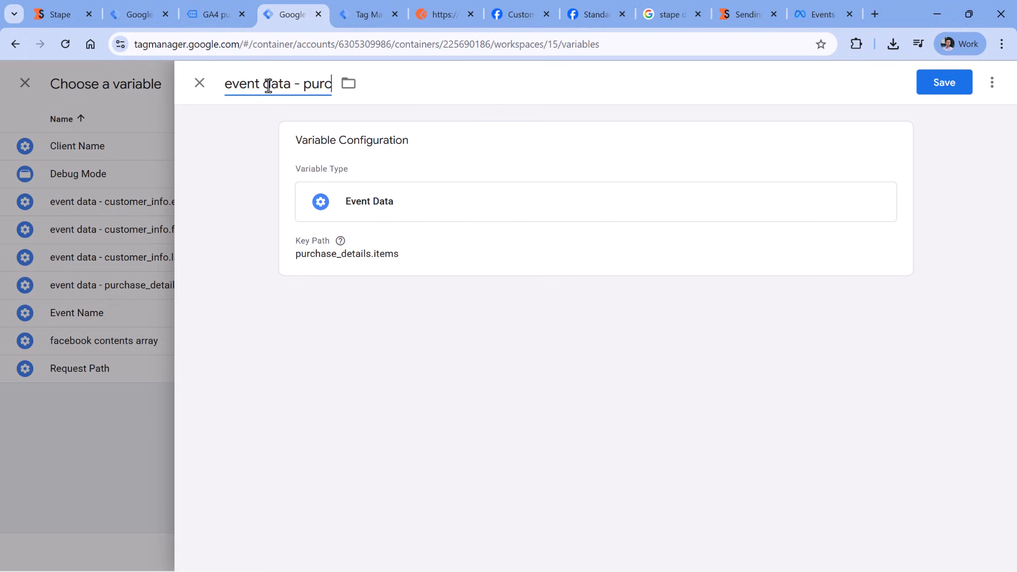
type("hase_details")
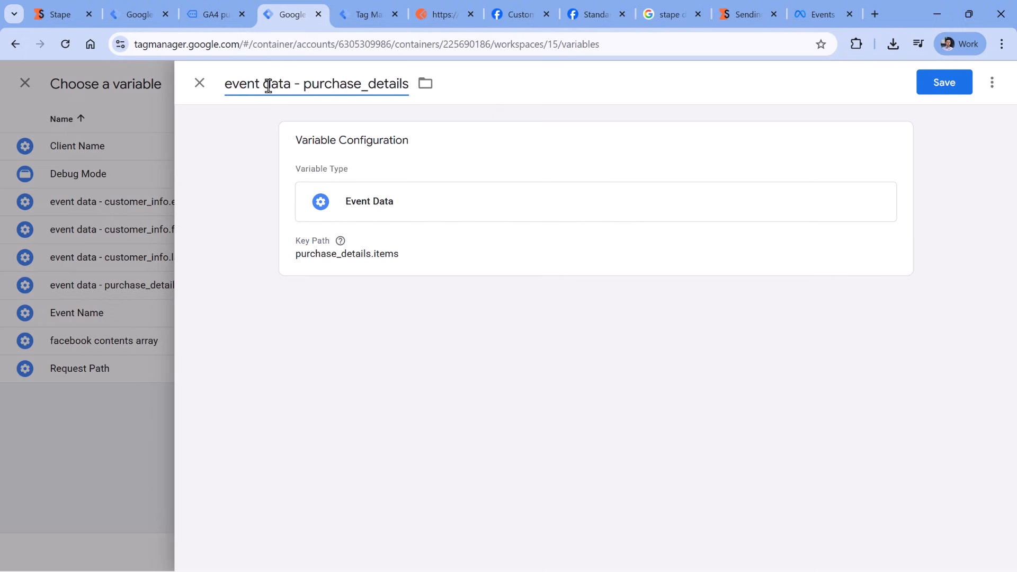
left_click(944, 83)
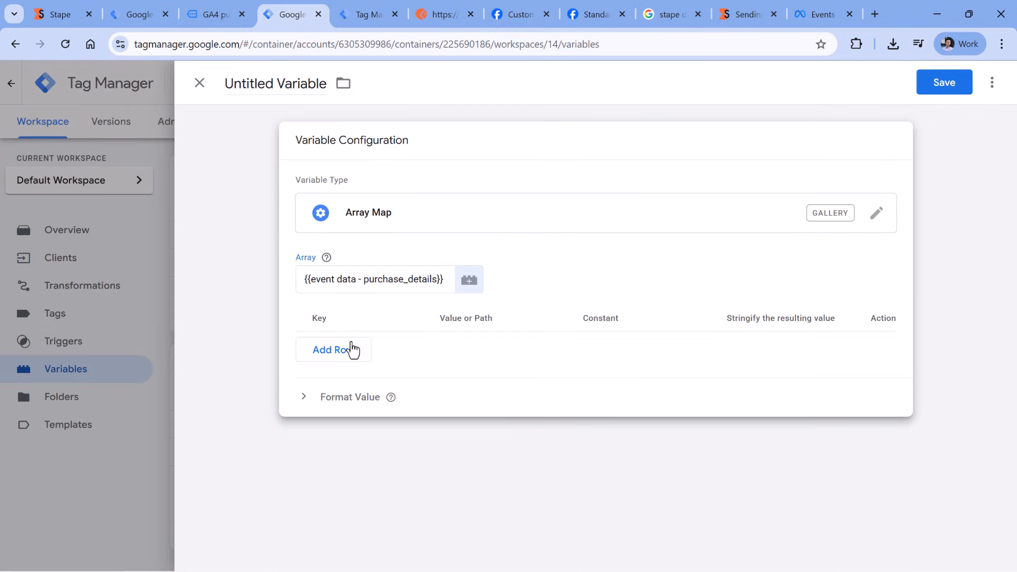
Examine the sku, name and qty keys of the purchased items in the webhook's event data
left_click(326, 351)
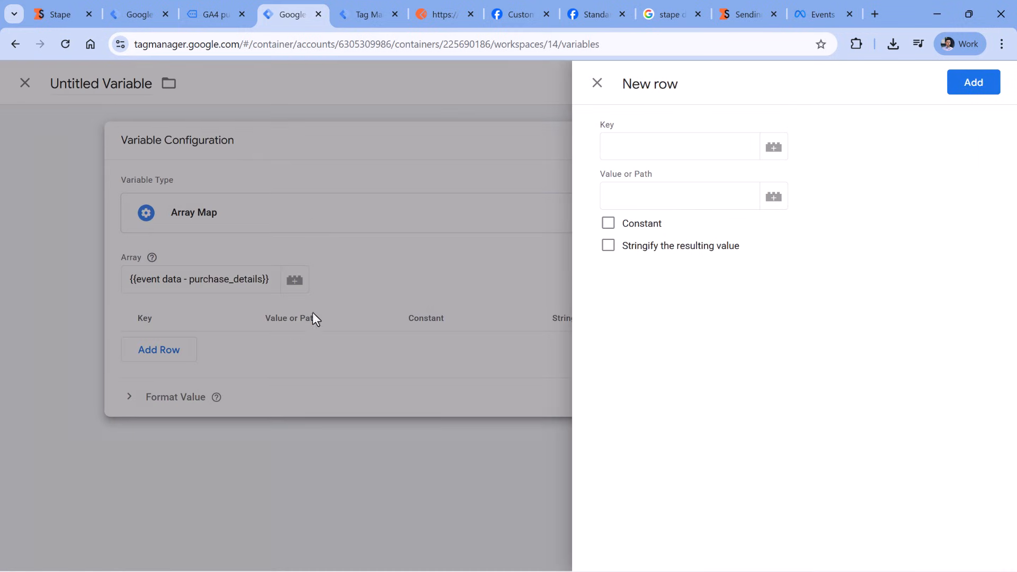
left_click(246, 326)
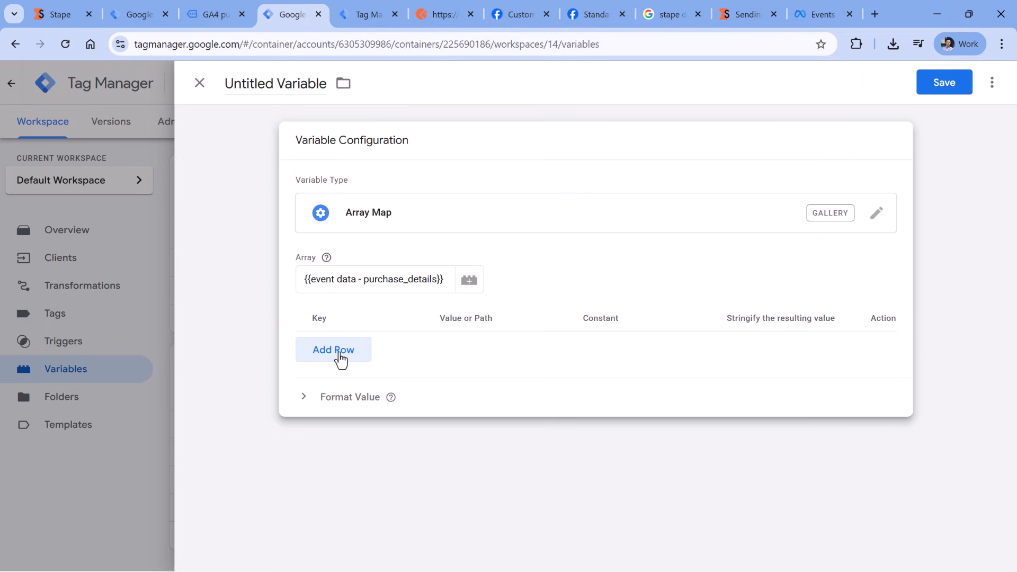
left_click(365, 14)
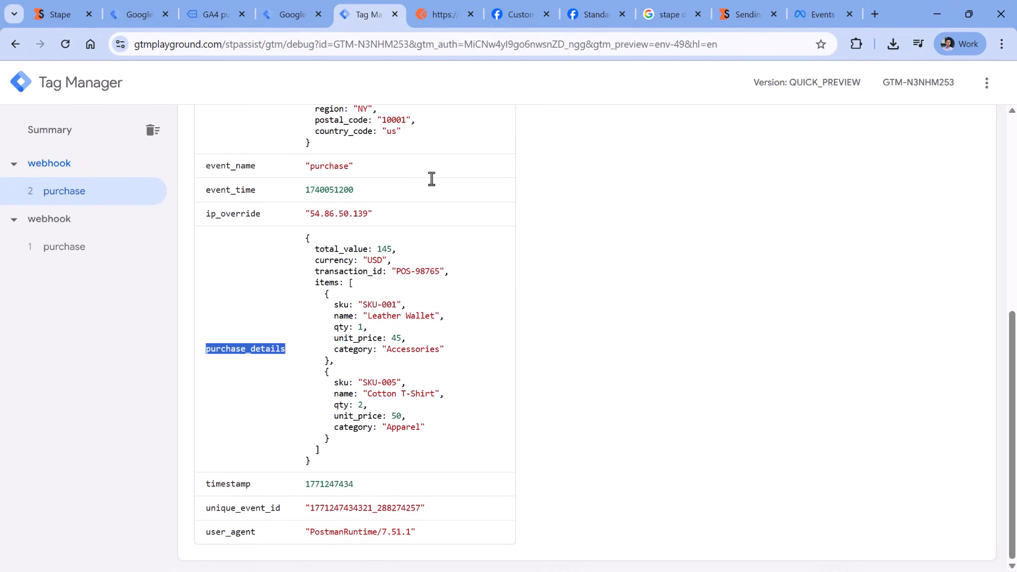
left_click(421, 303)
mouse_move(334, 307)
left_mouse_down()
mouse_move(392, 311)
mouse_move(352, 316)
mouse_move(345, 305)
left_mouse_up()
double_click(345, 316)
double_click(343, 329)
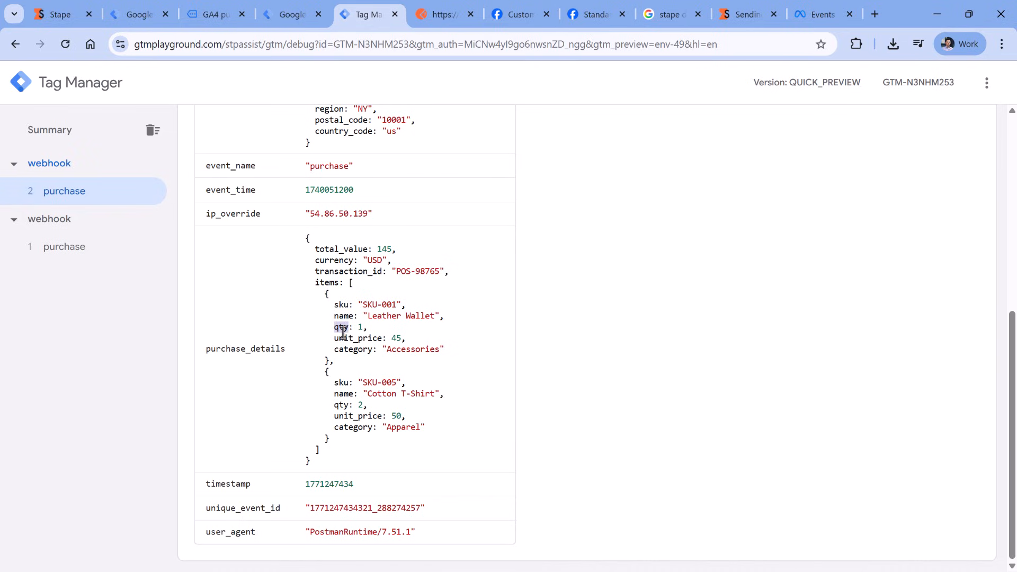
left_click(297, 18)
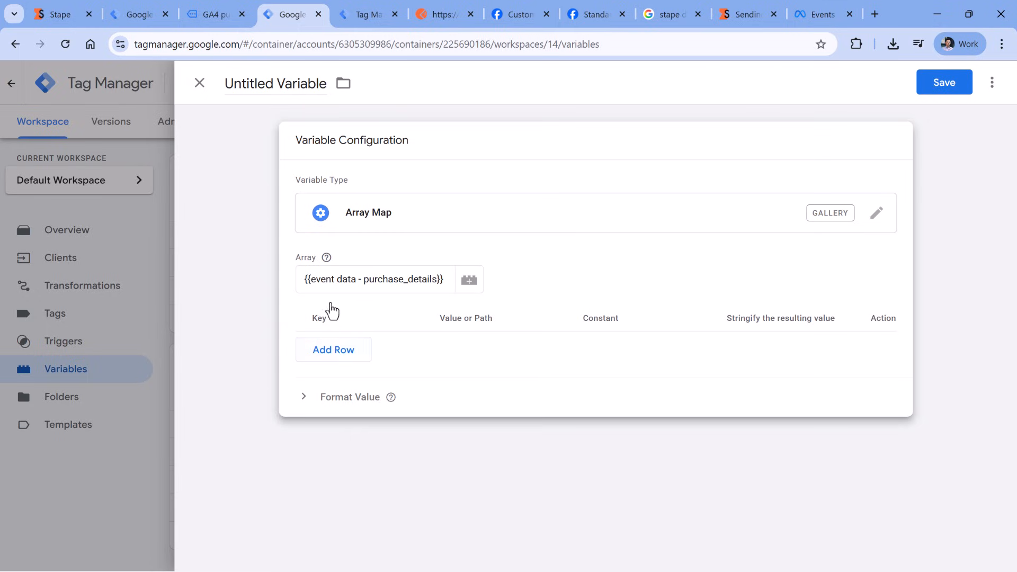
Start an Array Map row with the key id, as listed for contents in Meta's custom data documentation
left_click(339, 356)
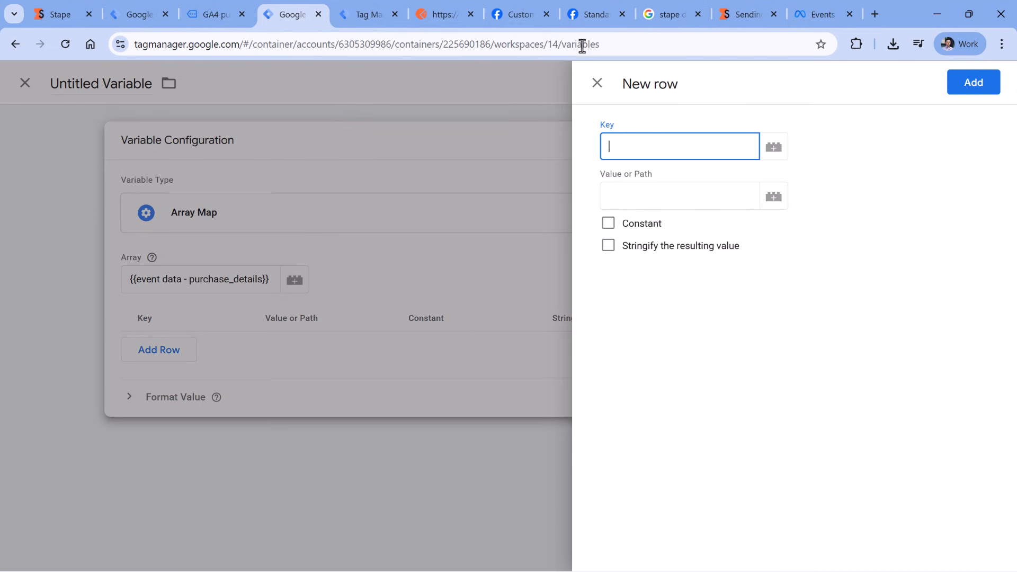
left_click(599, 20)
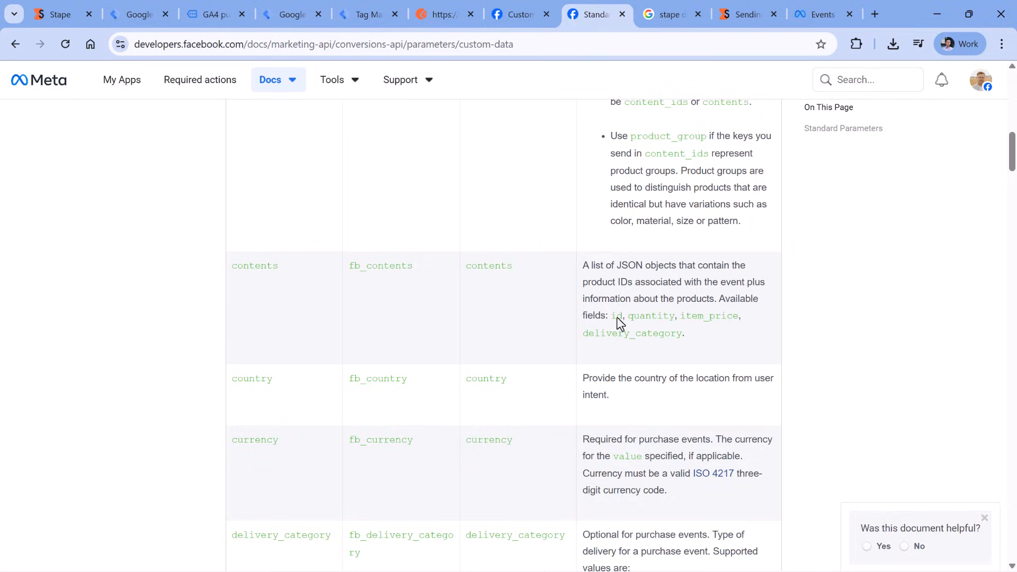
double_click(617, 317)
left_click(291, 15)
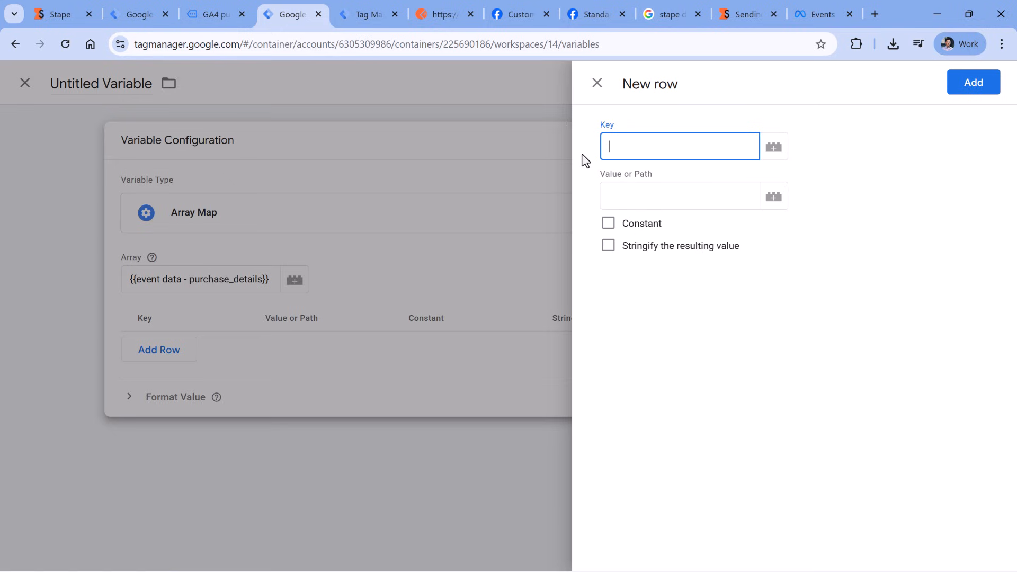
left_click(646, 194)
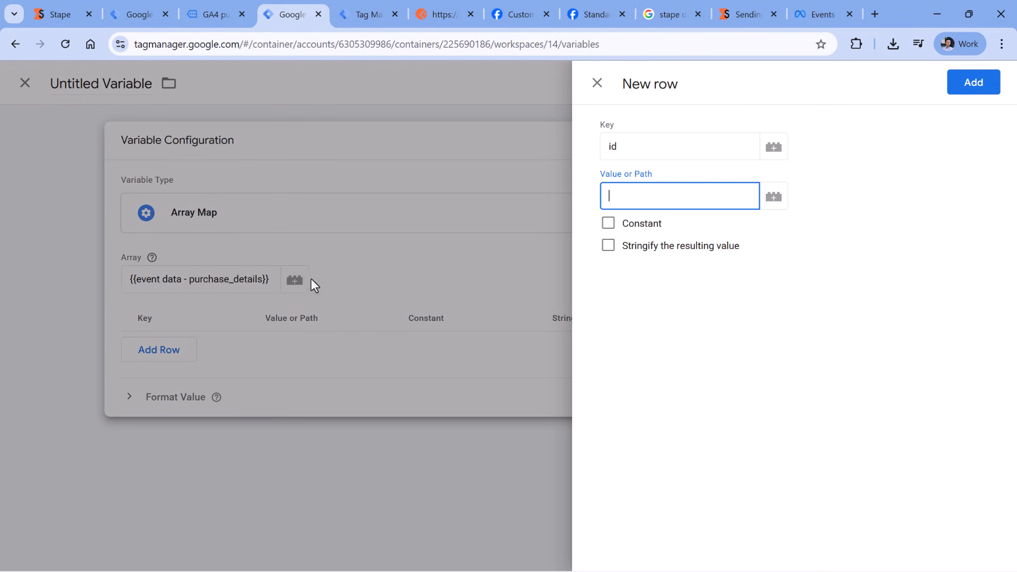
Set the id row's value path to sku, copied from the webhook's item data, and add the row
left_click(368, 14)
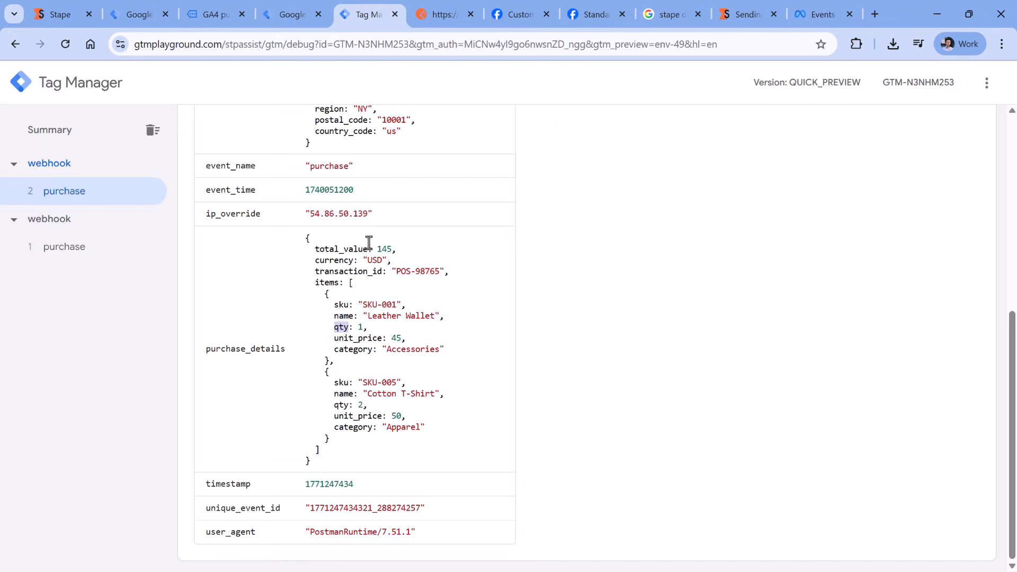
double_click(339, 307)
key("ctrl+c")
left_click(294, 16)
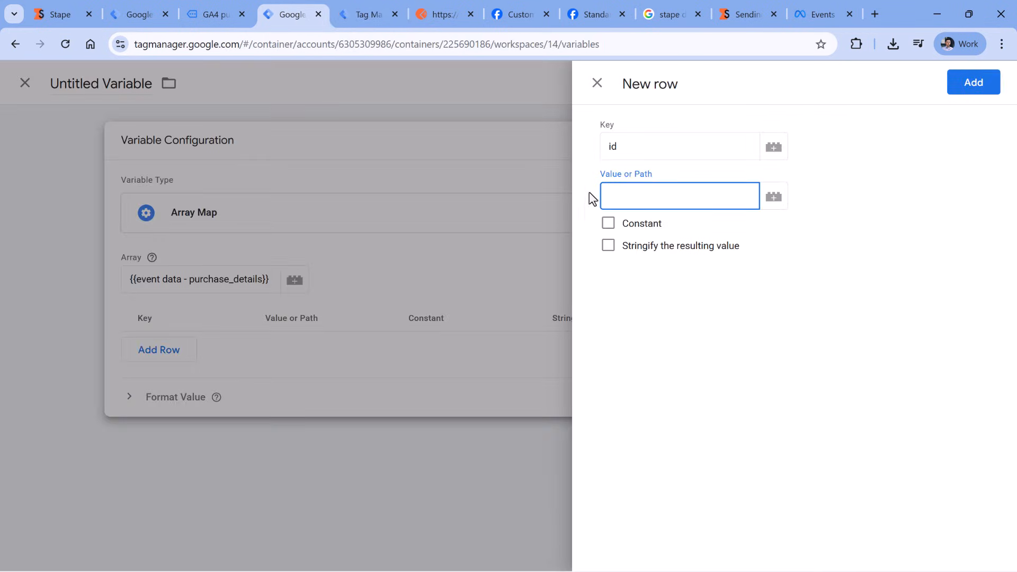
key("ctrl+v")
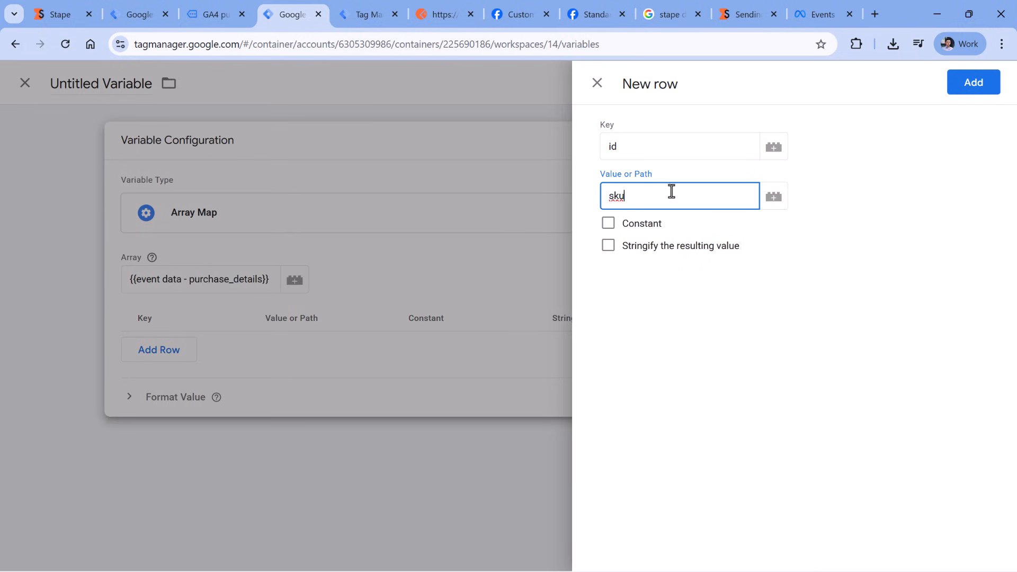
left_click(967, 90)
Start another Array Map row with the key quantity, checking the field name in Meta's contents documentation
left_click(342, 386)
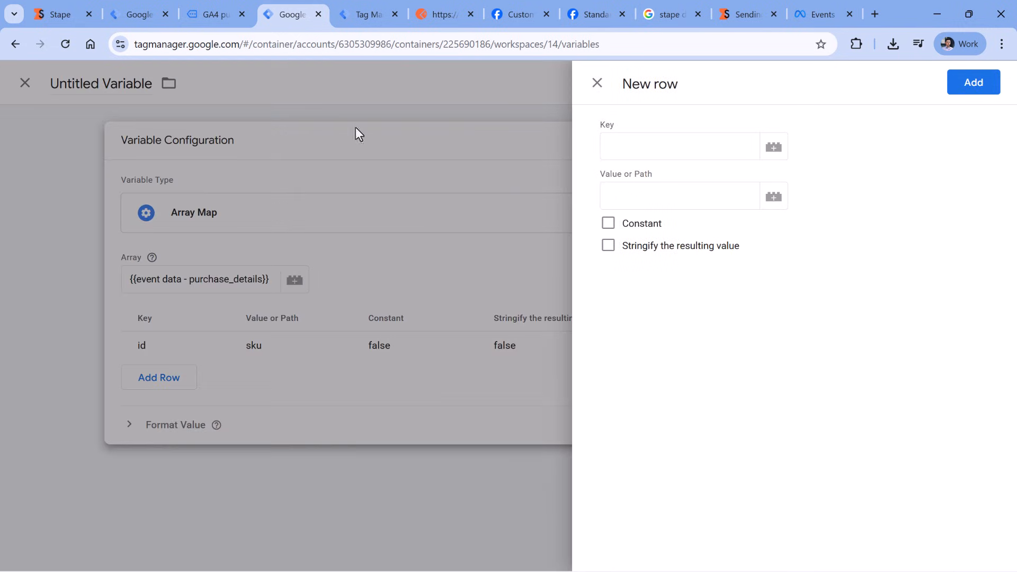
left_click(362, 10)
double_click(341, 317)
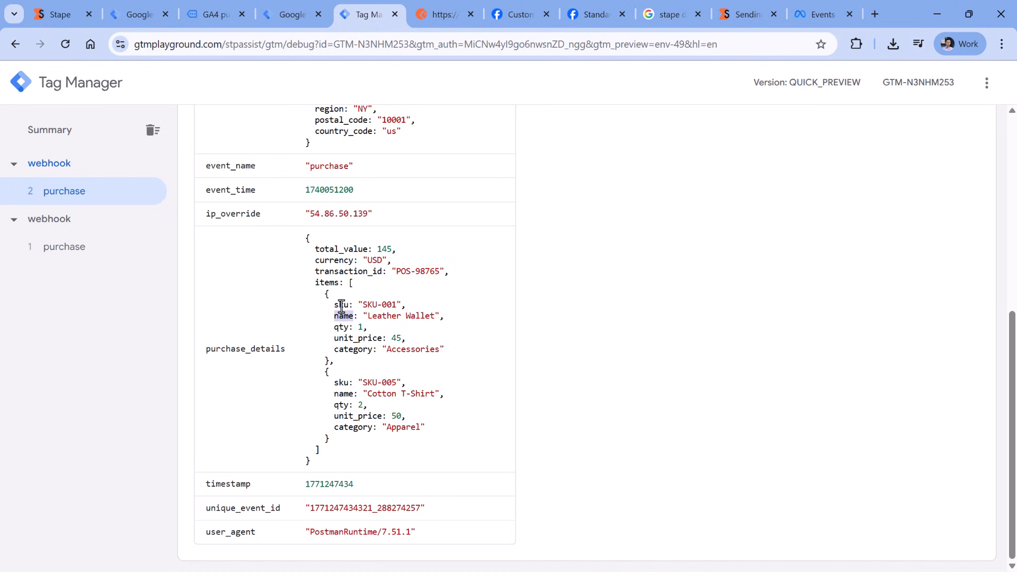
left_click(584, 16)
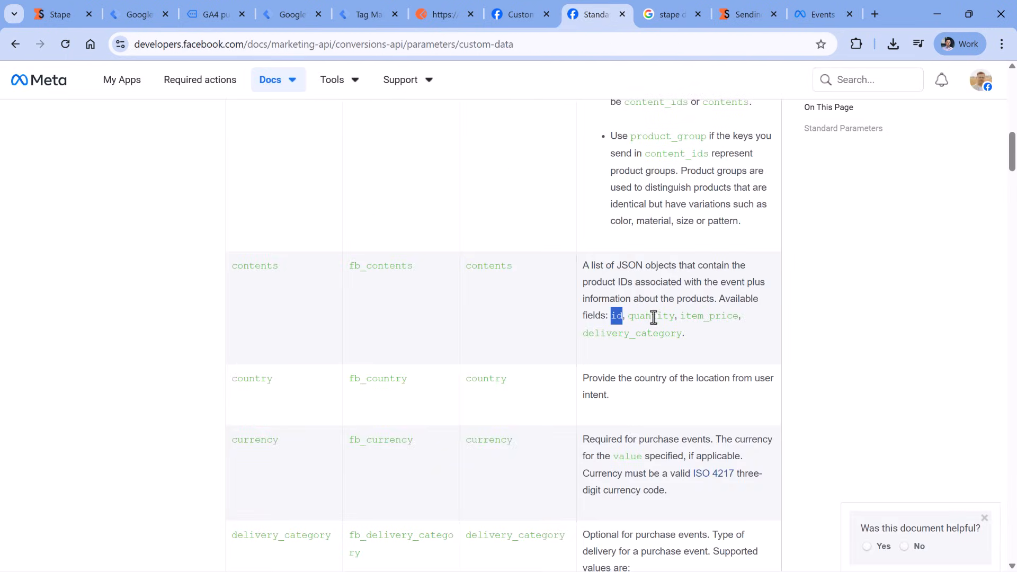
left_click(361, 20)
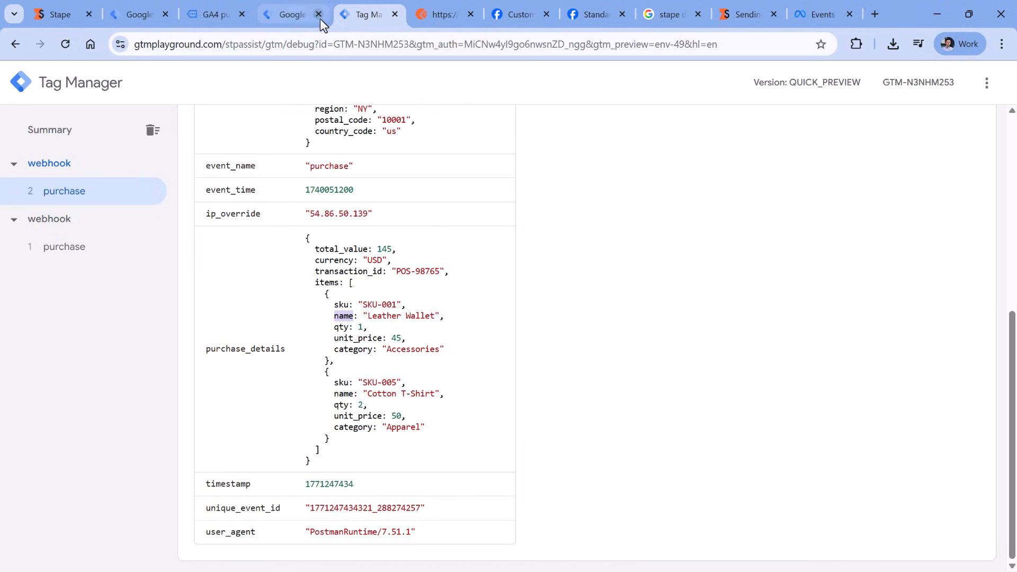
left_click(302, 14)
left_click(635, 147)
type("quantity")
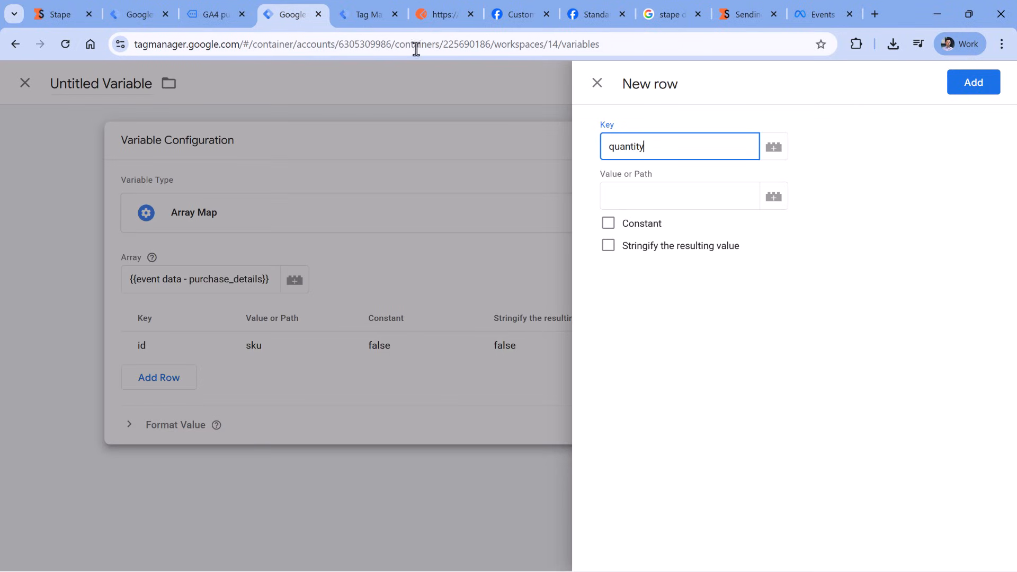
Set the quantity row's value path to qty, copied from the webhook's item data, and add the row
left_click(362, 19)
double_click(342, 328)
key("ctrl+c")
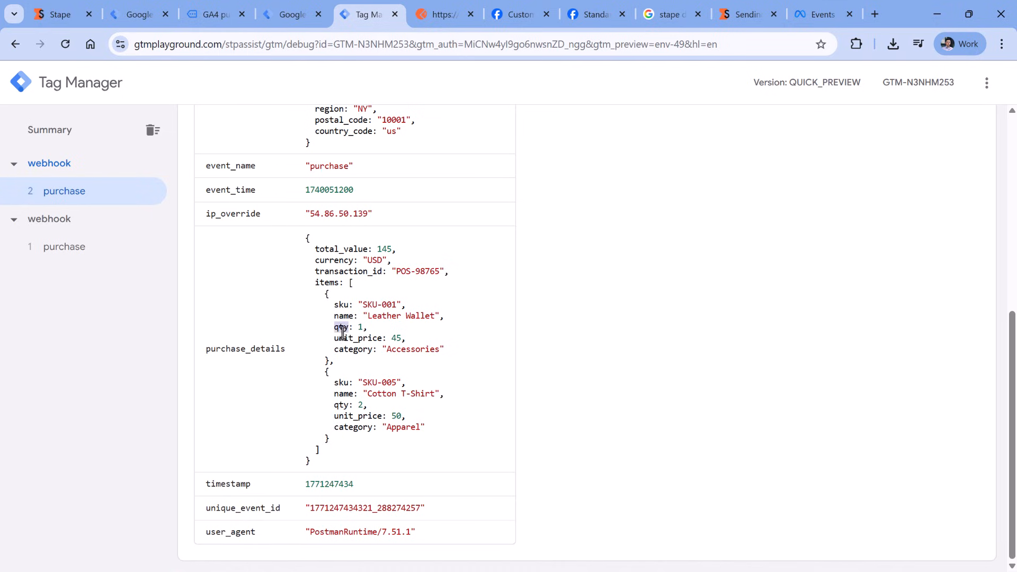
left_click(291, 15)
key("Tab")
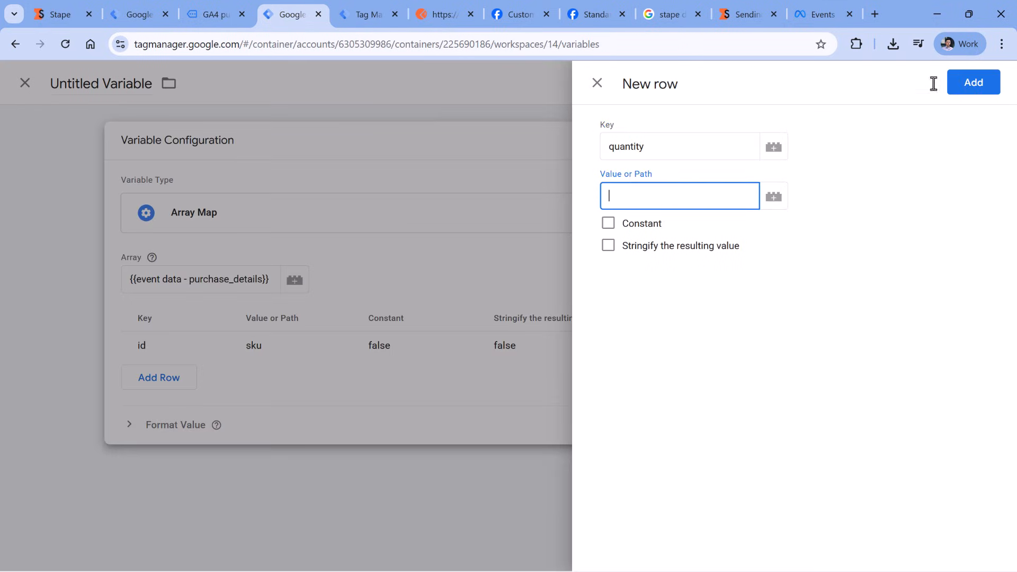
key("ctrl+v")
left_click(970, 82)
Start a third Array Map row with the value path unit_price, copied from the webhook's item data
left_click(340, 411)
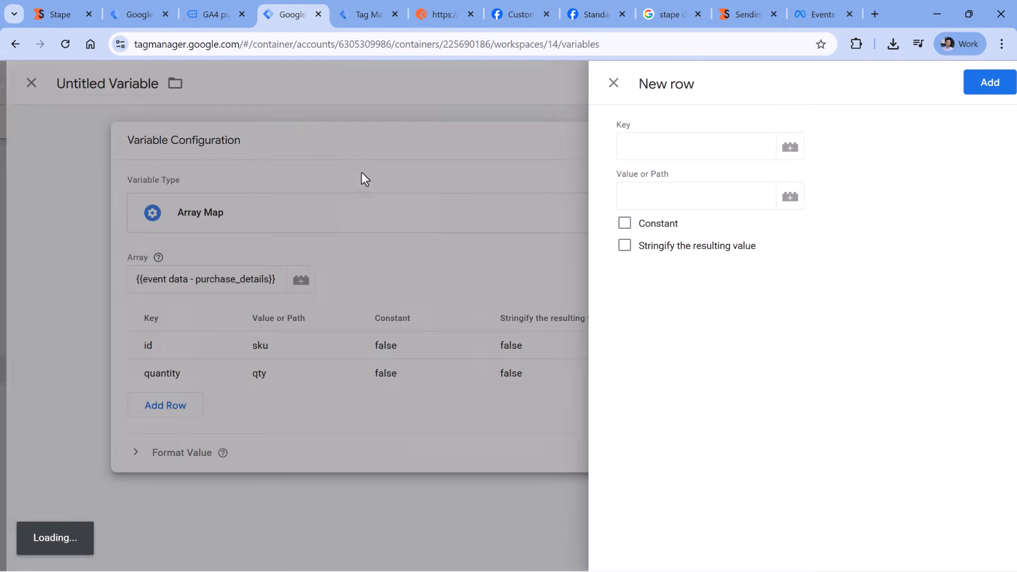
left_click(371, 14)
double_click(354, 339)
key("ctrl+c")
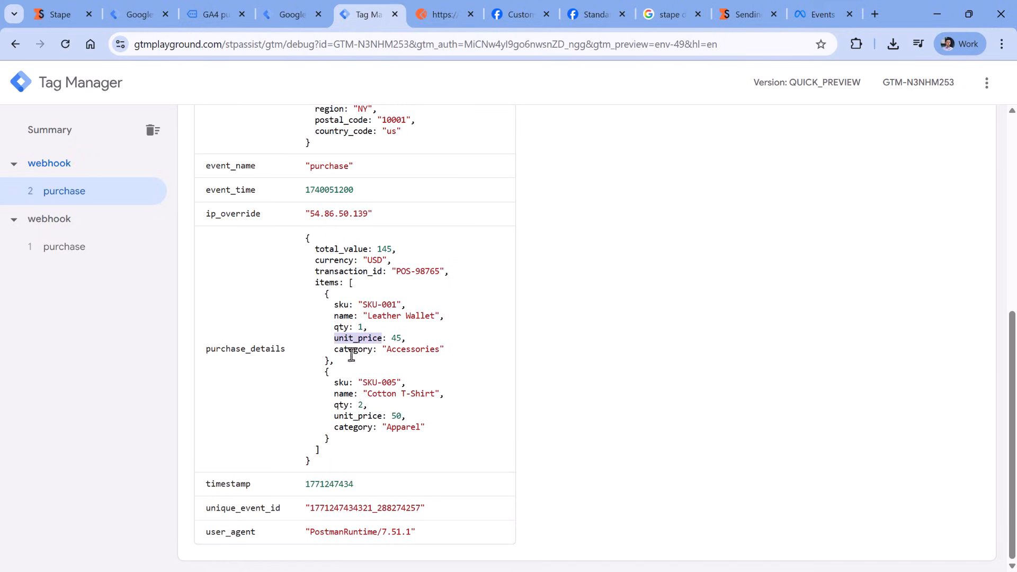
left_click(301, 16)
left_click(653, 196)
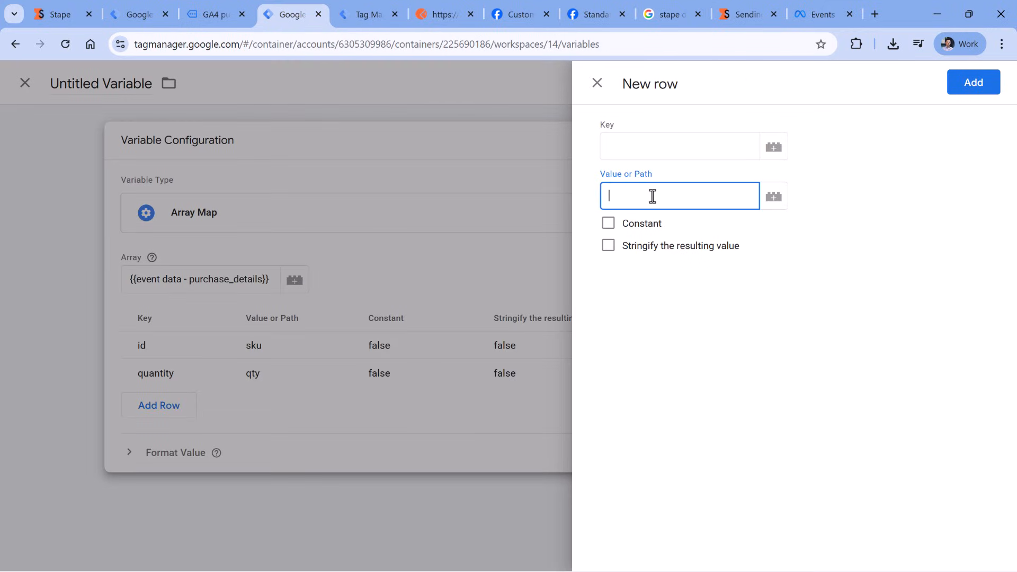
key("ctrl+v")
Set the unit_price row's key to item_price, copied from Meta's contents documentation, and add the row
left_click(653, 145)
left_click(603, 16)
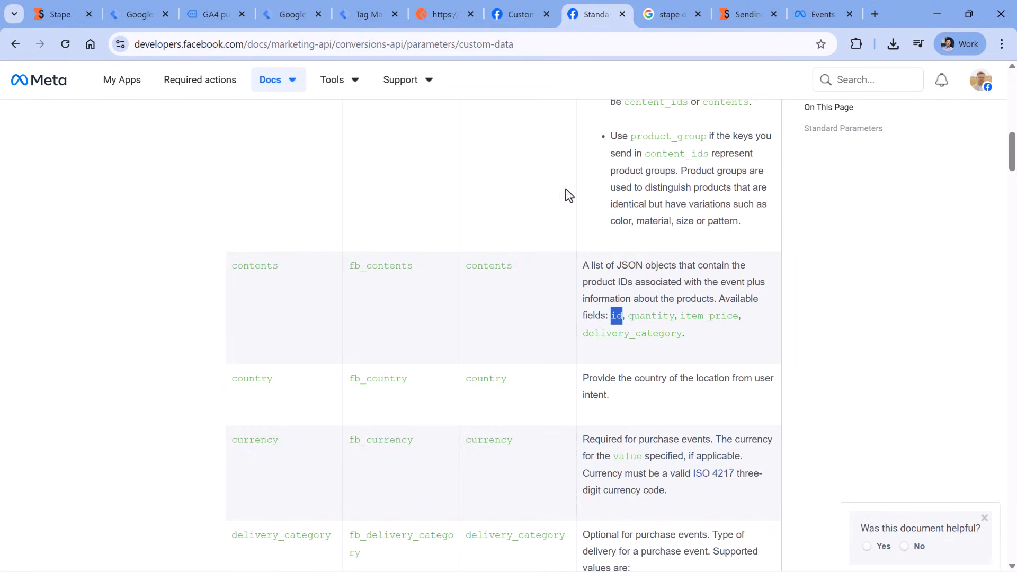
left_click(706, 319)
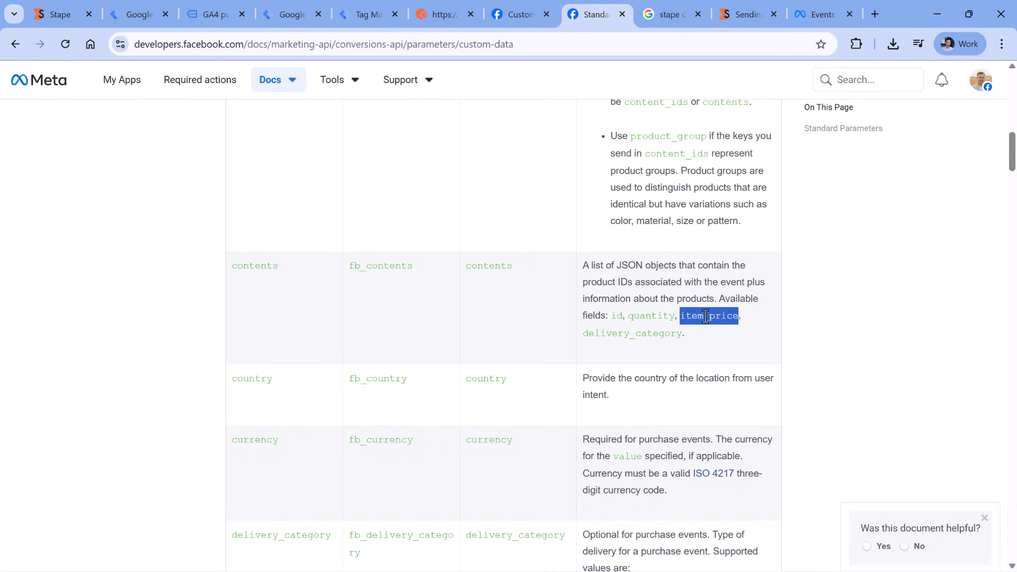
right_click(704, 316)
left_click(733, 333)
left_click(295, 15)
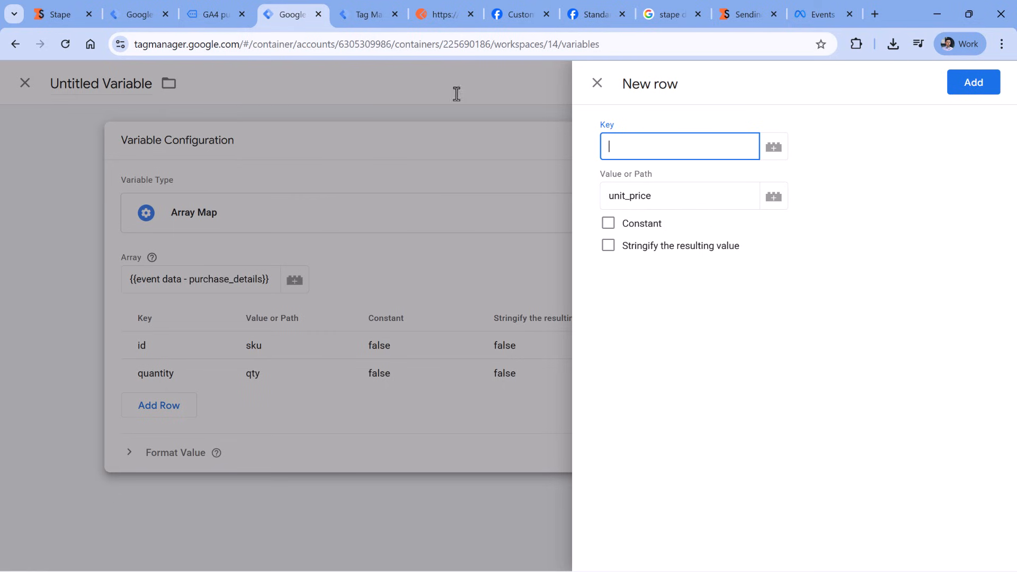
key("ctrl+v")
left_click(972, 82)
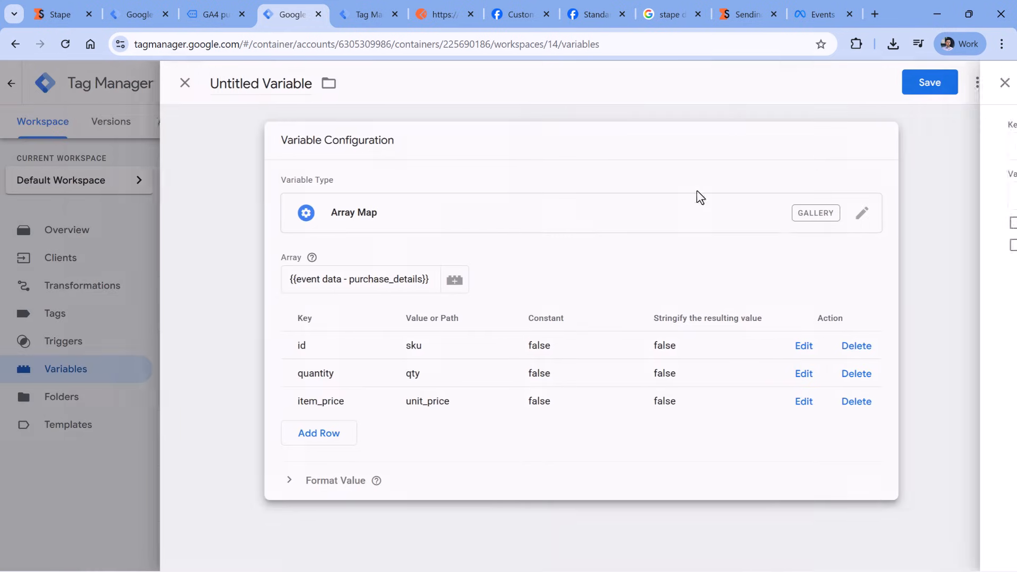
Name the Array Map variable "facebook contents array" and save it
left_click(265, 81)
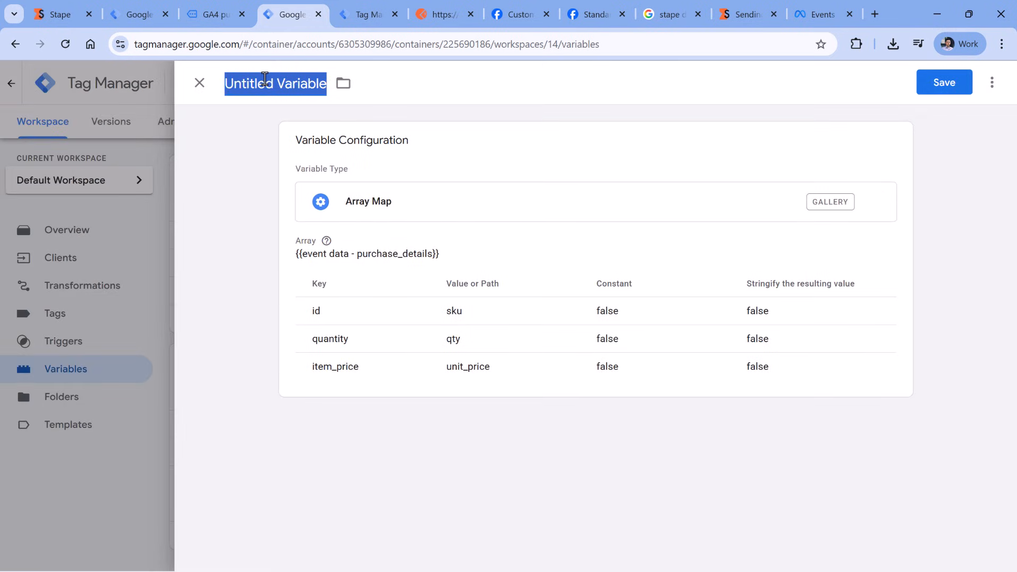
type("facebook c")
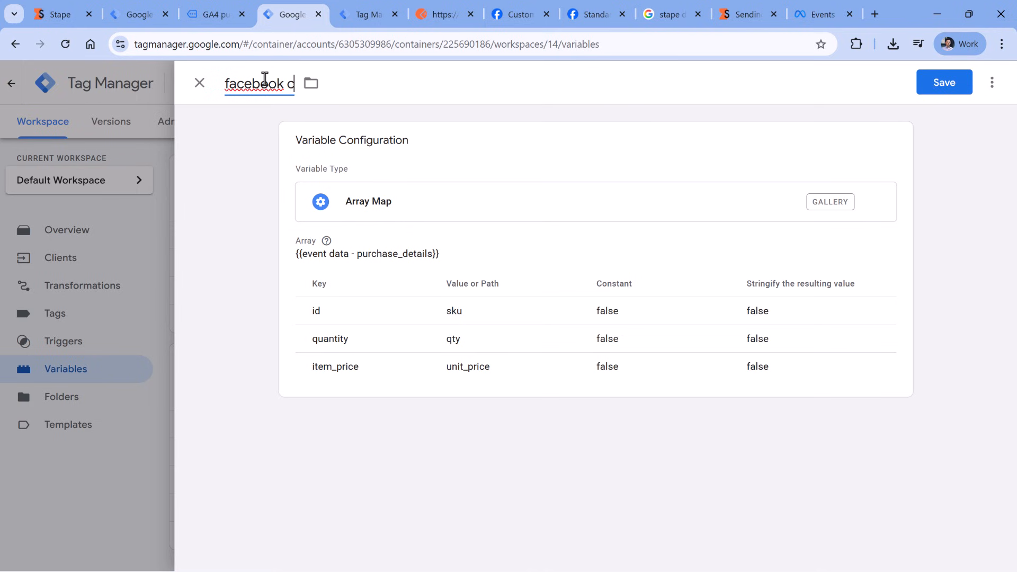
type("ontents array")
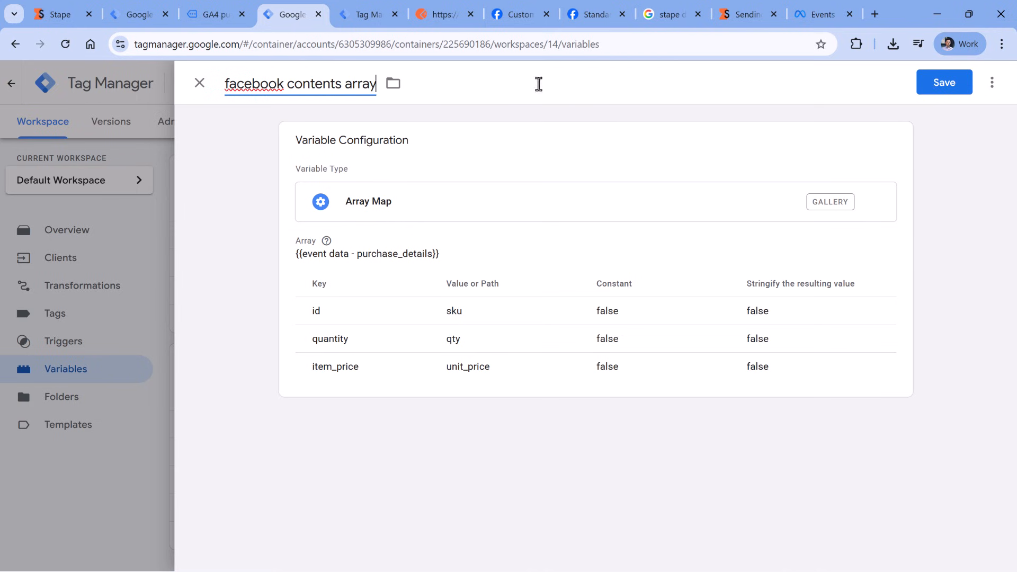
left_click(933, 88)
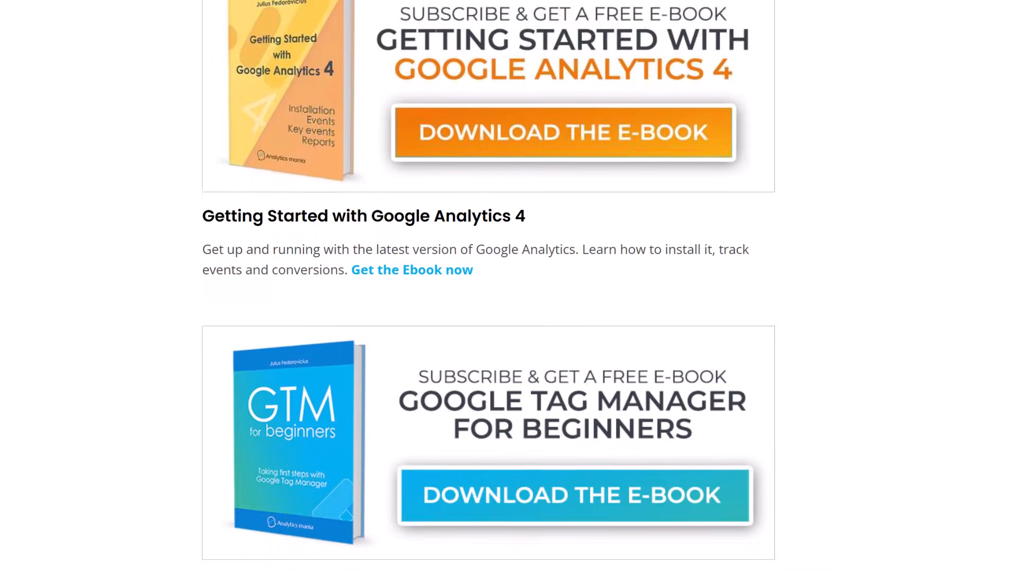
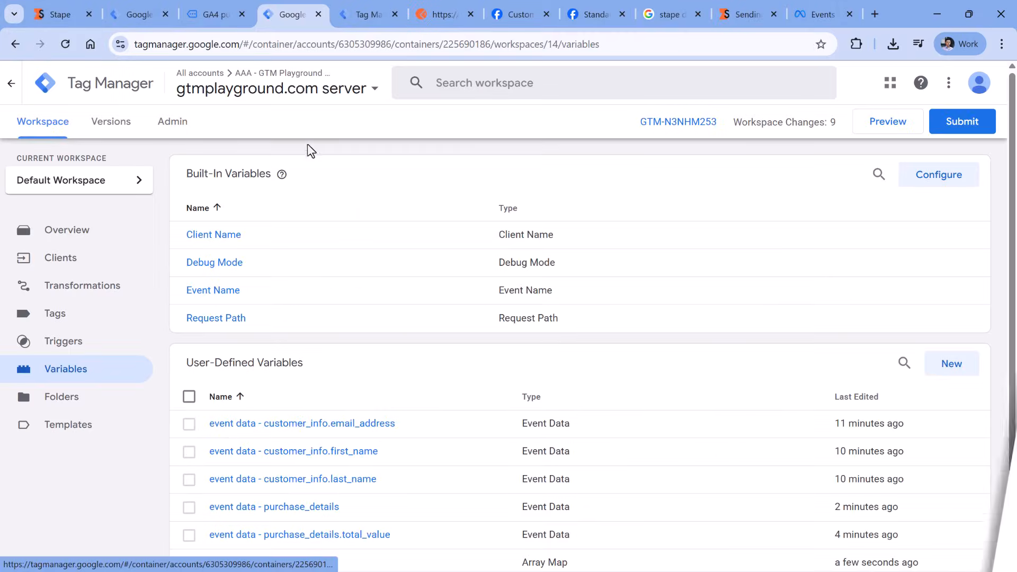
Open the "Facebook - purchase from pos" tag for editing and add another property row under Custom Data
left_click(61, 317)
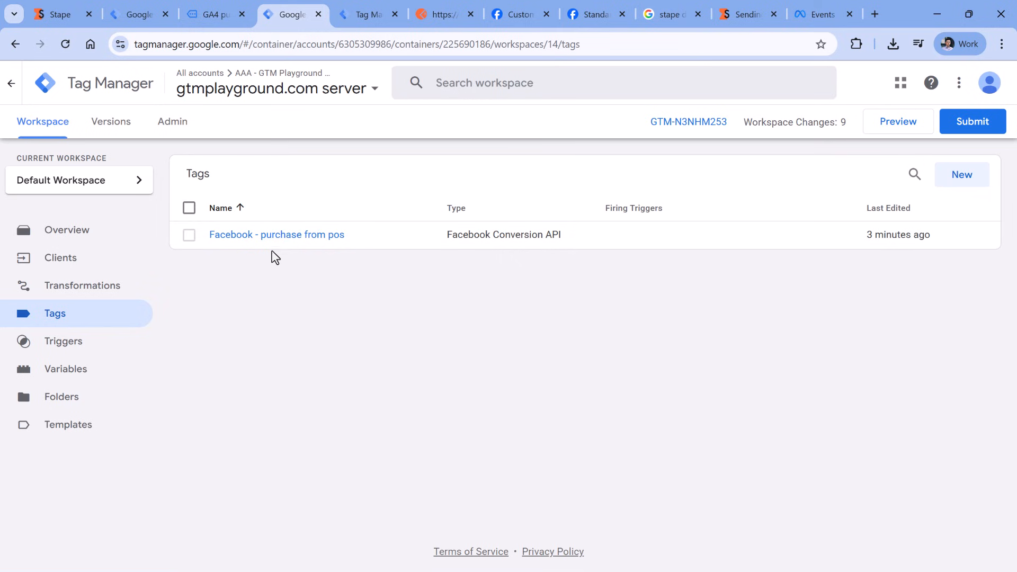
left_click(270, 235)
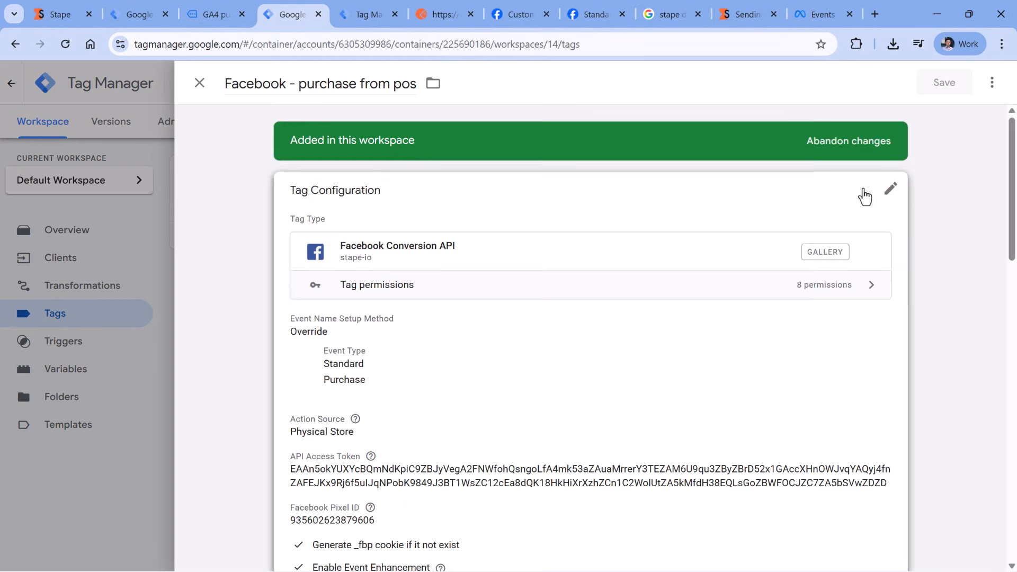
left_click(862, 197)
scroll(551, 286, "down", 3)
scroll(514, 296, "down", 15)
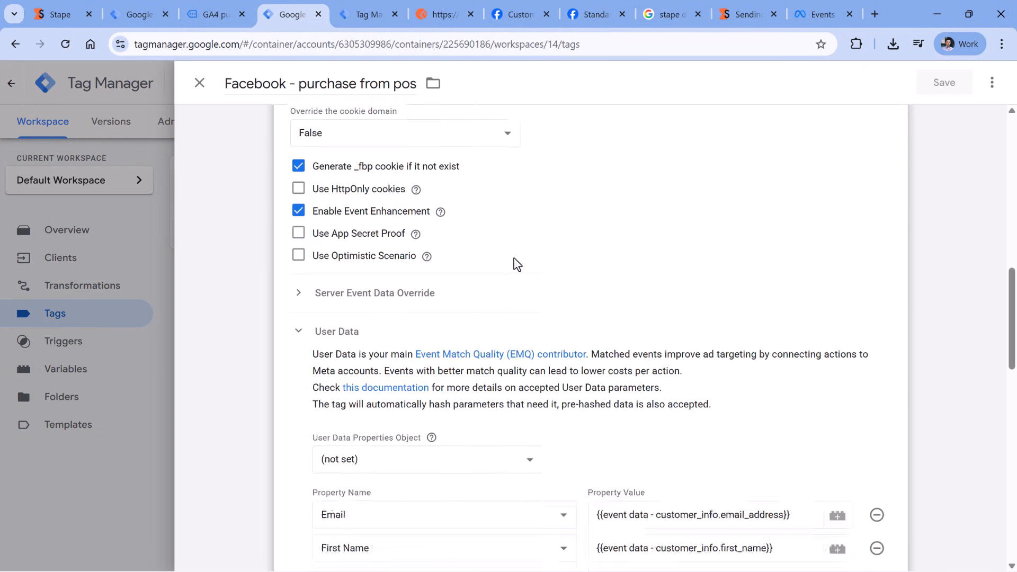
left_click(365, 422)
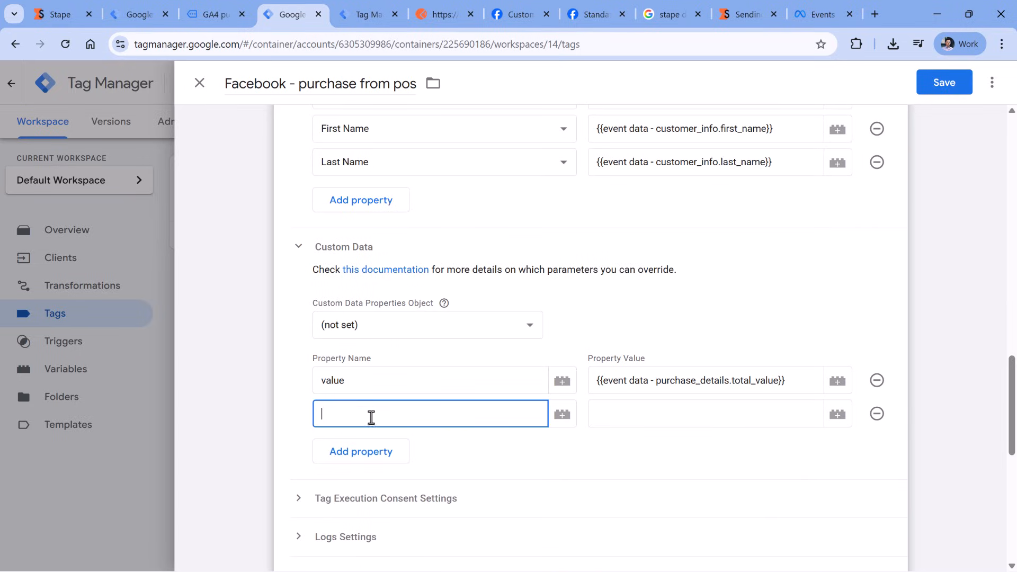
Name the new custom data property contents, copied from Meta's documentation, and set its value to the {{facebook contents array}} variable
left_click(581, 18)
double_click(254, 265)
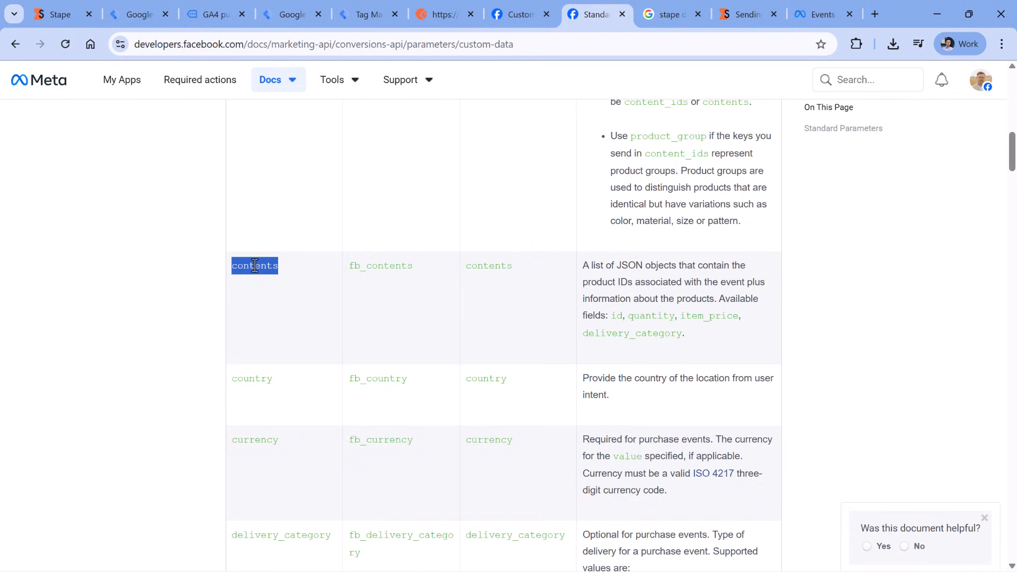
right_click(255, 266)
left_click(311, 283)
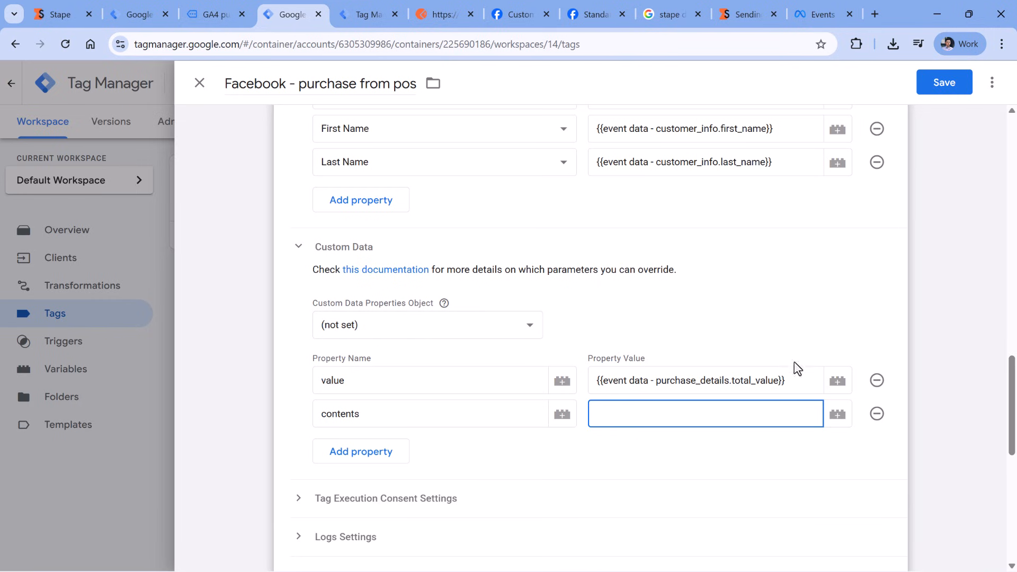
left_click(837, 413)
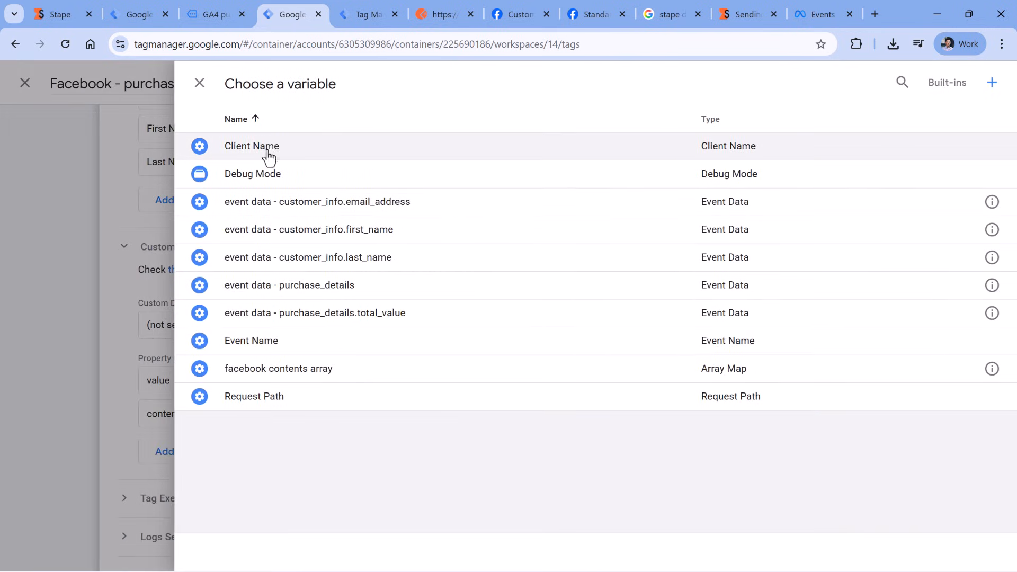
left_click(276, 369)
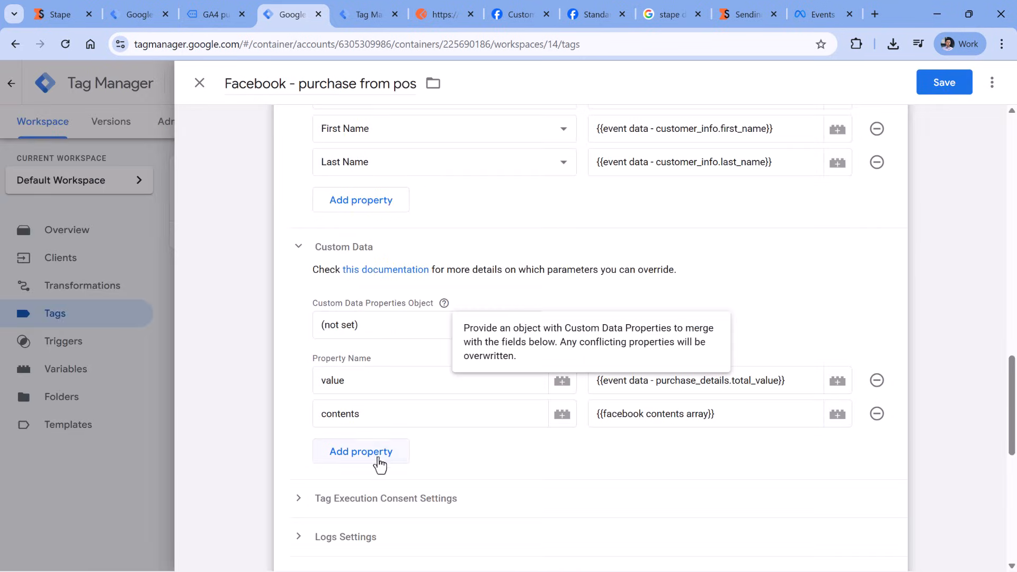
Add a custom data property named currency with the value USD, checking the currency in the webhook's purchase details
left_click(361, 14)
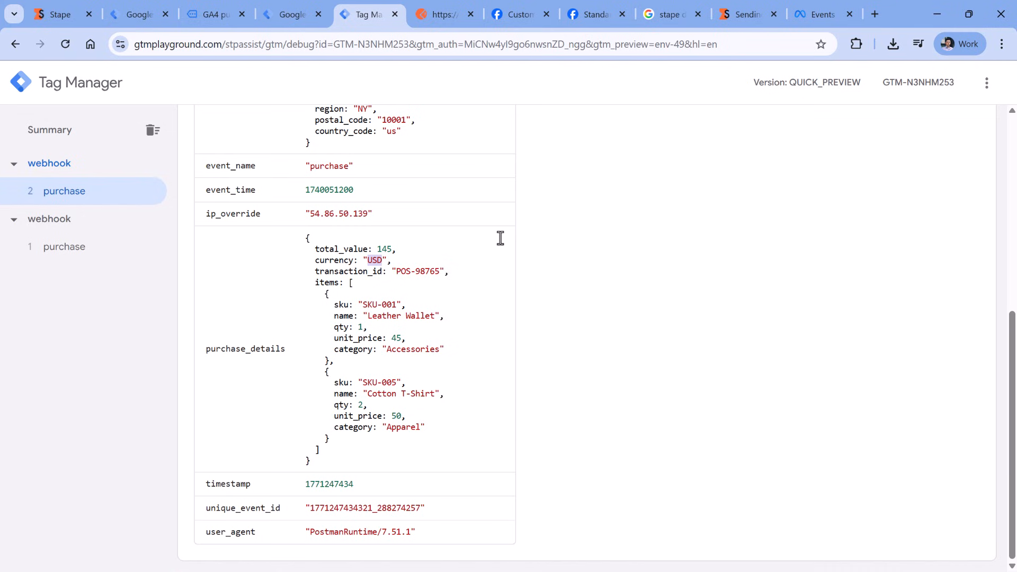
left_click(287, 15)
left_click(379, 455)
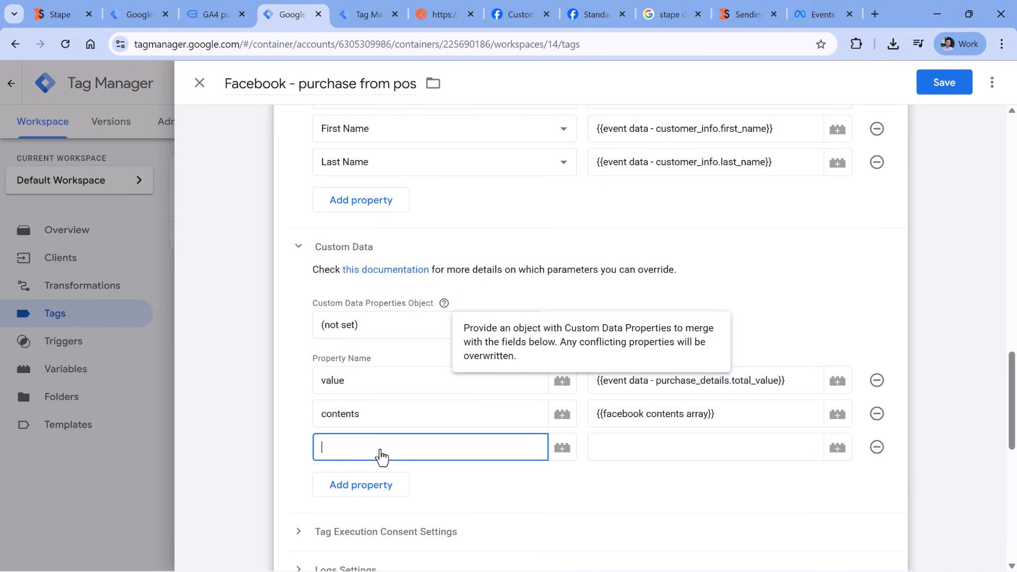
type("currency")
left_click(619, 450)
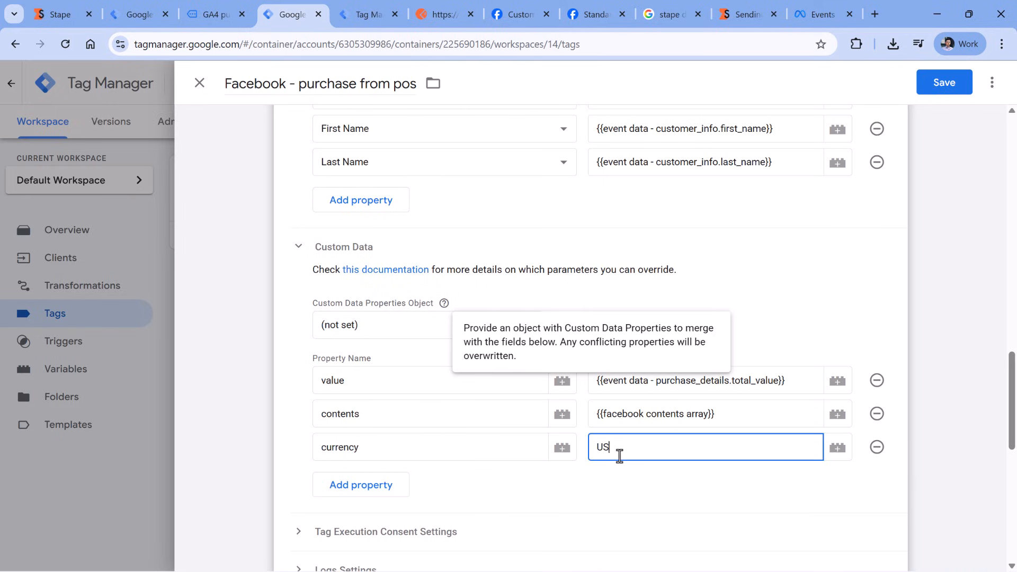
Read the currency parameter's requirements in Meta's custom data documentation and open the linked ISO 4217 reference separately
left_click(593, 14)
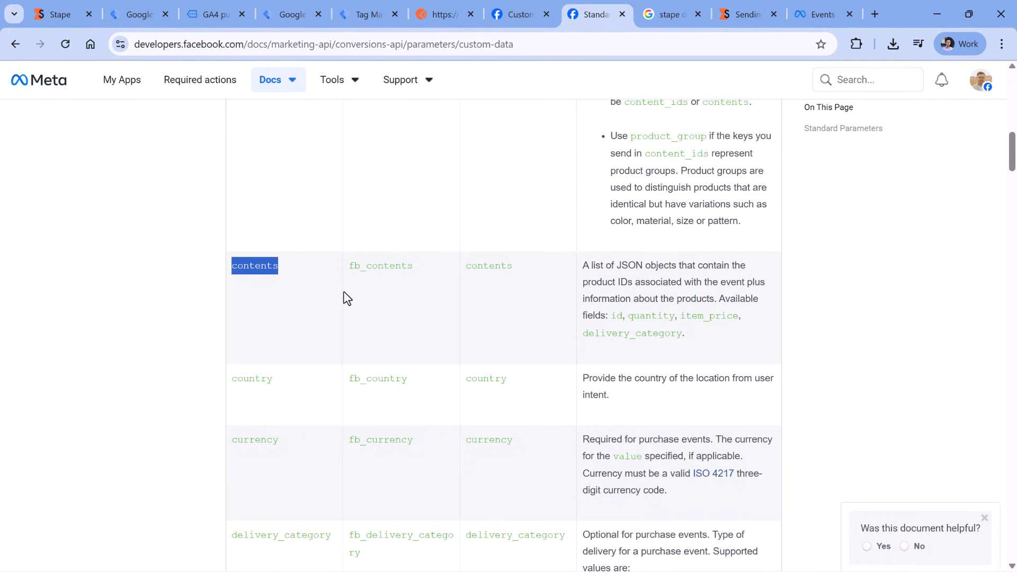
scroll(331, 309, "down", 4)
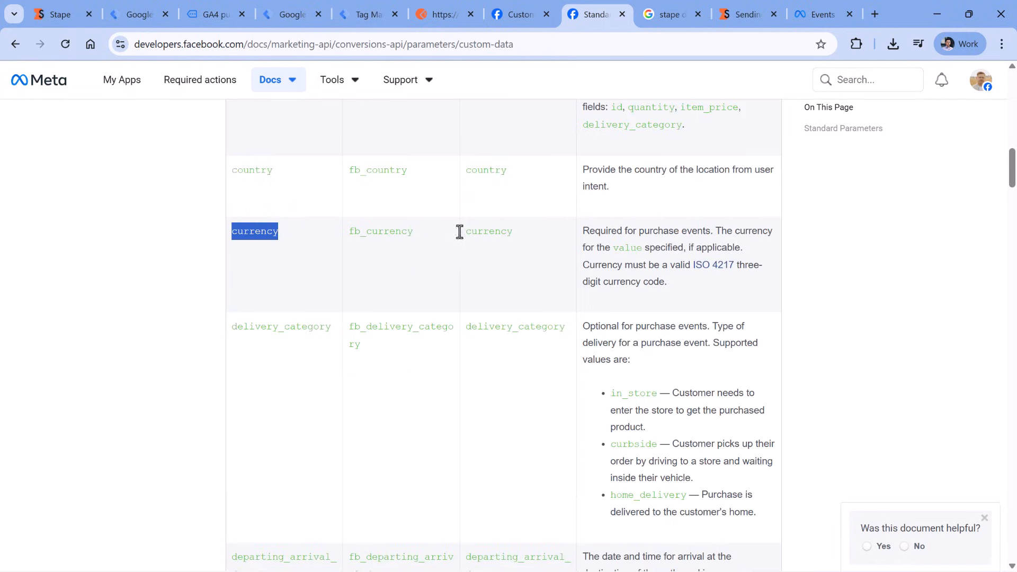
left_click_drag(737, 263, 662, 284)
left_click(664, 286)
middle_click(713, 268)
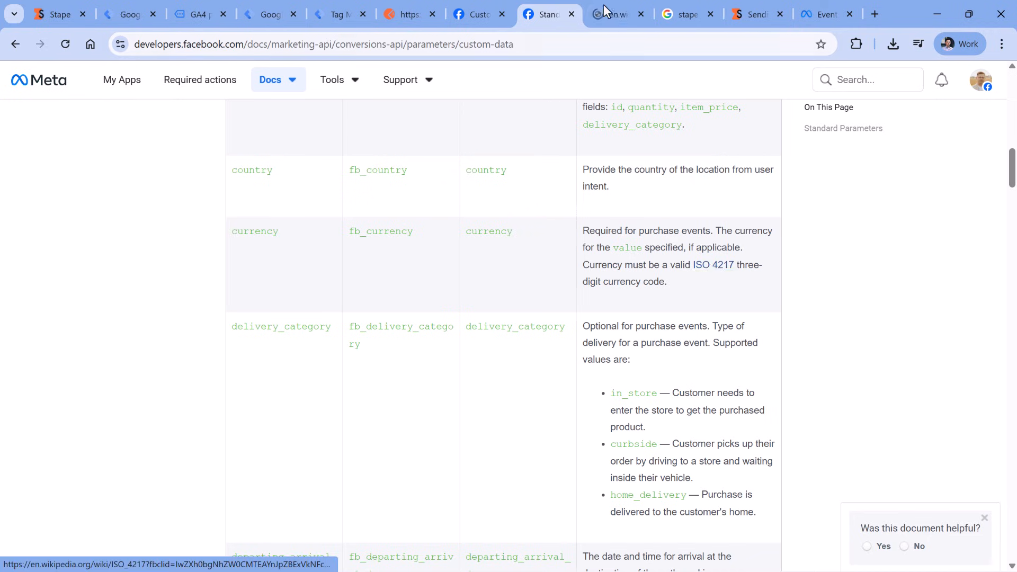
Look up the USD code in Wikipedia's list of active ISO 4217 currency codes, then close the article
left_click(609, 14)
key("ctrl+f")
type("usd")
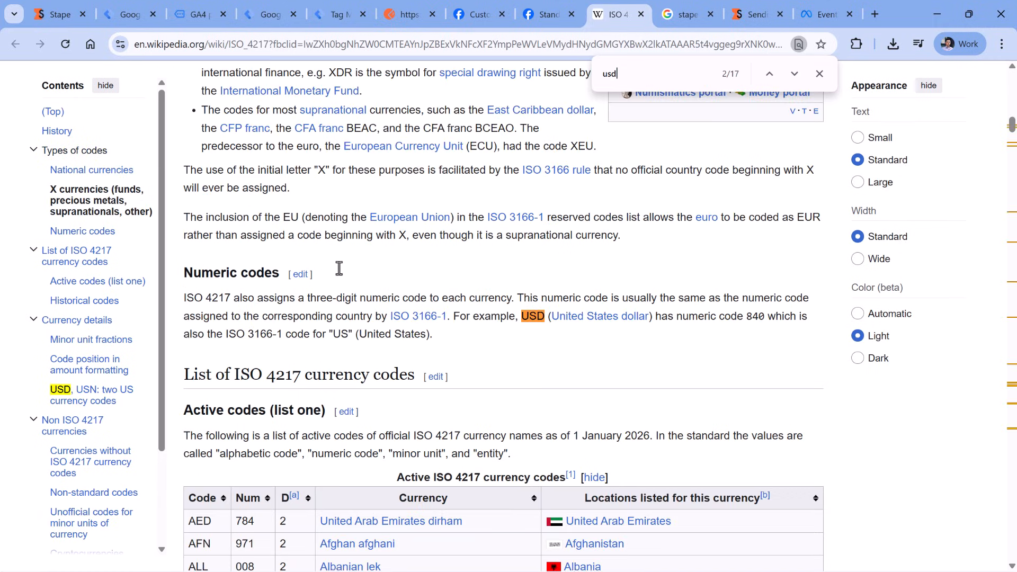
left_click(792, 79)
left_click(792, 79)
left_click(792, 79)
left_click(793, 78)
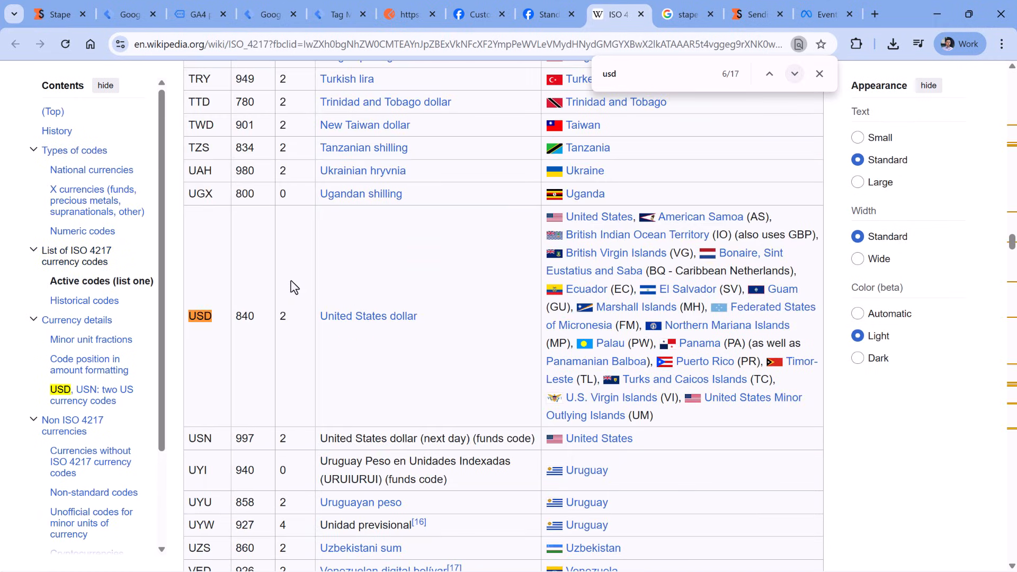
double_click(199, 320)
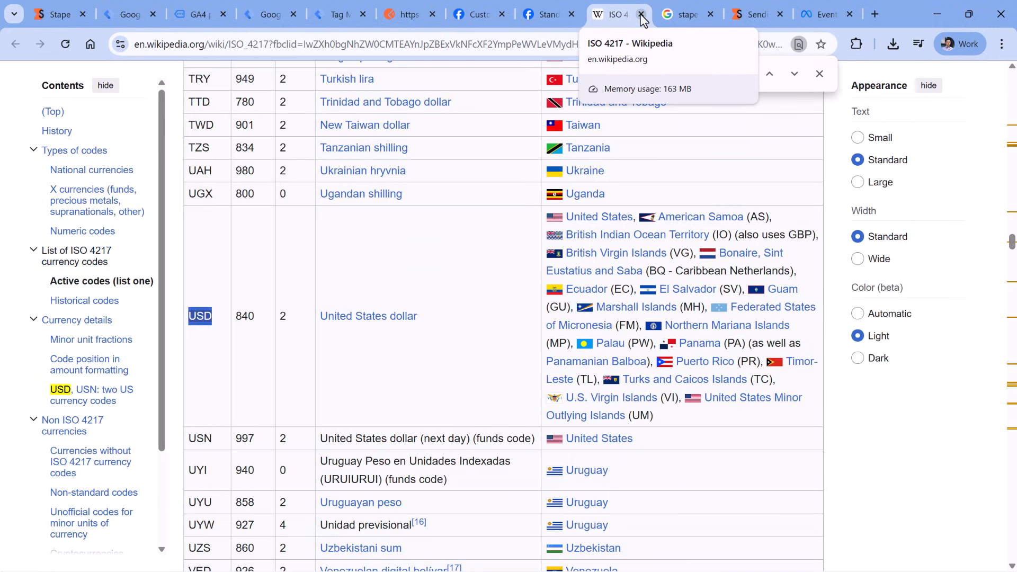
key("ctrl+w")
Review the tag's settings through to its triggering section and examine the previewed purchase event's client and event data
scroll(596, 277, "up", 20)
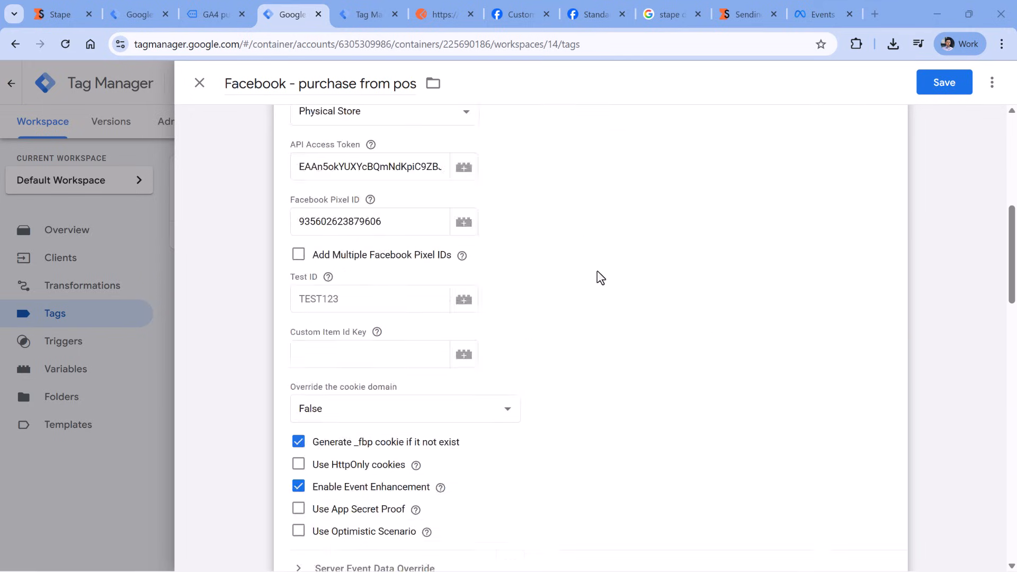
scroll(598, 275, "down", 20)
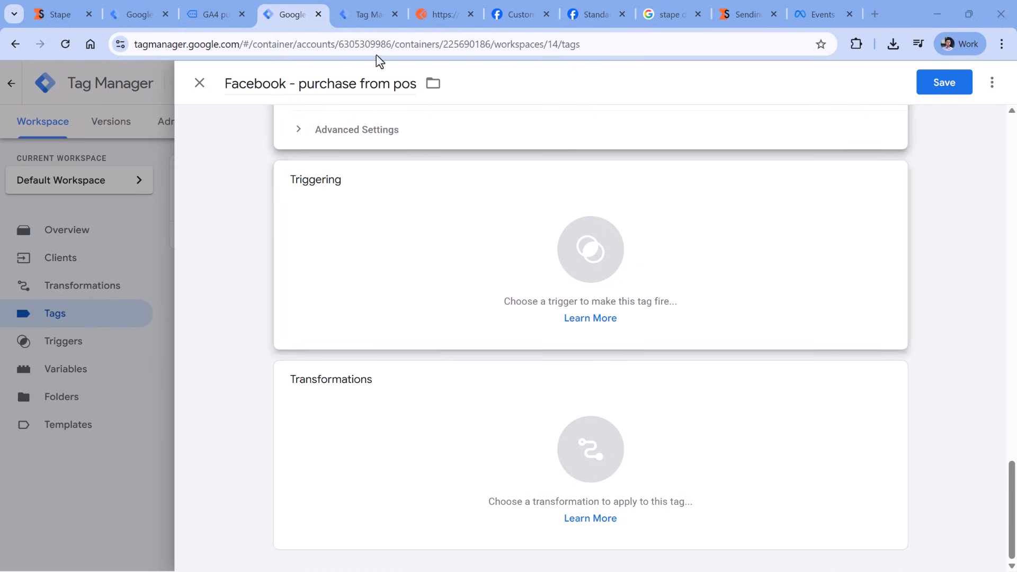
left_click(364, 13)
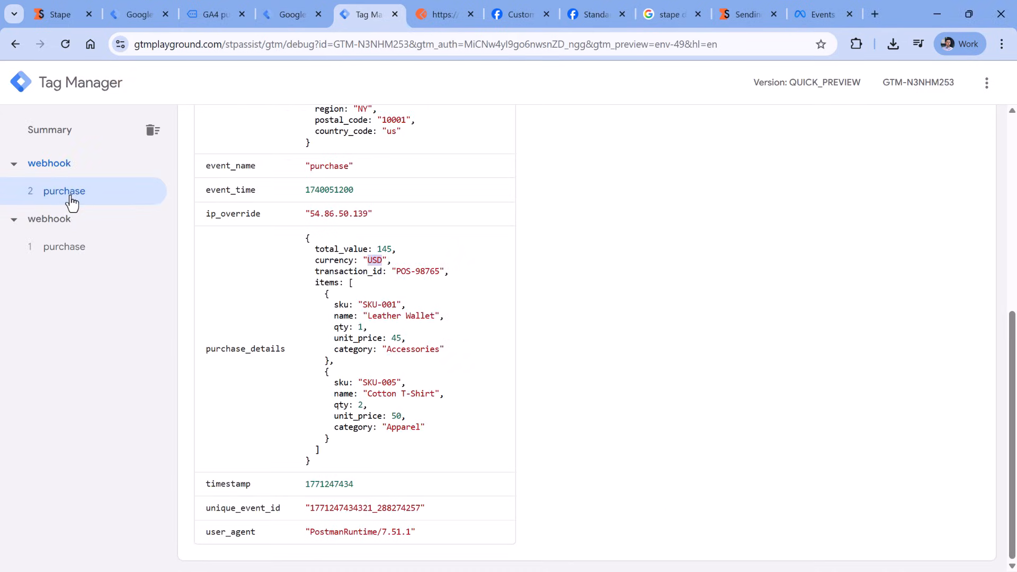
scroll(295, 218, "up", 7)
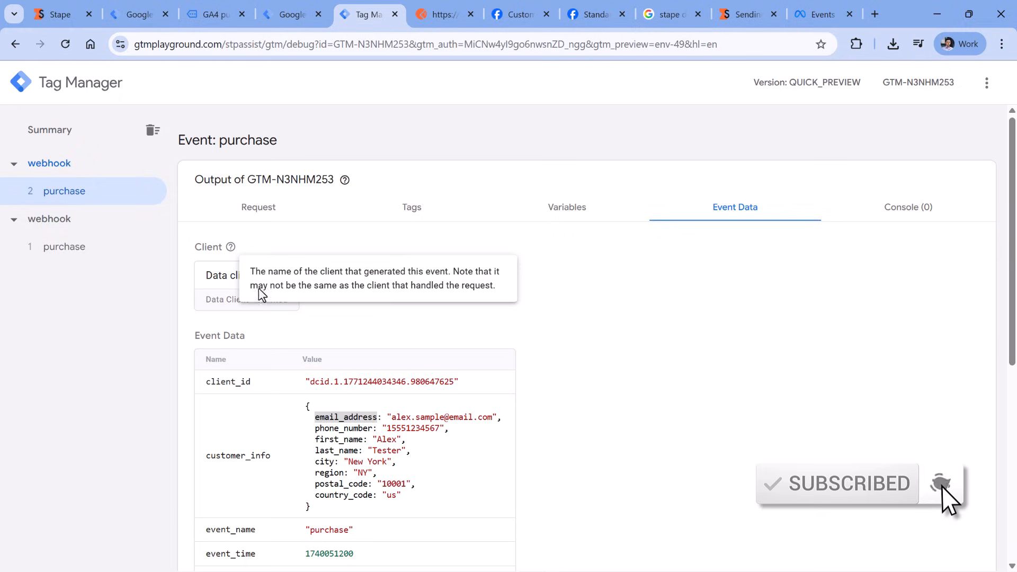
Create a new Custom trigger for the Facebook - purchase from pos tag that fires only on some events
left_click(291, 24)
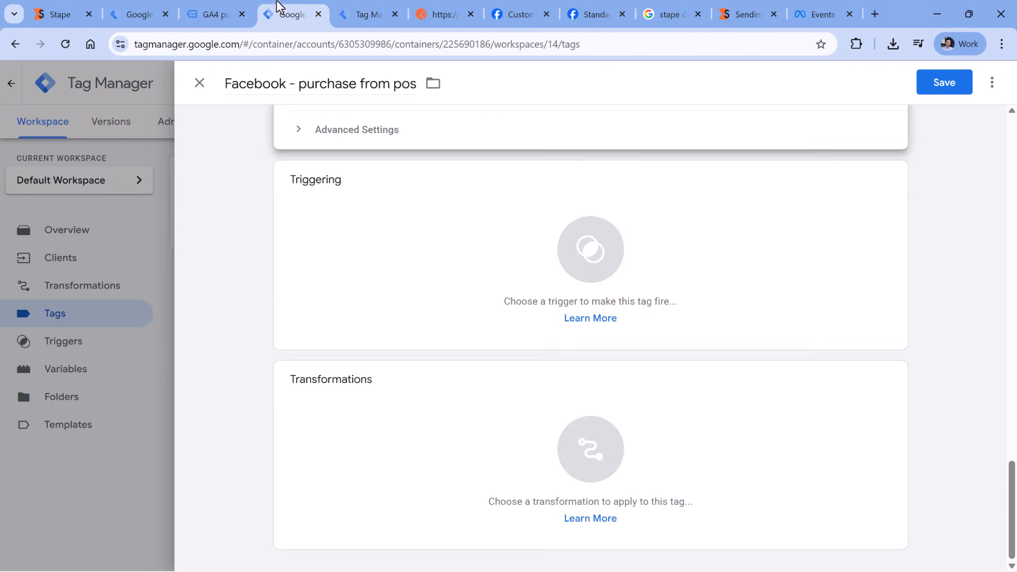
left_click(370, 255)
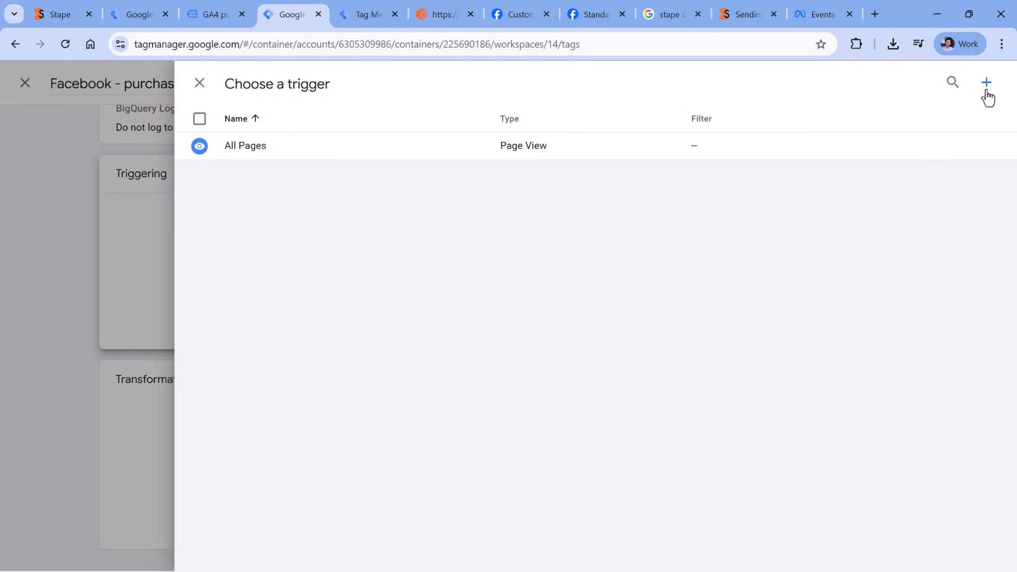
left_click(986, 85)
left_click(302, 238)
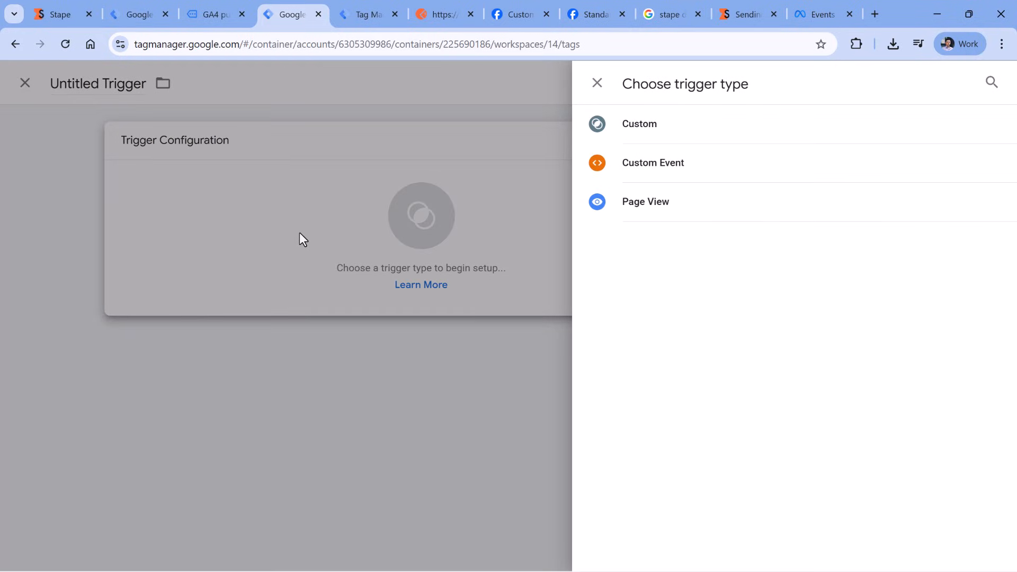
left_click(646, 134)
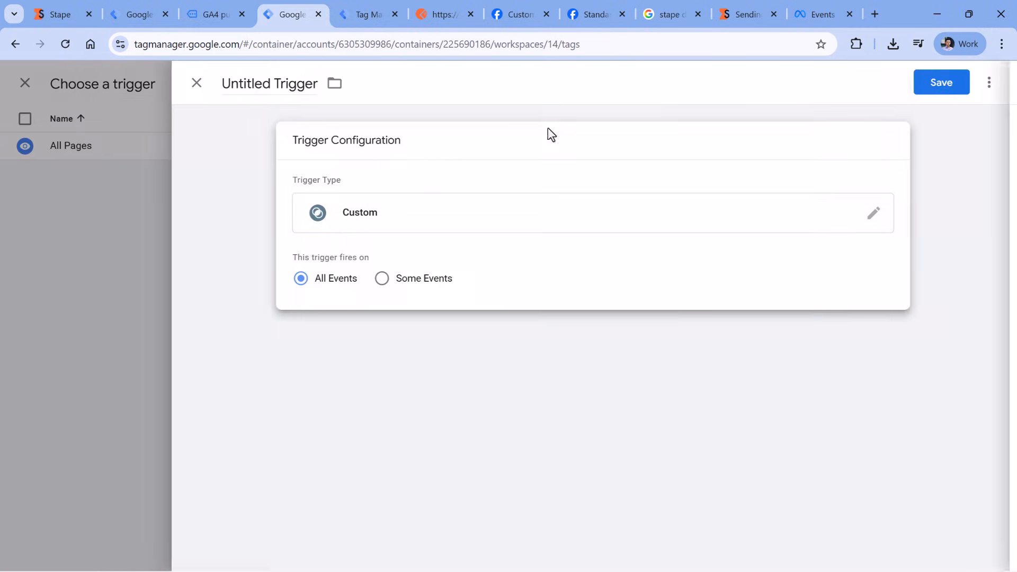
left_click(385, 280)
Set the trigger condition to Client Name equals Data client, checking the exact client name in the previewed purchase event
left_click(379, 334)
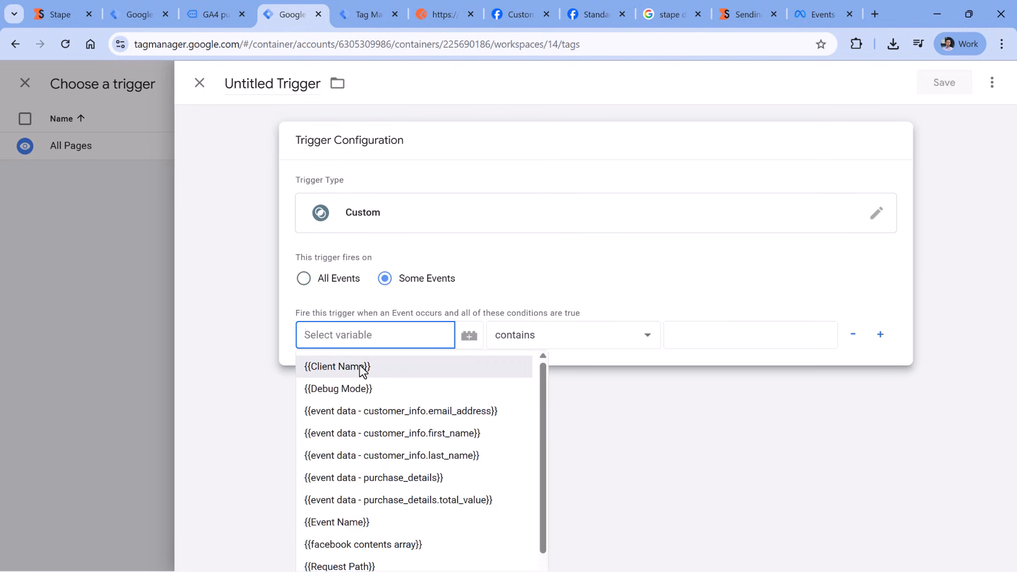
left_click(362, 367)
left_click(564, 335)
left_click(524, 34)
left_click(696, 324)
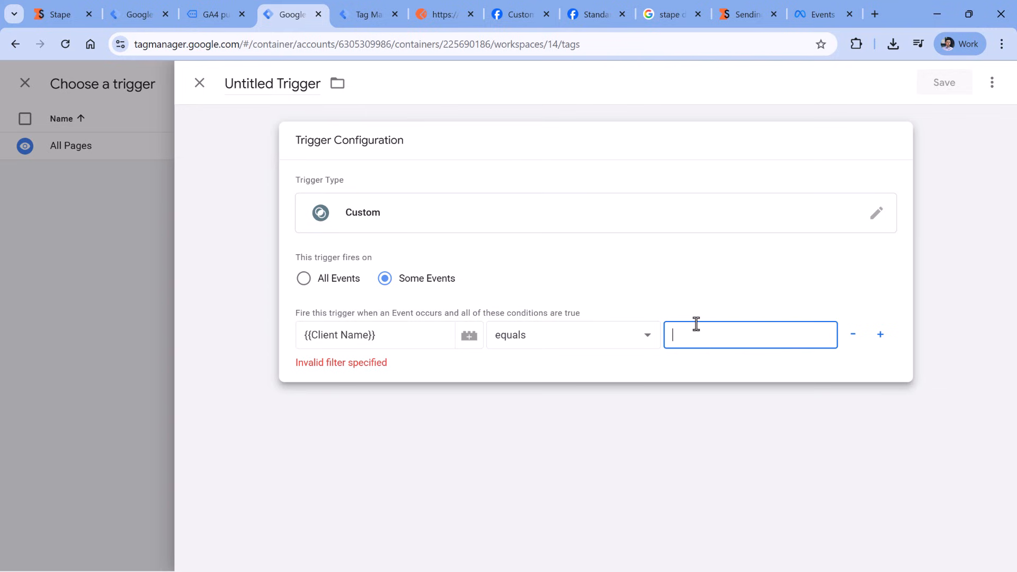
type("Data Client")
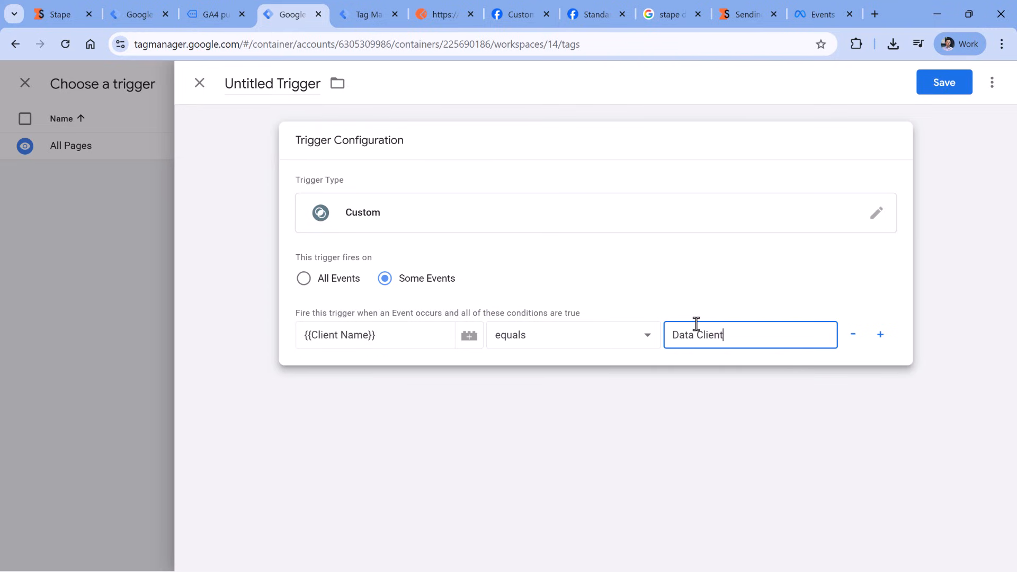
left_click(365, 15)
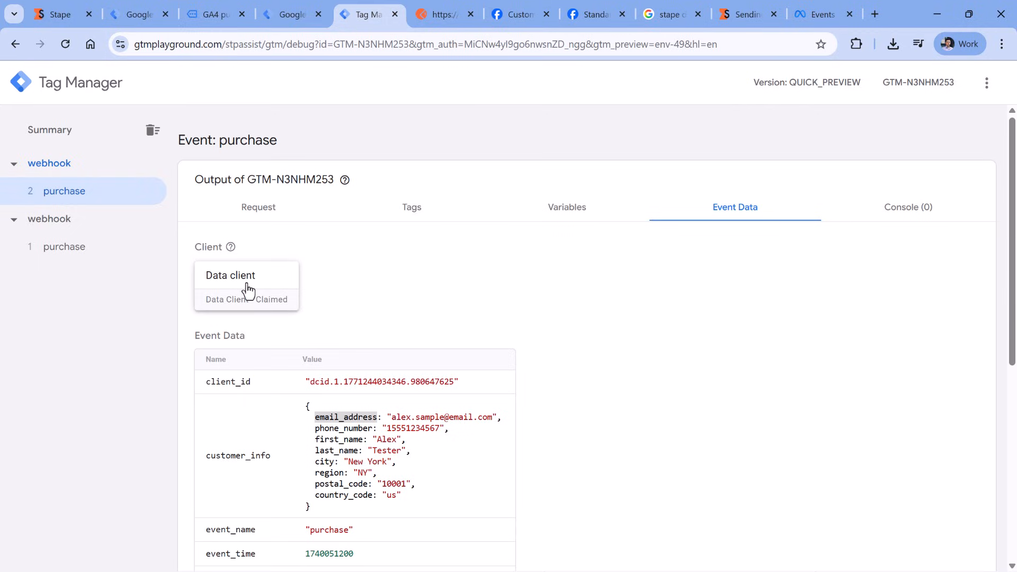
left_click(293, 15)
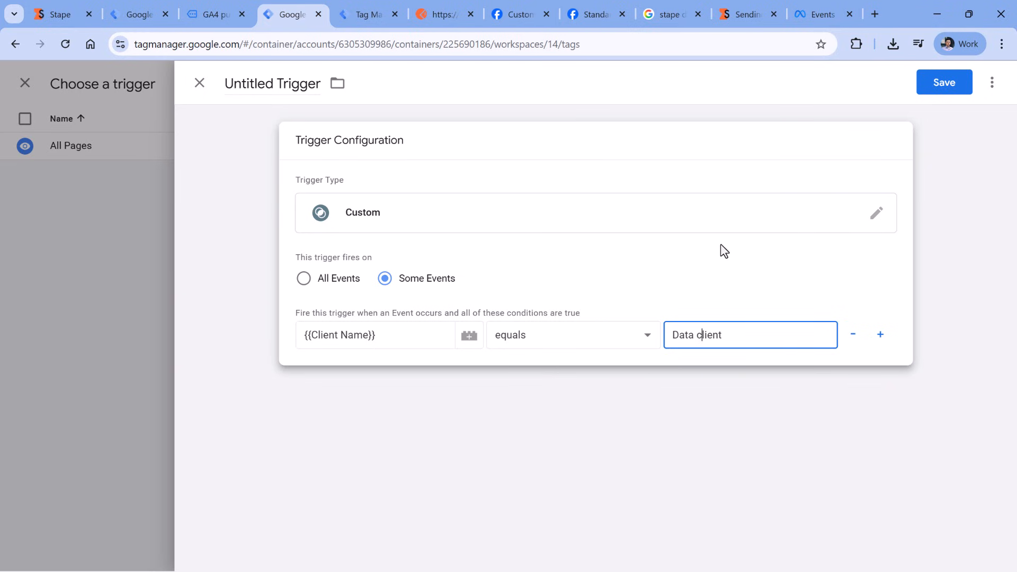
Add a second trigger condition requiring Event Name equals purchase
left_click(879, 336)
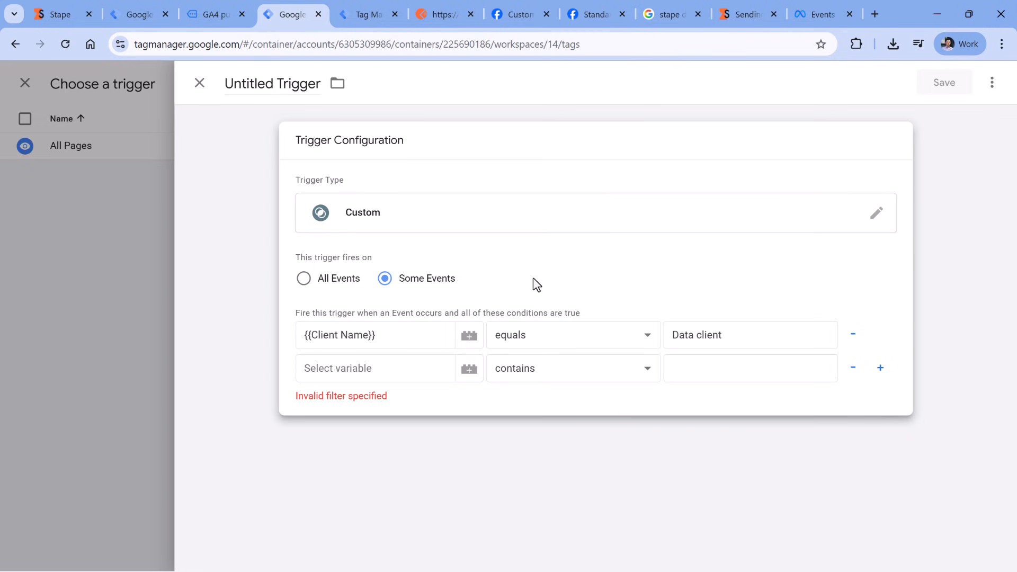
left_click(396, 374)
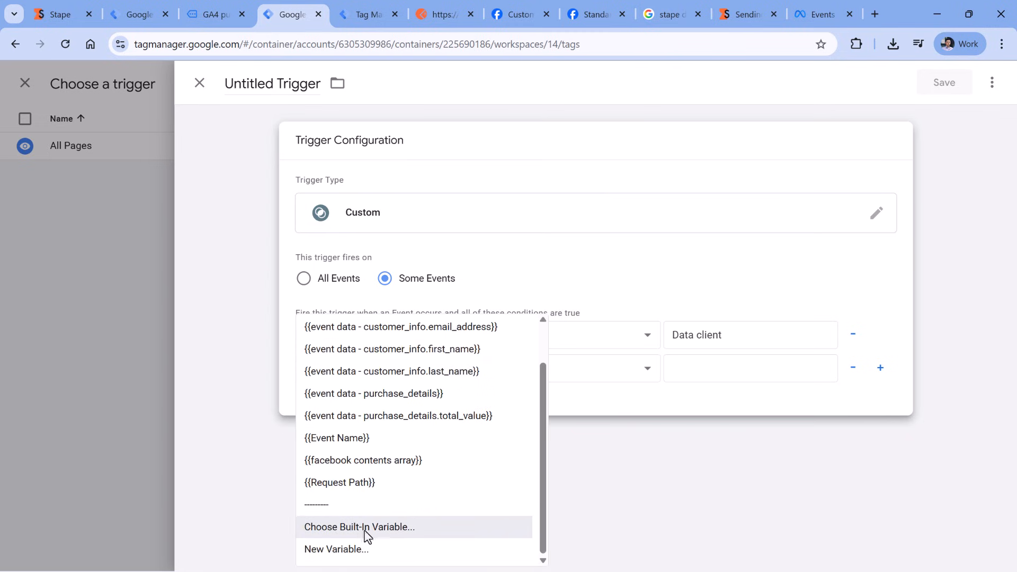
left_click(353, 442)
left_click(574, 366)
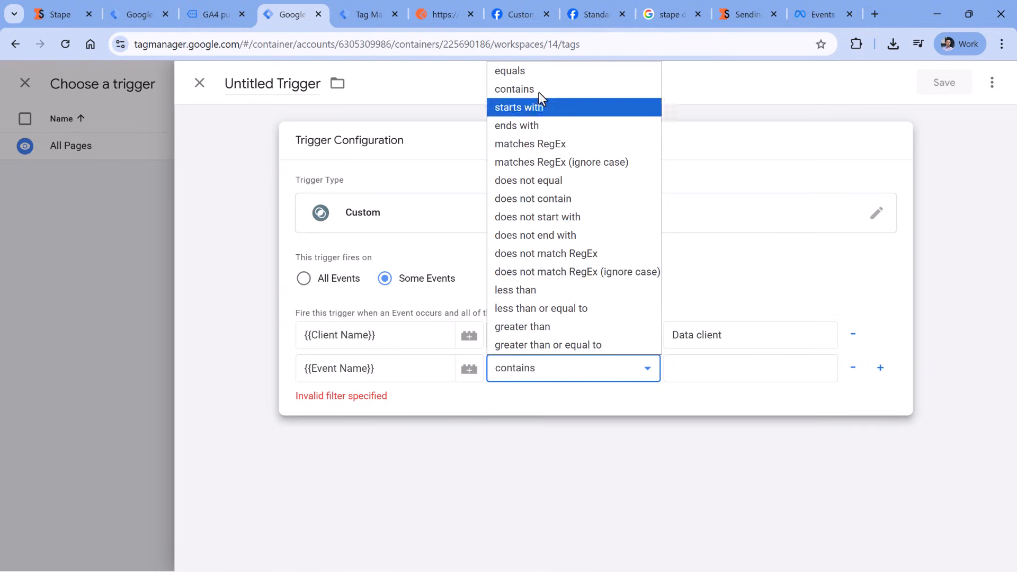
left_click(529, 68)
left_click(684, 366)
type("purchase")
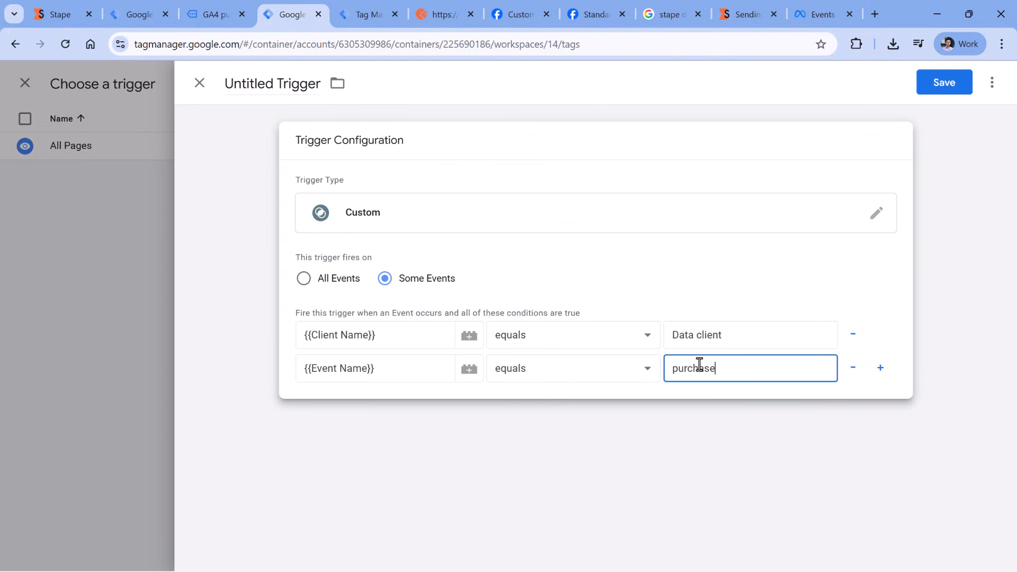
Name the trigger "purchase - data client", save it and save the tag with this trigger assigned
left_click(301, 83)
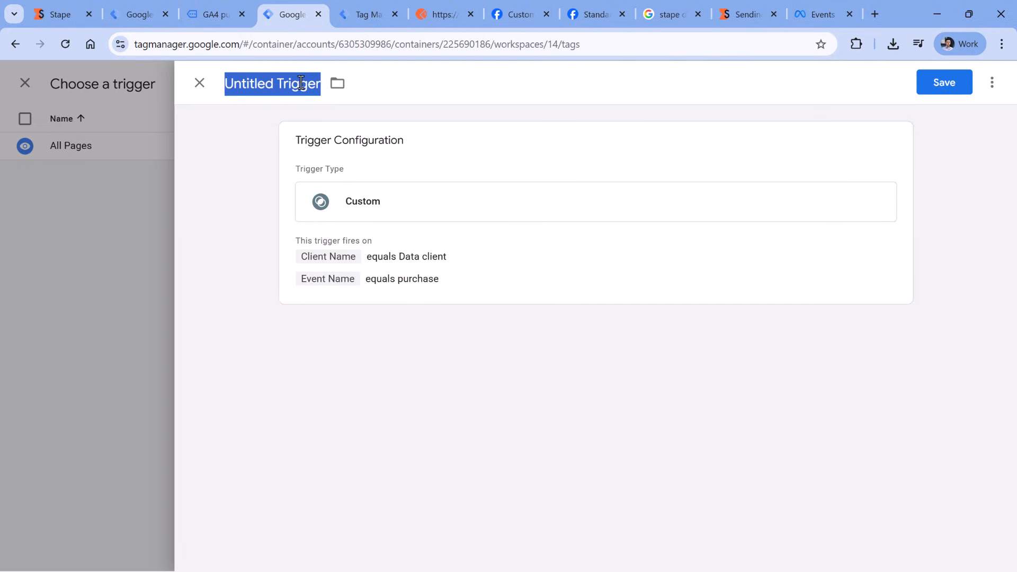
type("purchase - dat aclient")
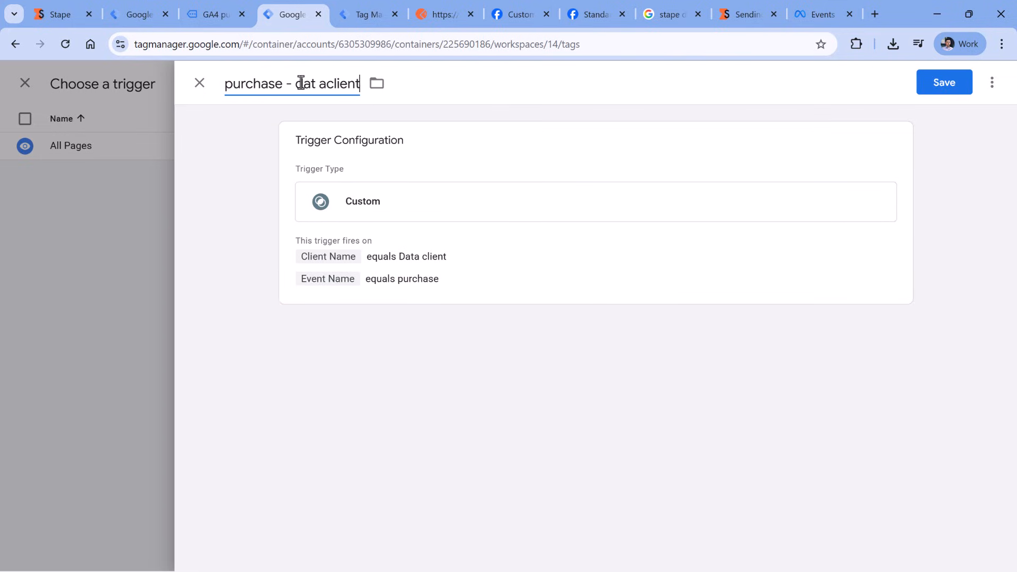
key("BackSpace")
key("BackSpace")
key("BackSpace")
key("BackSpace")
key("BackSpace")
key("BackSpace")
key("BackSpace")
key("BackSpace")
type("a client")
left_click(944, 82)
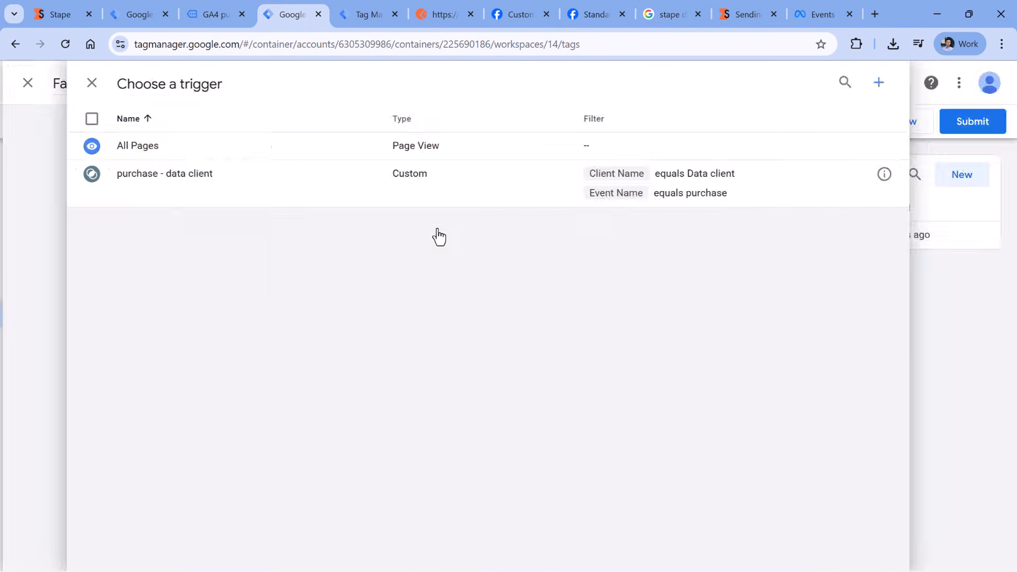
left_click(726, 175)
left_click(940, 83)
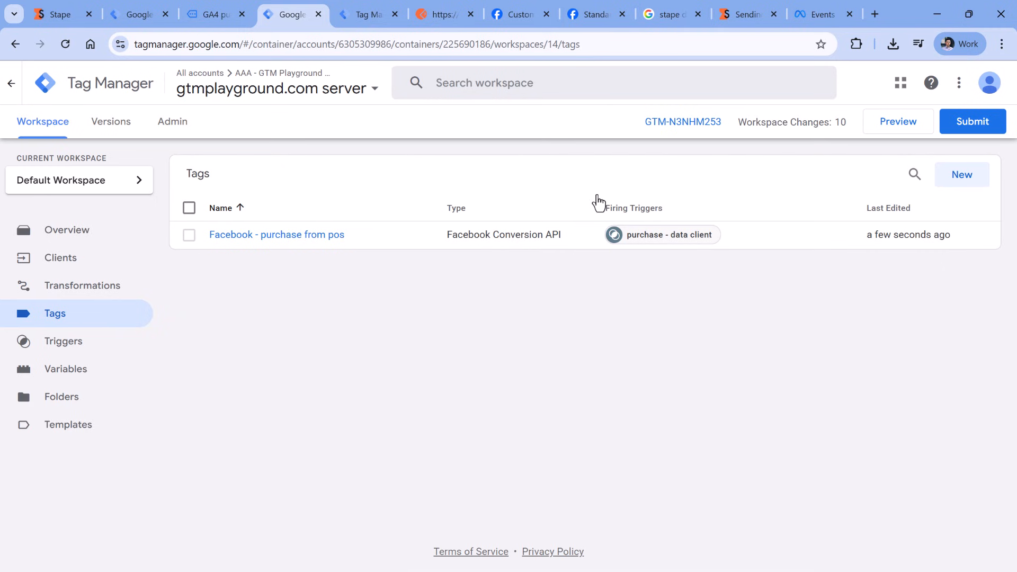
Switch to Meta Events Manager and copy the server test event code from the GTM Playground.com dataset's test events
left_click(822, 14)
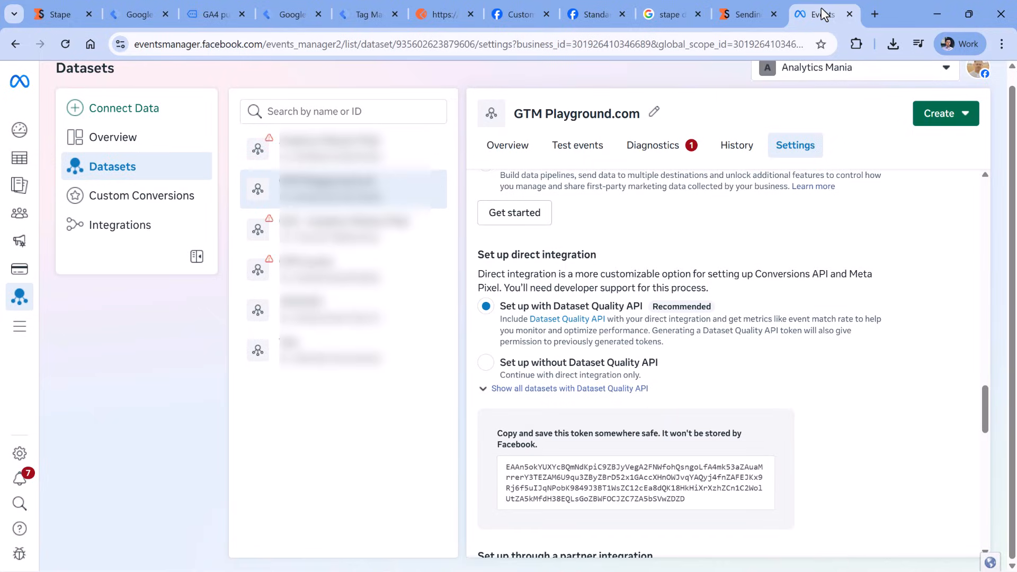
left_click(578, 154)
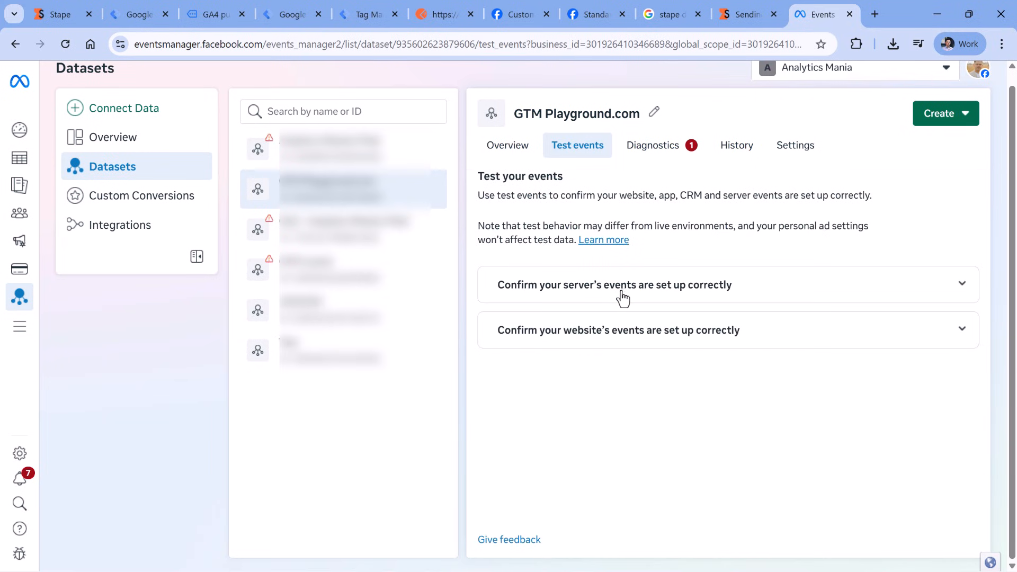
left_click(938, 293)
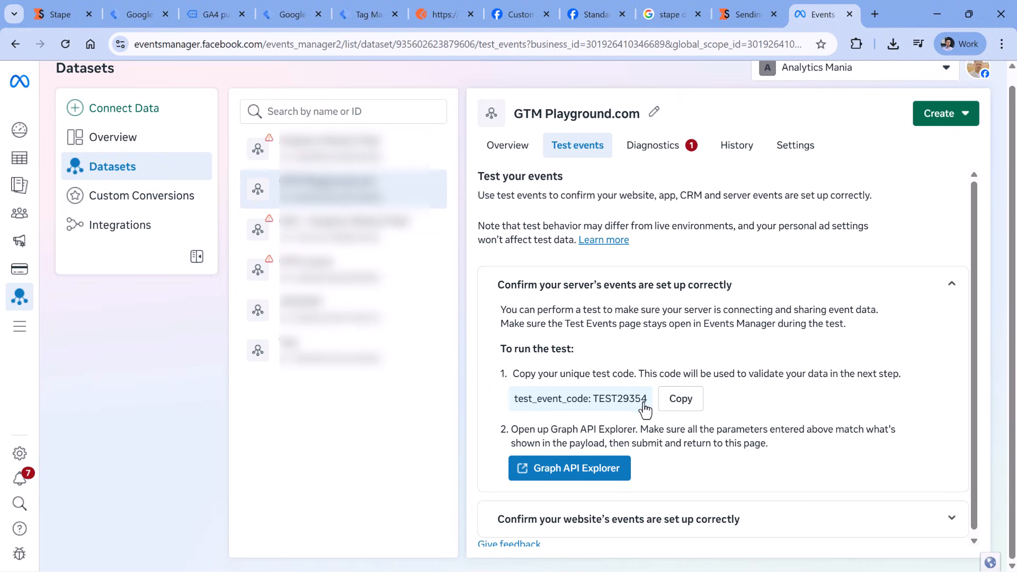
left_click(680, 404)
Paste the copied test event code as the Test ID of the Facebook - purchase from pos tag and save it
left_click(324, 14)
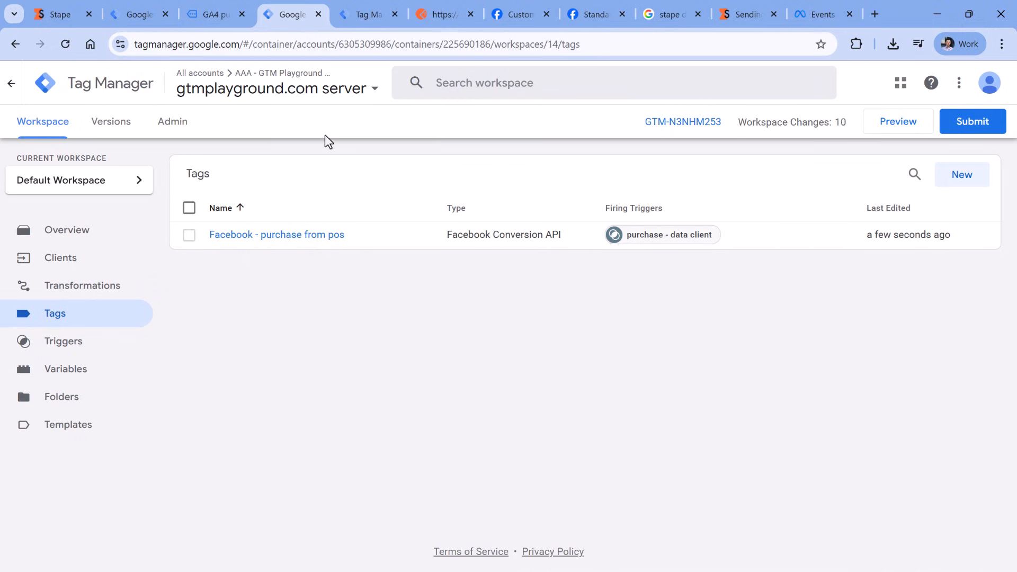
left_click(273, 238)
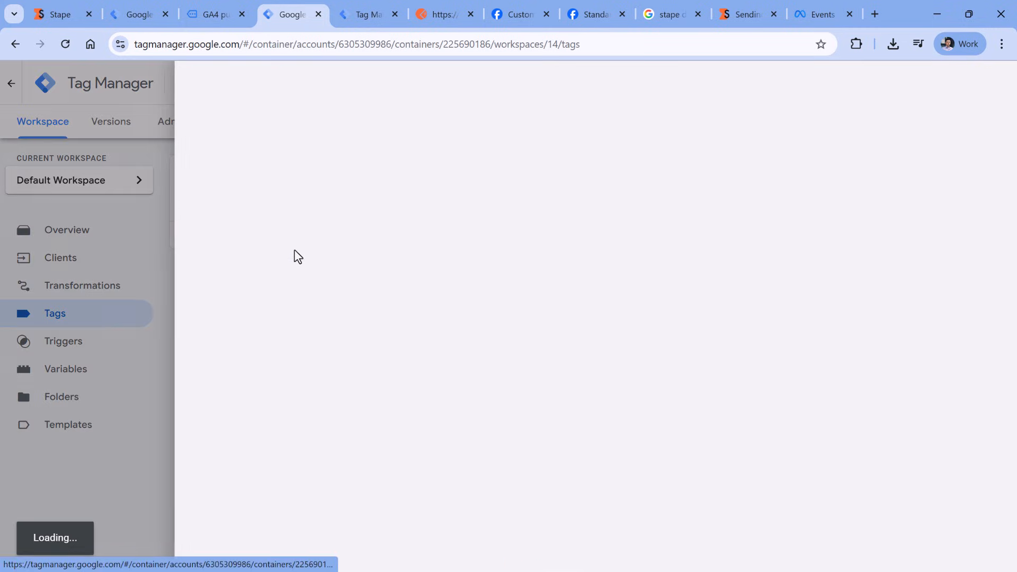
scroll(611, 263, "down", 8)
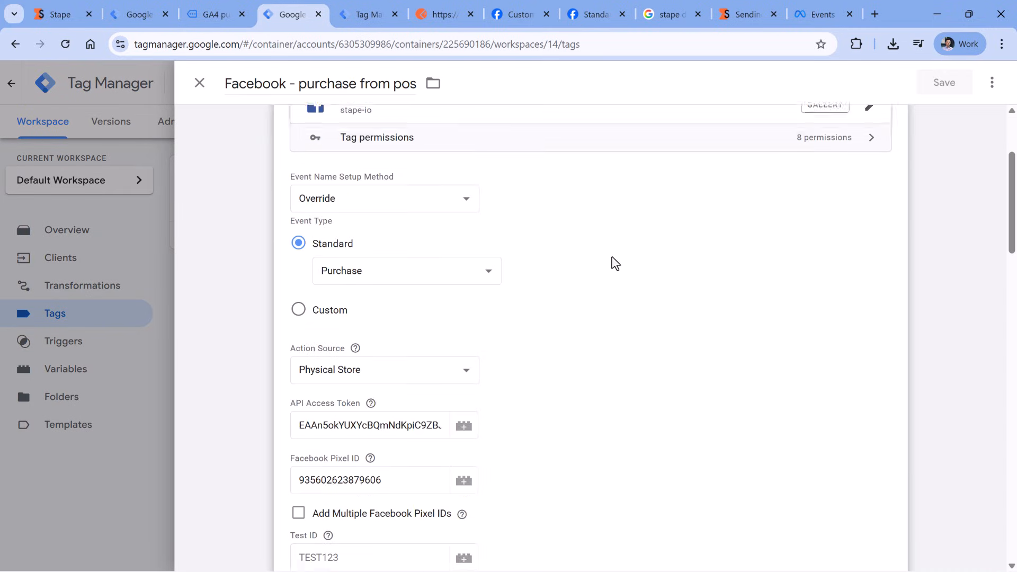
left_click(316, 307)
key("ctrl+v")
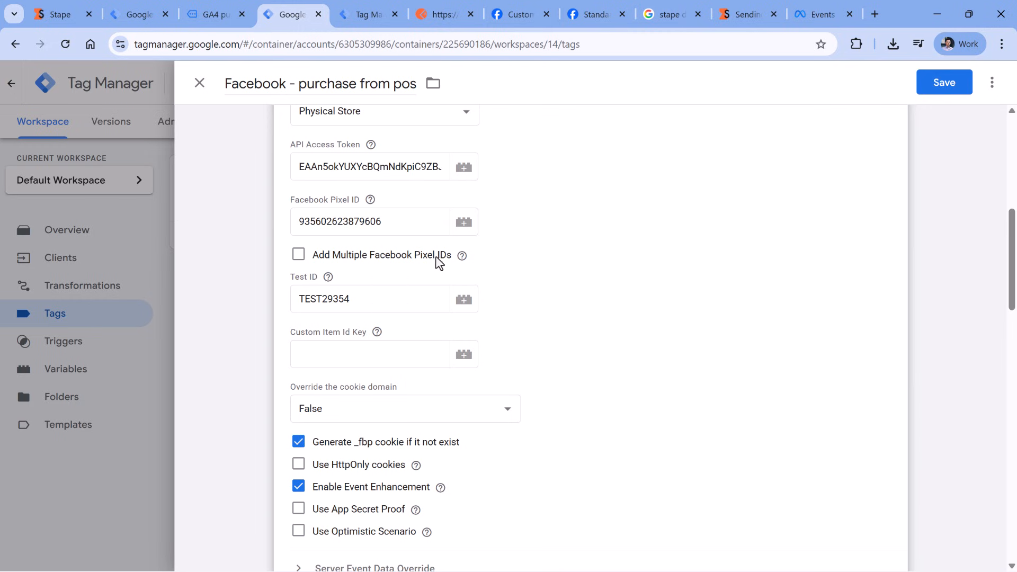
left_click(943, 83)
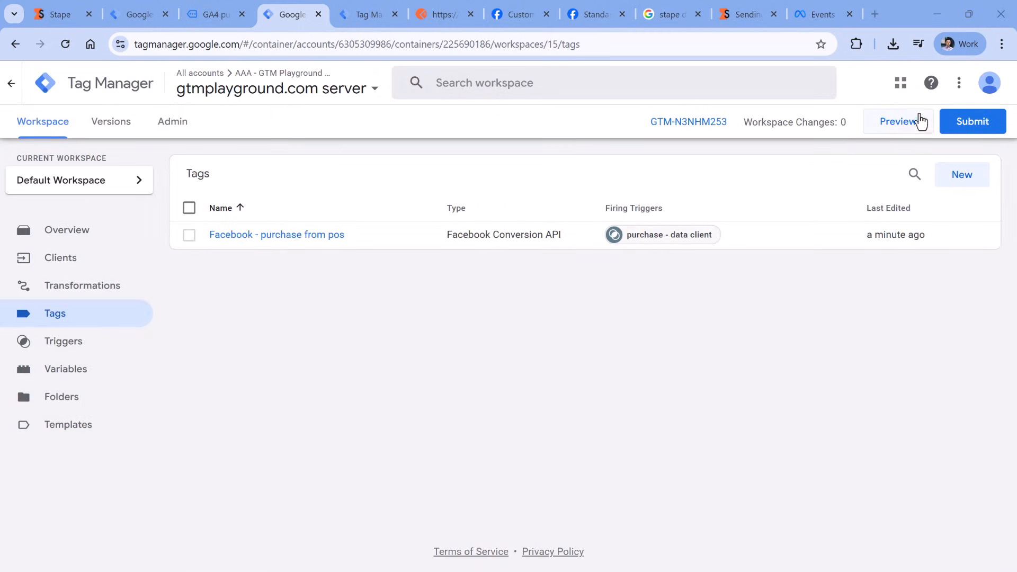
Restart the server container preview, review the purchase request body in Postman and send it to the webhook URL
left_click(920, 121)
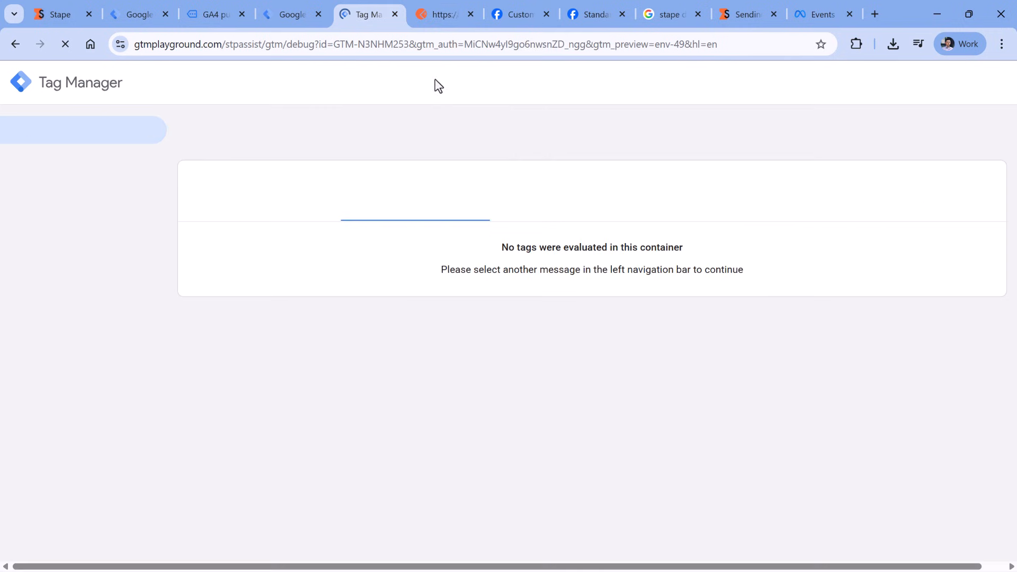
left_click(430, 17)
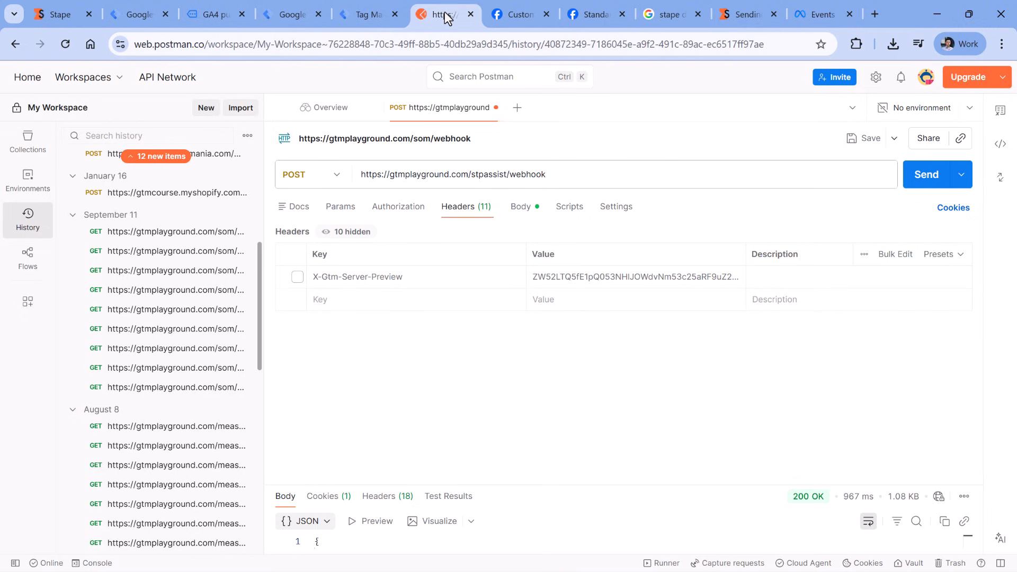
left_click(522, 209)
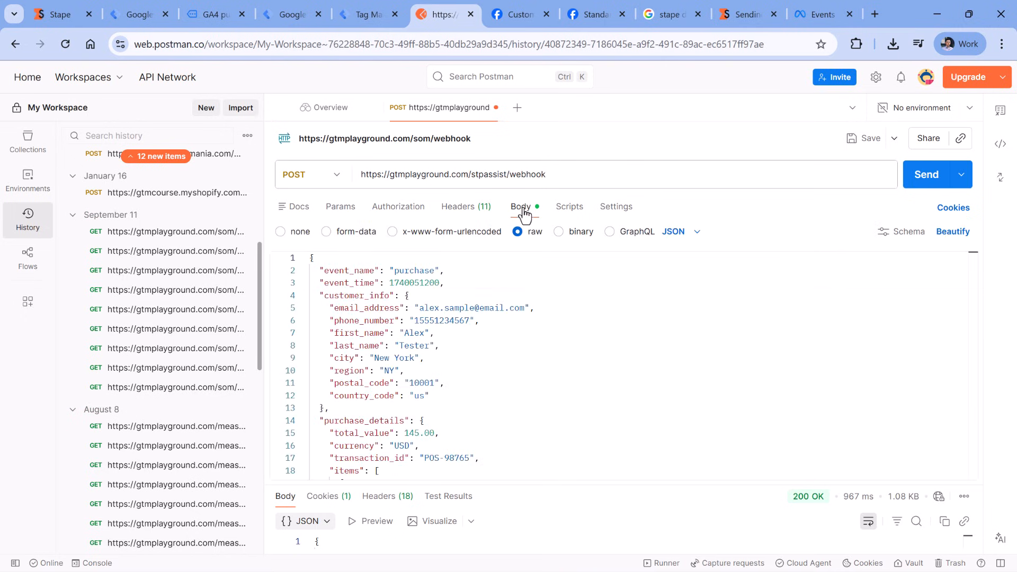
scroll(402, 343, "down", 1)
scroll(399, 339, "down", 5)
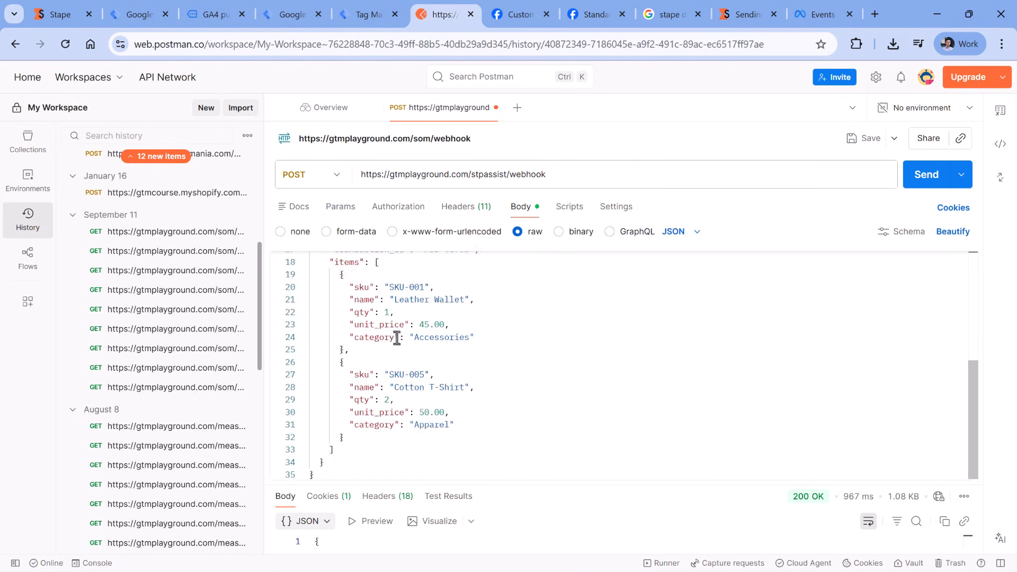
scroll(398, 336, "up", 6)
left_click(933, 185)
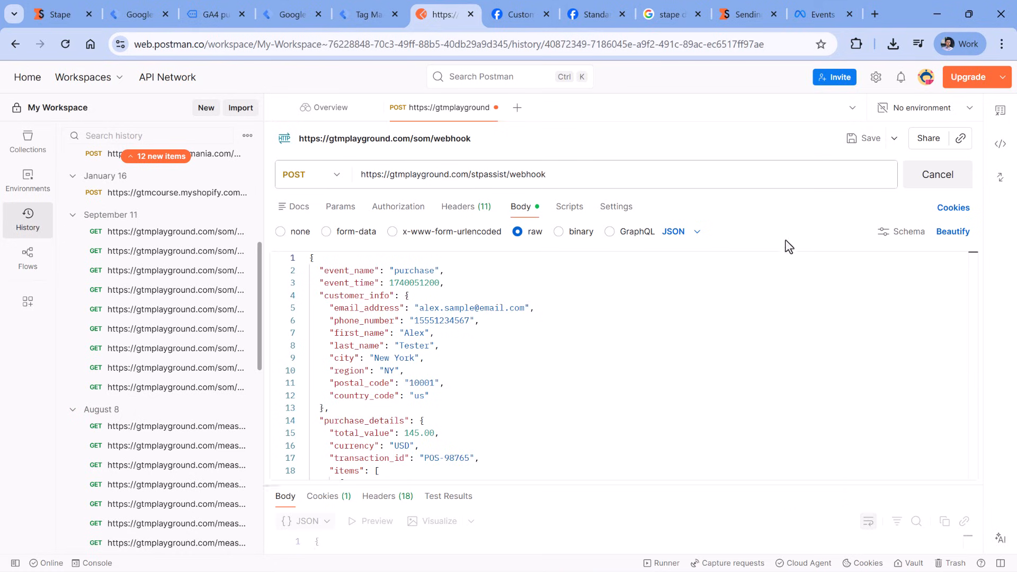
left_click_drag(799, 496, 812, 501)
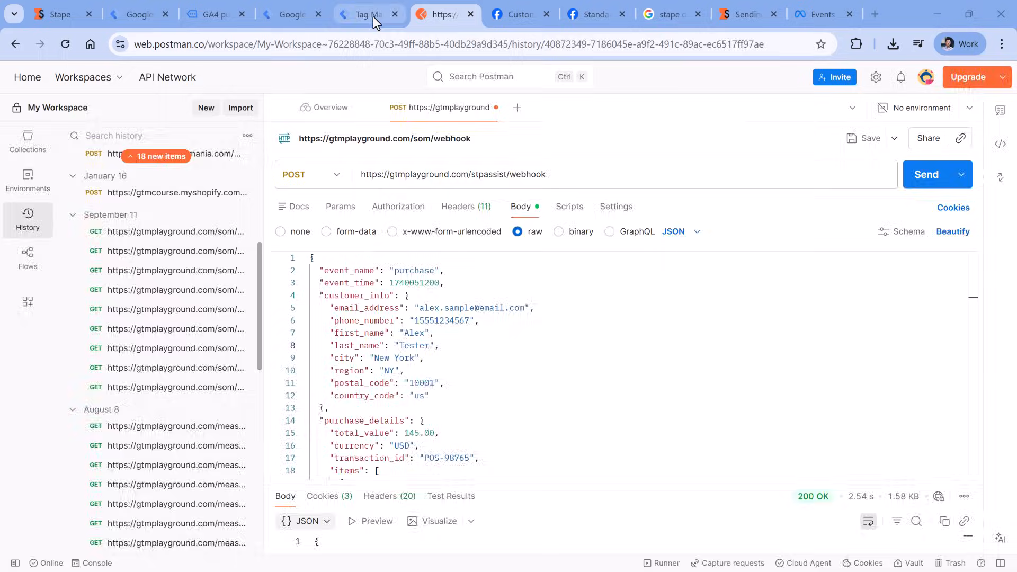
Examine the new purchase event's Facebook tag in the preview, including the body of its outgoing request to graph.facebook.com
left_click(369, 15)
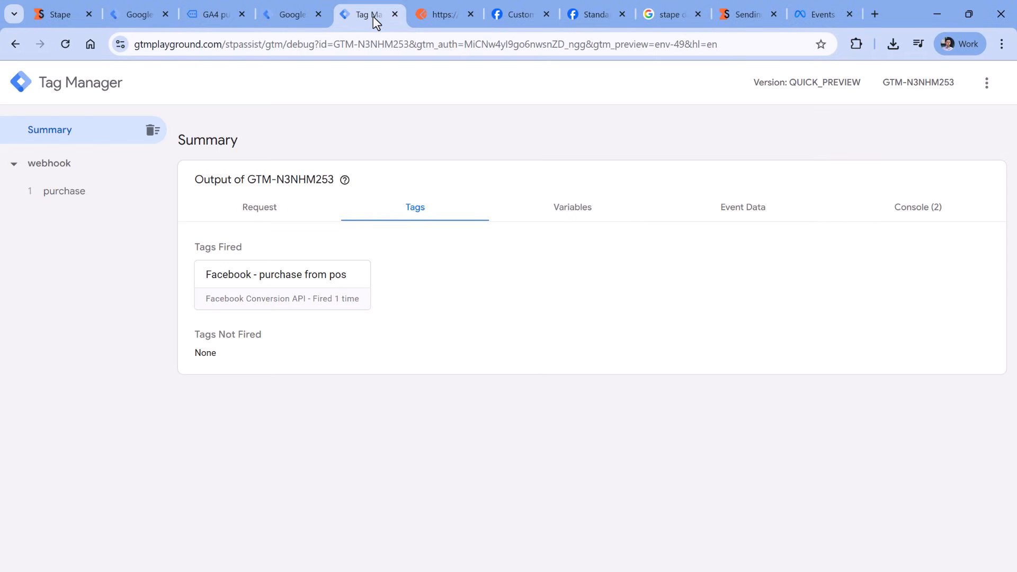
left_click(86, 195)
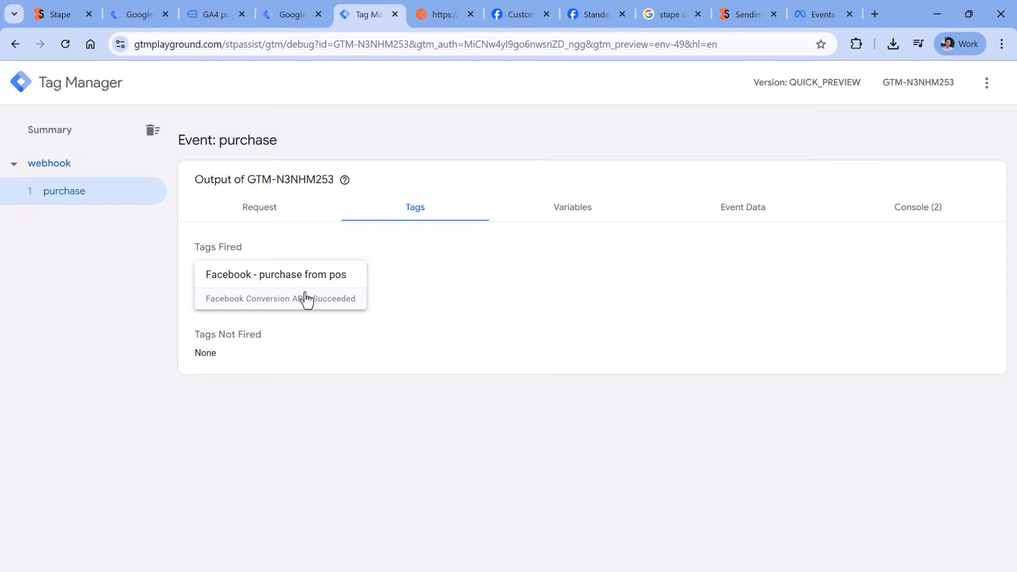
left_click(284, 289)
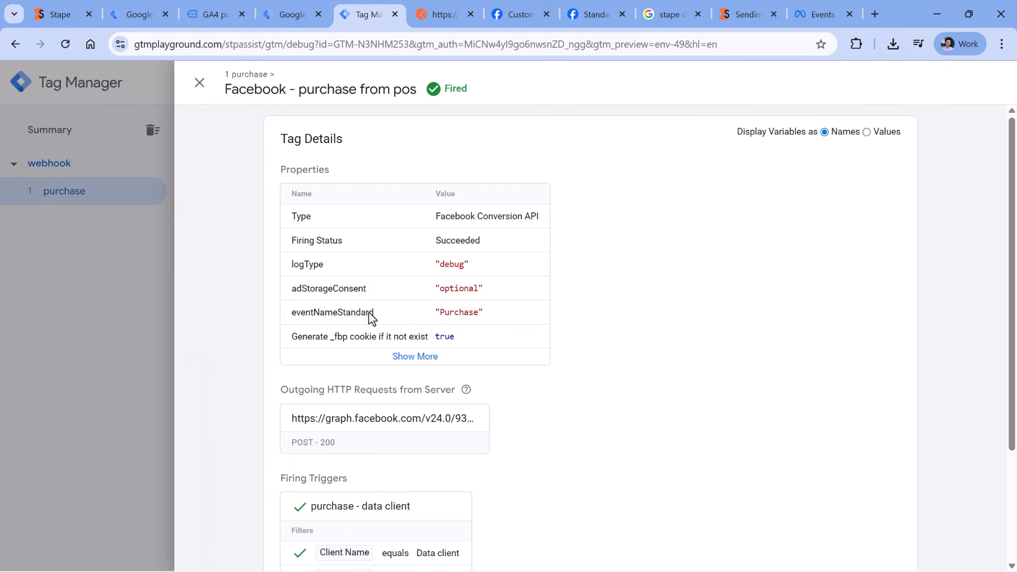
scroll(375, 293, "down", 3)
left_click(374, 292)
scroll(368, 287, "down", 2)
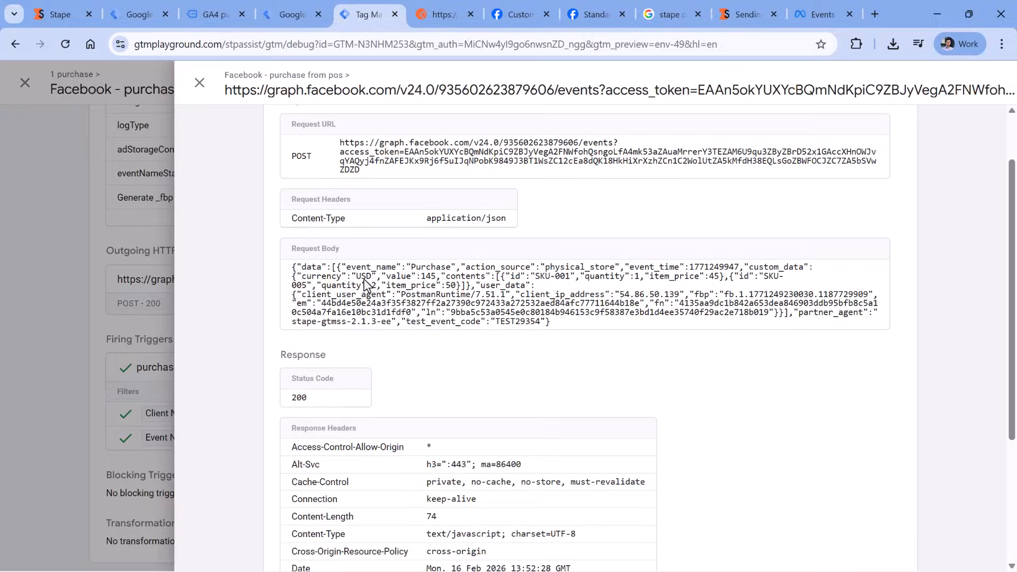
Review the outgoing Facebook request's body and check the GTM Playground.com dataset's test events in Meta Events Manager
triple_click(373, 268)
left_click(376, 270)
left_click_drag(551, 321, 292, 270)
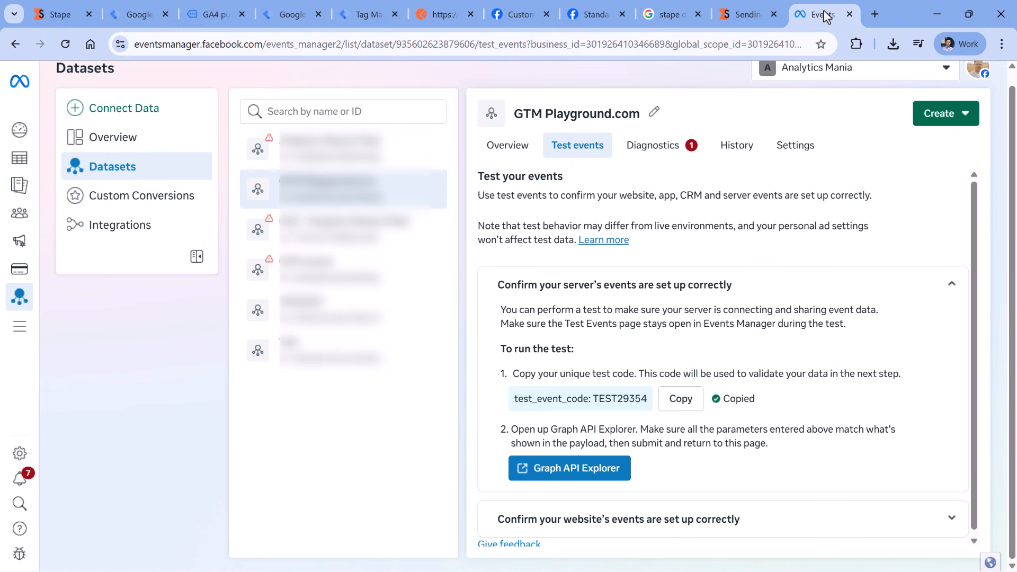
left_click(822, 11)
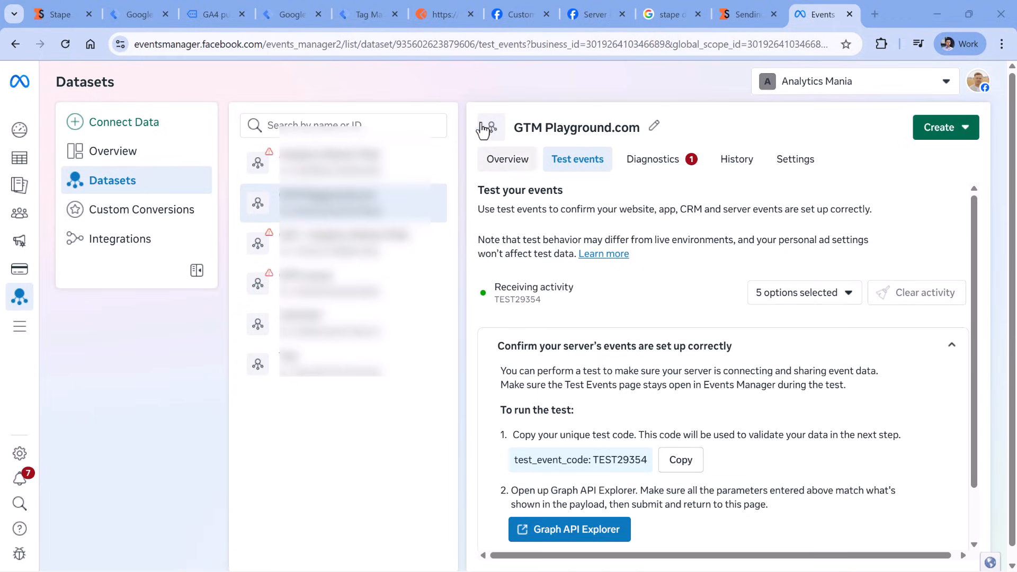
Switch to Google Tag Manager, set the Action Source of the Facebook - purchase from pos tag to Website and save it
left_click(368, 15)
left_click(289, 7)
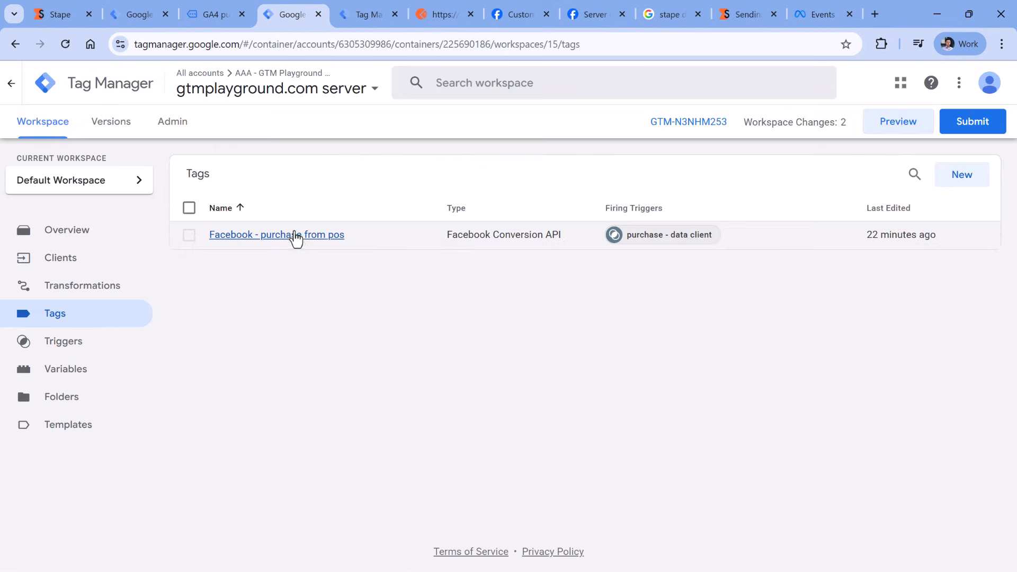
left_click(295, 234)
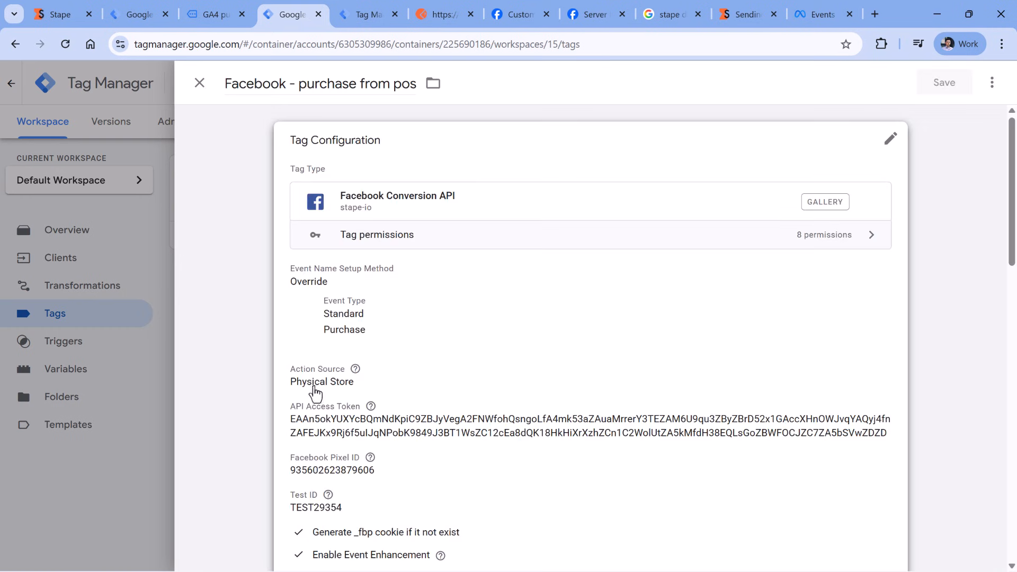
left_click(818, 14)
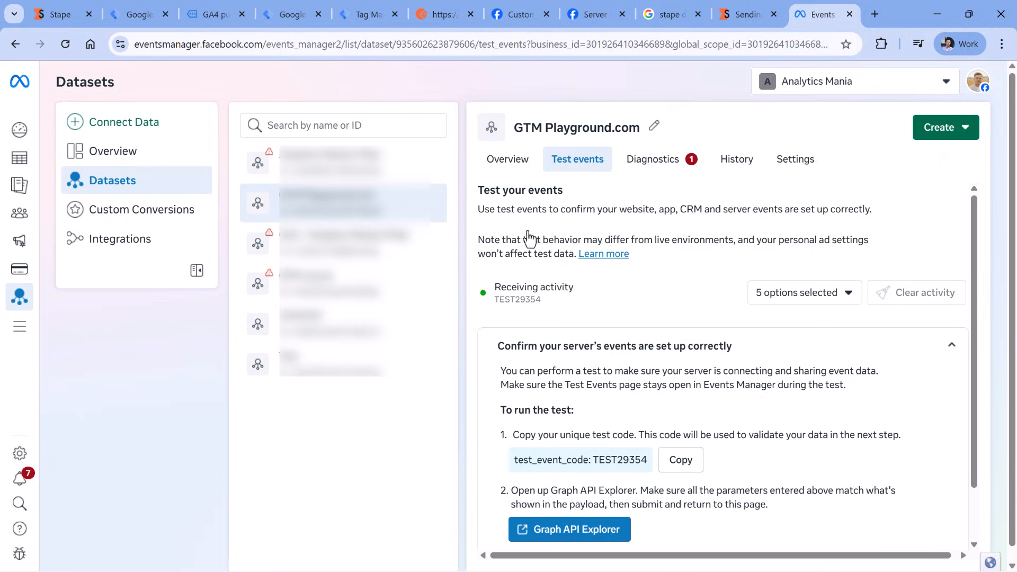
left_click(371, 16)
left_click(293, 16)
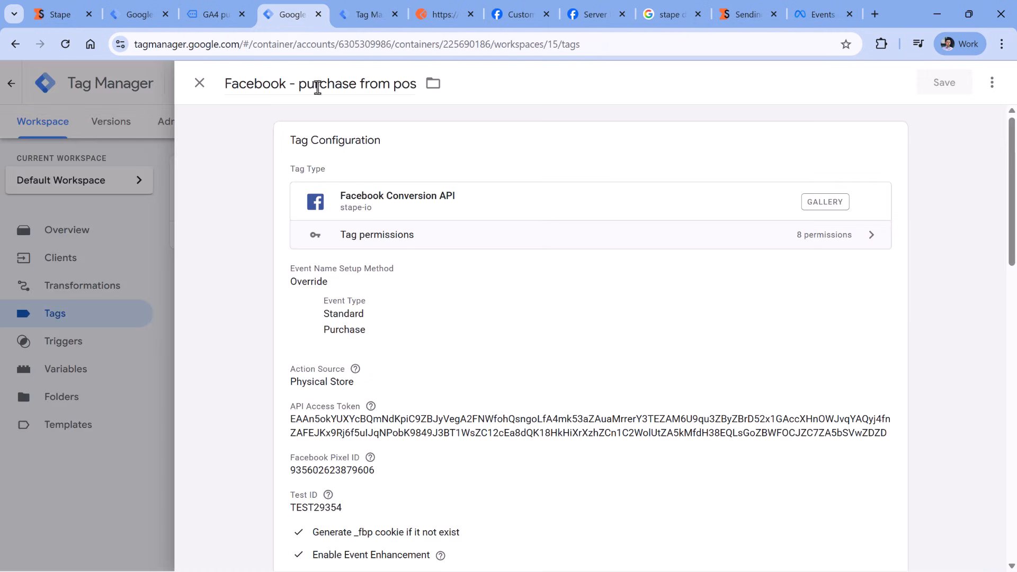
left_click(454, 334)
scroll(371, 297, "down", 3)
left_click(333, 273)
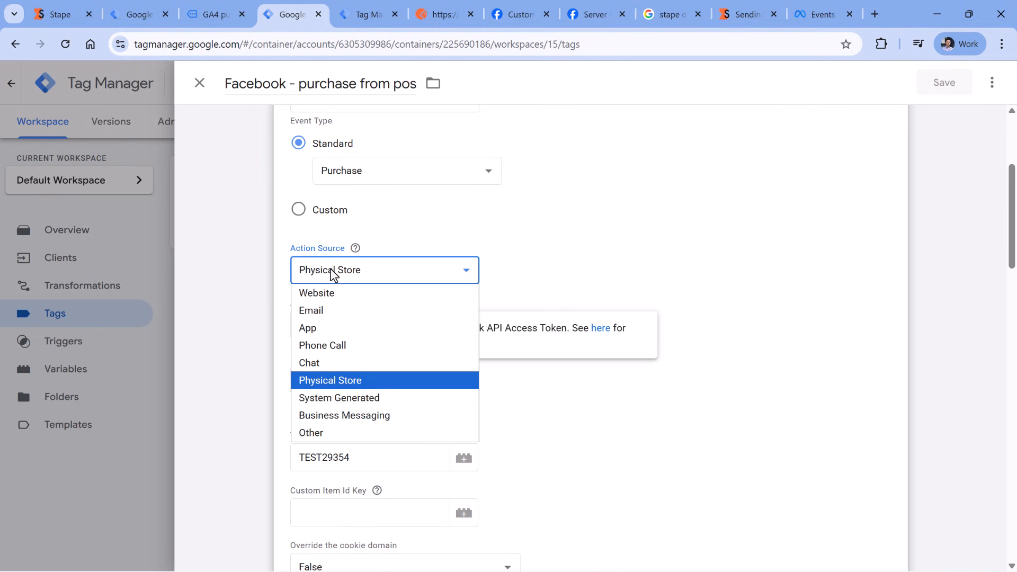
left_click(386, 292)
left_click(947, 84)
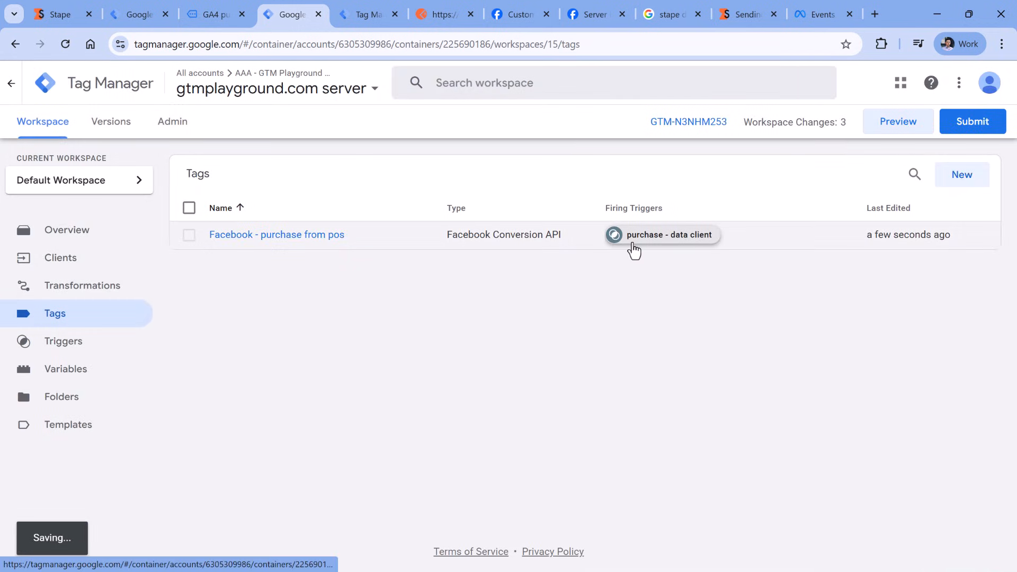
Switch to Postman, resend the purchase request to the webhook URL and check the server container preview
key("ctrl+Tab")
key("ctrl+Tab")
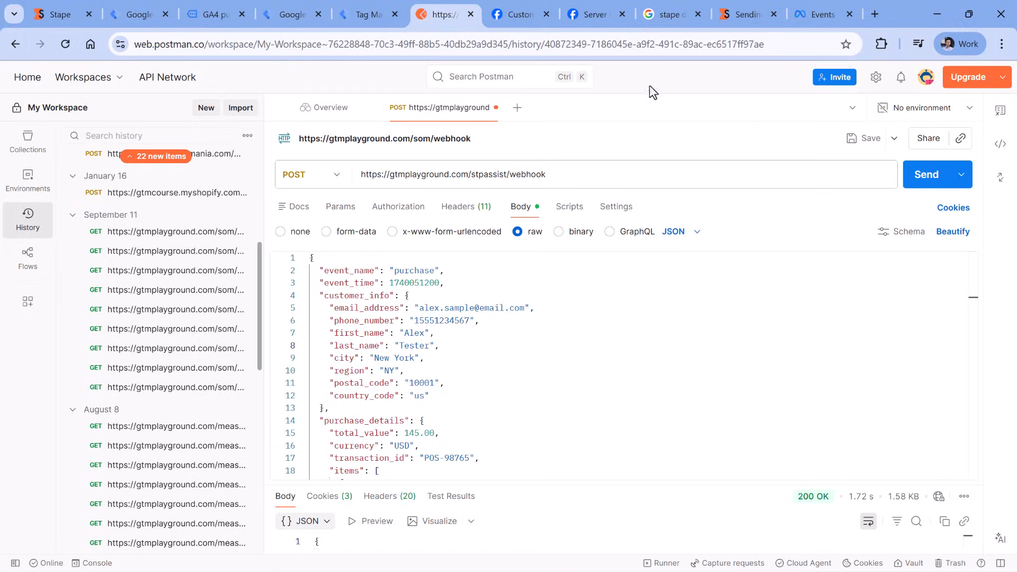
left_click(931, 179)
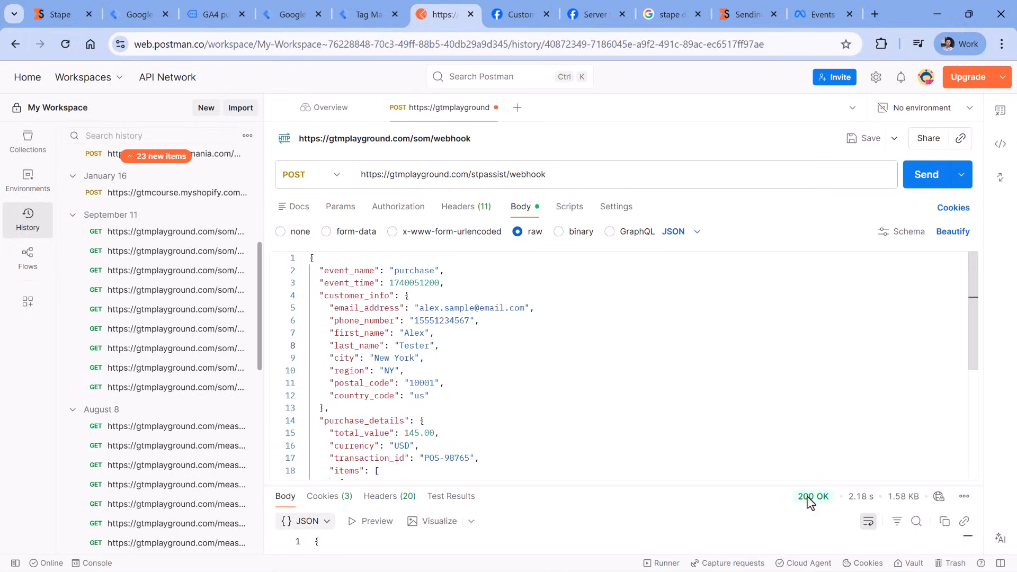
left_click(367, 16)
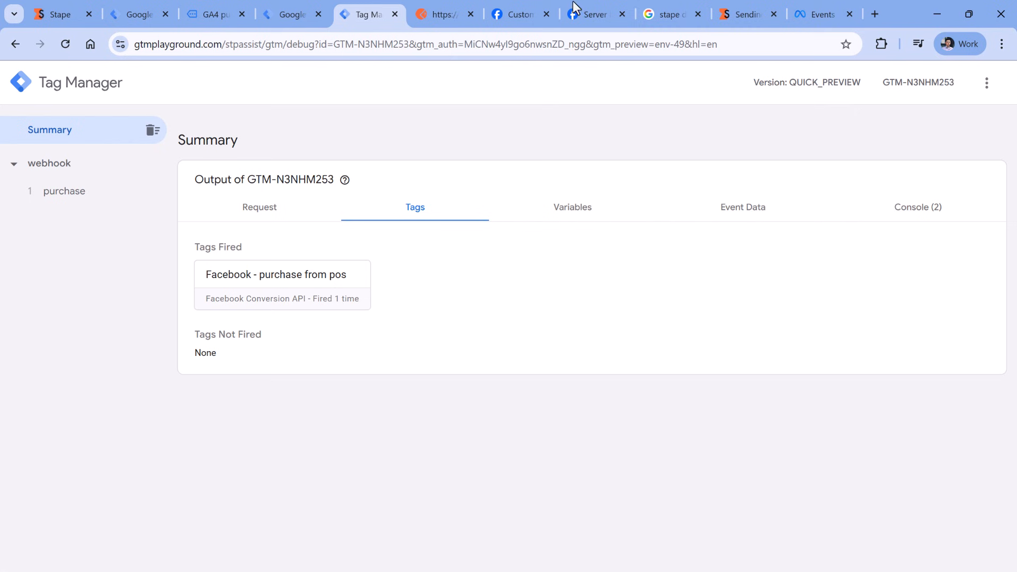
Switch to Meta Events Manager and examine the received Purchase test event's parameters, action source and user data keys
left_click(807, 15)
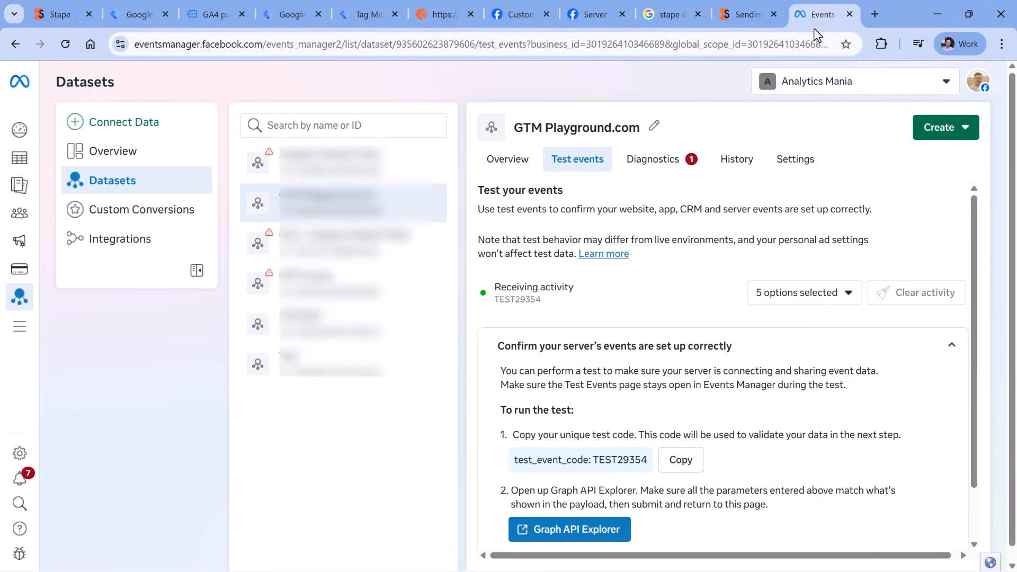
scroll(626, 300, "down", 1)
scroll(626, 301, "up", 1)
scroll(626, 300, "down", 1)
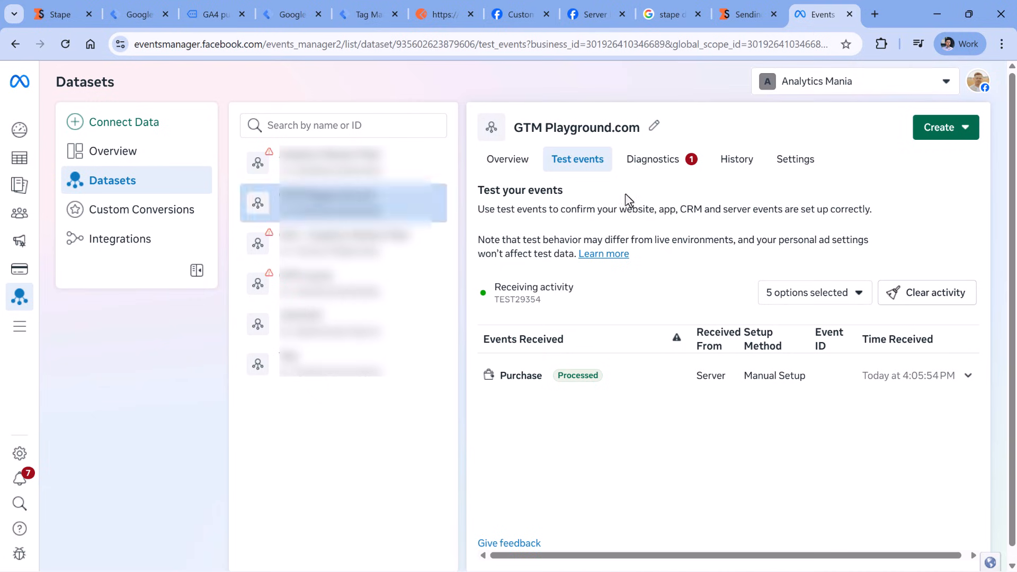
left_click(635, 377)
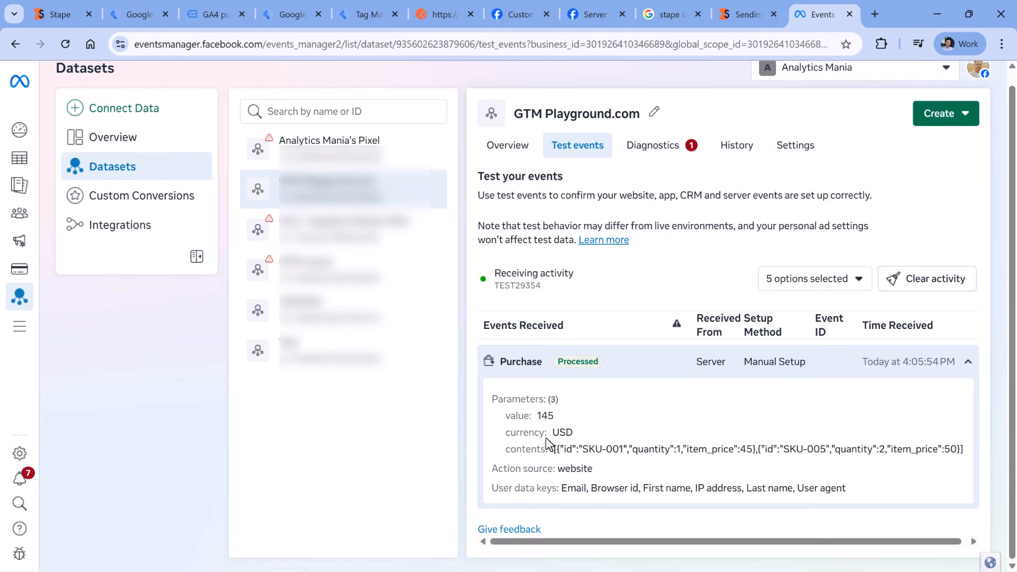
left_click_drag(518, 416, 879, 497)
scroll(808, 82, "up", 1)
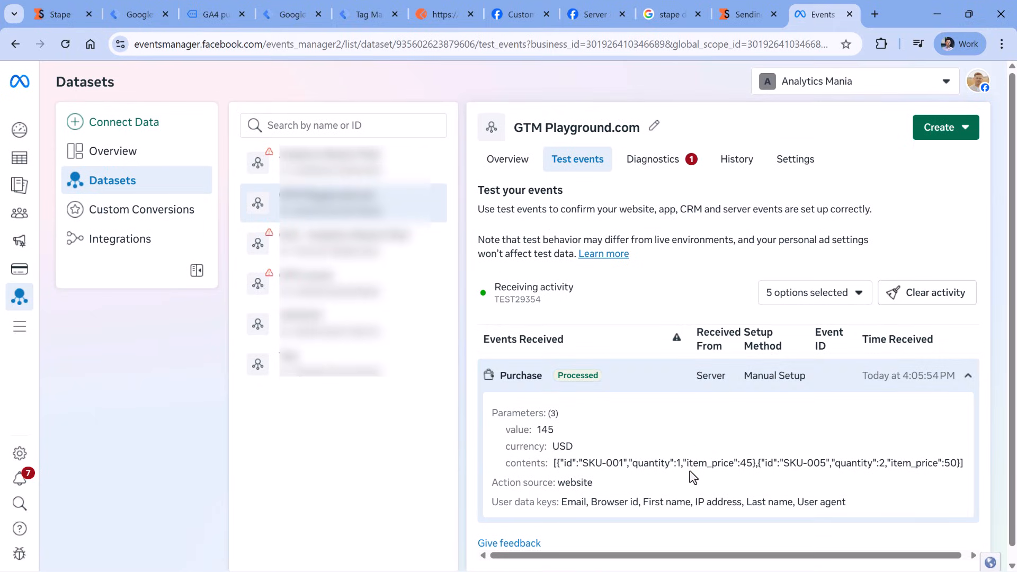
In Google Tag Manager, set the Facebook - purchase from pos tag's Action Source to Physical Store, clear its Test ID and save it
left_click(303, 14)
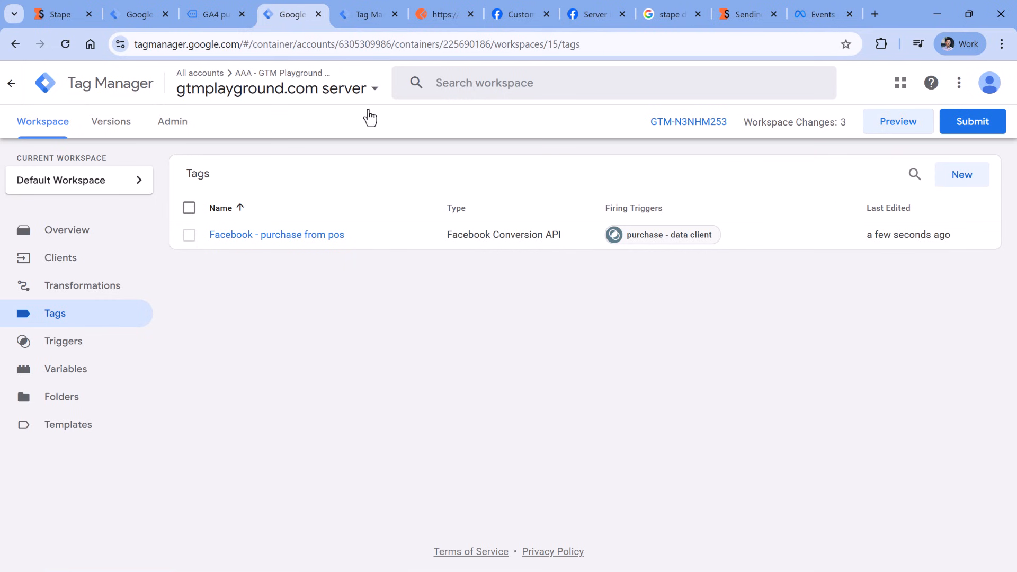
left_click(314, 252)
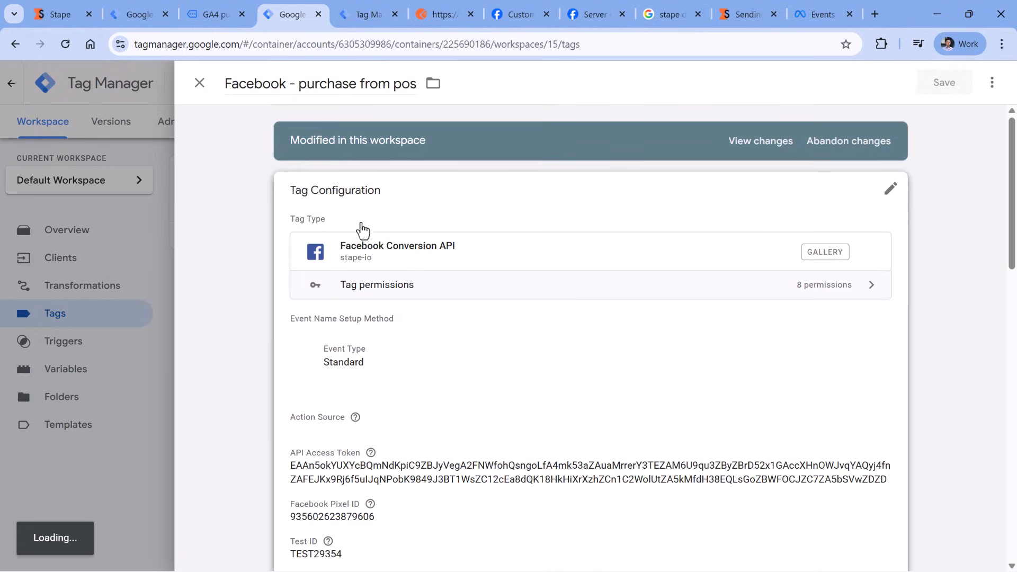
scroll(397, 297, "down", 4)
left_click(366, 389)
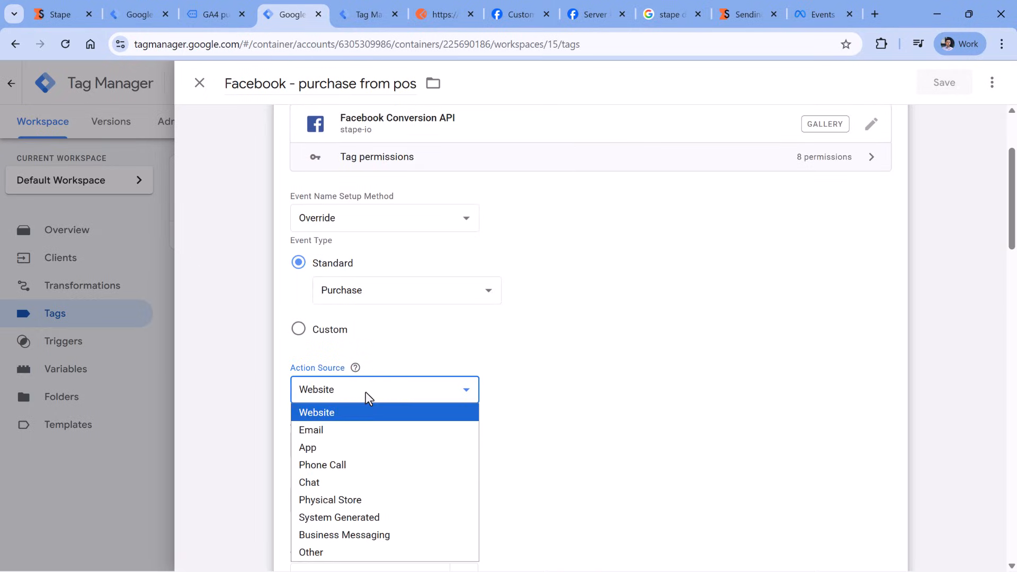
left_click(365, 497)
scroll(532, 324, "down", 4)
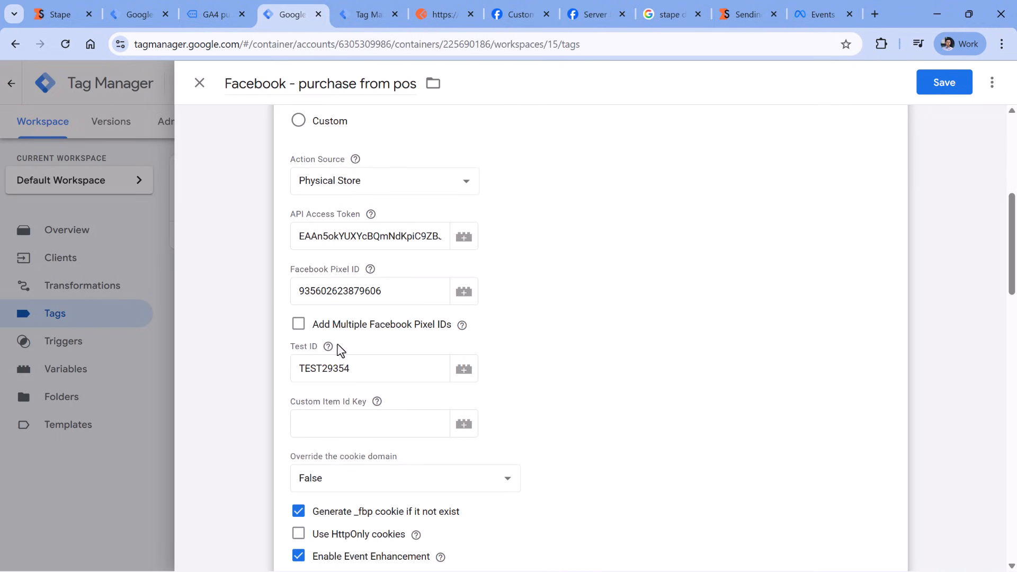
left_click_drag(372, 367, 291, 367)
key("BackSpace")
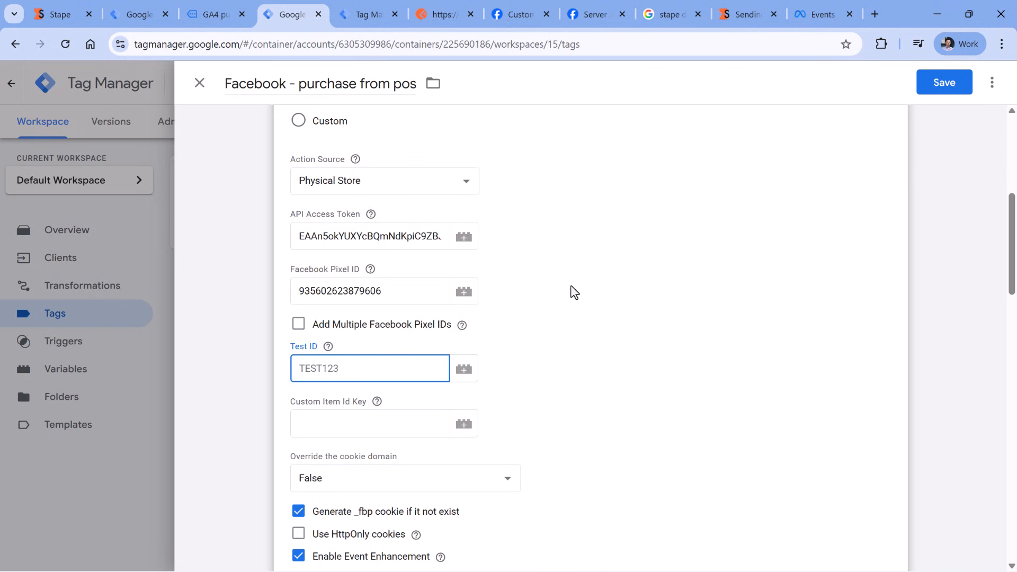
left_click(944, 82)
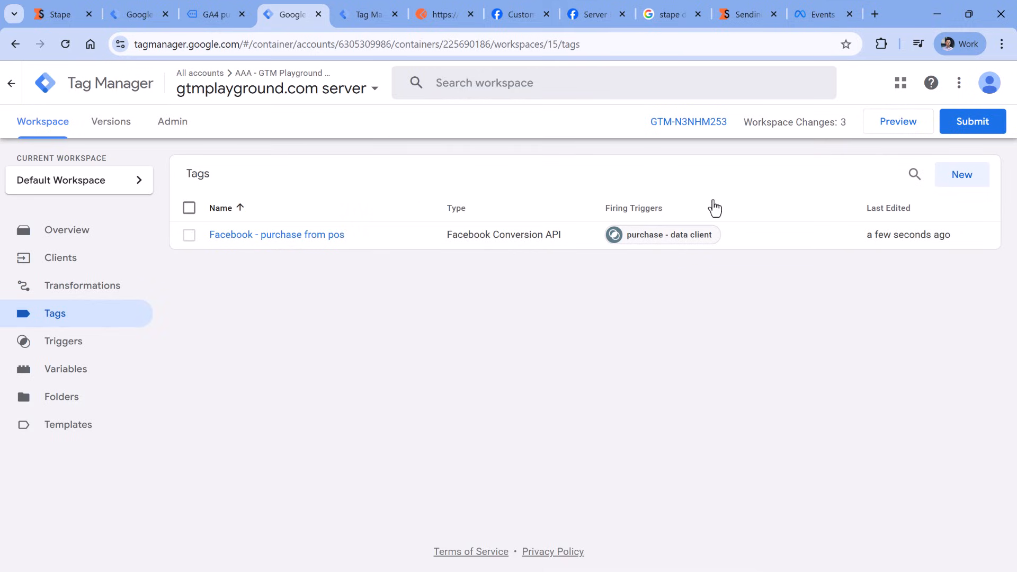